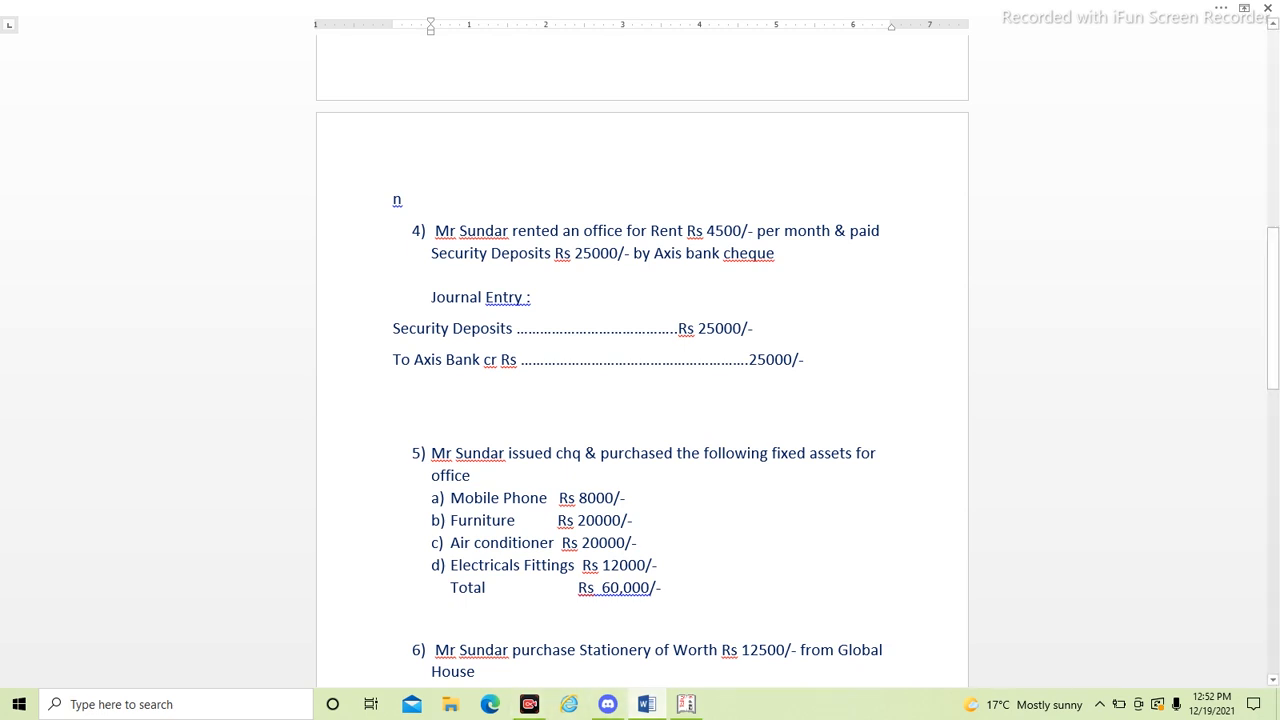
- Review the listed business transactions and their journal entries, focusing on the fixed asset purchases in transaction 5
scroll(642, 360, "down", 15)
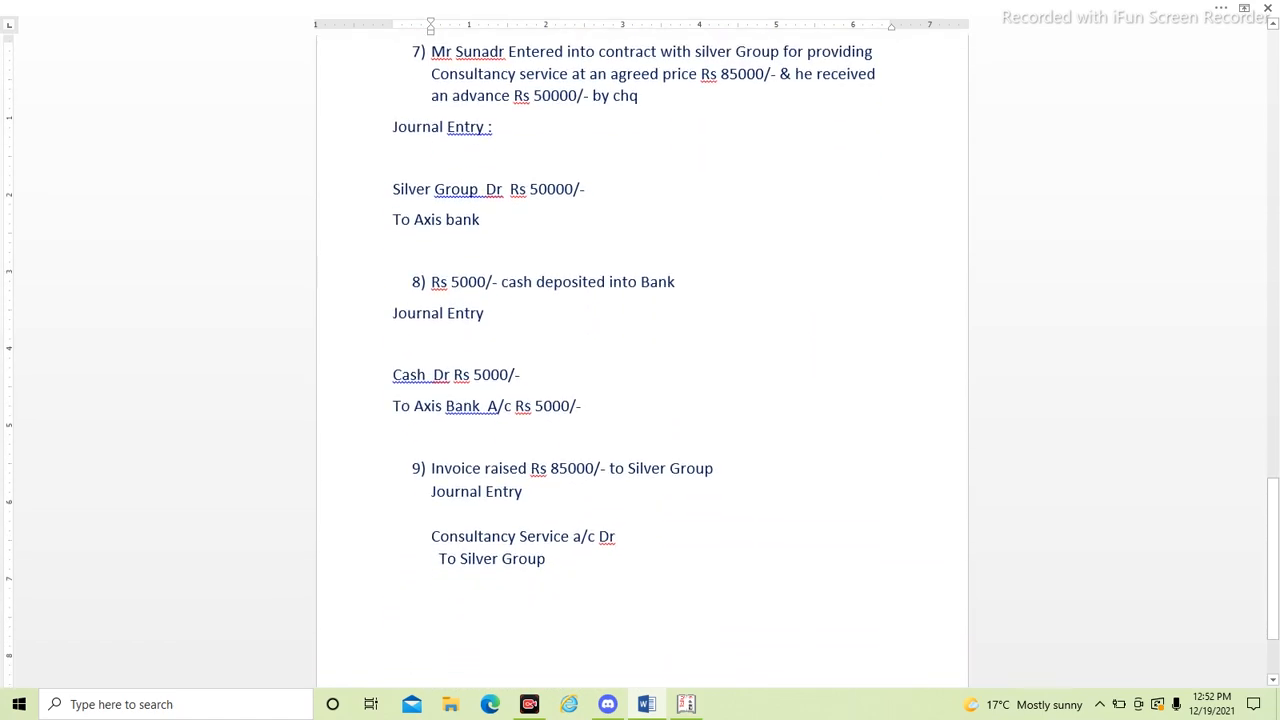
scroll(642, 360, "up", 12)
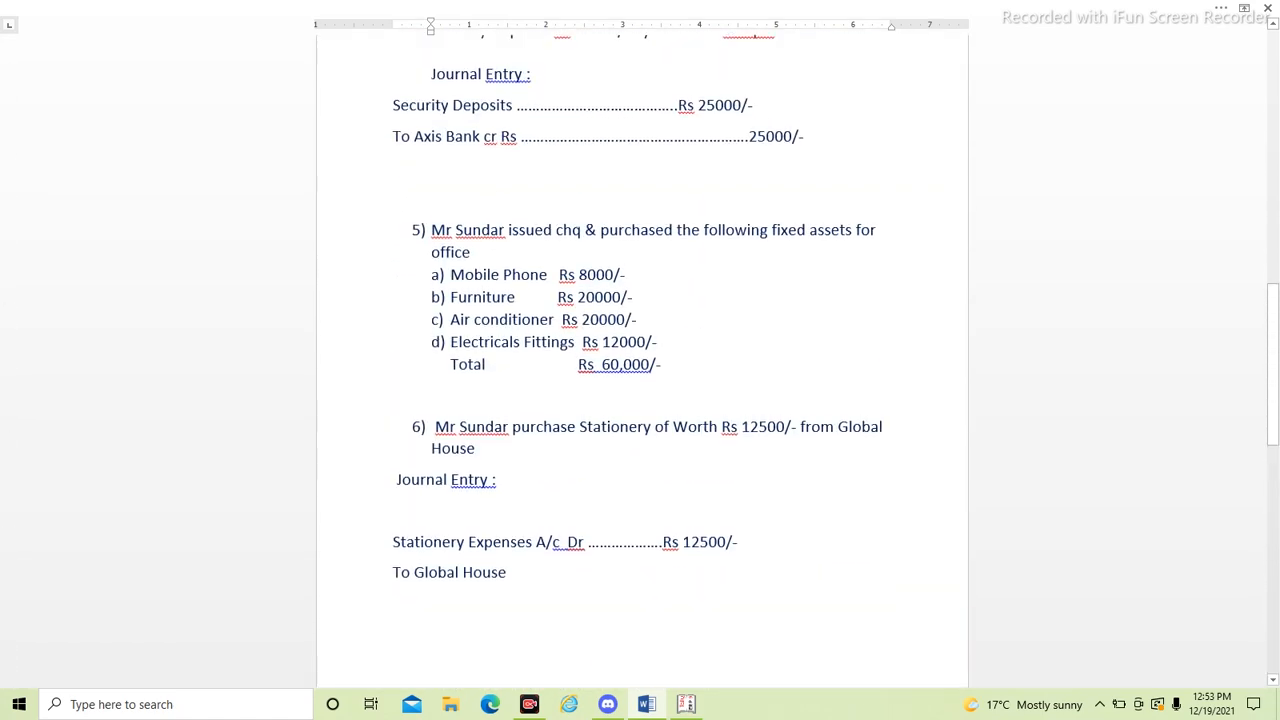
scroll(642, 360, "up", 7)
scroll(642, 360, "up", 3)
scroll(642, 360, "down", 10)
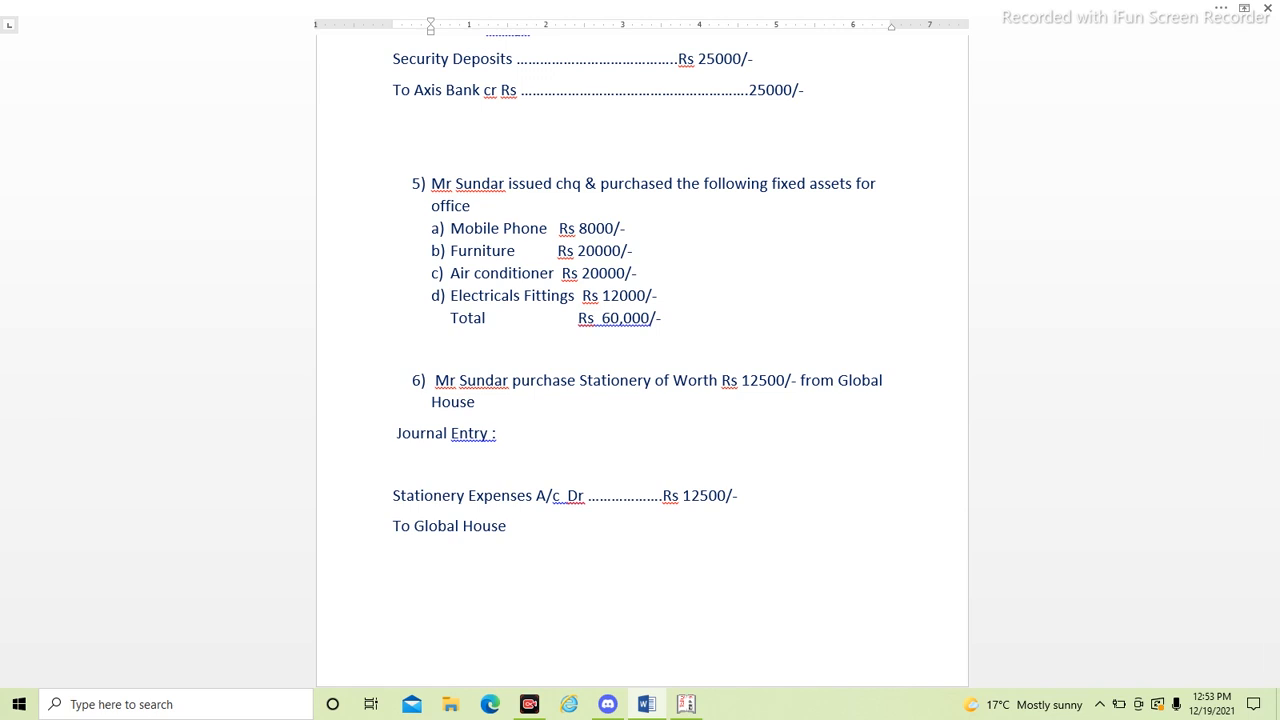
left_click(686, 704)
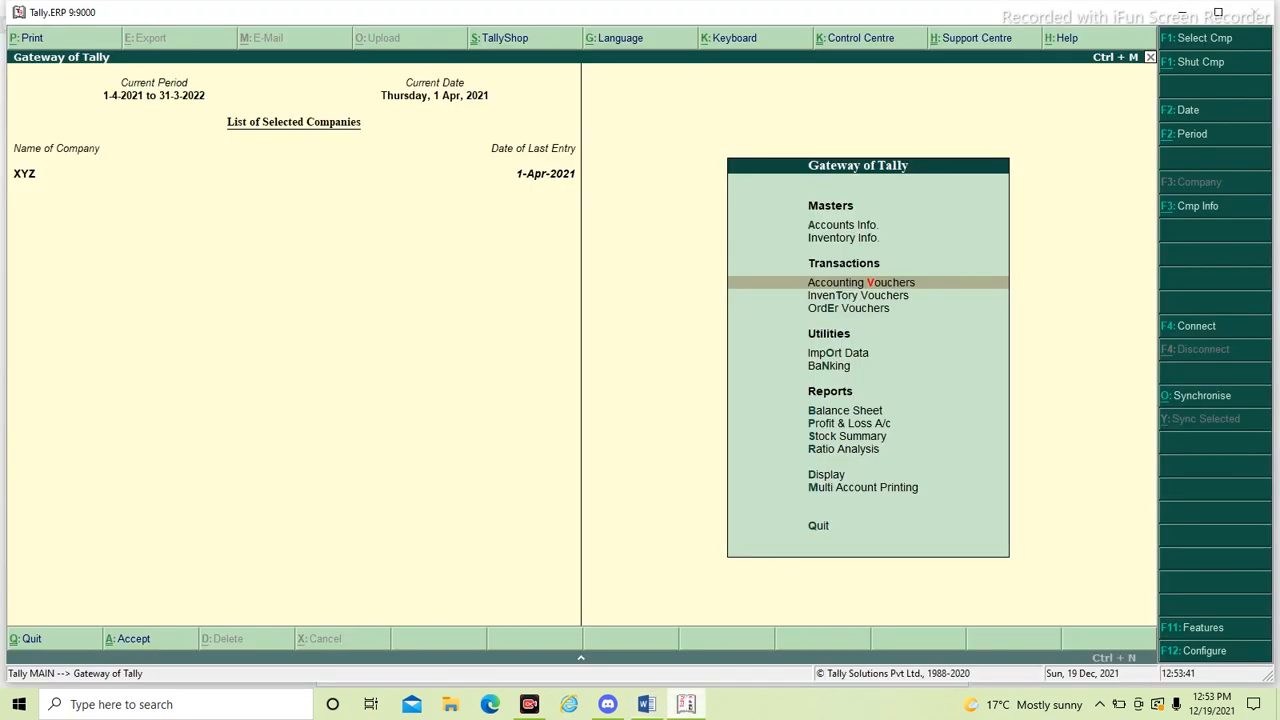
left_click(686, 704)
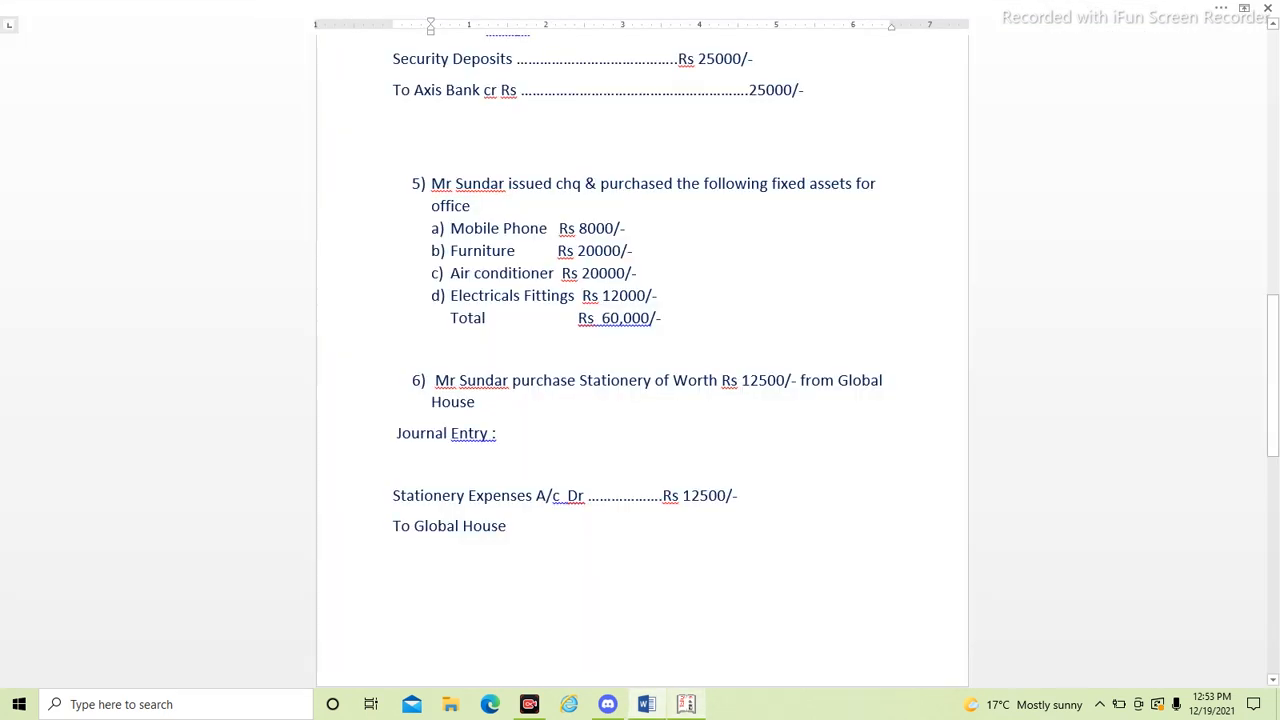
- Switch to Tally.ERP 9 and bring up the ledger options in the accounts information of company XYZ
left_click(686, 704)
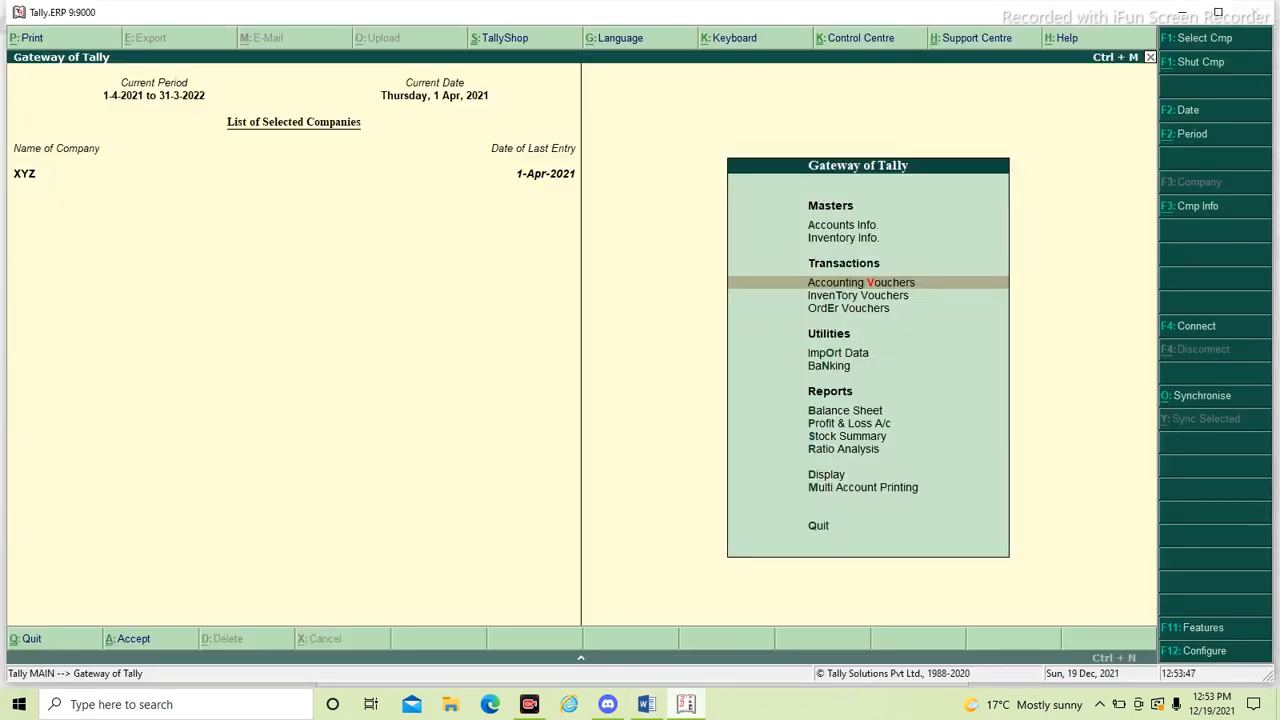
key("Up")
key("Up")
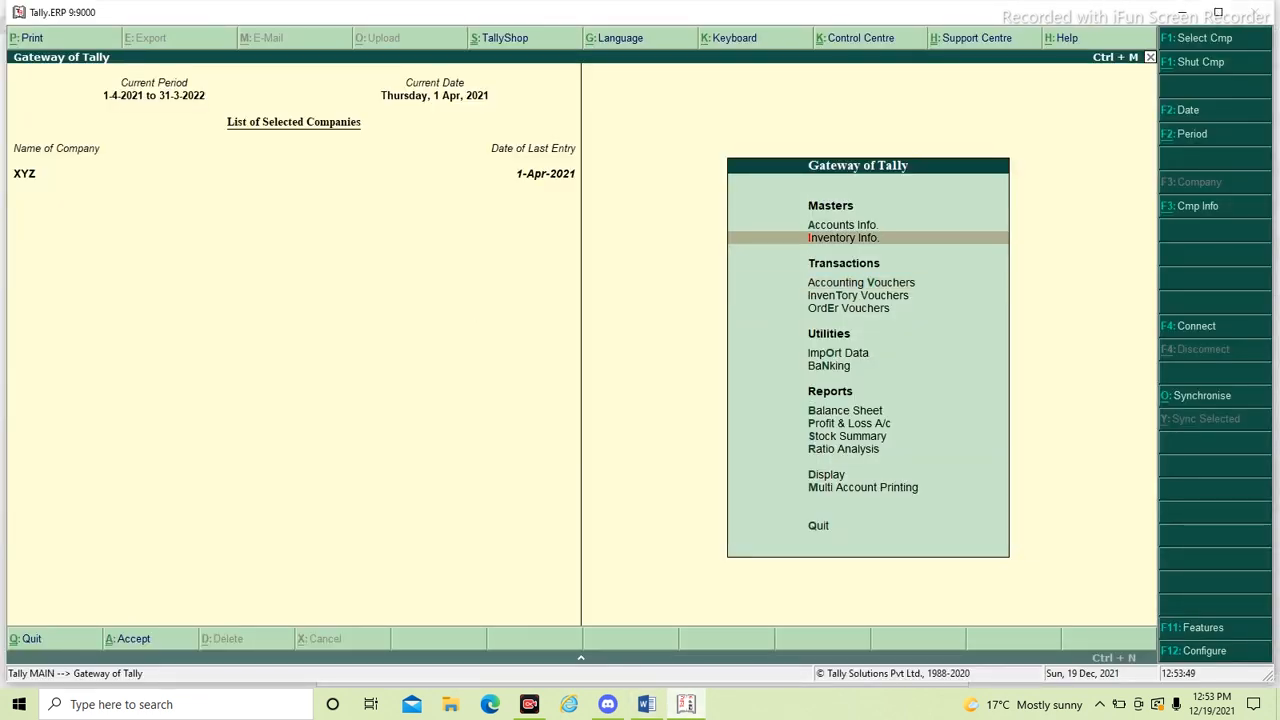
key("Return")
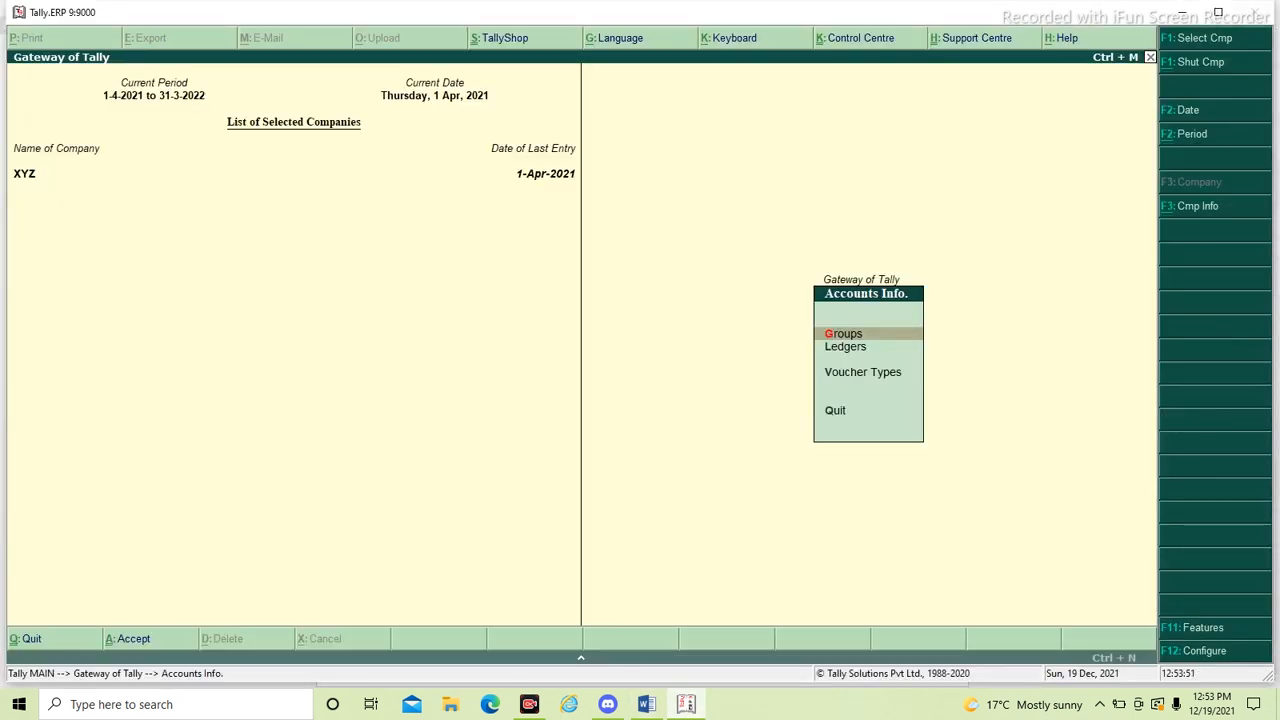
key("Down")
key("Down")
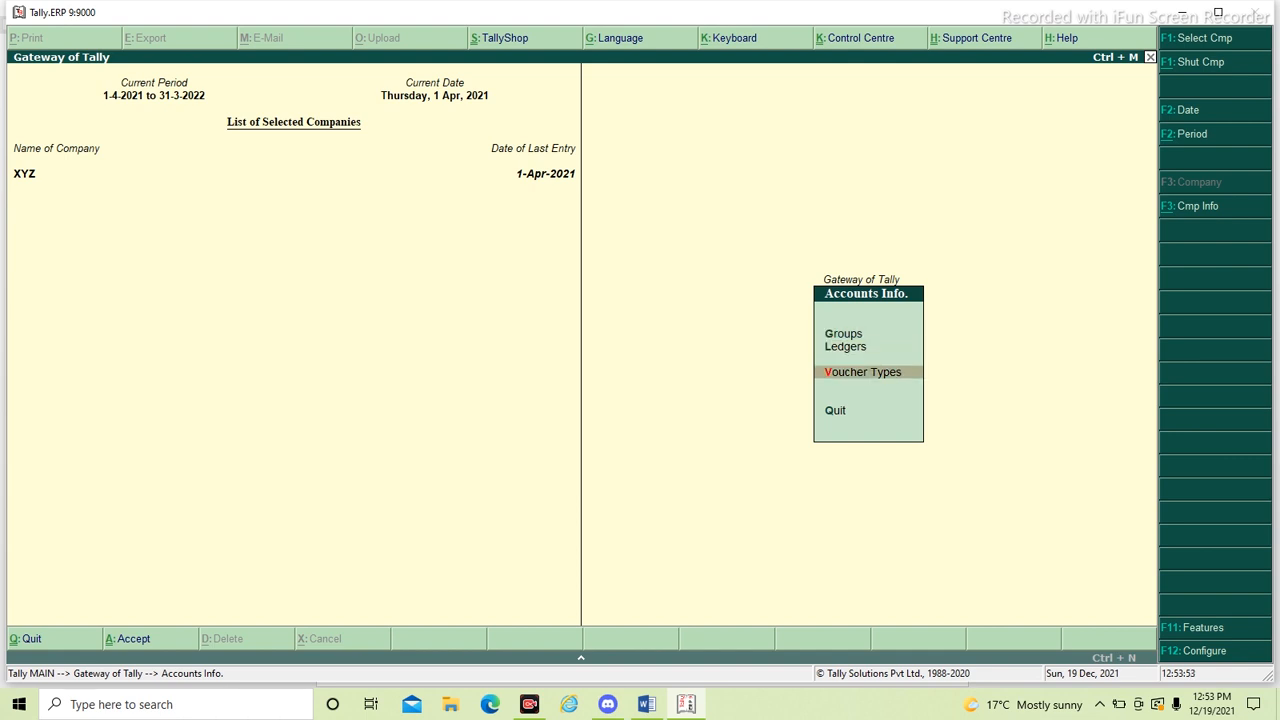
key("Up")
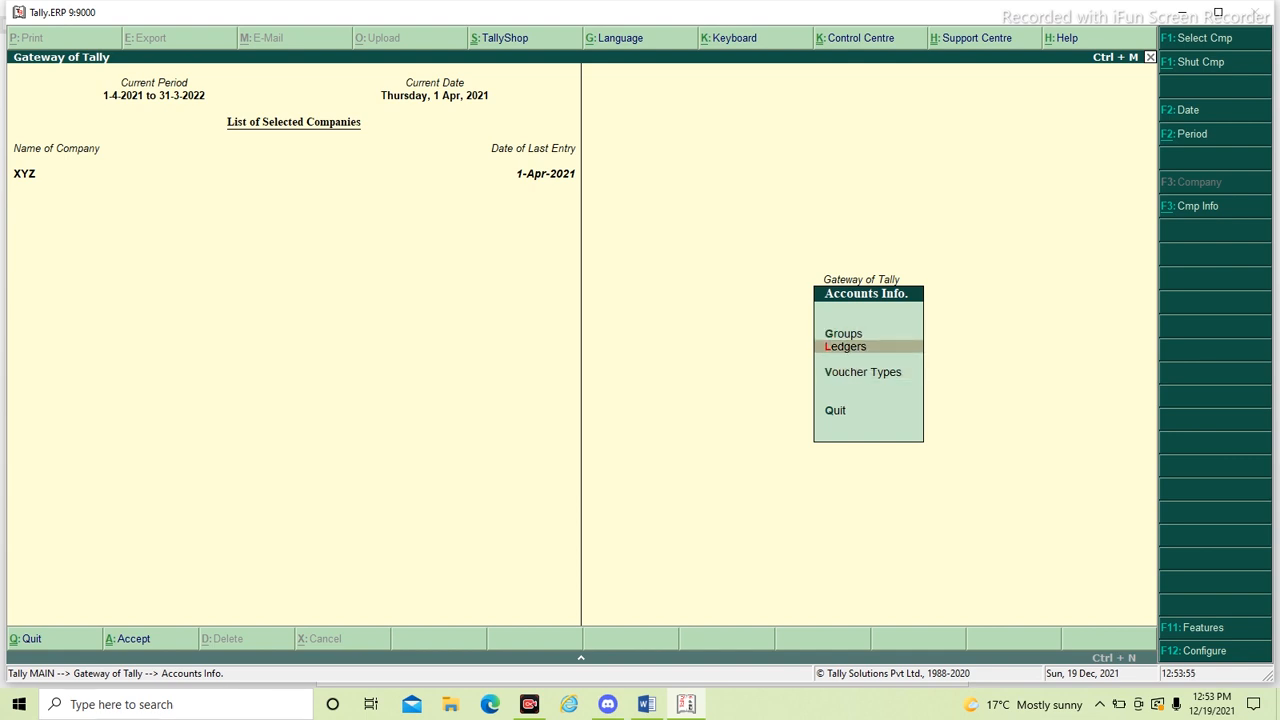
key("Return")
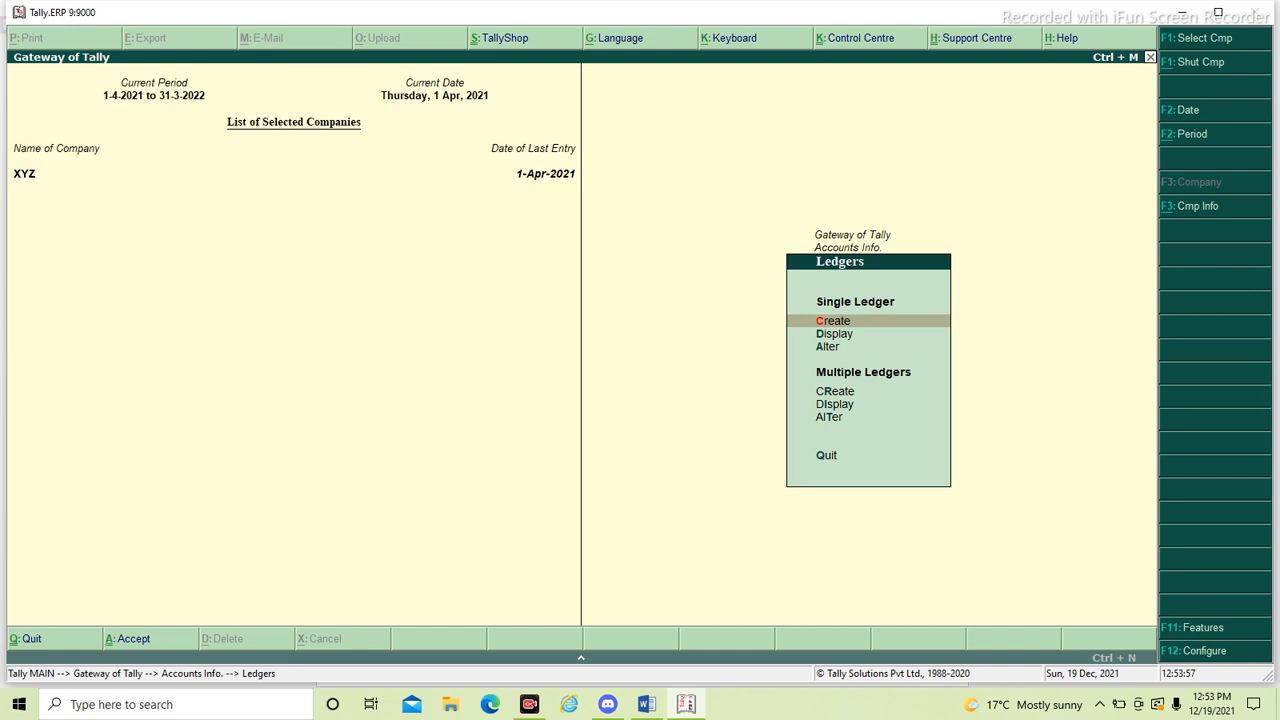
key("Return")
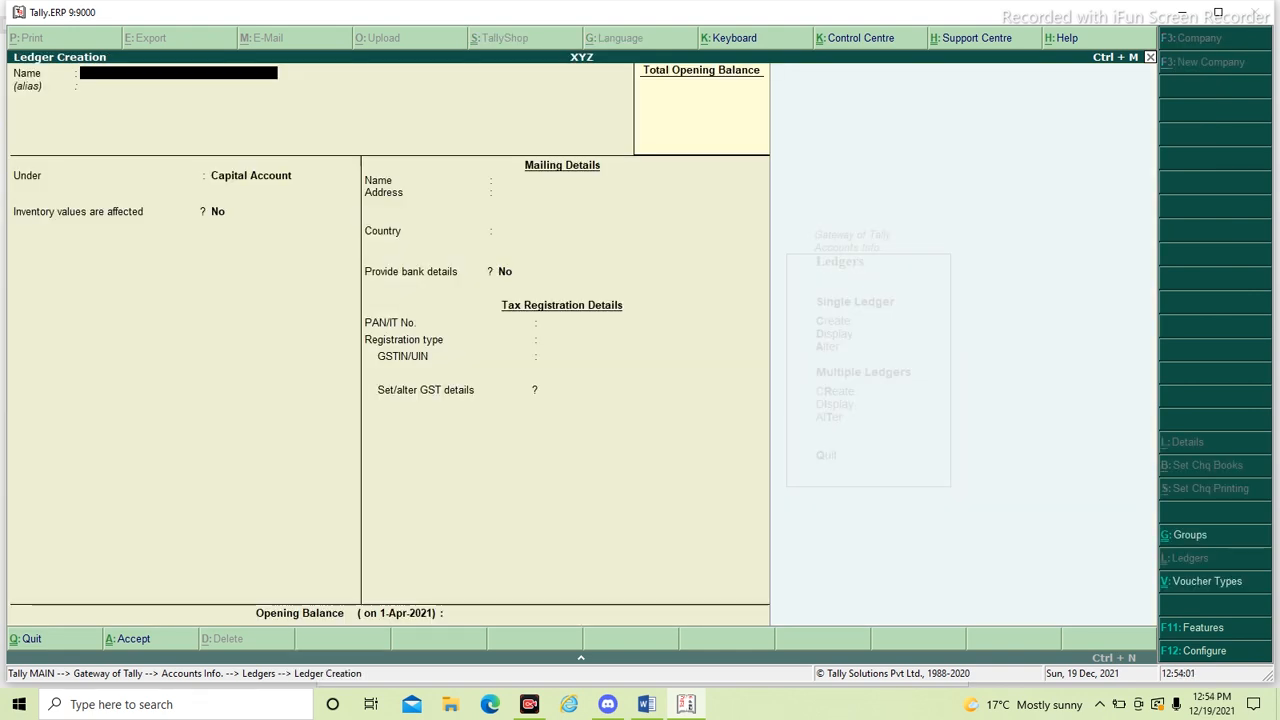
key("Escape")
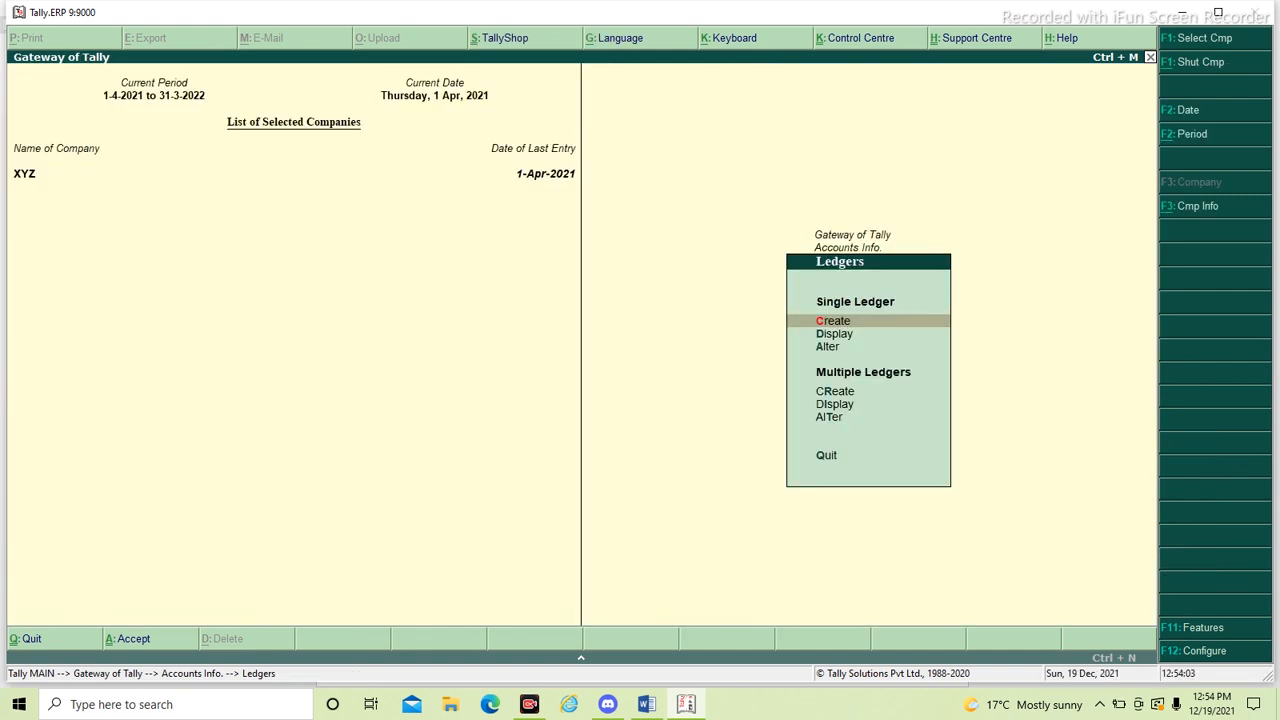
- Start creating multiple ledgers under the Fixed Assets group
key("Down")
key("Down")
key("Down")
key("Down")
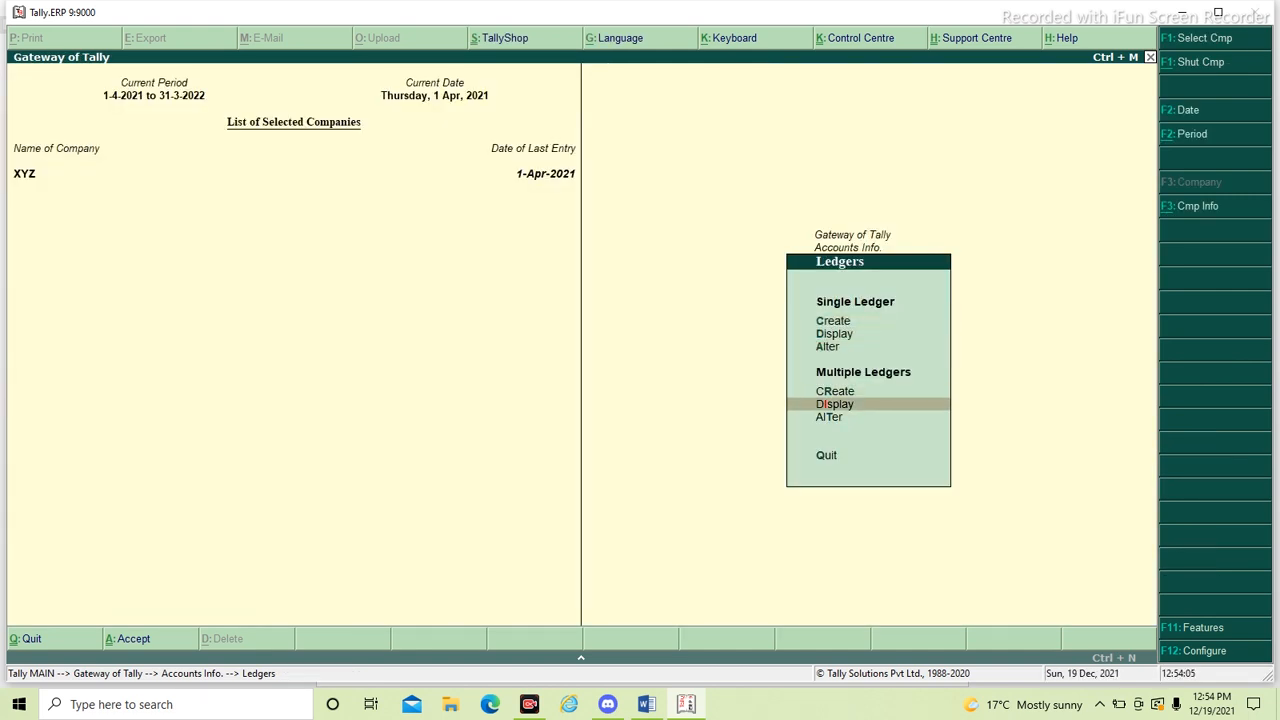
key("Up")
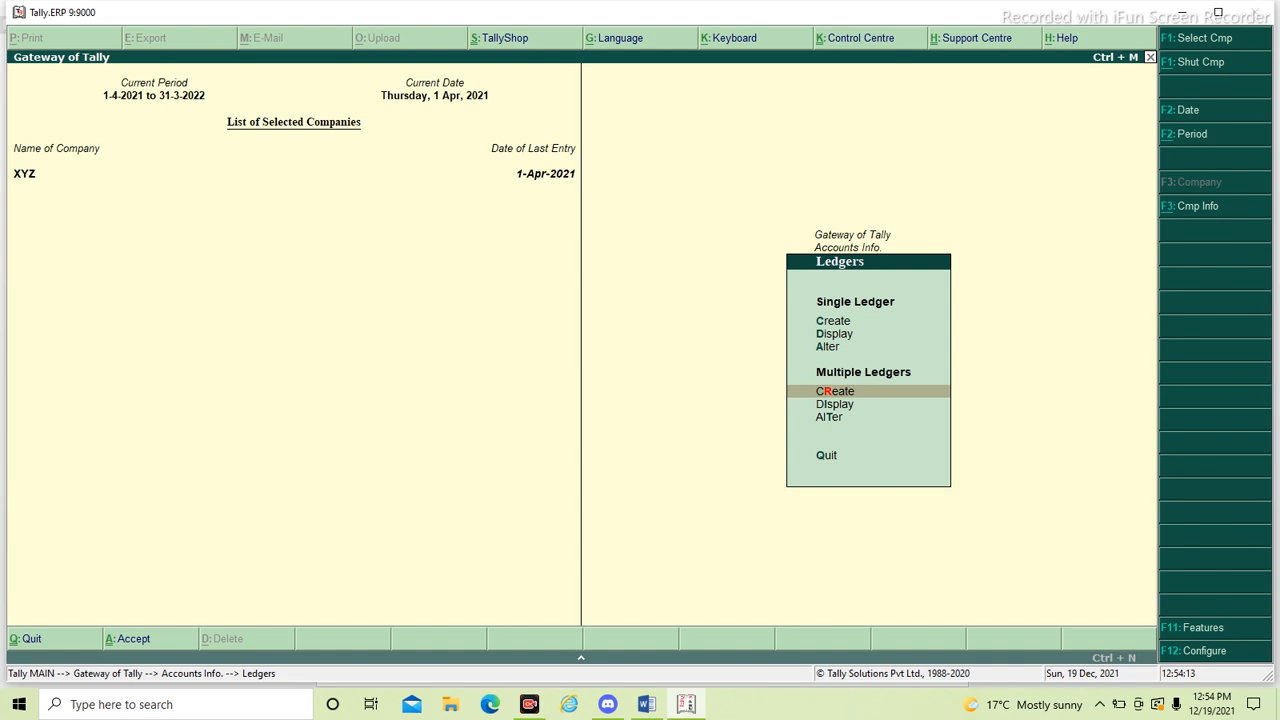
key("Return")
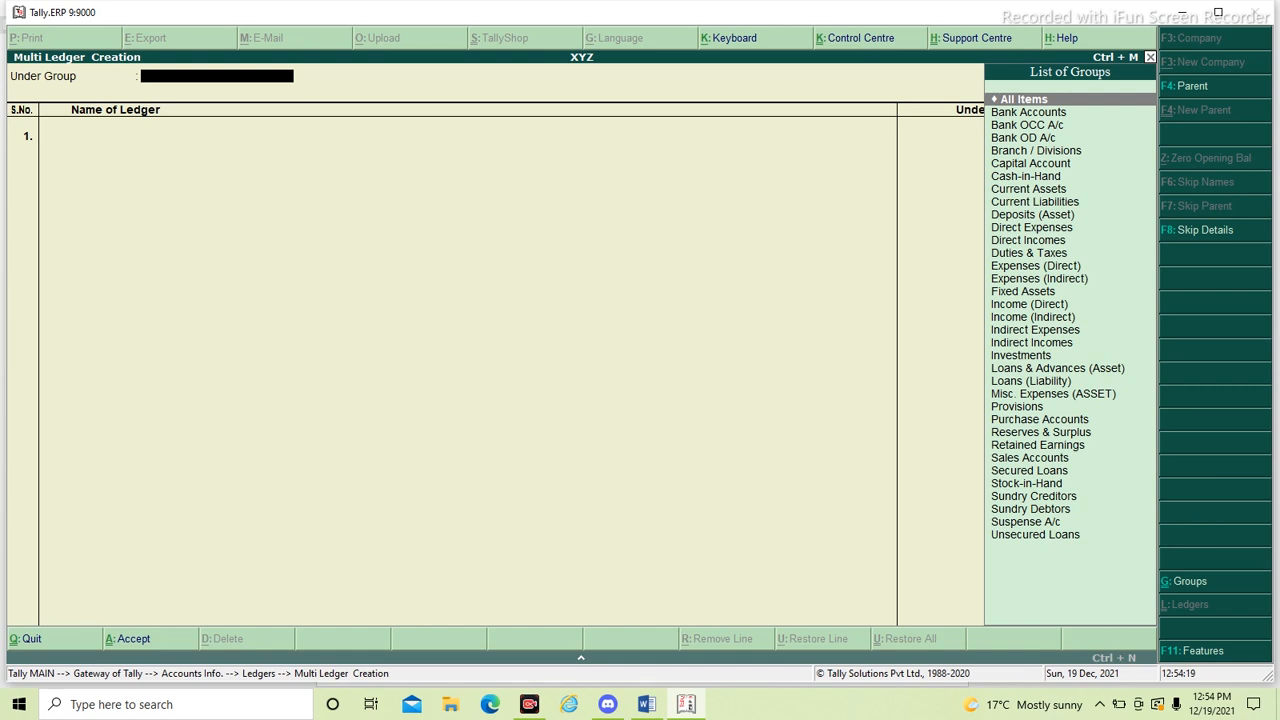
type("Fixed")
key("Return")
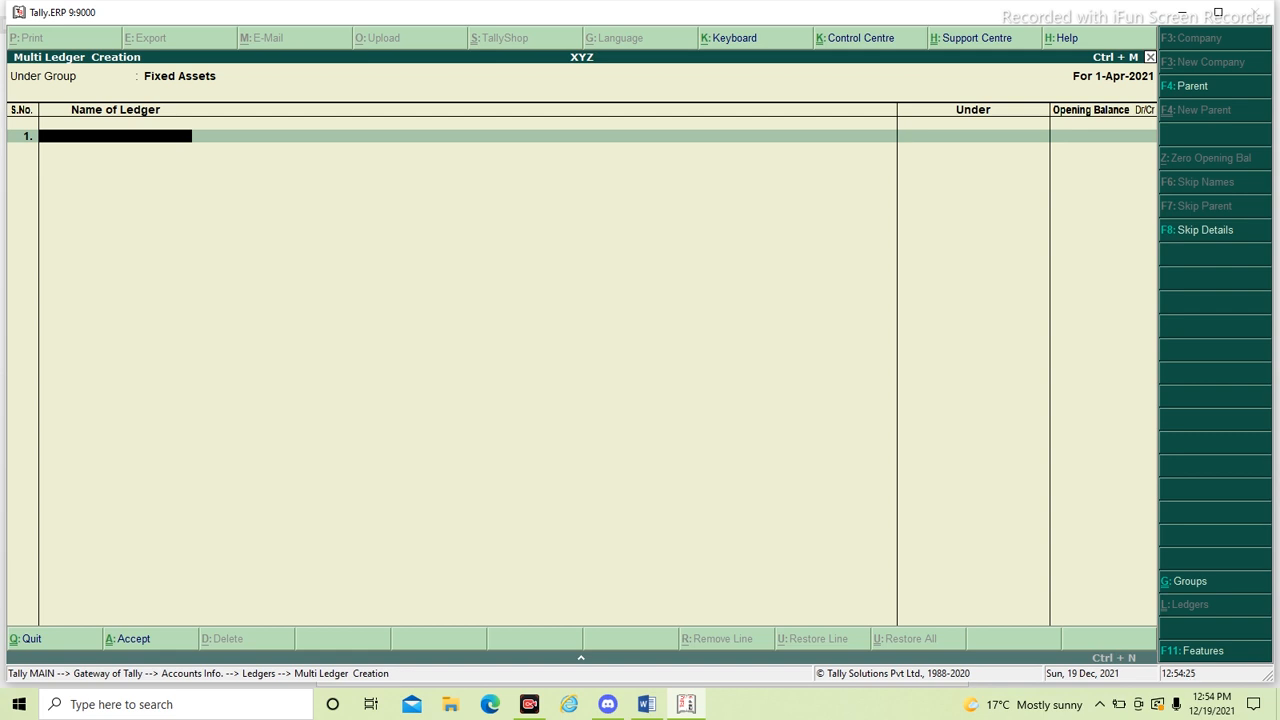
- Add a Mobile Phone ledger as the first entry, leaving its opening balance blank
key("alt+Tab")
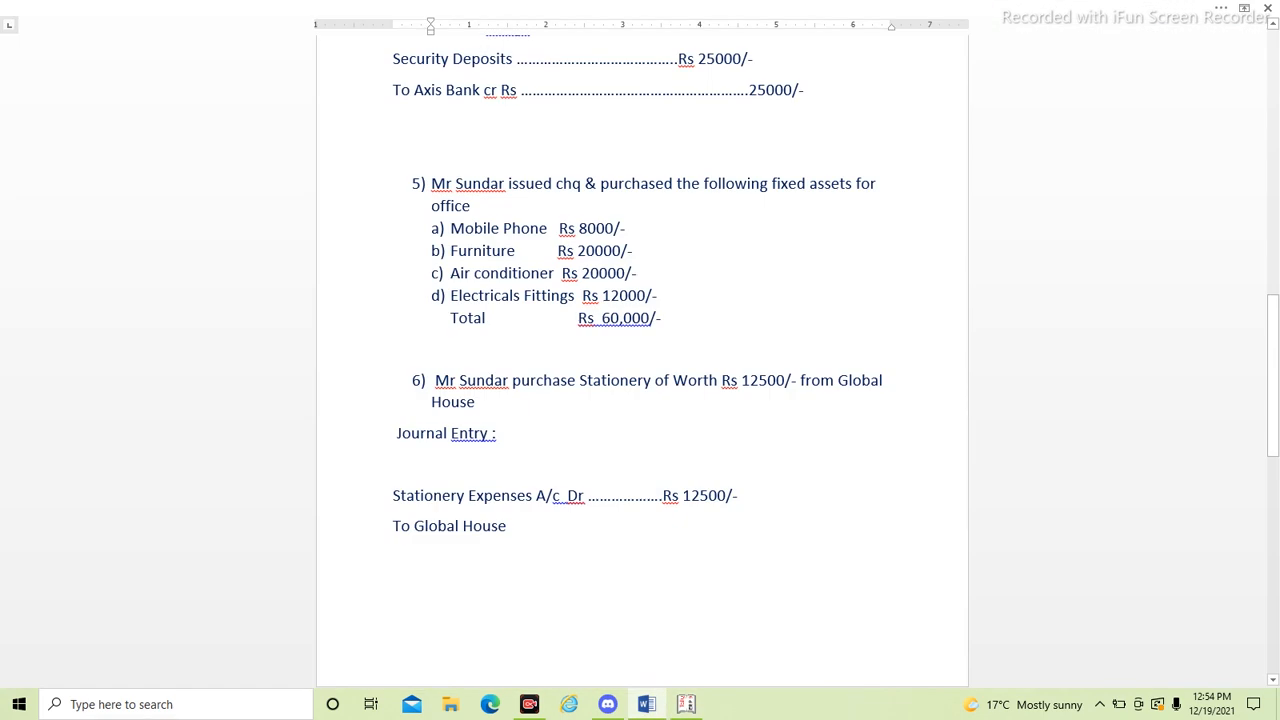
key("alt+Tab")
type("Mobile Phone")
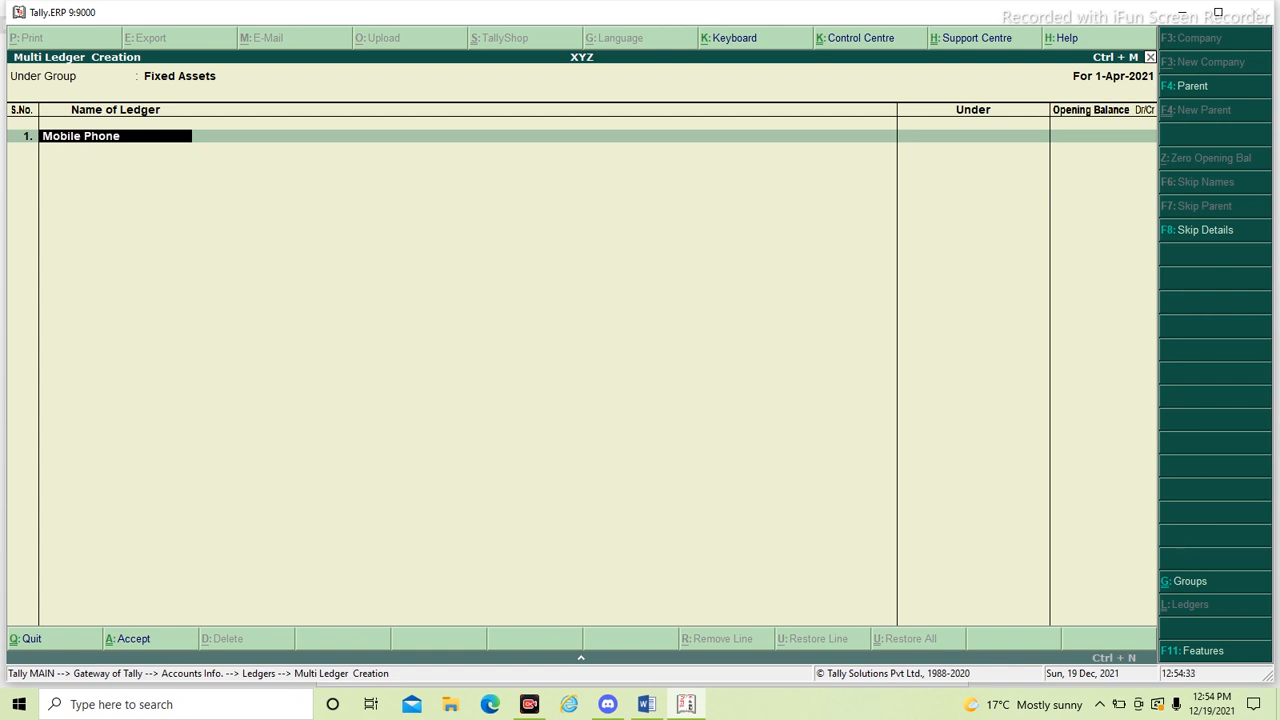
key("Return")
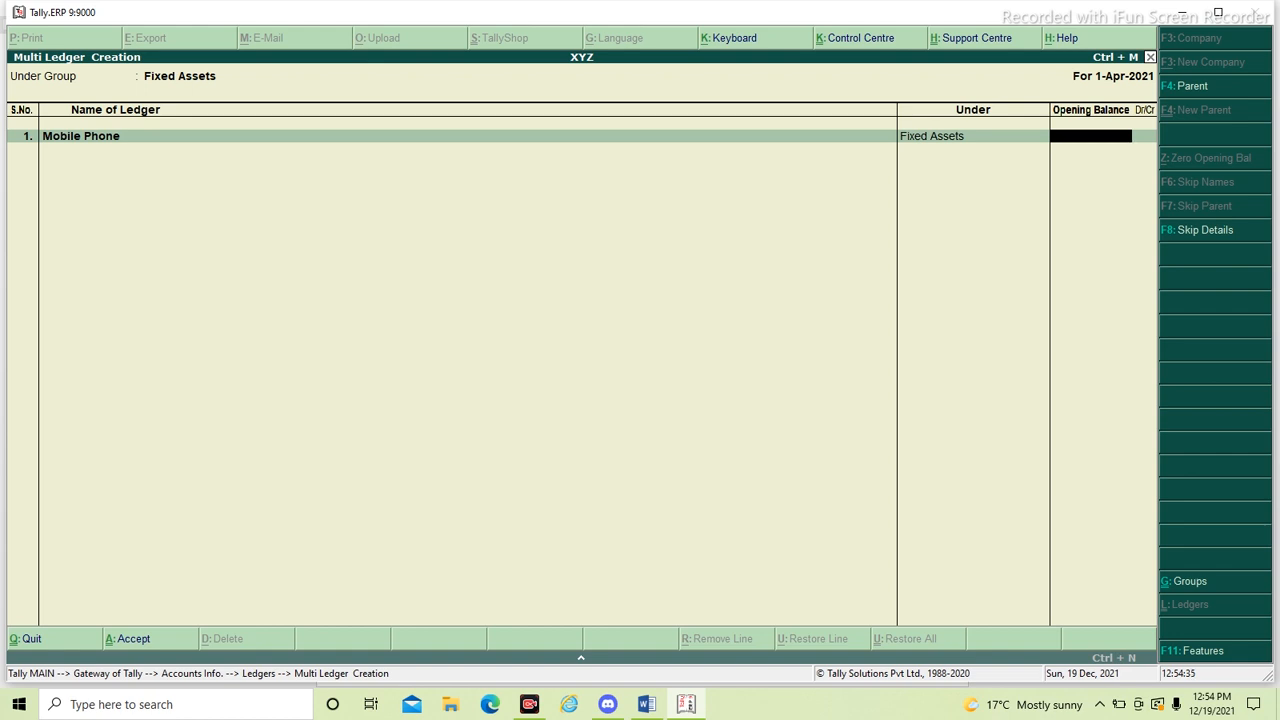
key("Return")
- Add a Furniture ledger as the second entry, leaving its opening balance blank
key("alt+Tab")
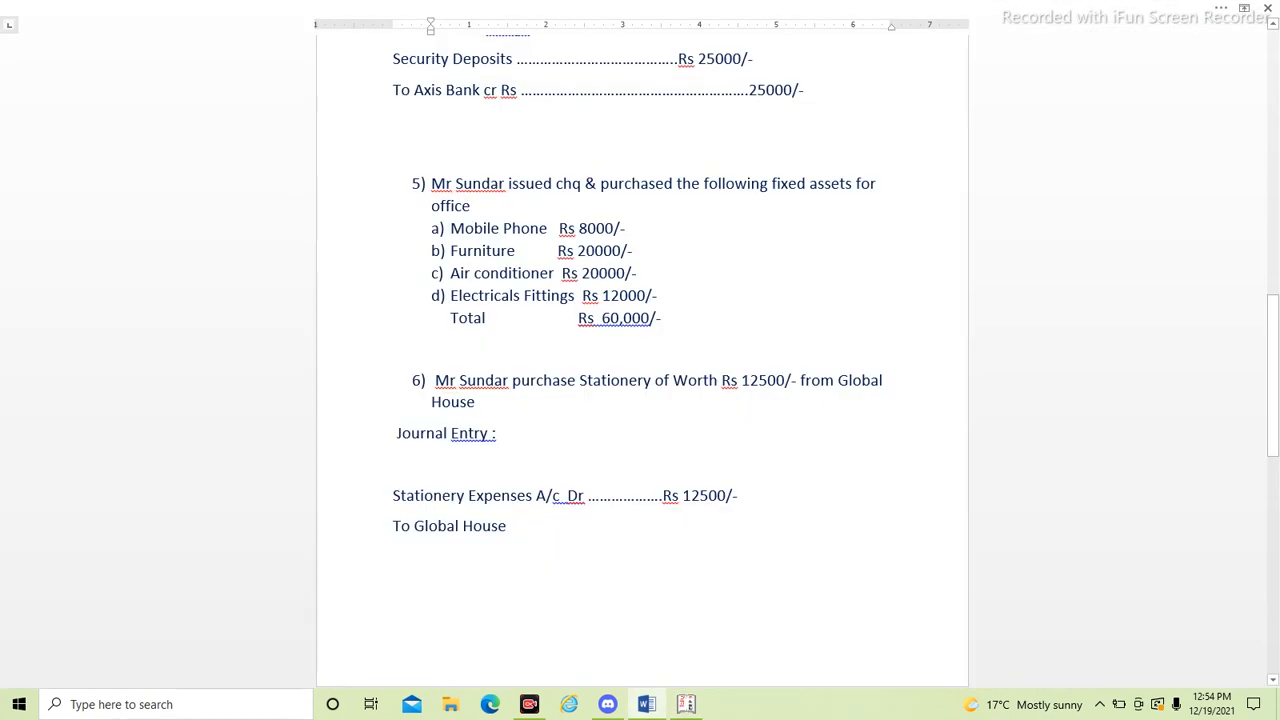
key("alt+Tab")
type("Fi")
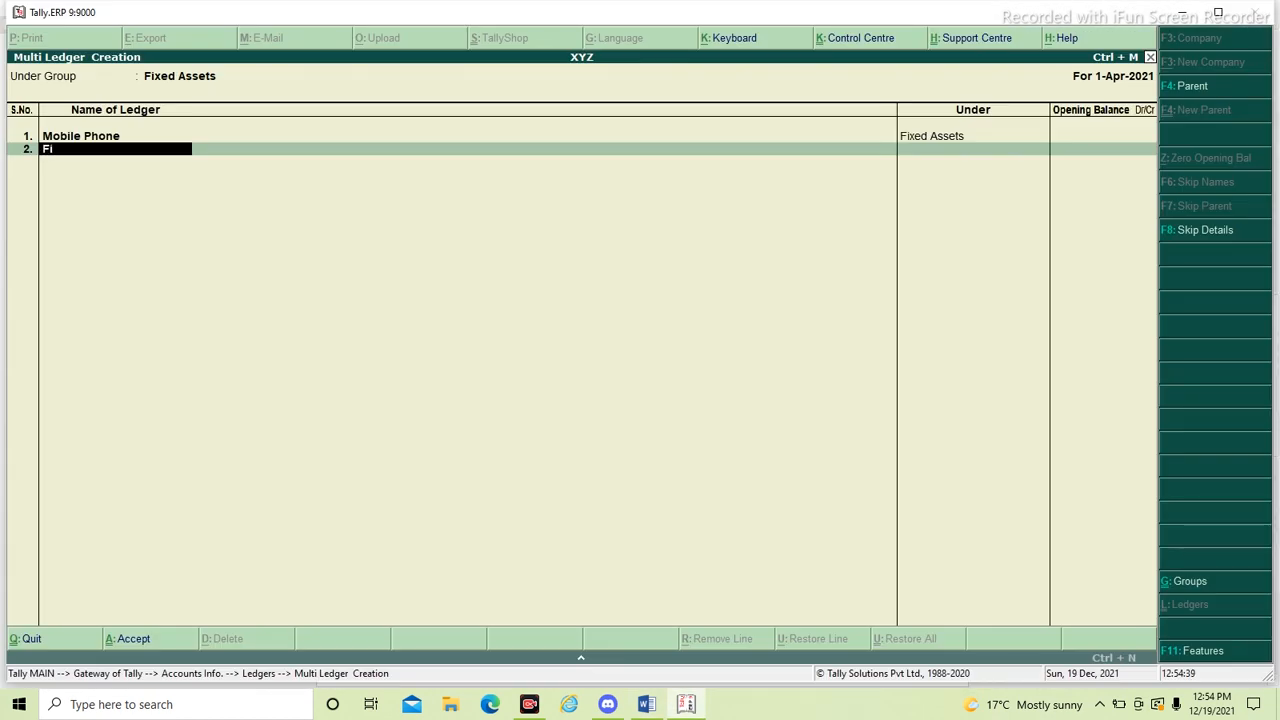
type("urniture")
key("Return")
key("Return")
- Add an Air Conditioner ledger as the third entry, leaving its opening balance blank
key("alt+Tab")
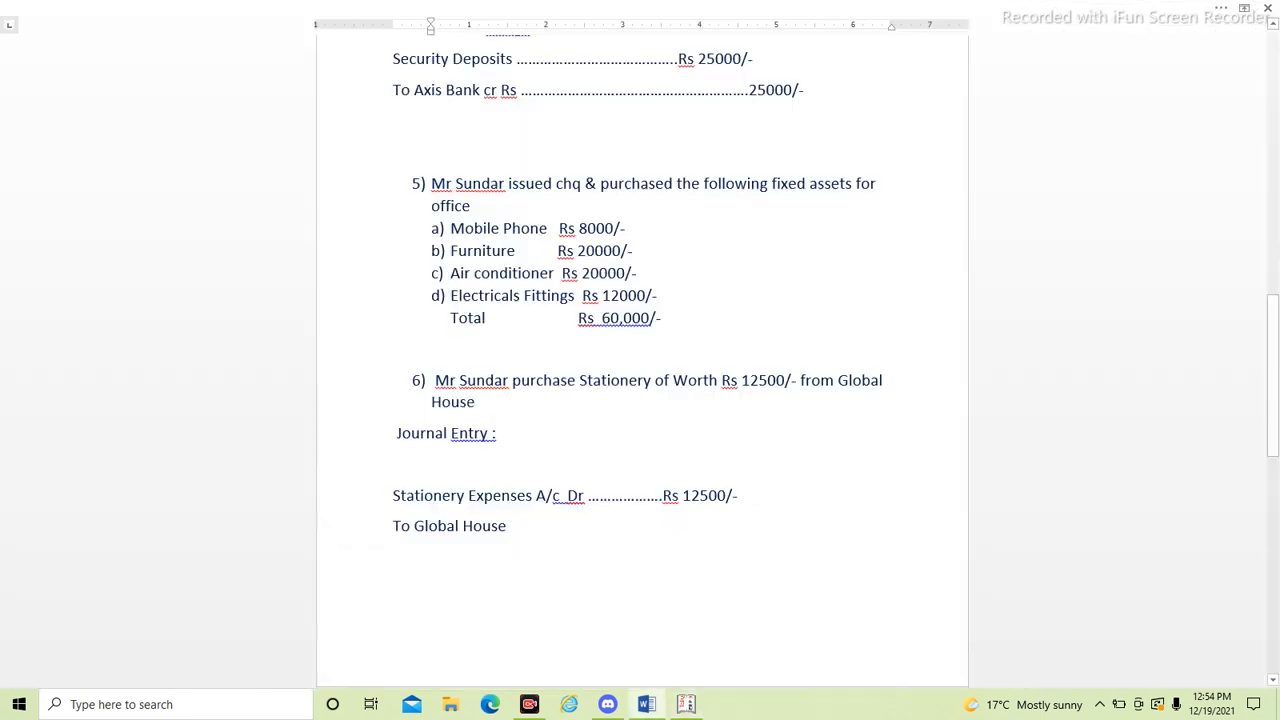
key("alt+Tab")
type("A")
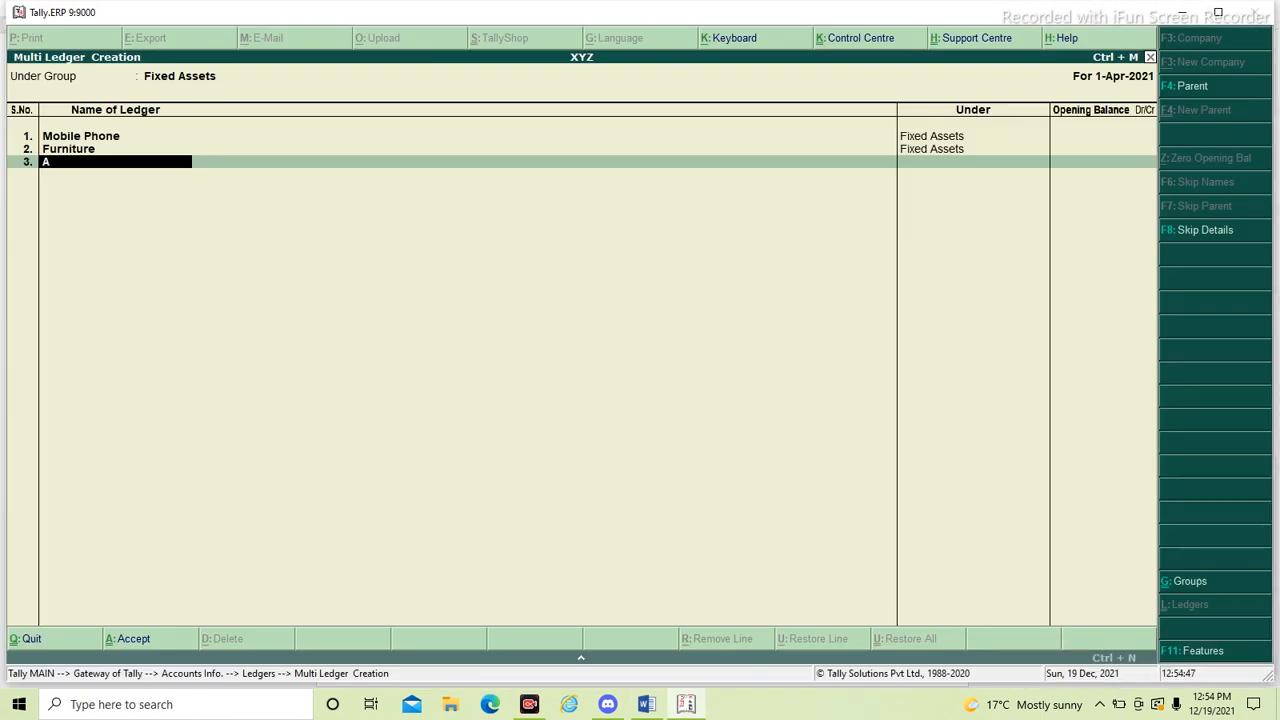
type("ir condition")
key("alt+Tab")
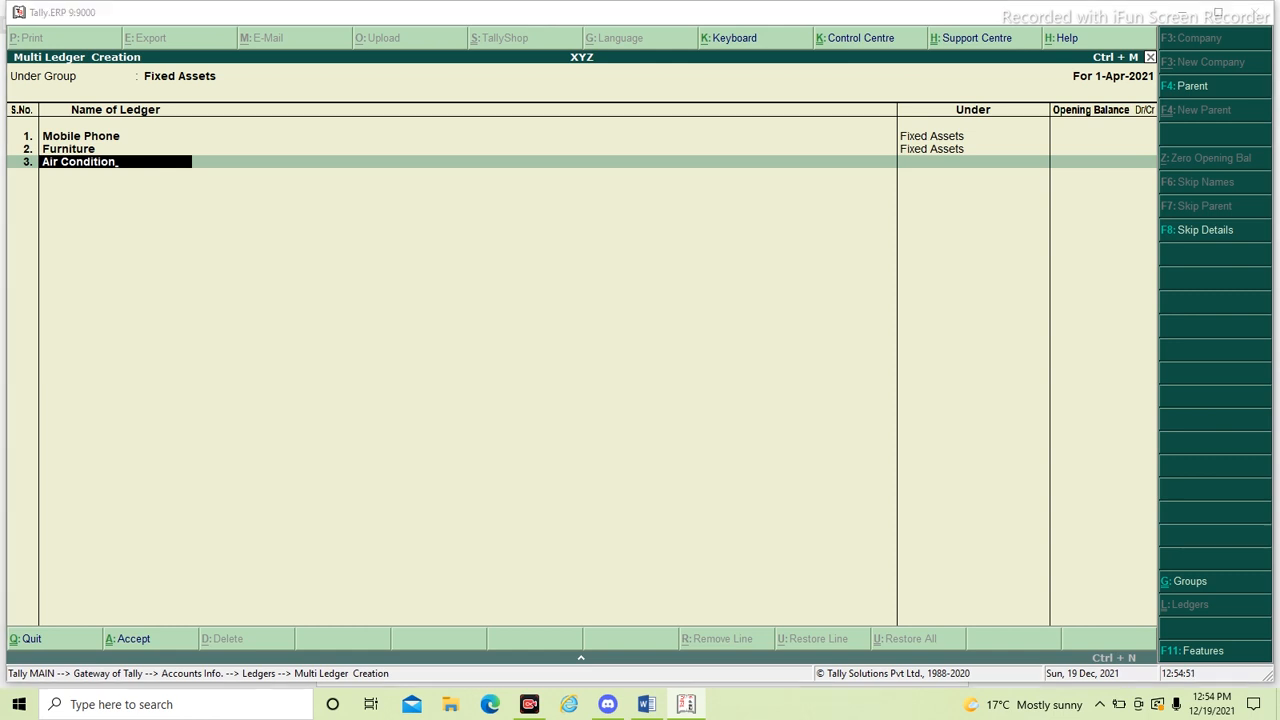
key("alt+Tab")
type("er")
key("Return")
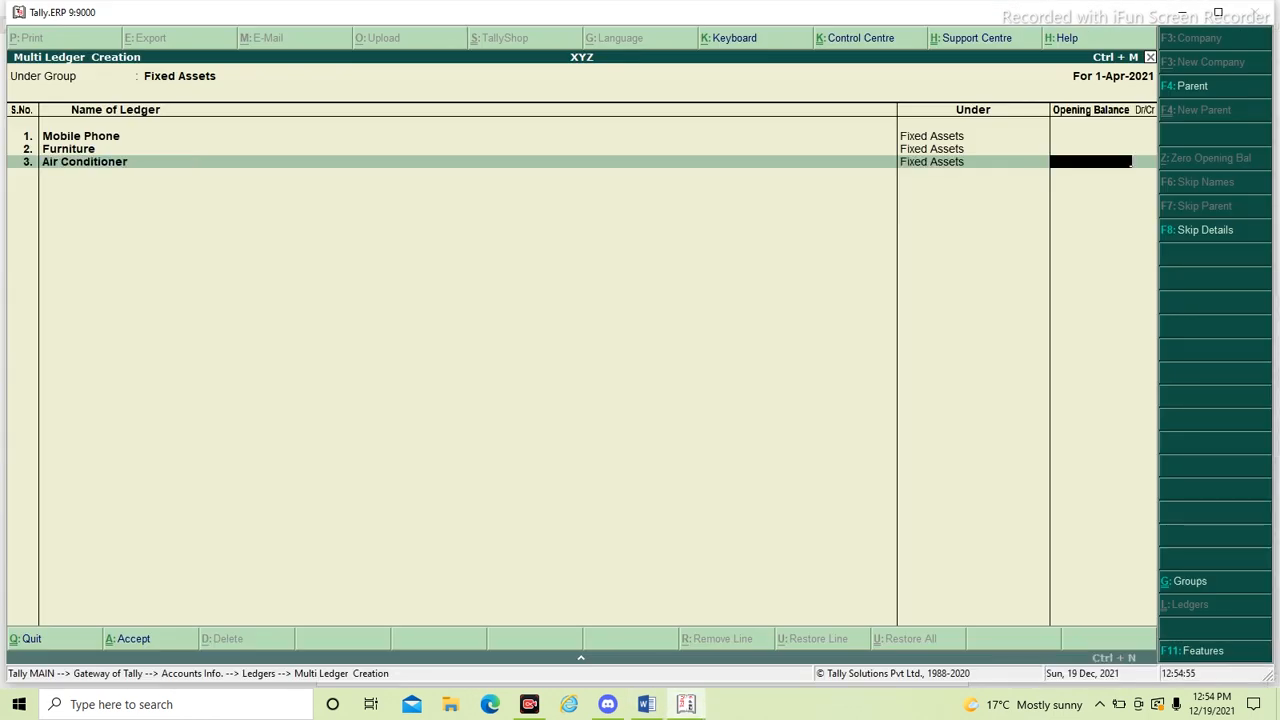
key("alt+Tab")
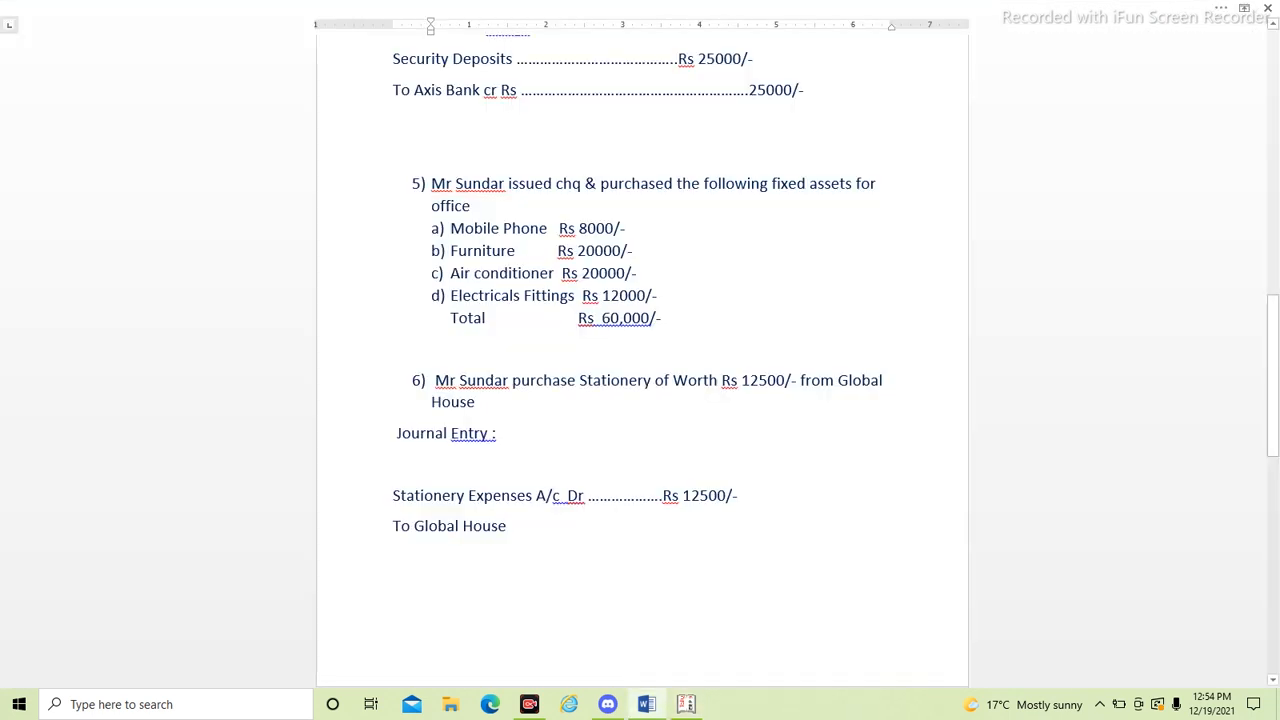
key("alt+Tab")
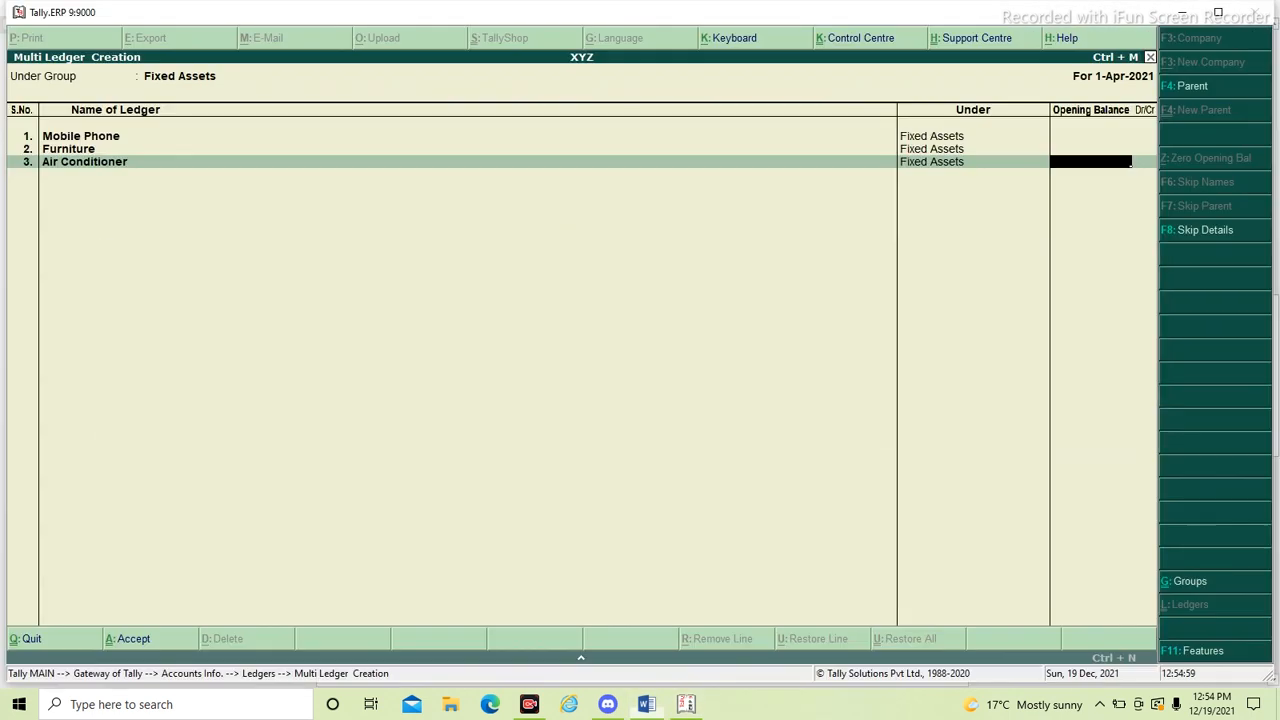
key("Return")
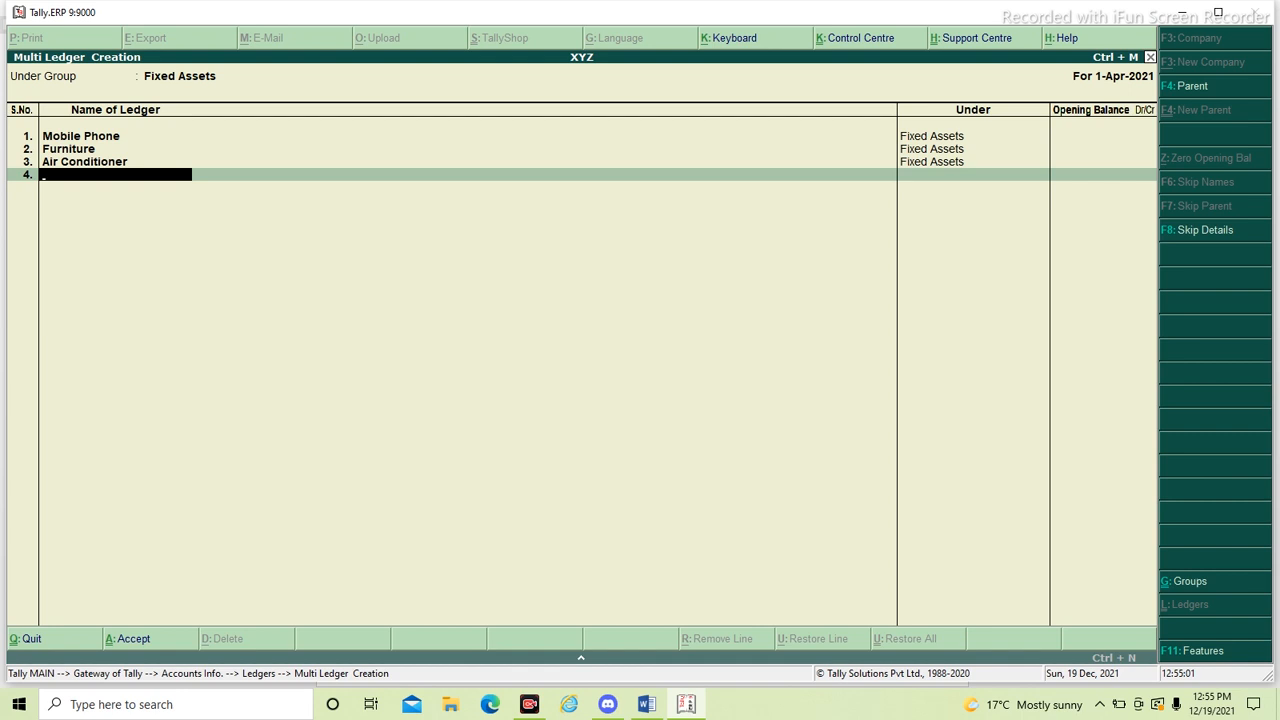
- Add an Electricals Fittings ledger without an opening balance as the fourth entry and save the whole ledger list
type("Electricals Fittings")
key("Return")
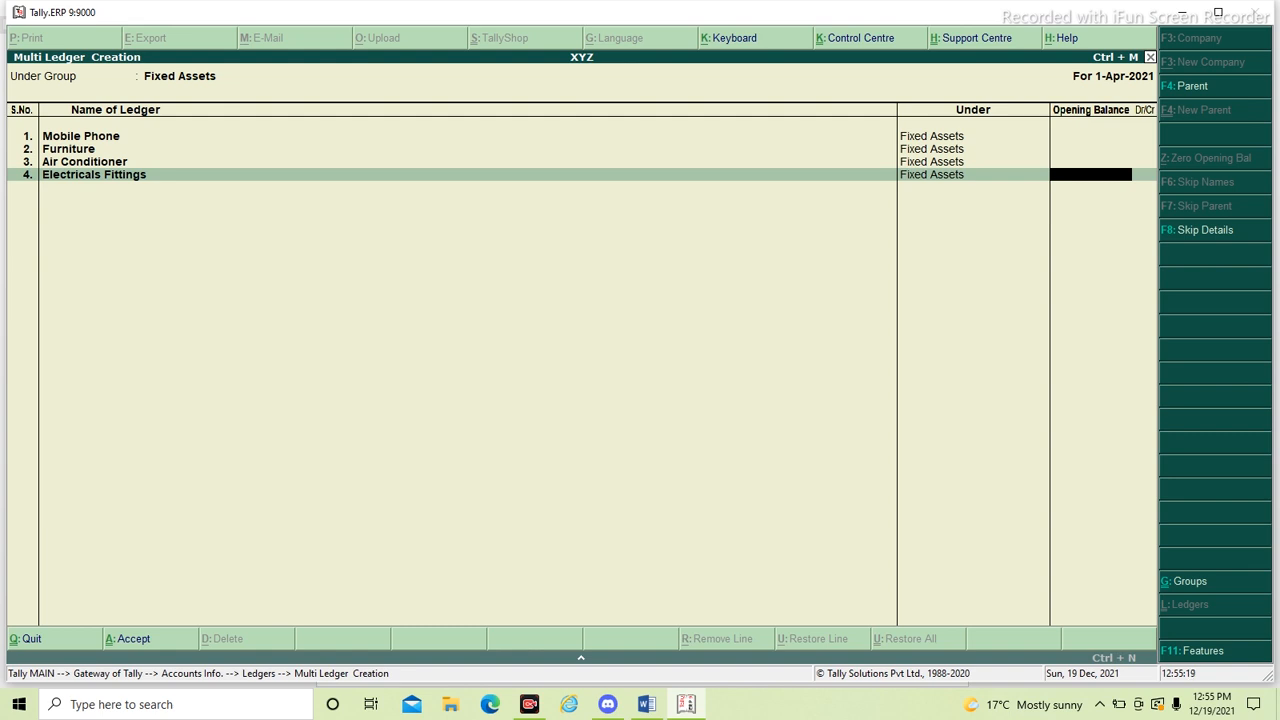
key("Return")
key("Return")
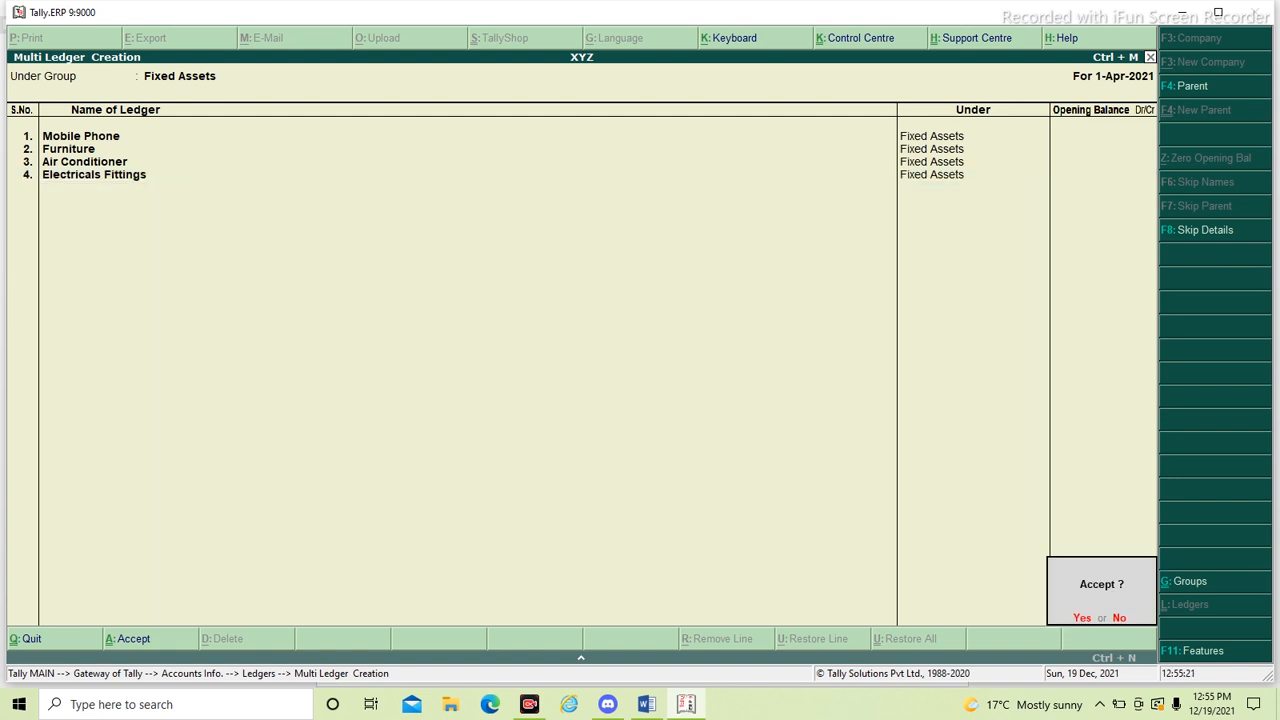
key("Return")
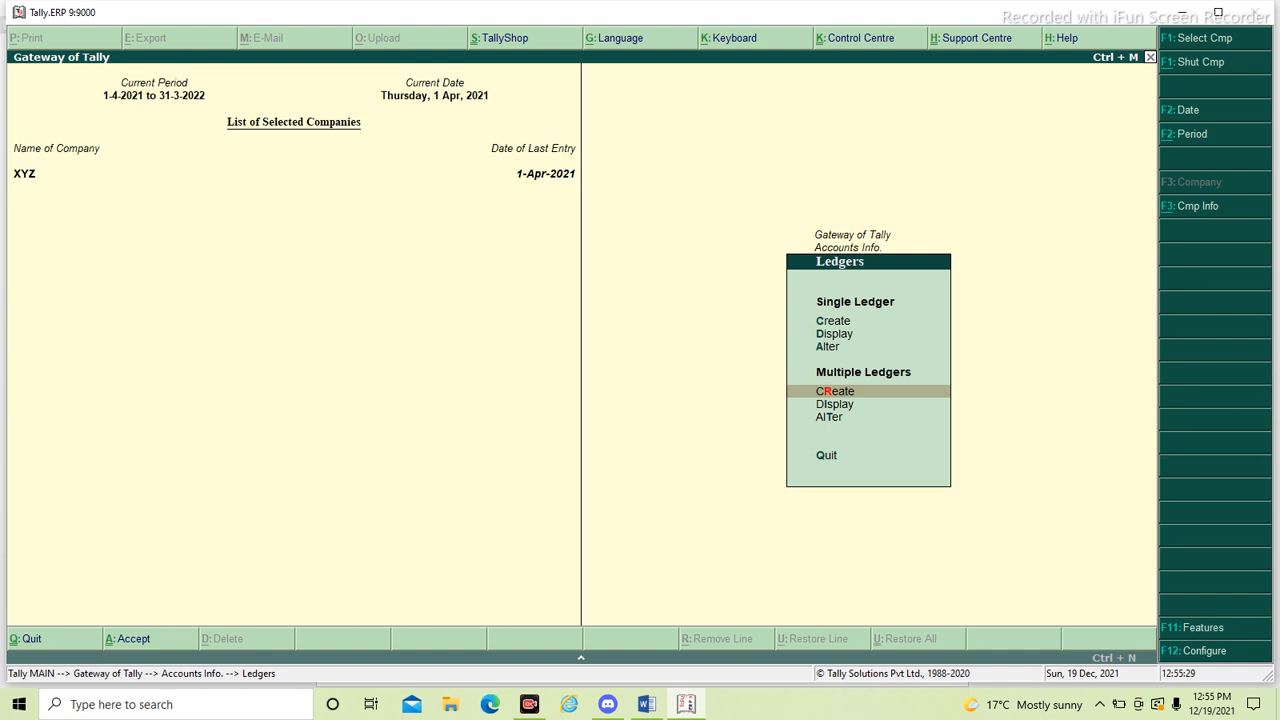
- Examine the ledger alteration list for the new fixed asset ledgers, and check the purchases under item 5 in the Word document
key("Escape")
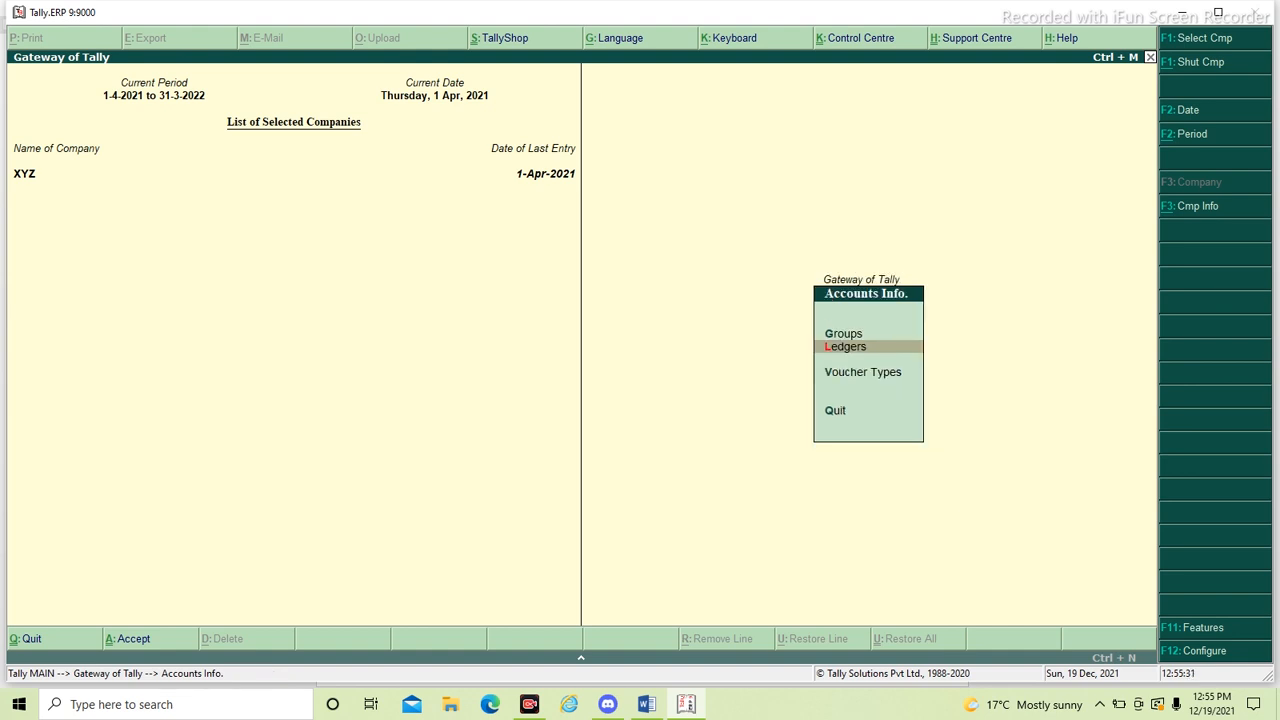
key("Return")
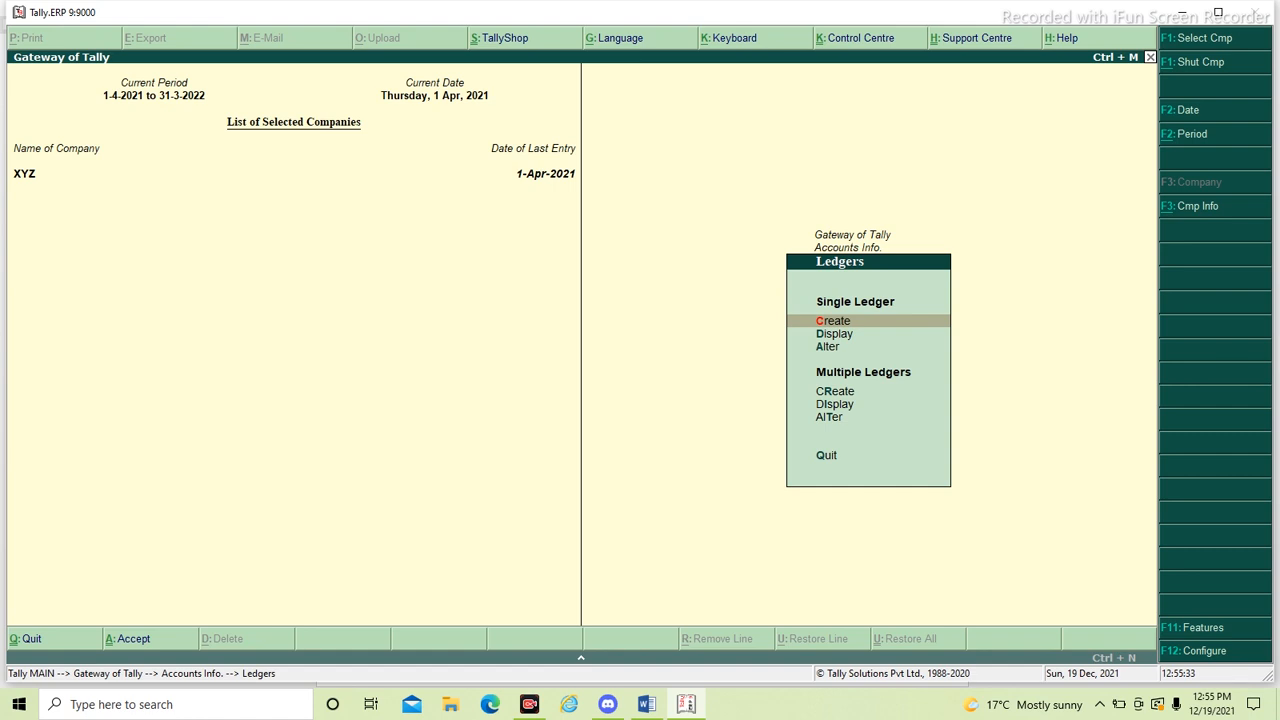
key("Down")
key("Down")
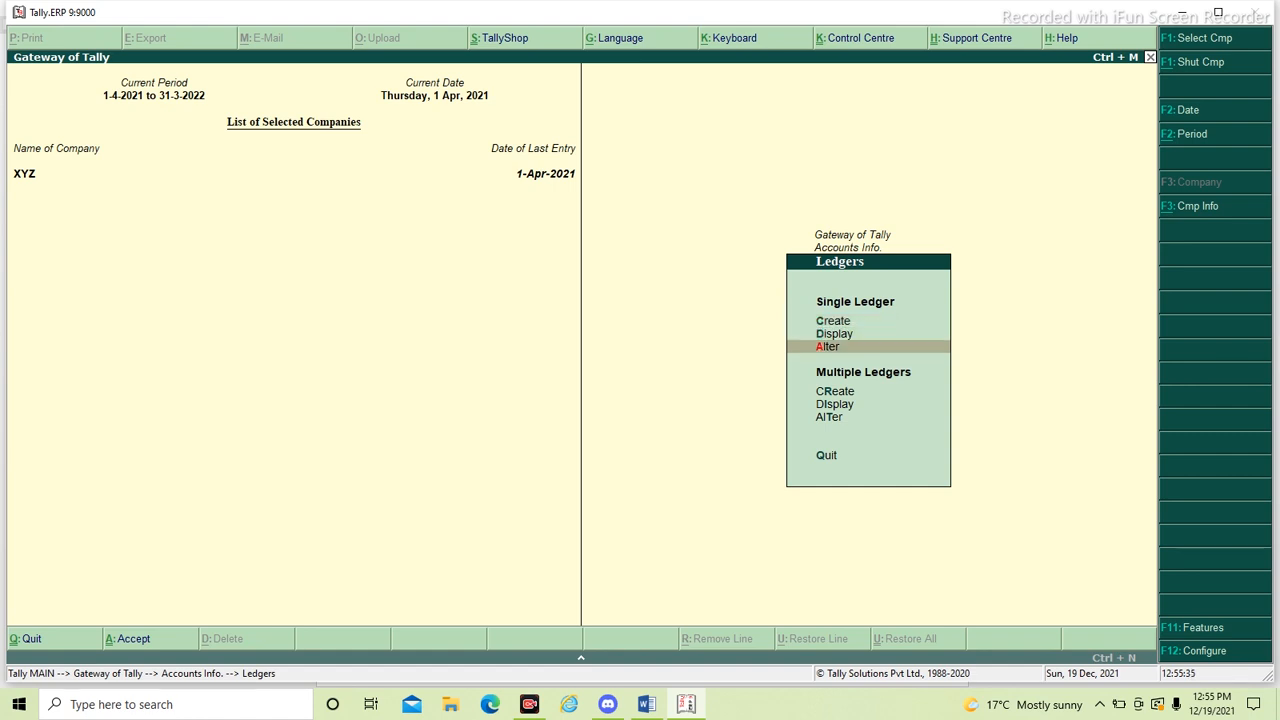
key("Return")
key("Down")
key("Down")
key("Down")
key("Down")
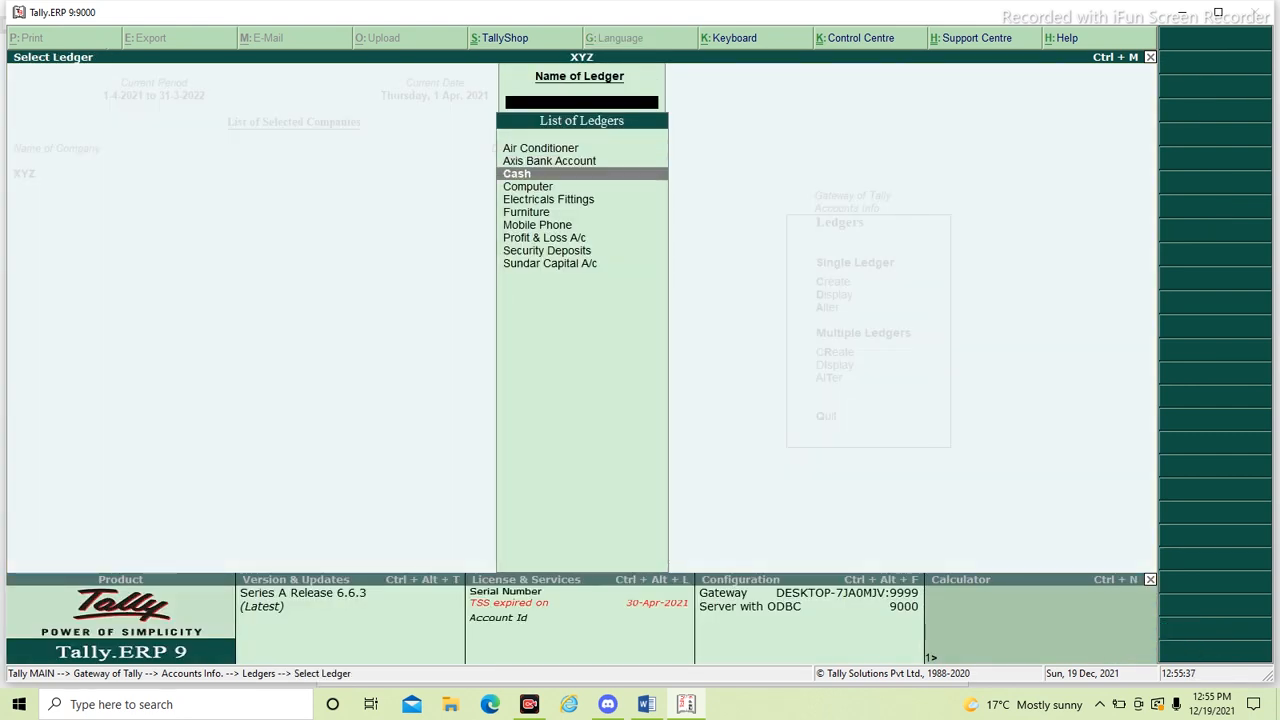
key("Up")
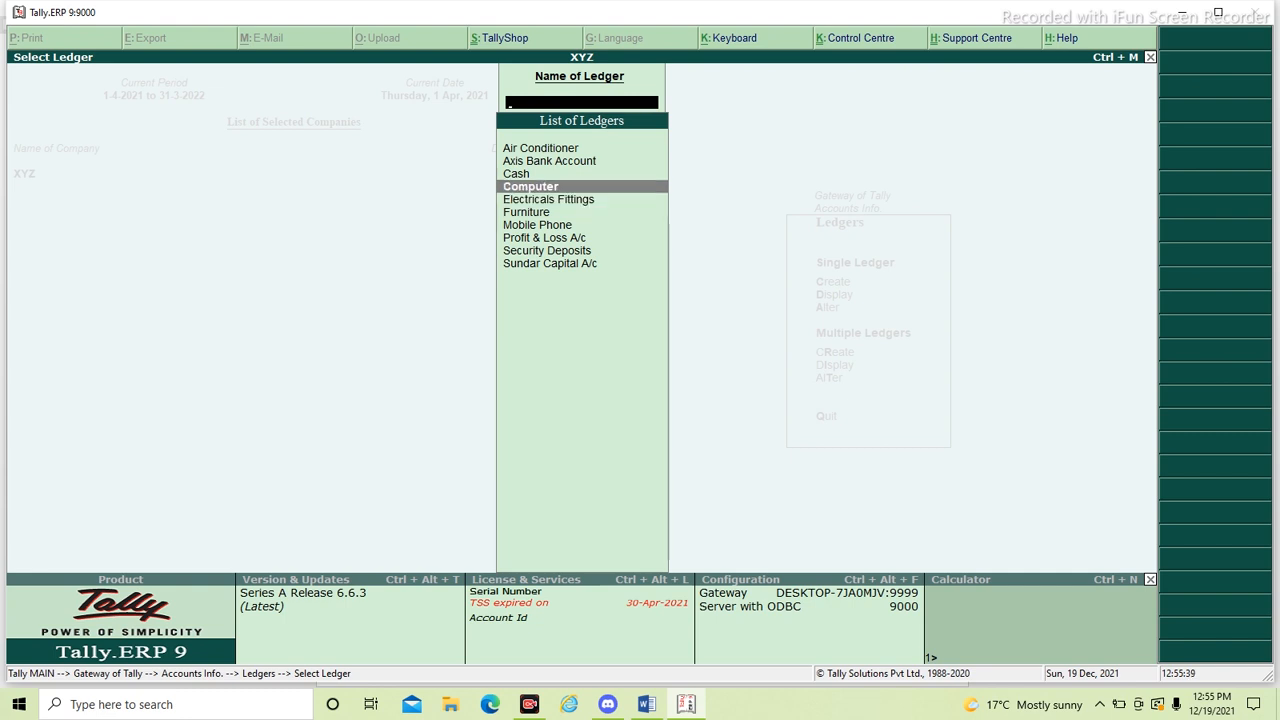
key("Down")
key("Down")
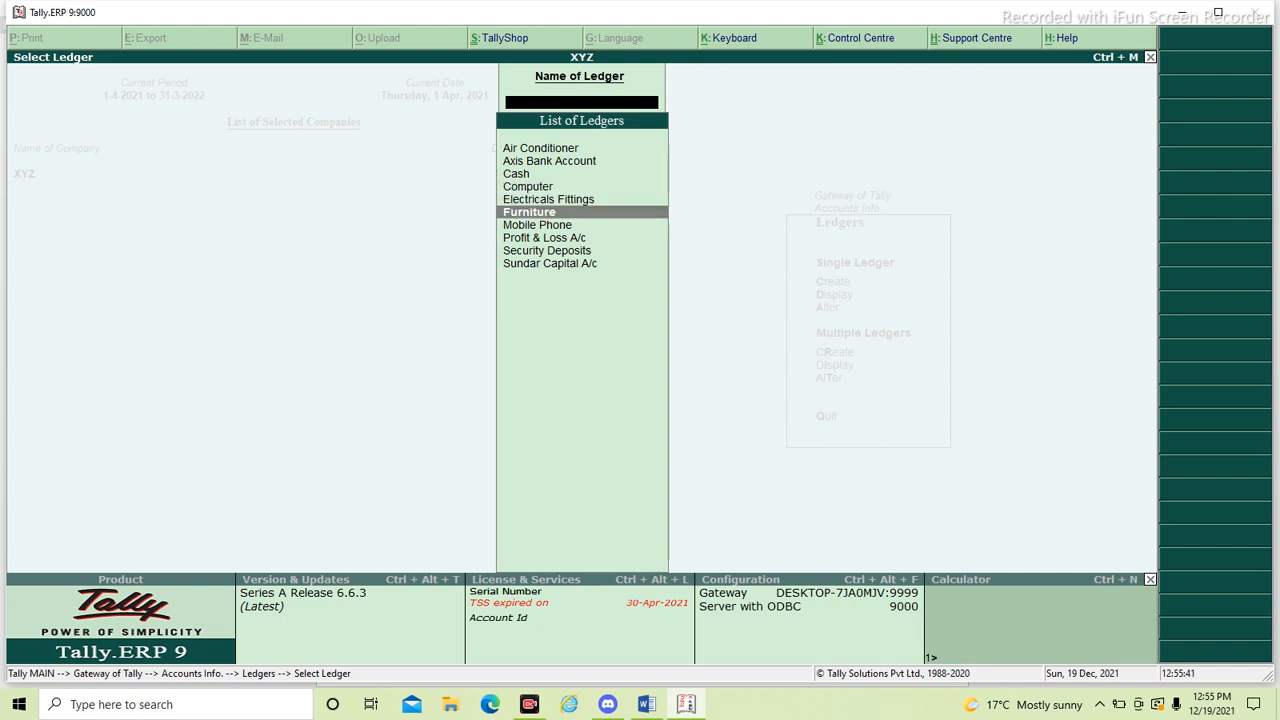
key("Down")
key("Up")
key("Up")
key("Up")
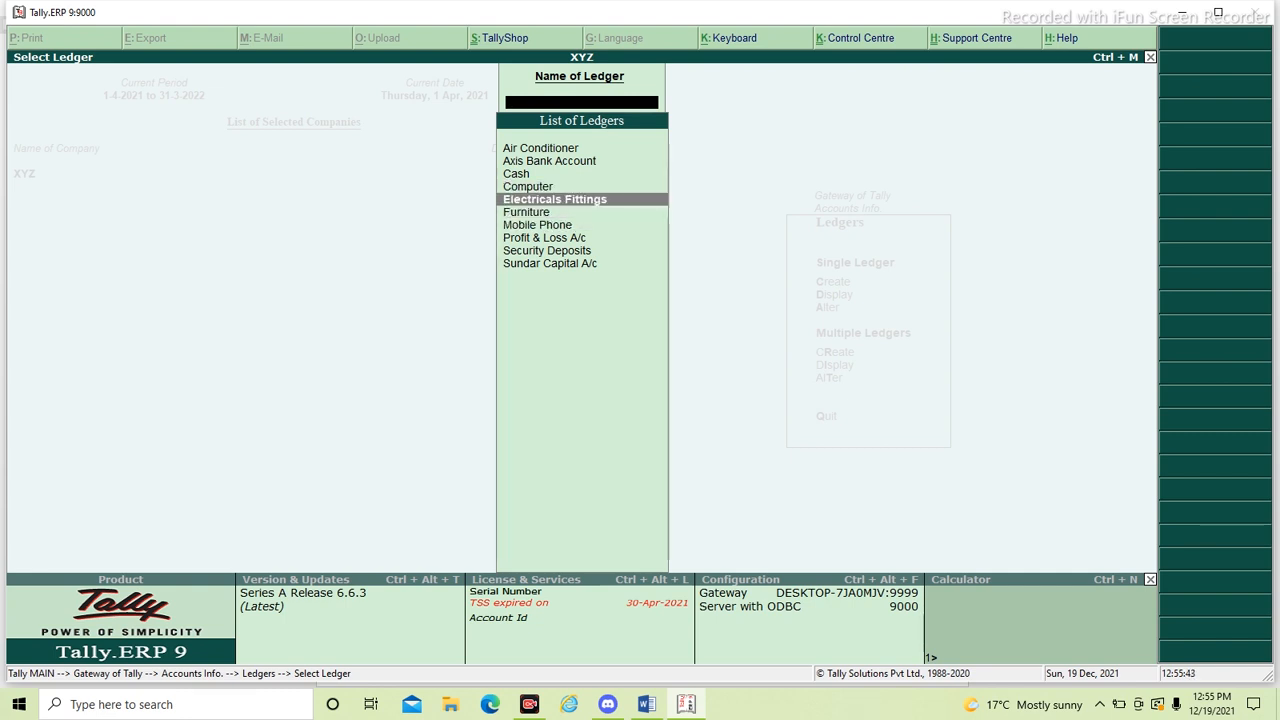
key("Down")
key("Down")
key("Escape")
key("Escape")
key("Escape")
key("Escape")
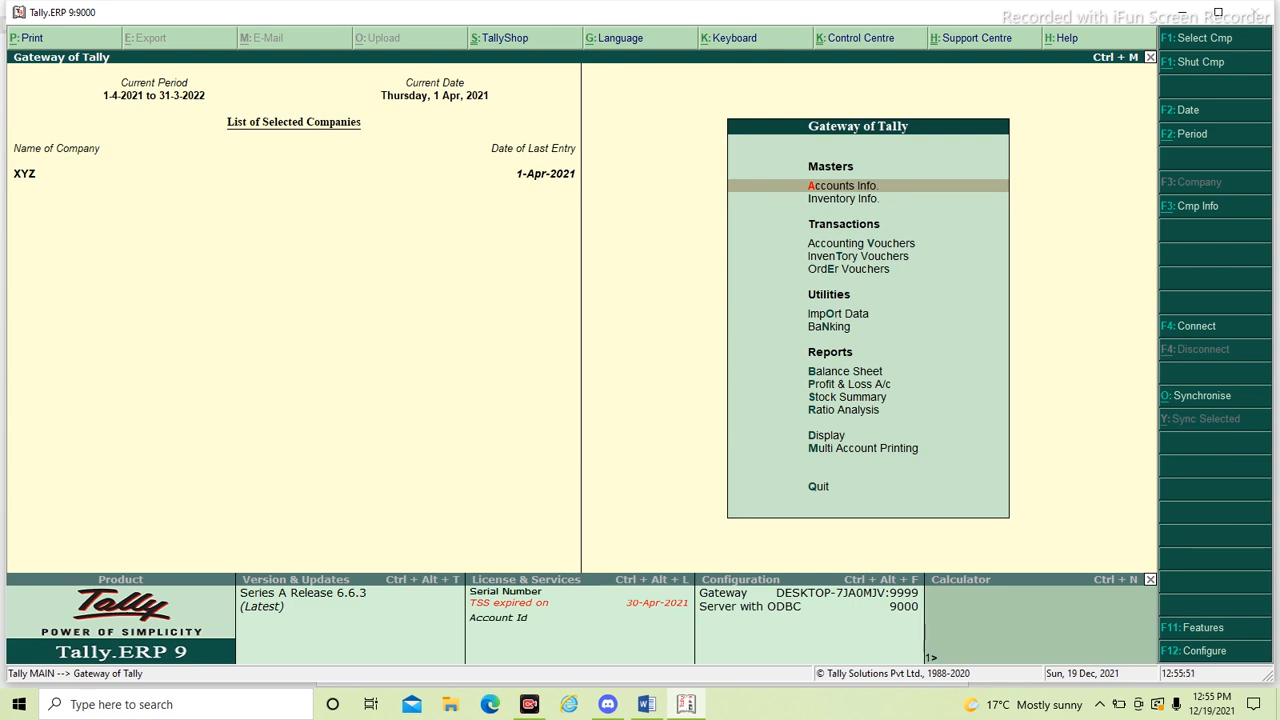
key("alt+Tab")
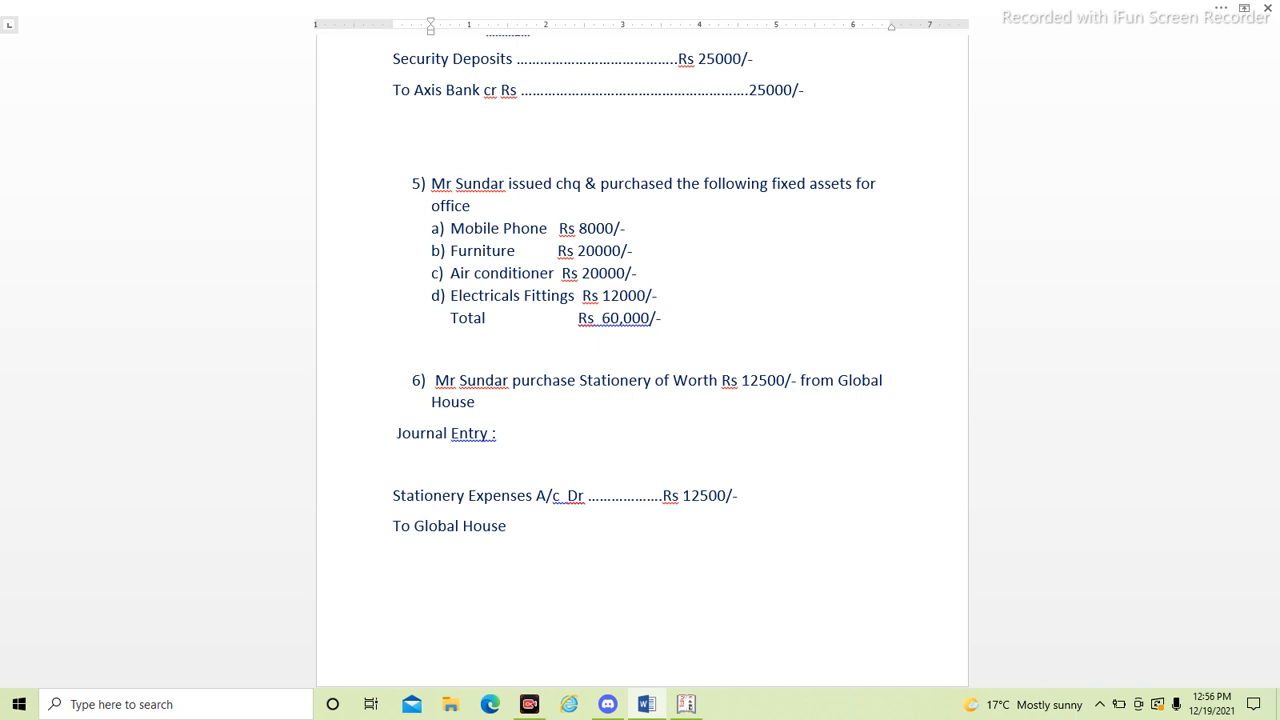
key("alt+Tab")
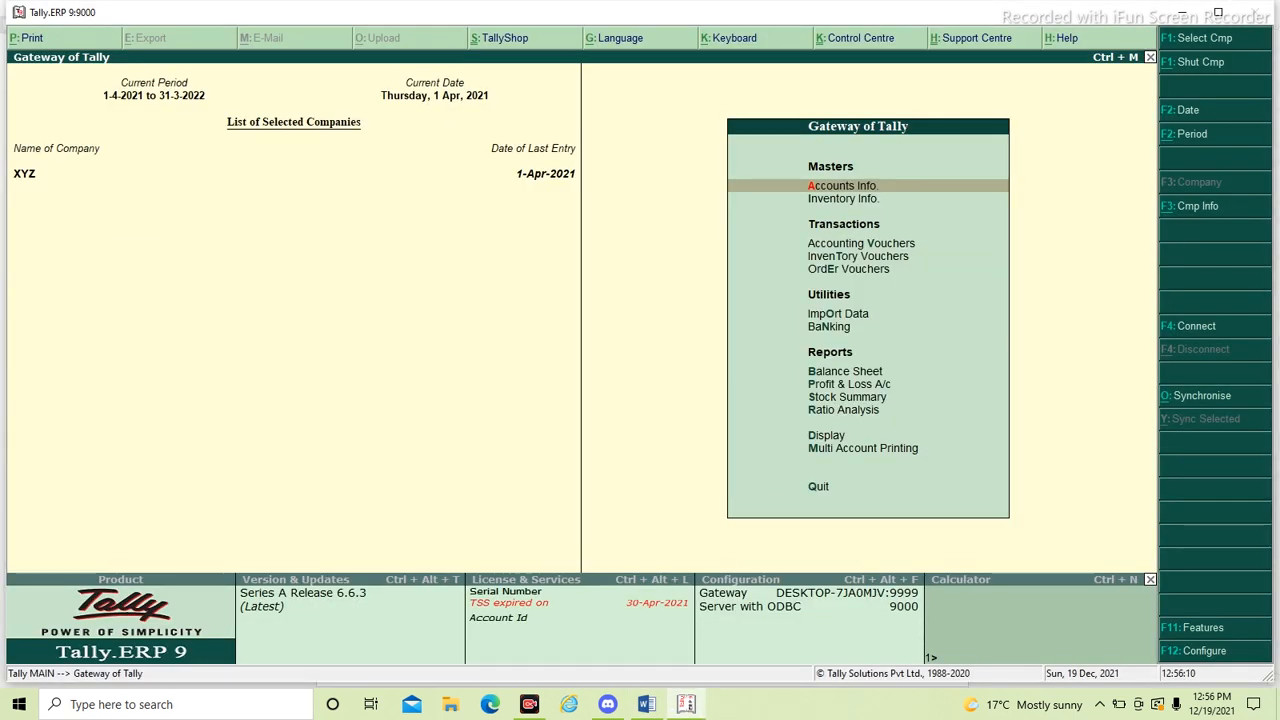
key("F2")
key("BackSpace")
key("Escape")
- Start a payment voucher in Tally's accounting vouchers with Axis Bank Account as the paying account
key("Down")
key("Down")
key("Up")
key("Return")
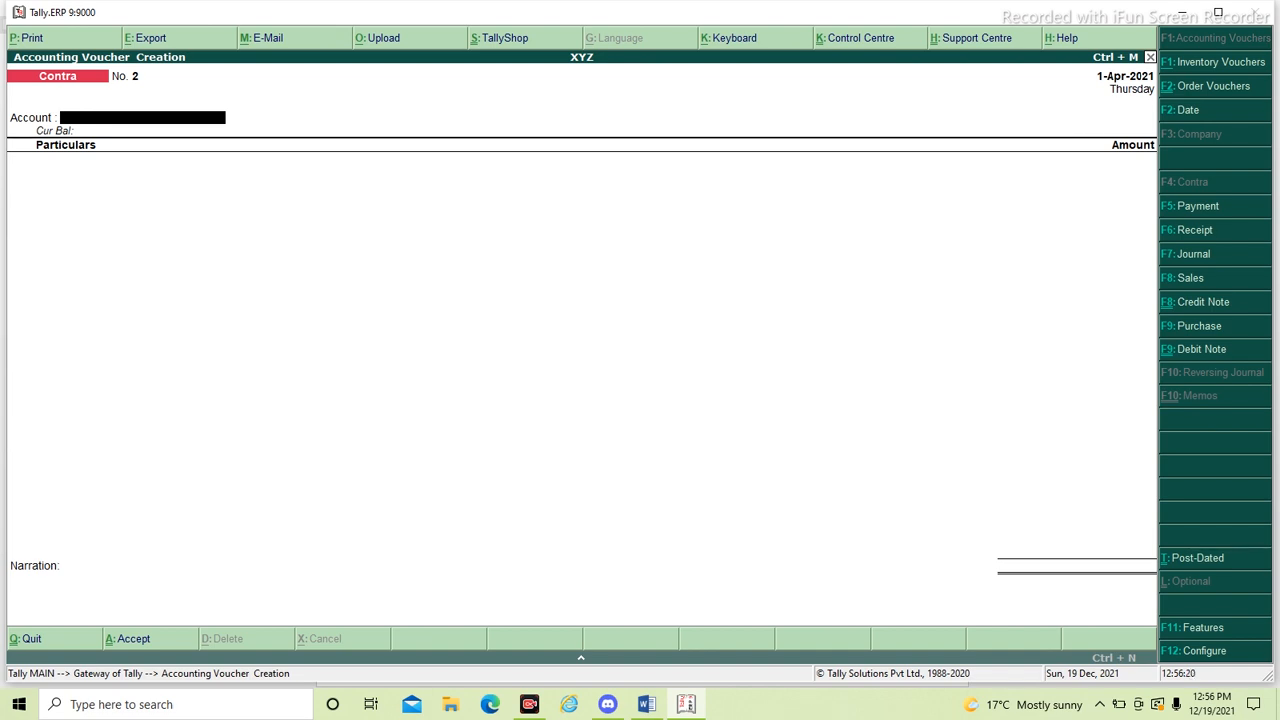
key("F5")
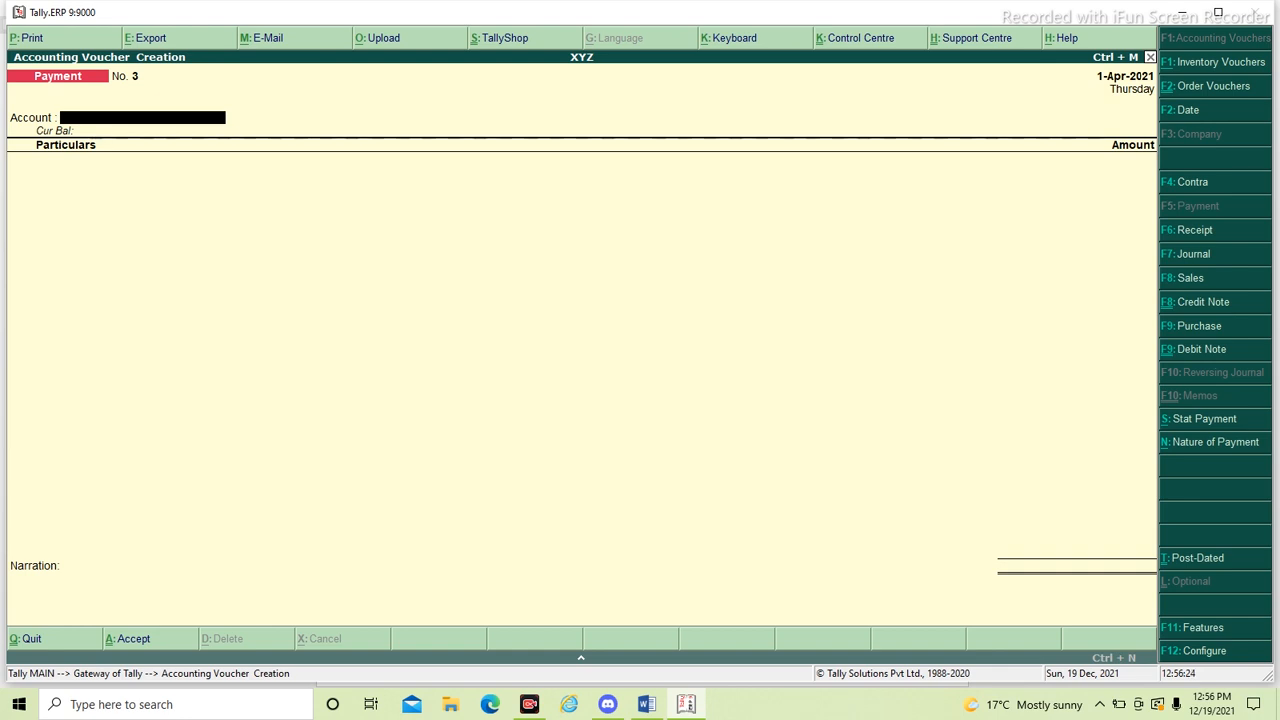
type("Axi")
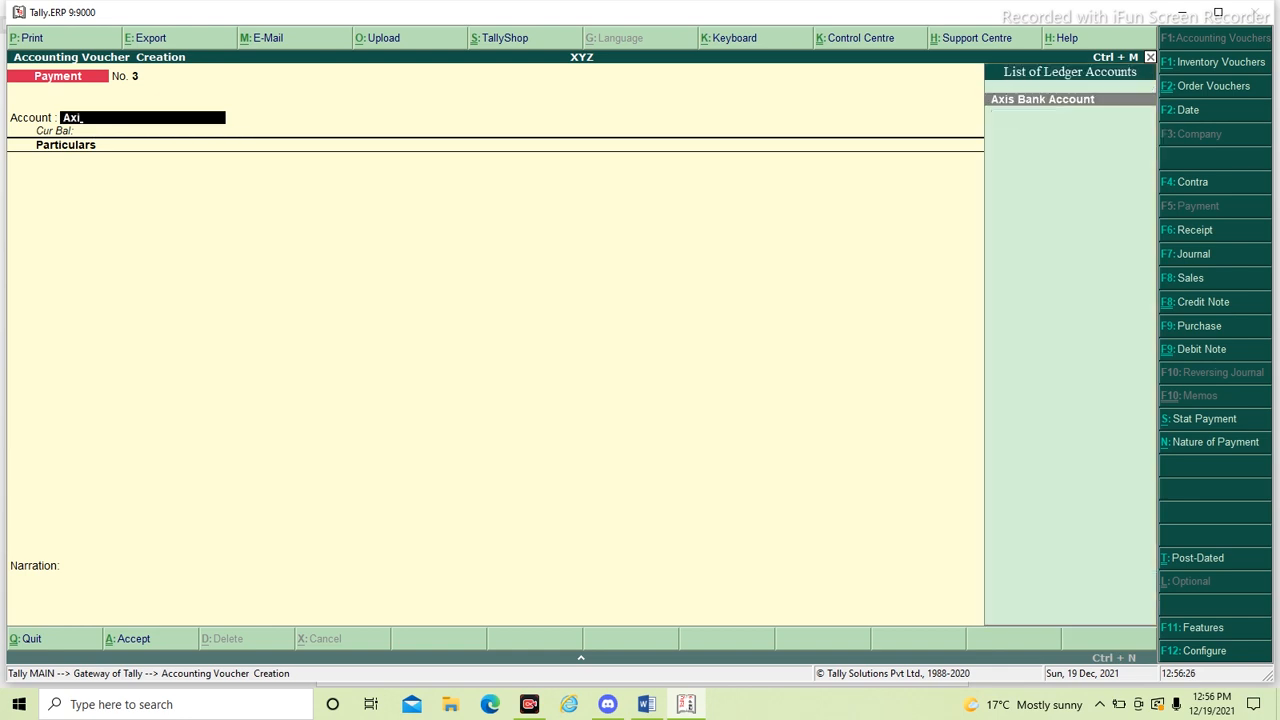
key("Return")
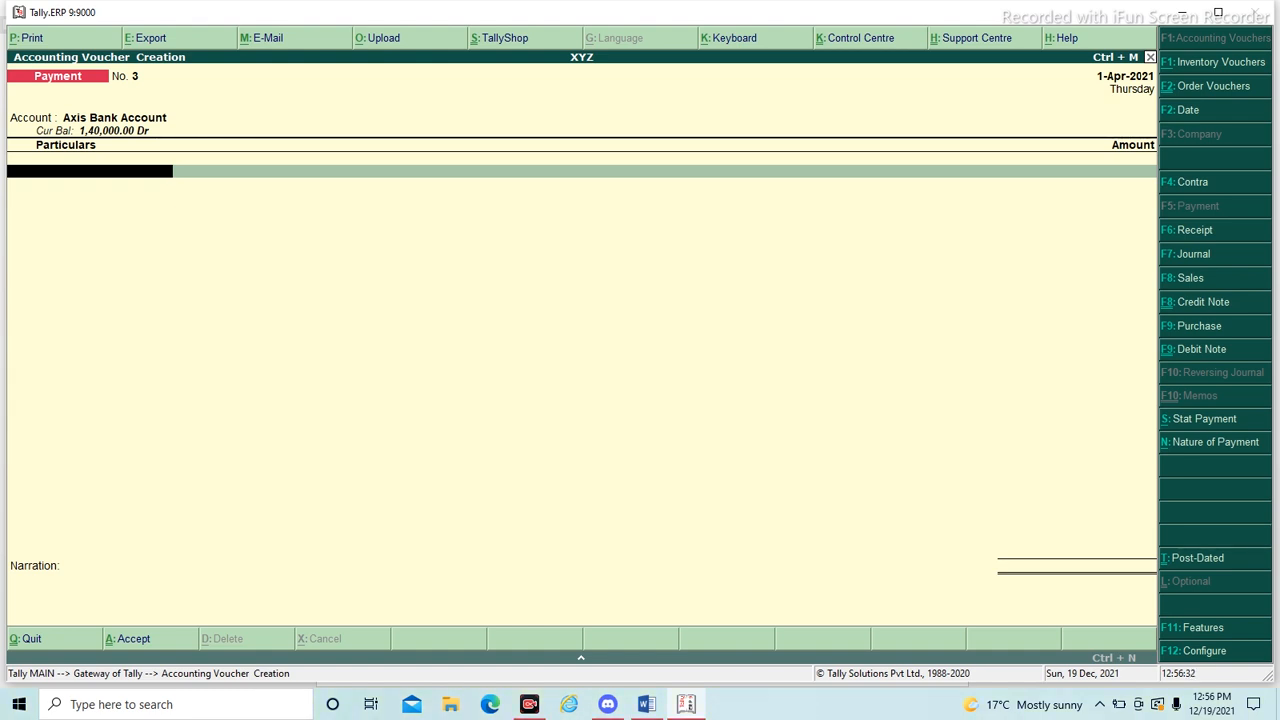
- Enter Mobile Phone as the payment voucher's first particular with an amount of 8000
type("P")
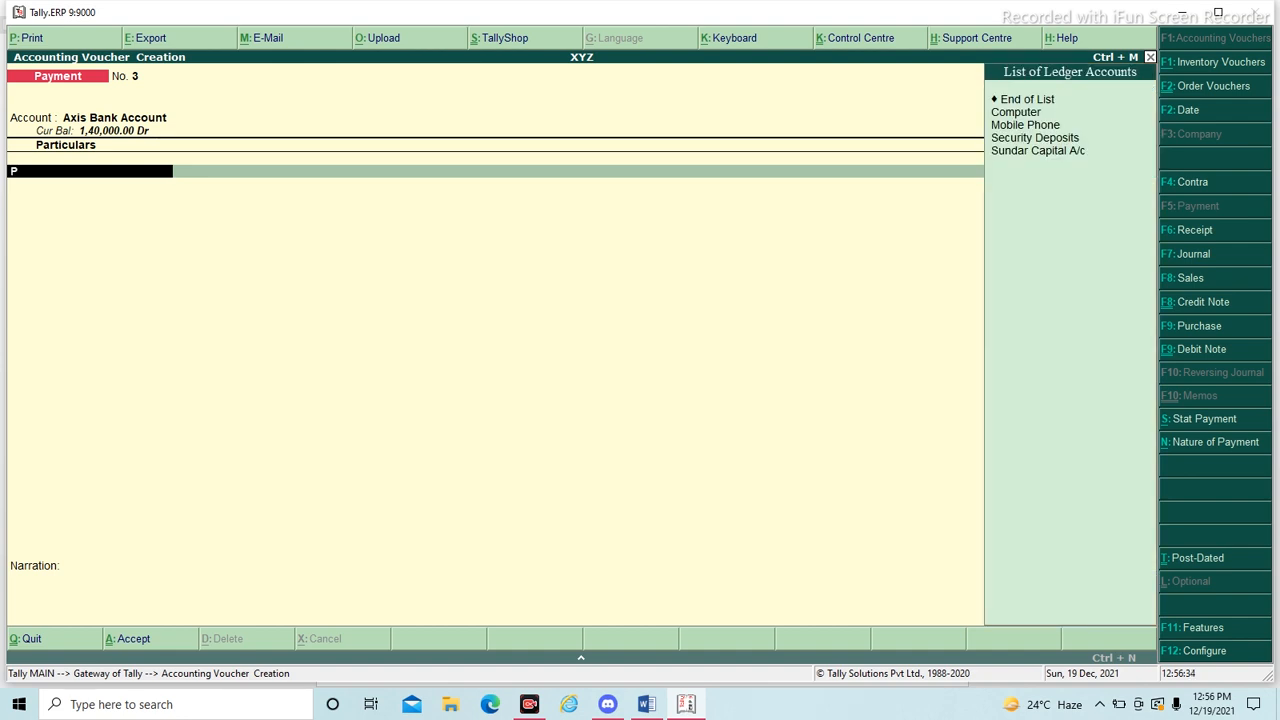
key("Down")
key("Down")
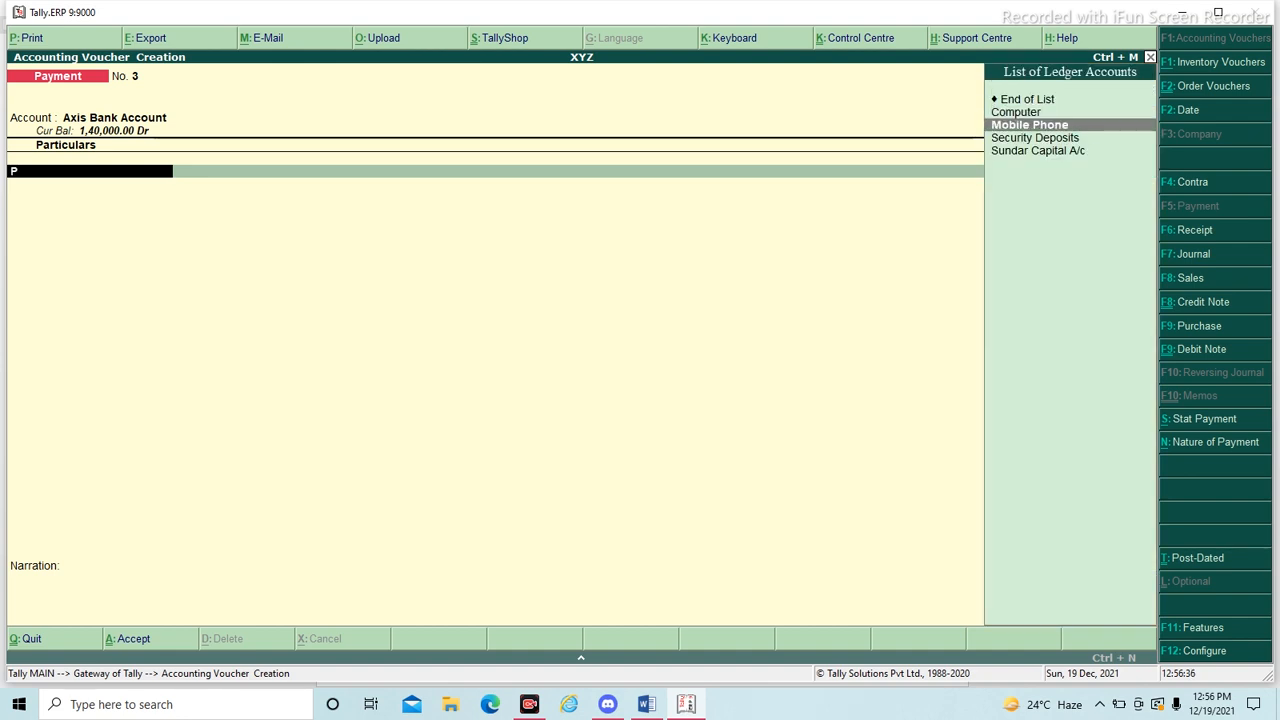
key("Return")
type("8000")
key("Return")
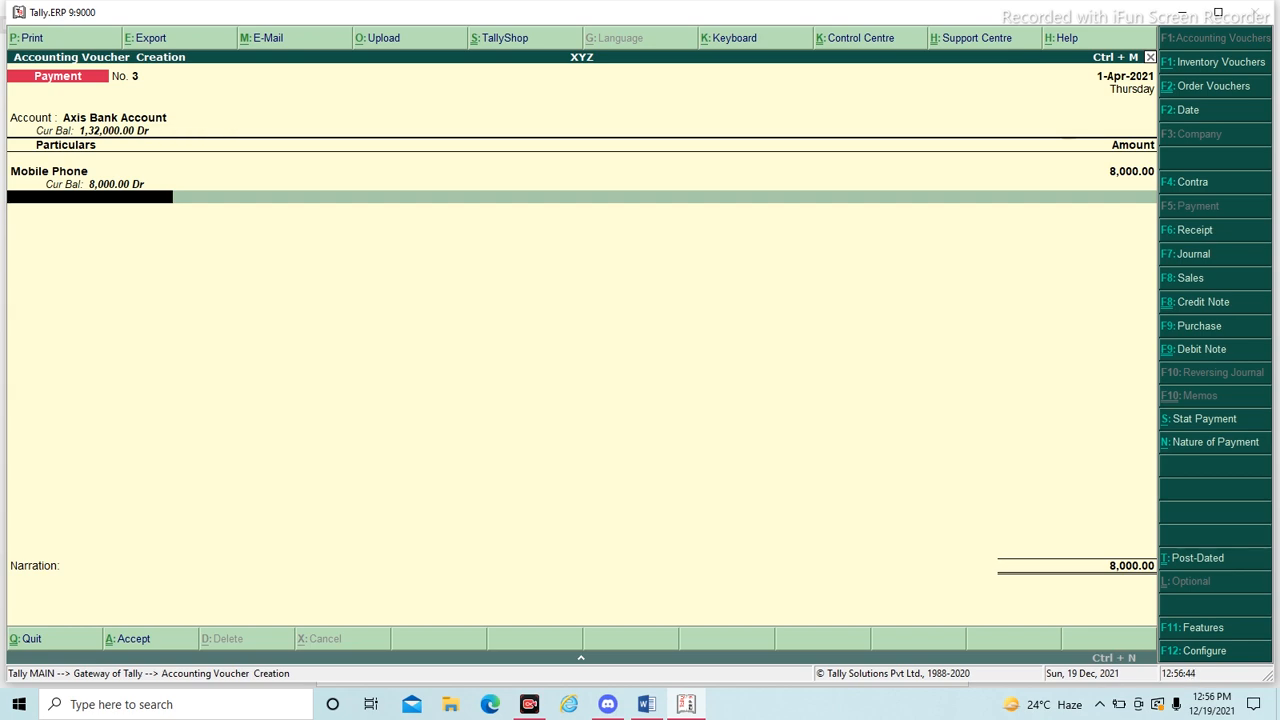
- Enter Furniture as the second particular with an amount of 20000, checking the purchase list in the Word document
key("alt+Tab")
key("alt+Tab")
type("Fur")
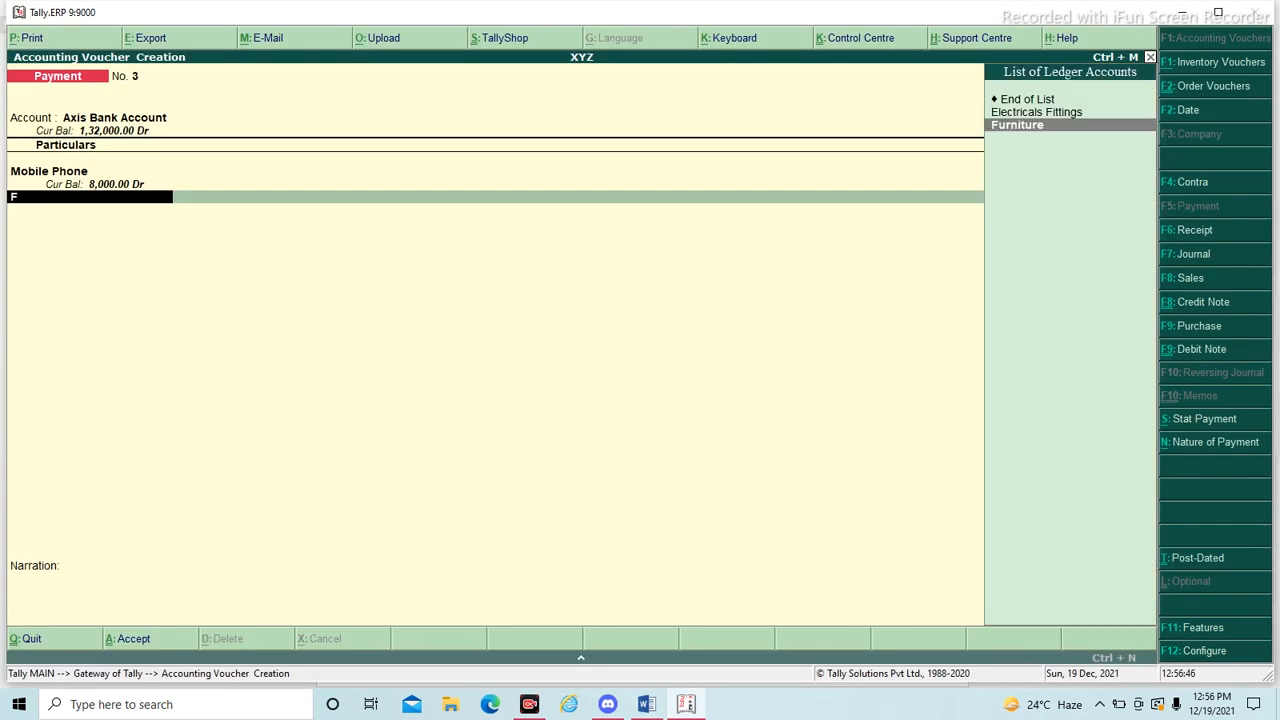
key("Return")
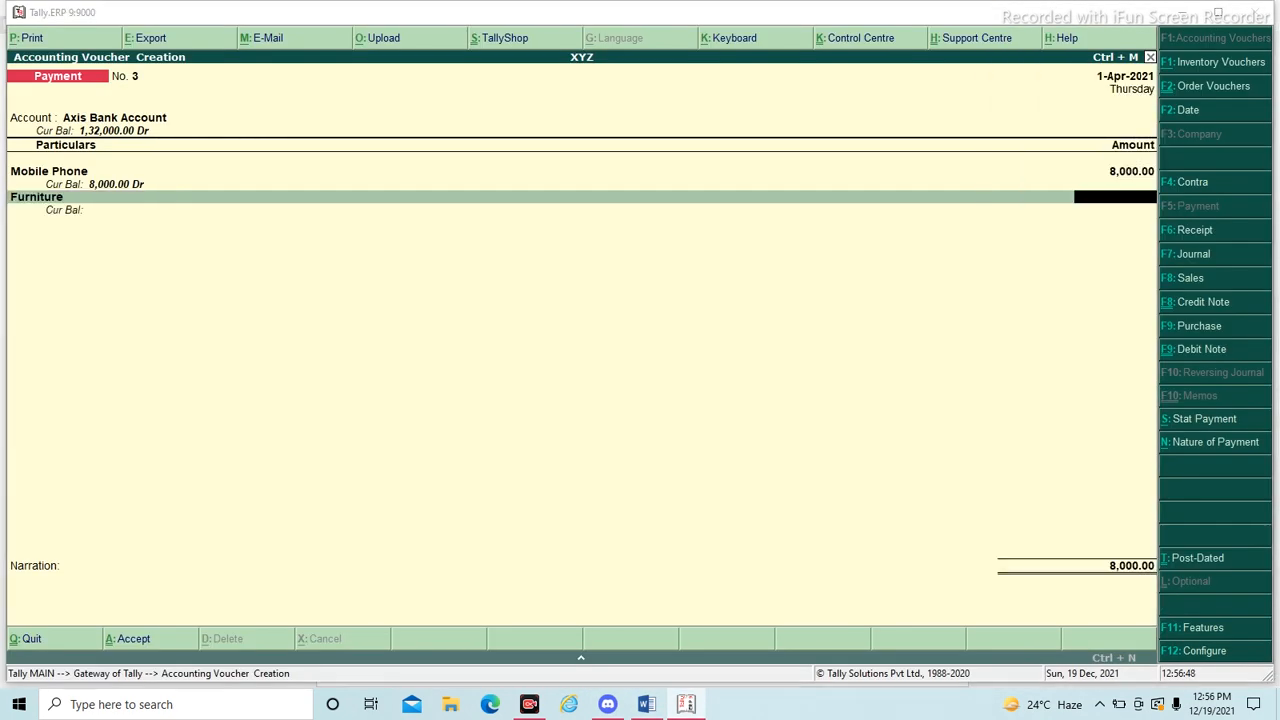
key("alt+Tab")
key("alt+Tab")
type("20000")
key("Return")
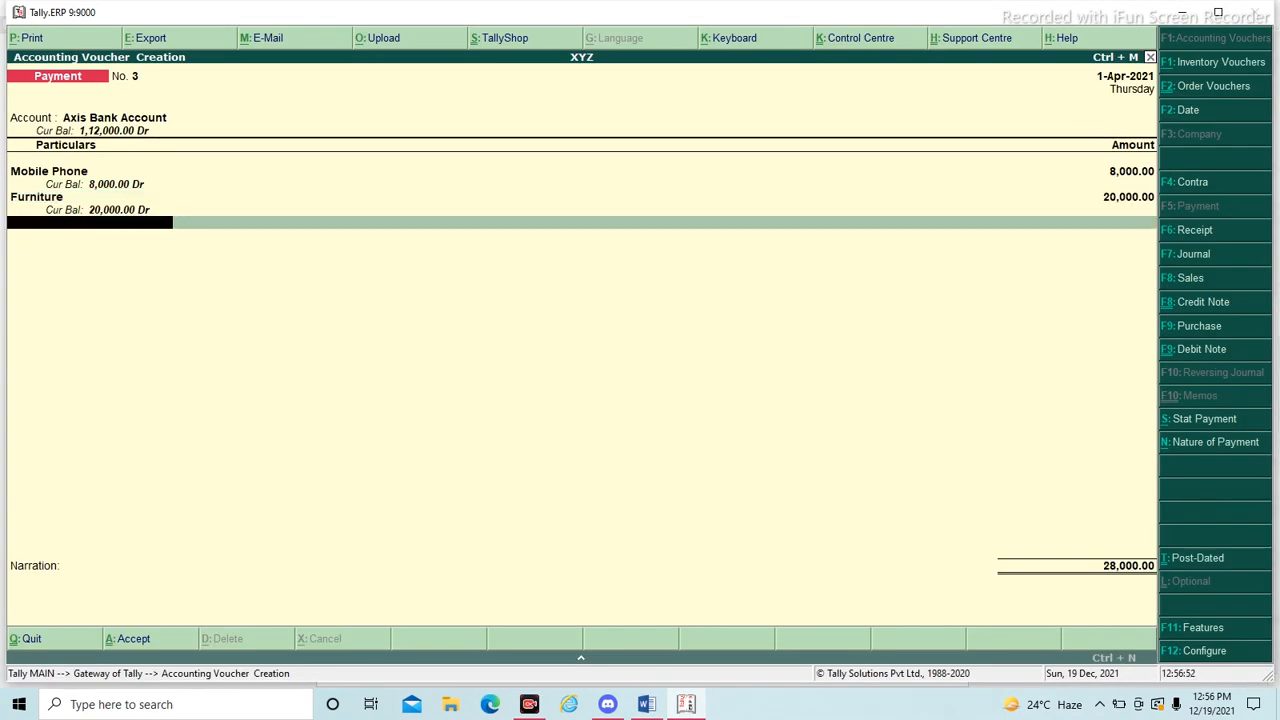
- Enter Air Conditioner as the third particular with an amount of 20000, checking it against the Word document
key("alt+Tab")
key("alt+Tab")
type("Air")
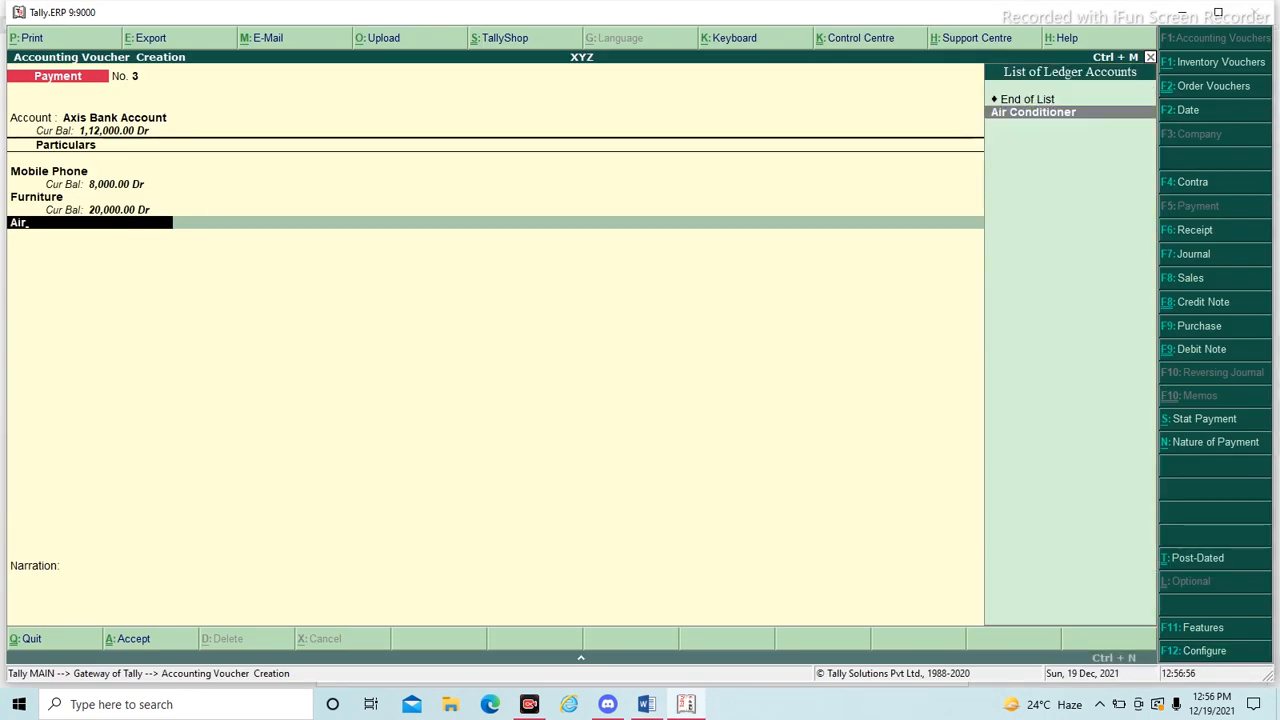
key("Return")
type("20000")
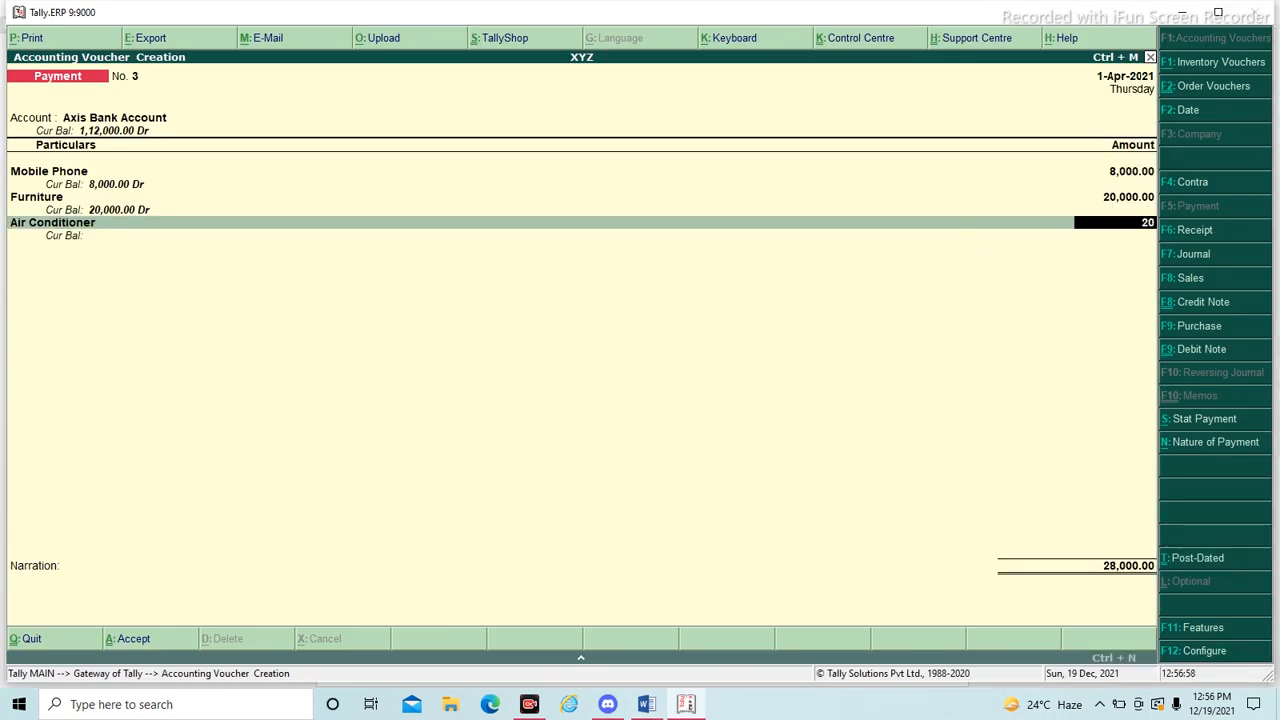
key("Return")
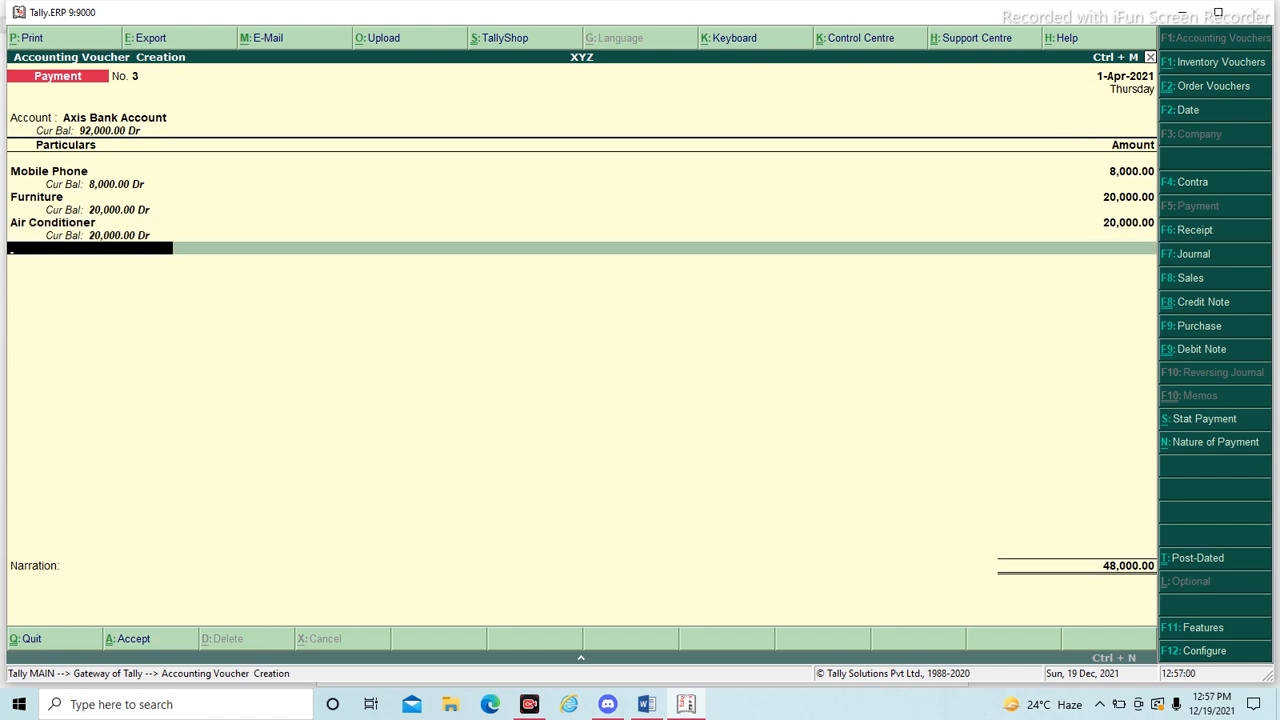
- Enter Electricals Fittings as the fourth particular with an amount of 12000, checking it against the Word document
key("alt+Tab")
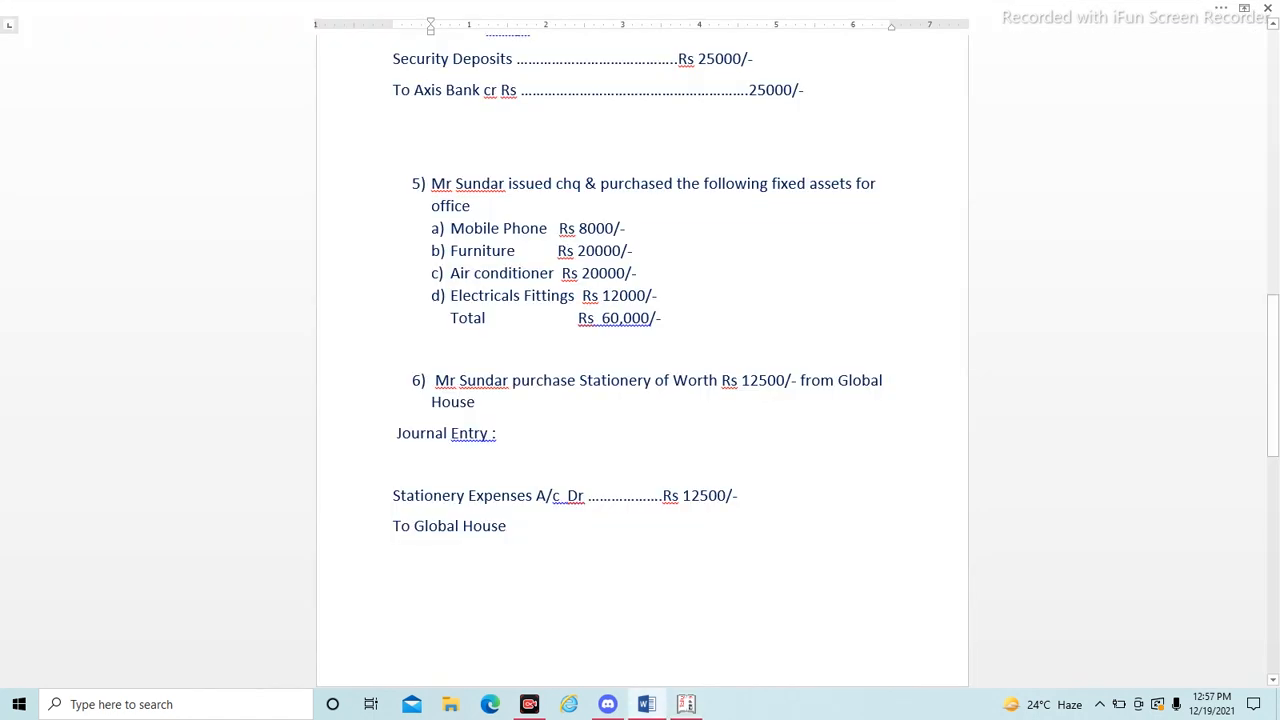
key("alt+Tab")
type("Ele")
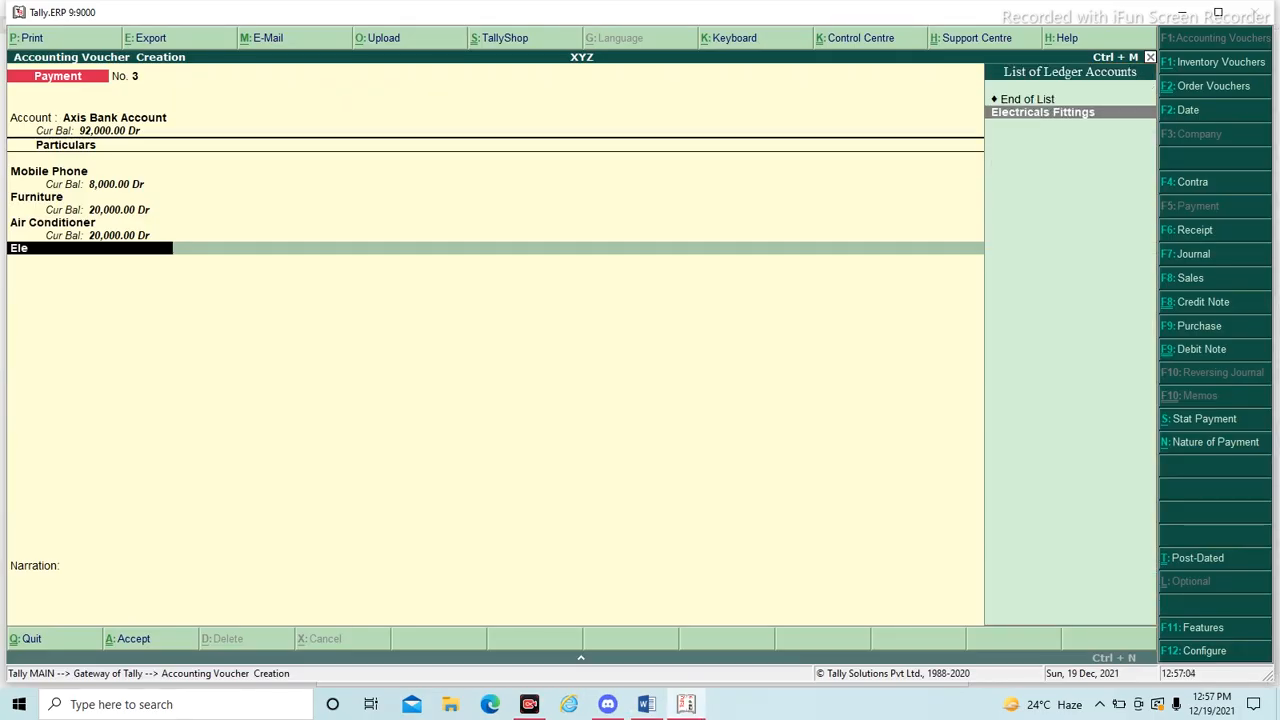
key("Return")
key("alt+Tab")
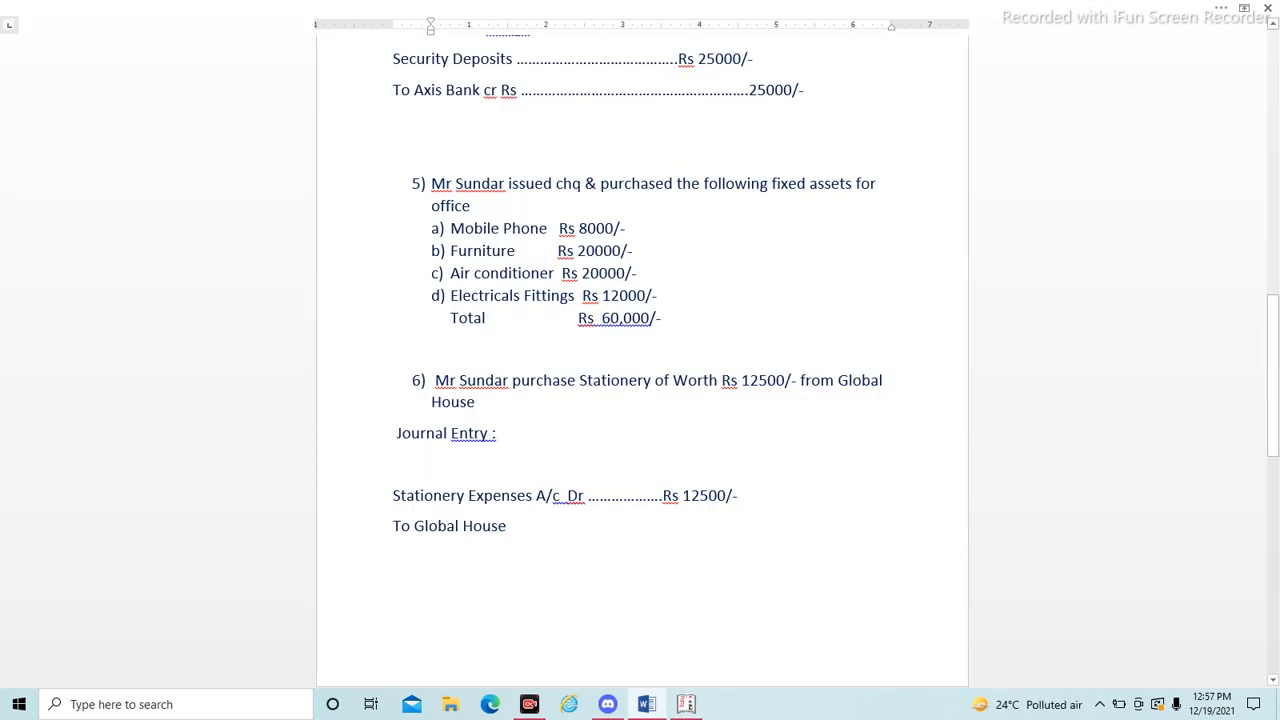
key("alt+Tab")
type("12000")
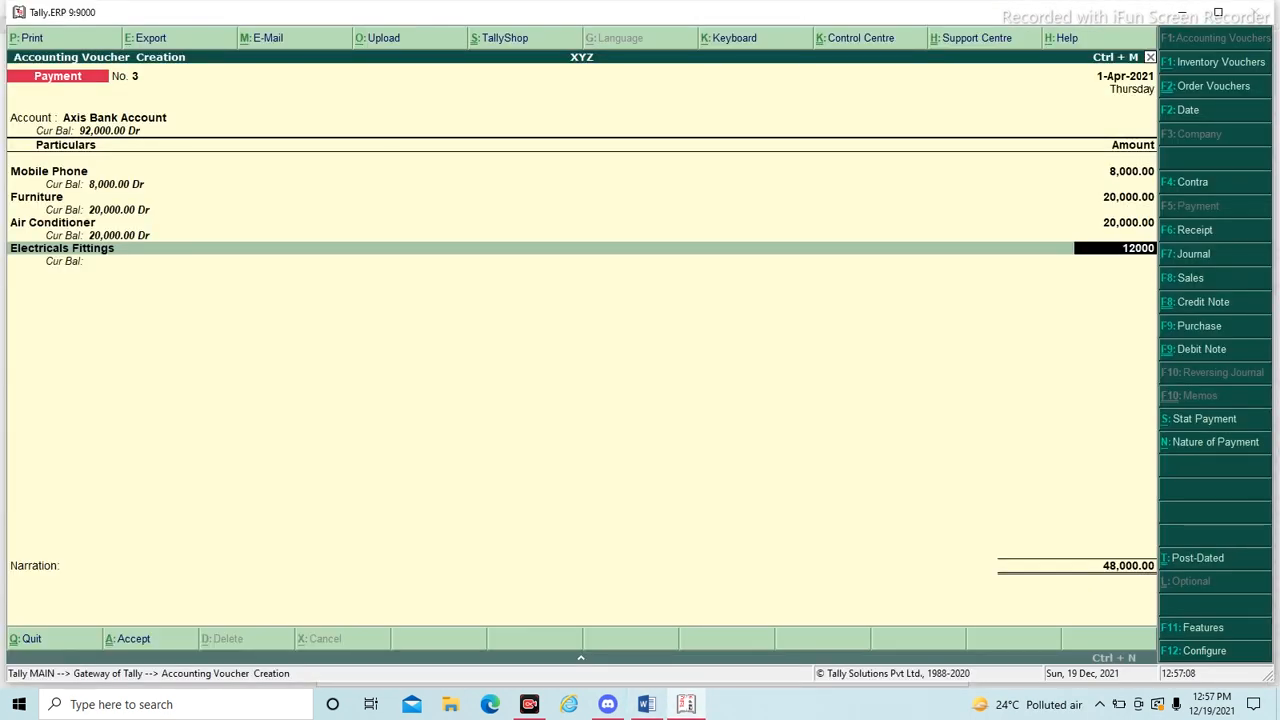
key("Return")
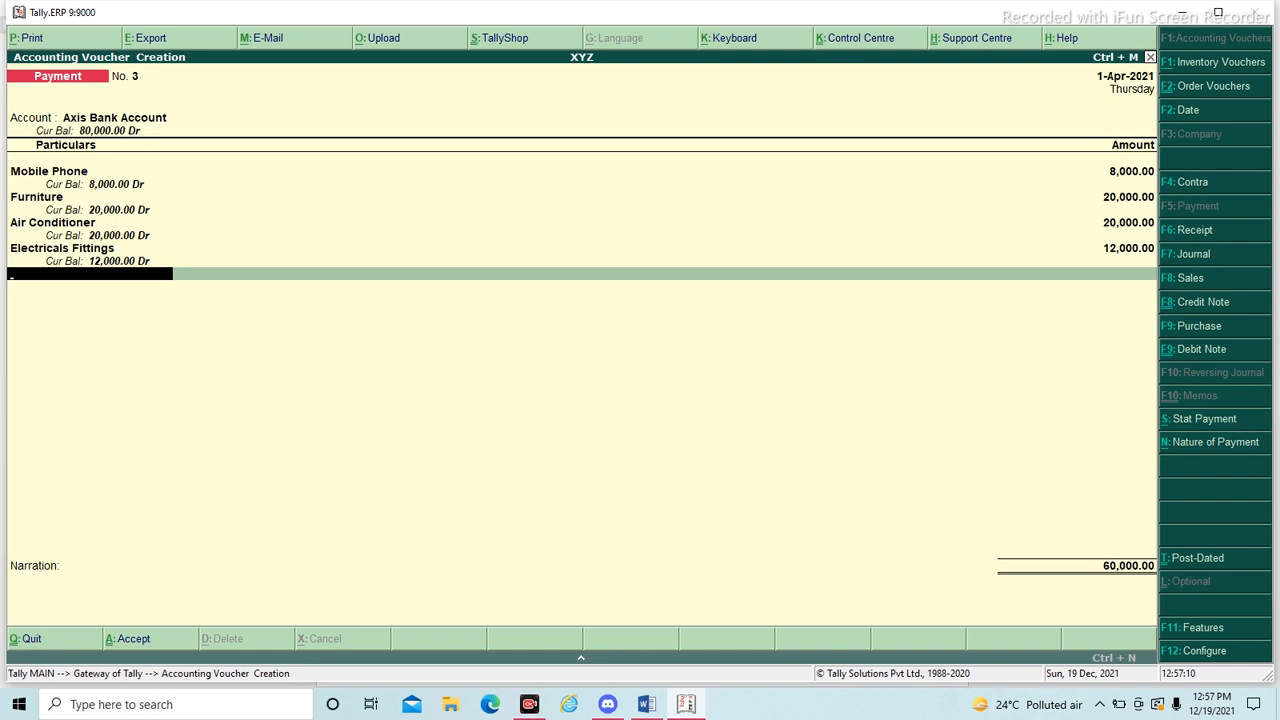
- End the particulars list and accept the Axis Bank Account allocation as a cheque with the proposed instrument details
key("Return")
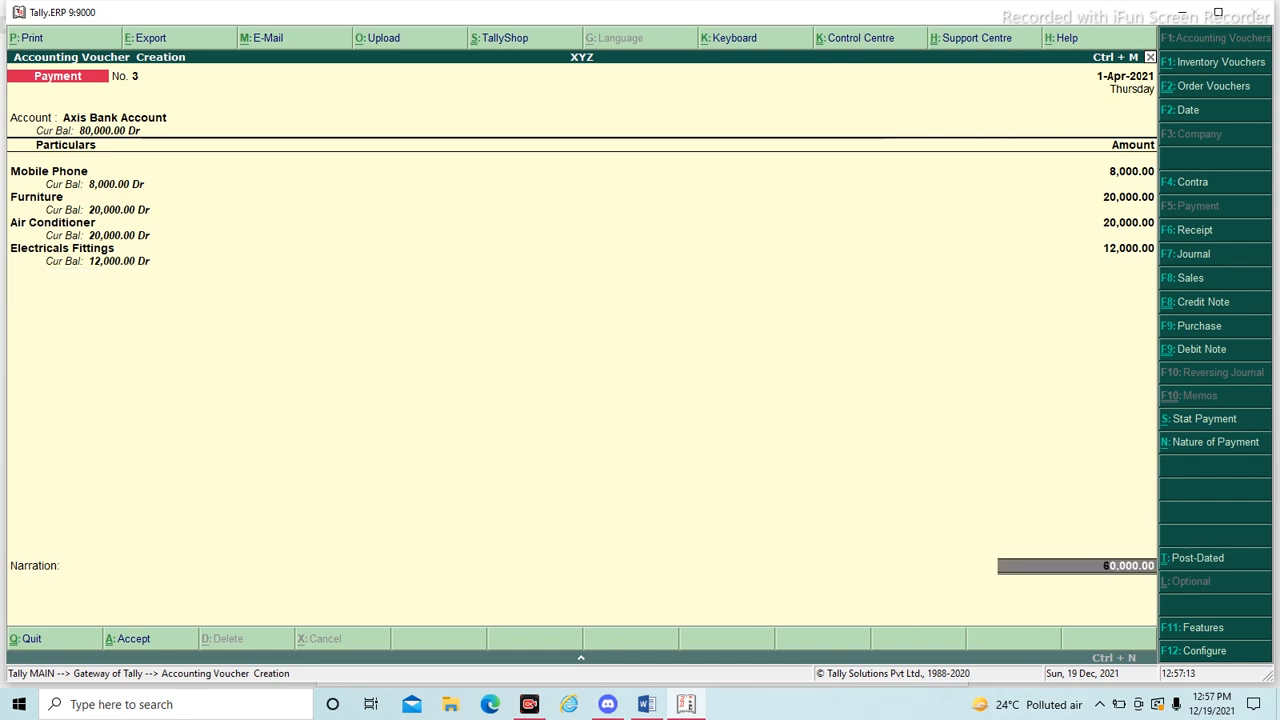
key("Return")
key("Return")
key("Return")
key("Return")
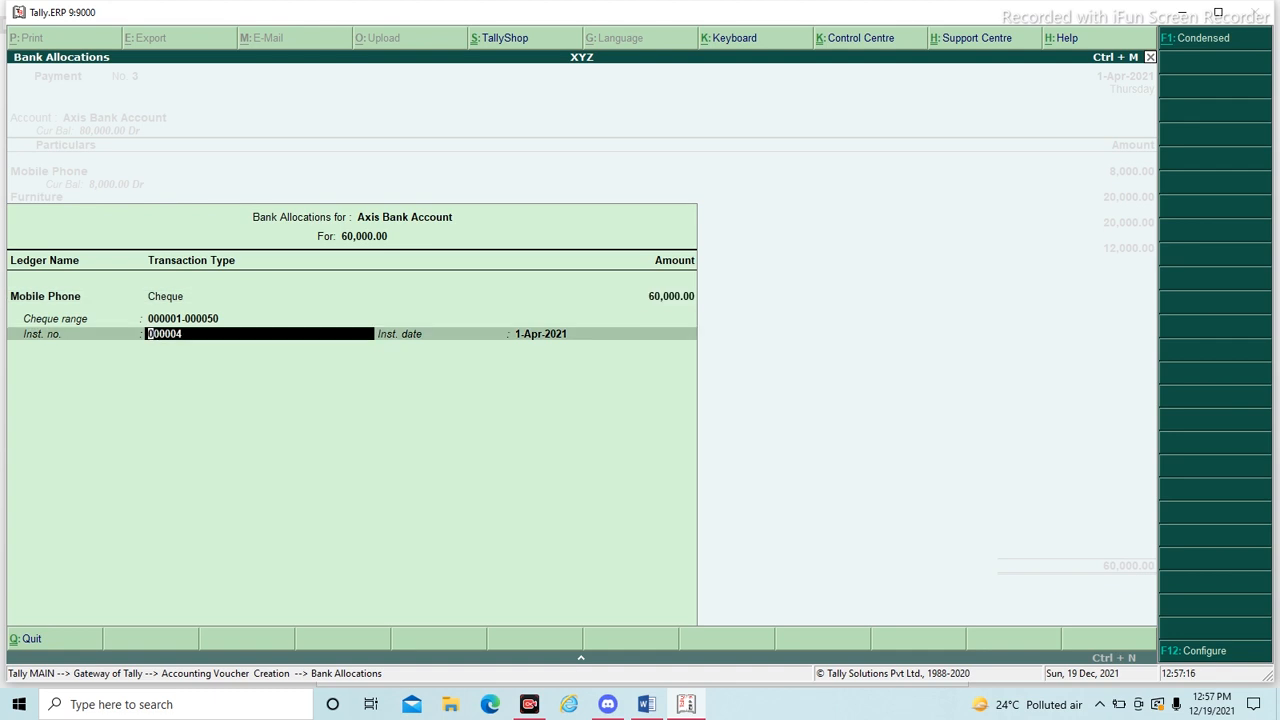
key("Return")
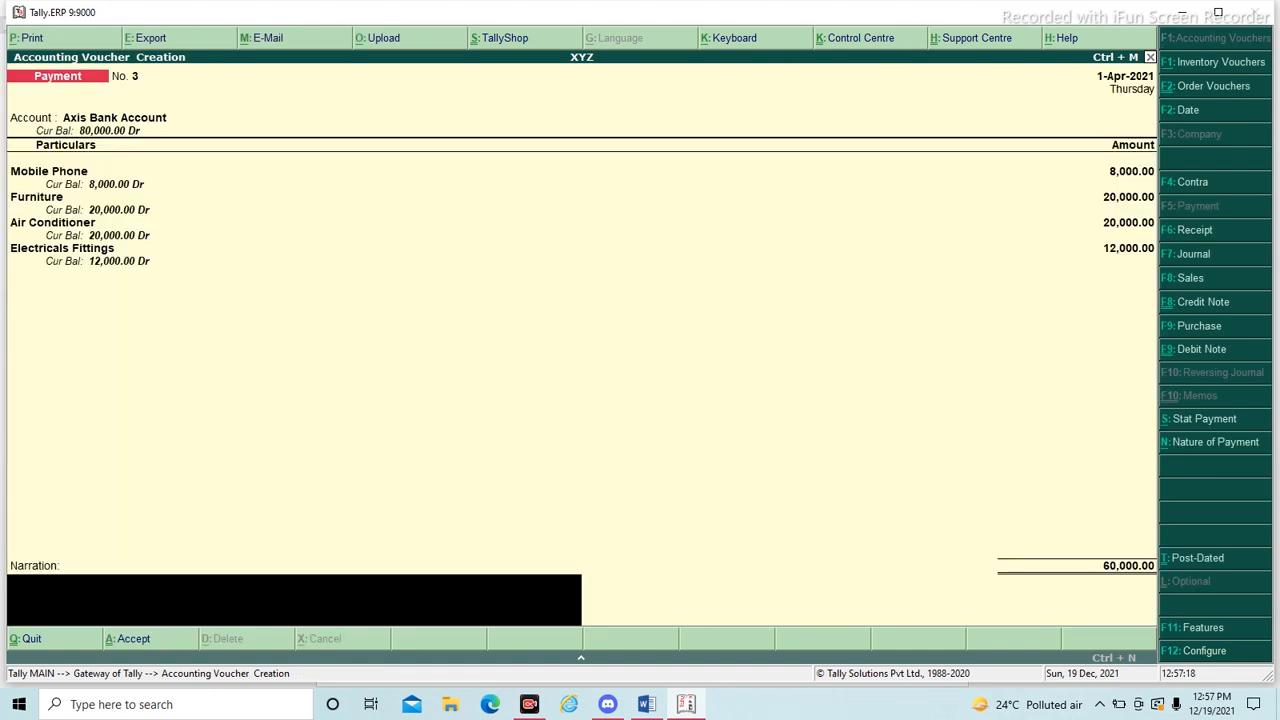
- Leave the narration blank and save the payment voucher
key("Return")
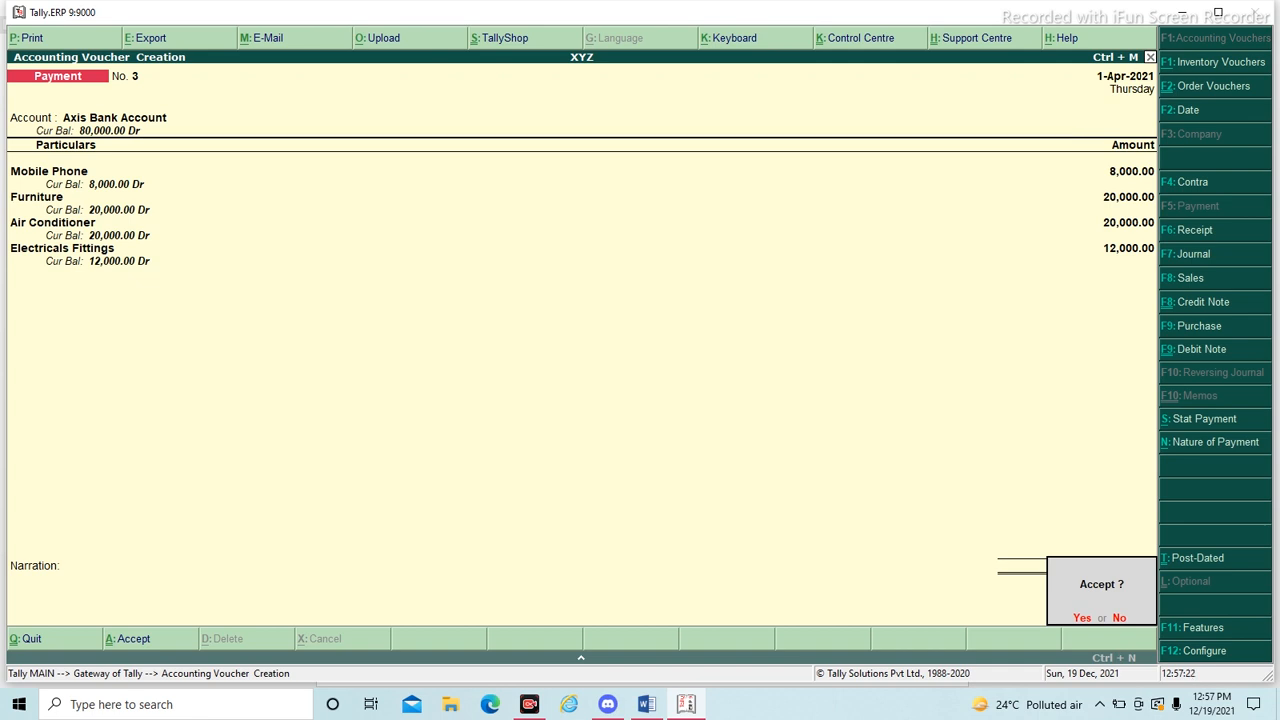
key("Escape")
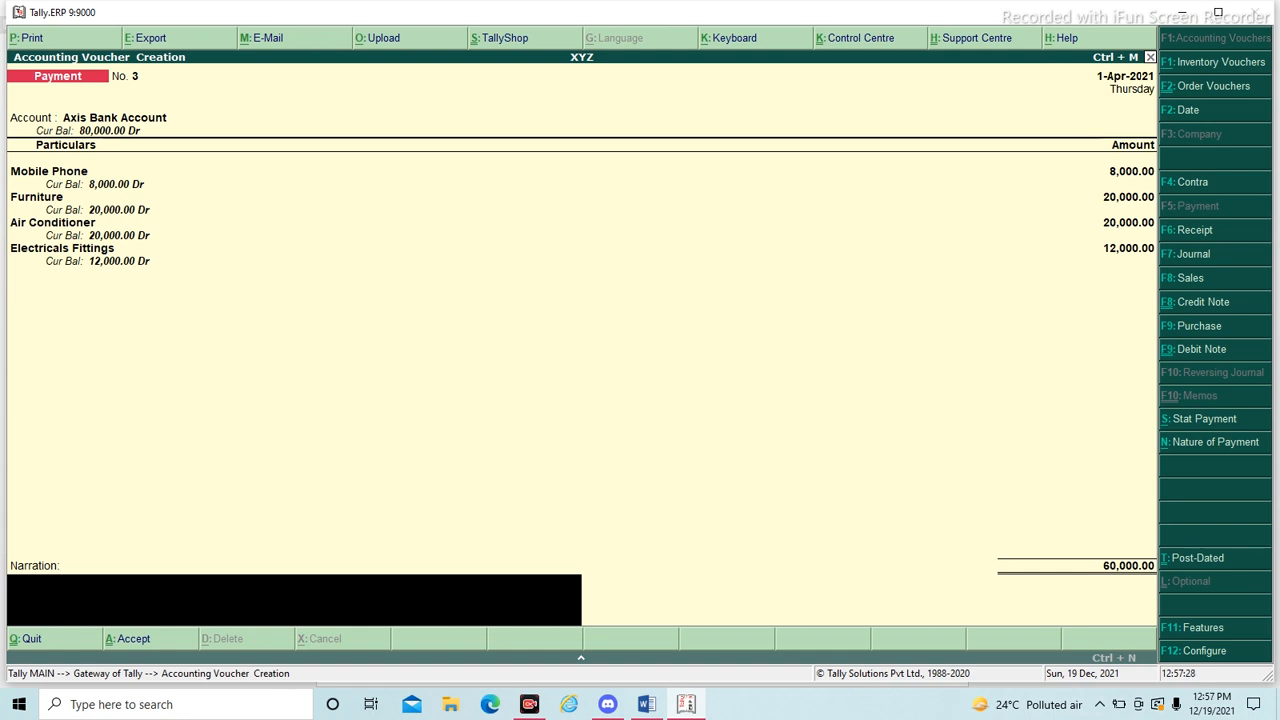
key("Return")
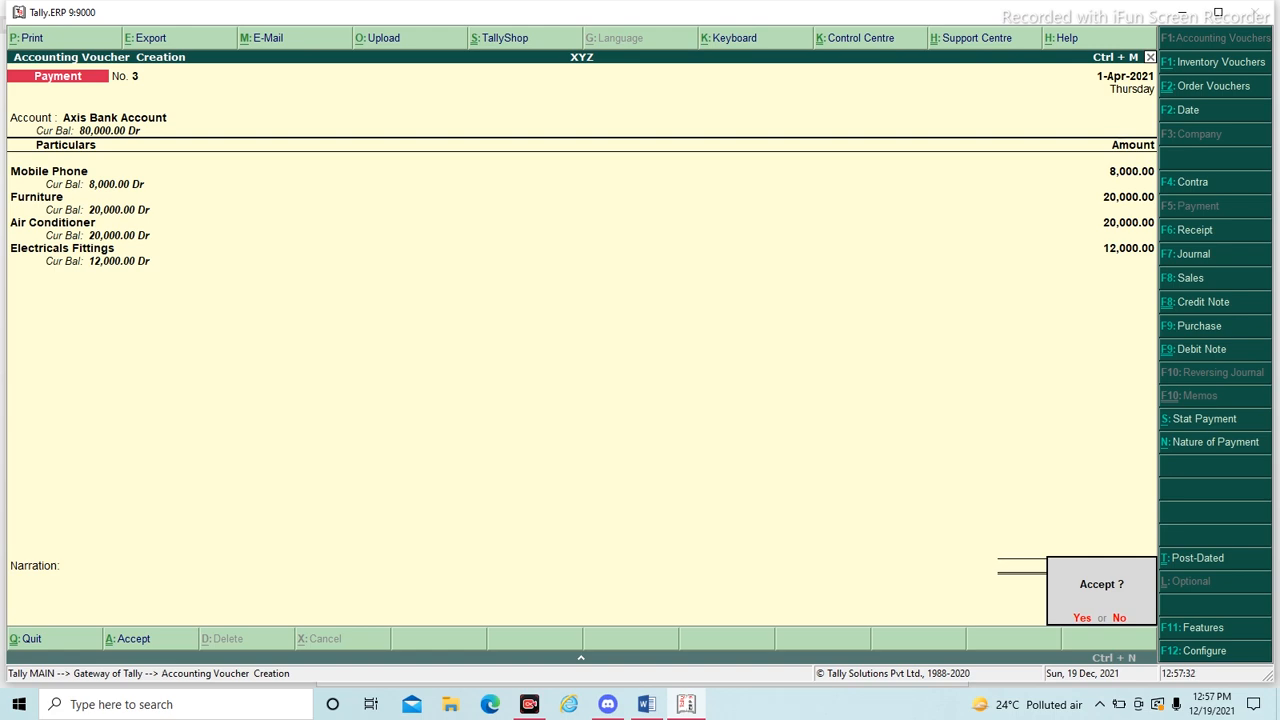
key("Return")
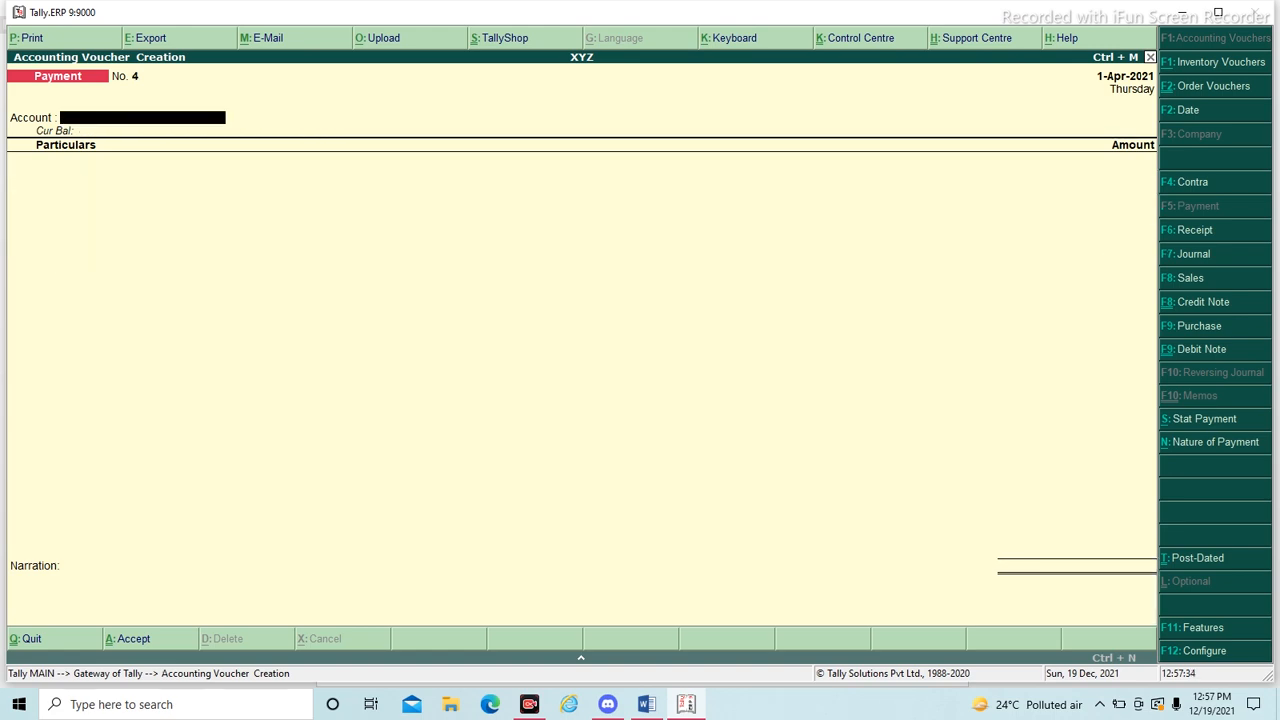
- Recheck the Word document, quit the blank payment voucher in Tally and open the Balance Sheet of XYZ
key("alt+Tab")
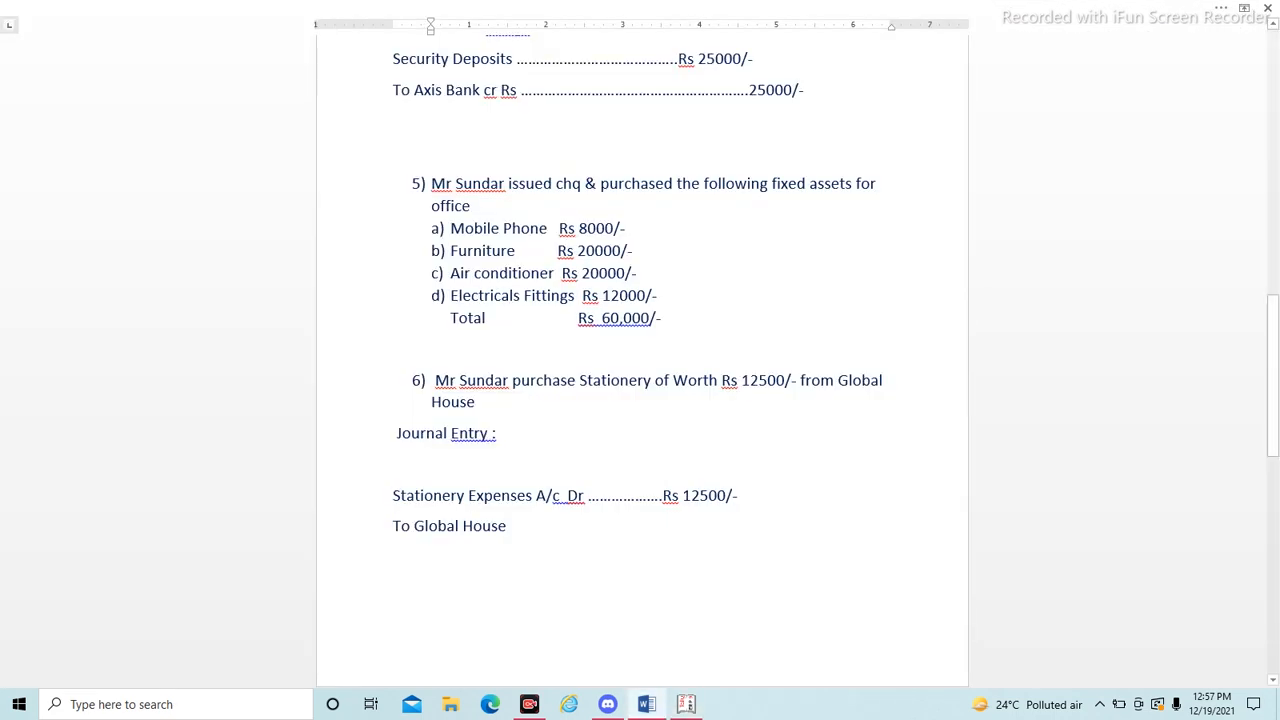
key("alt+Tab")
key("Escape")
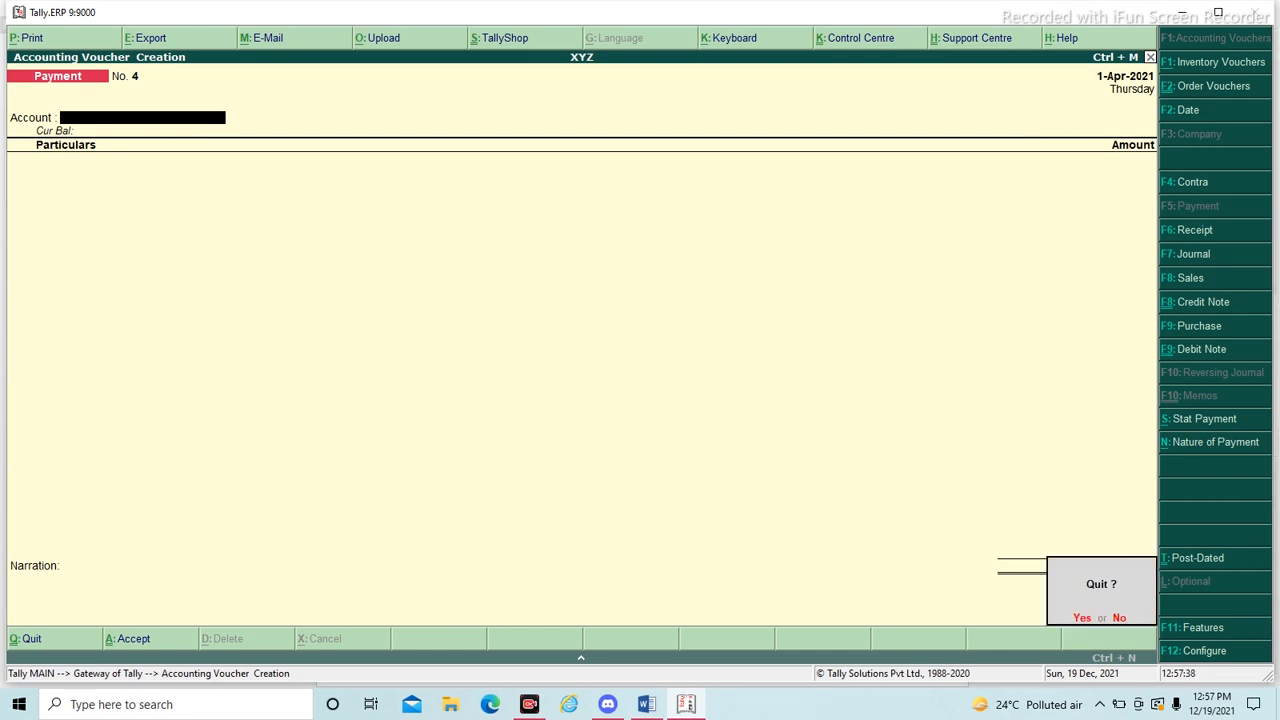
key("Return")
key("Down")
key("Down")
key("Down")
key("Down")
key("Down")
key("Down")
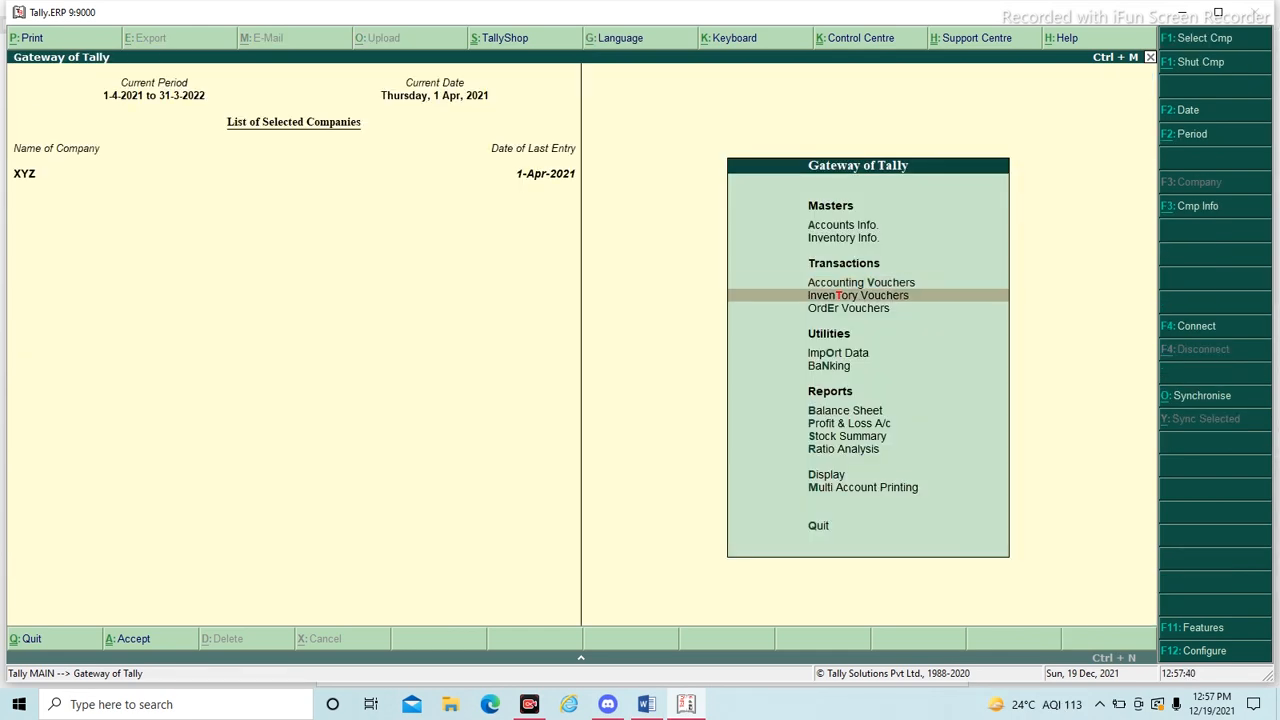
key("Up")
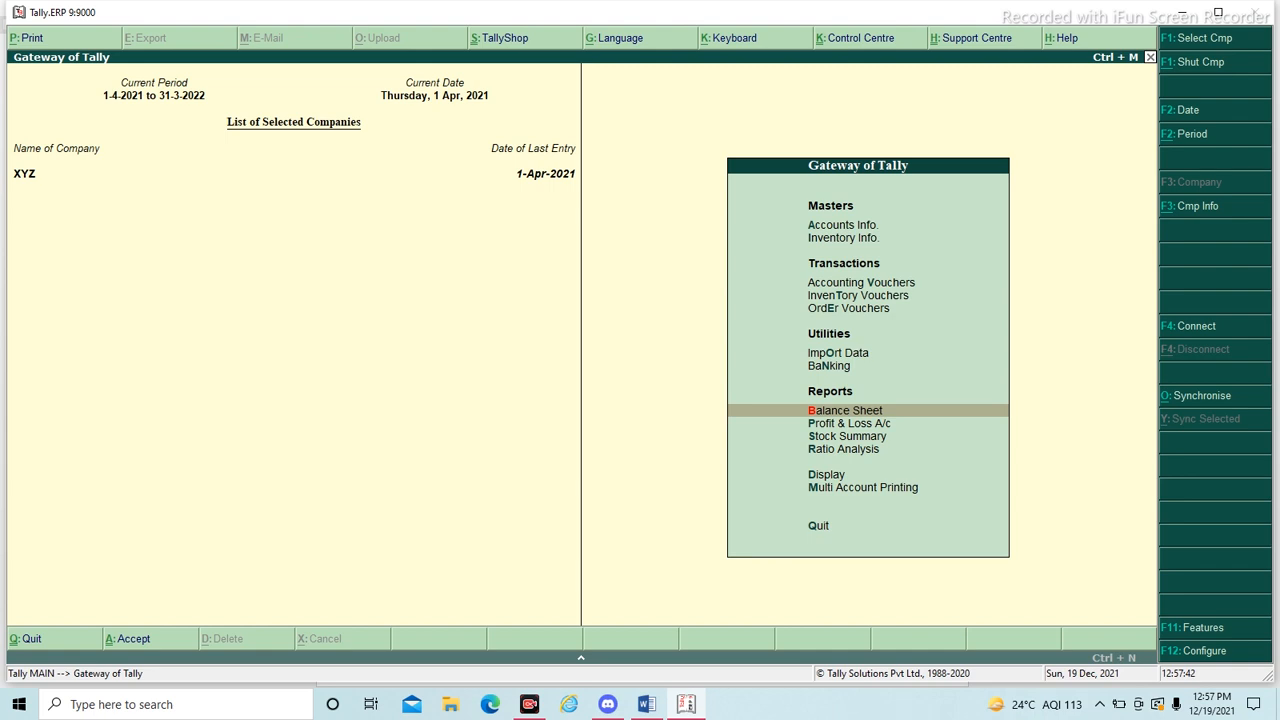
key("Return")
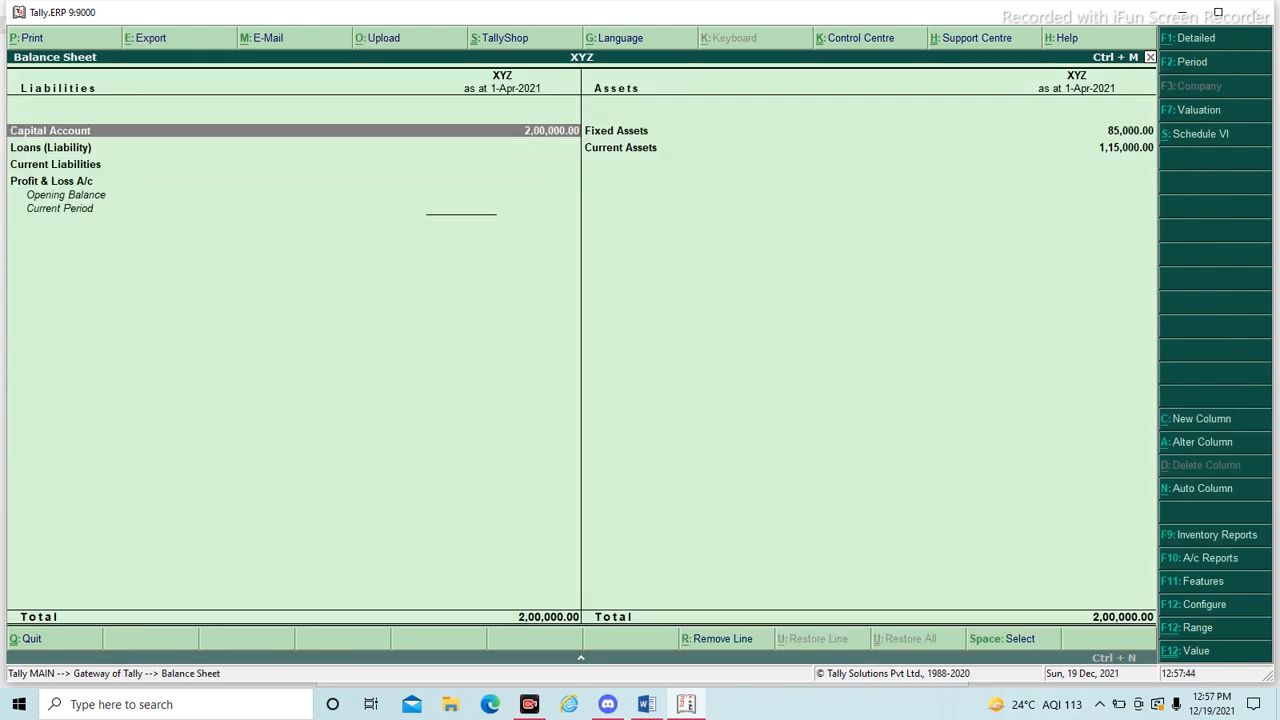
- Open the Fixed Assets group from the Balance Sheet and review the closing balances of its ledgers
key("Right")
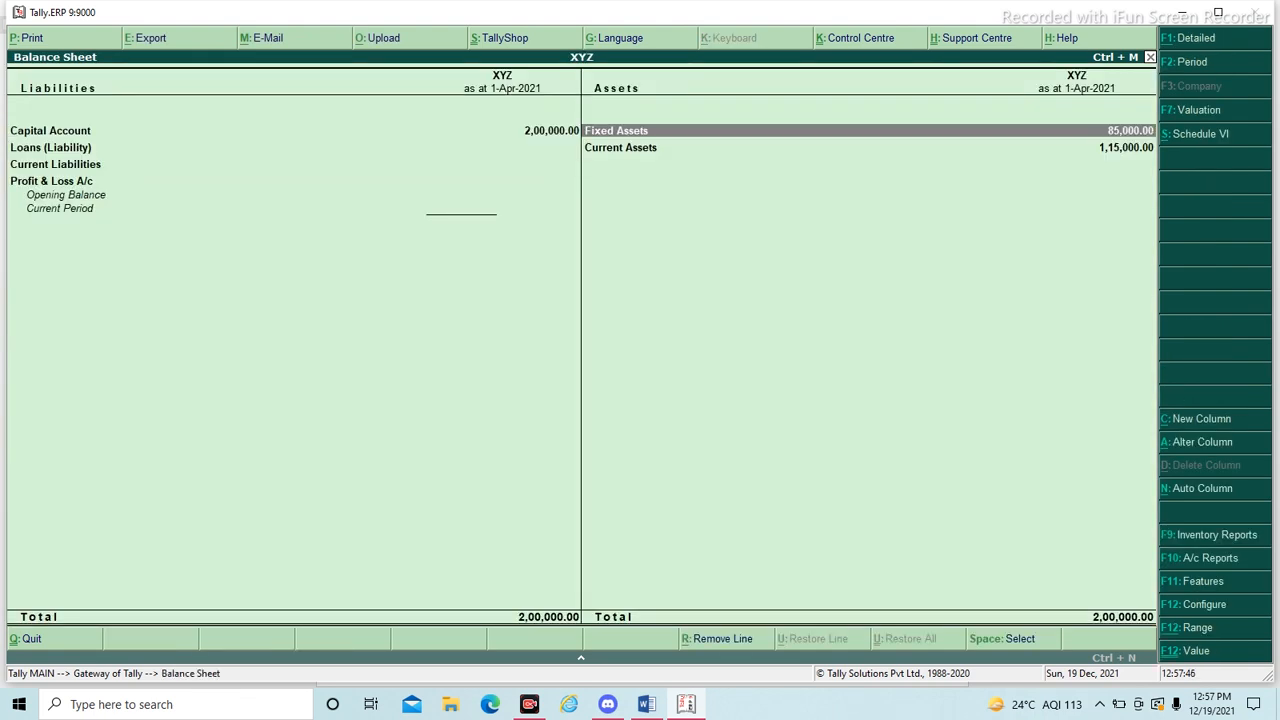
key("Return")
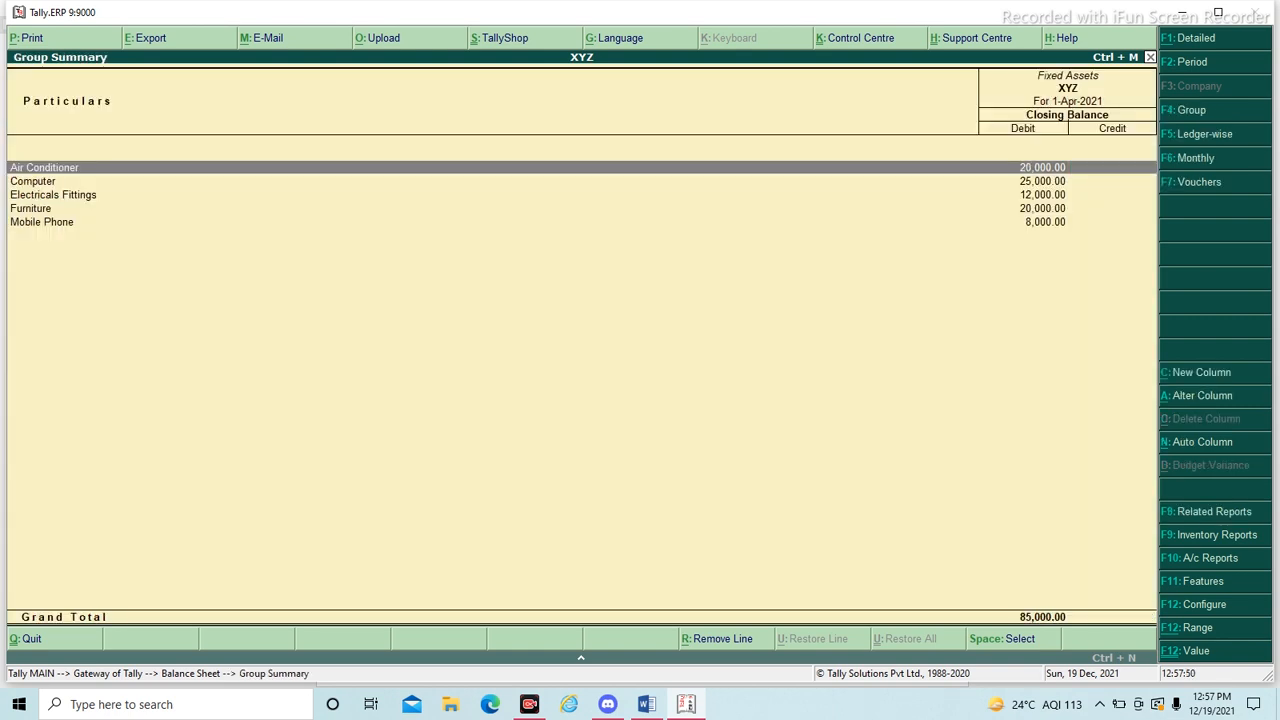
key("Down")
key("Down")
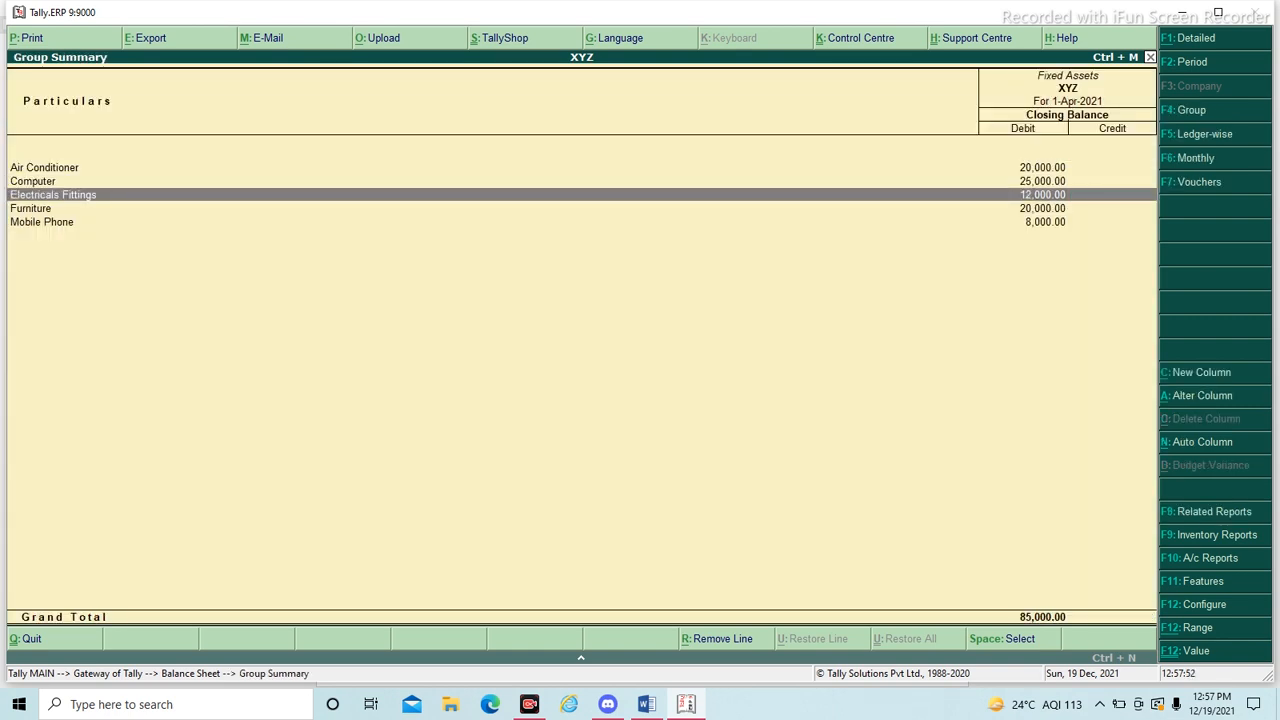
key("Down")
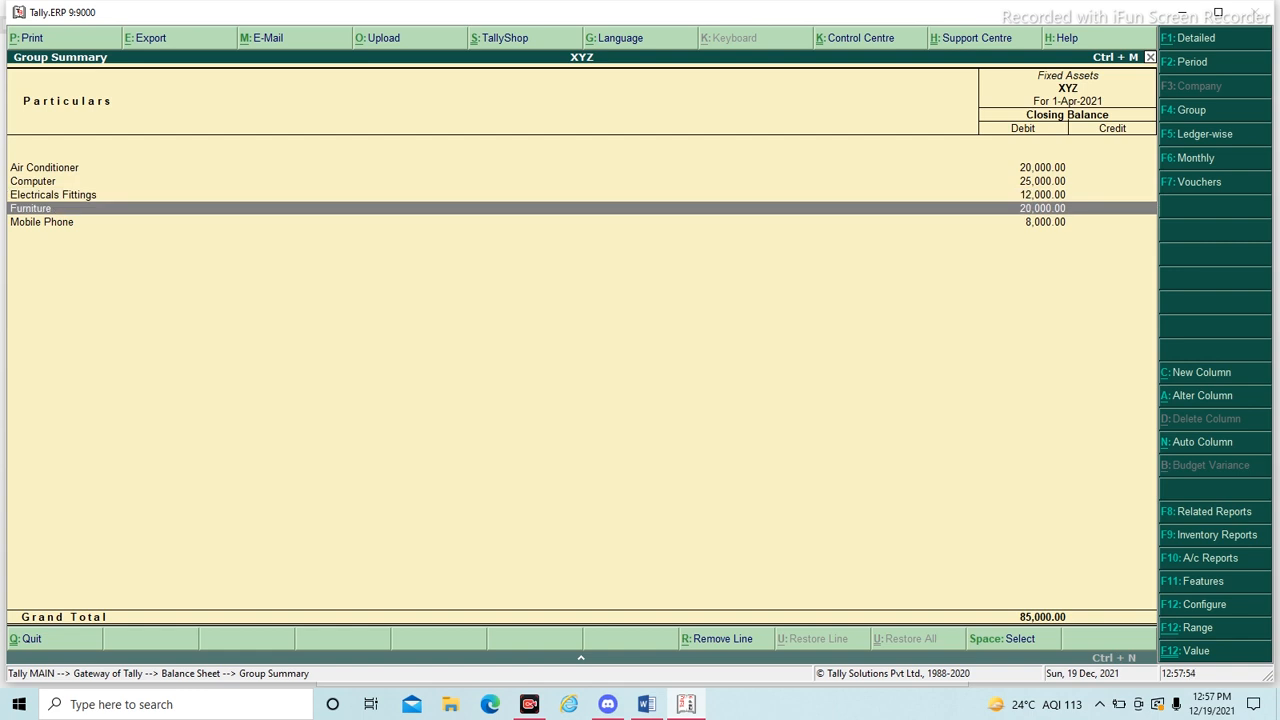
- Drill down from Current Assets through Bank Accounts to the April vouchers of Axis Bank Account and examine the last payment
key("Escape")
key("Down")
key("Return")
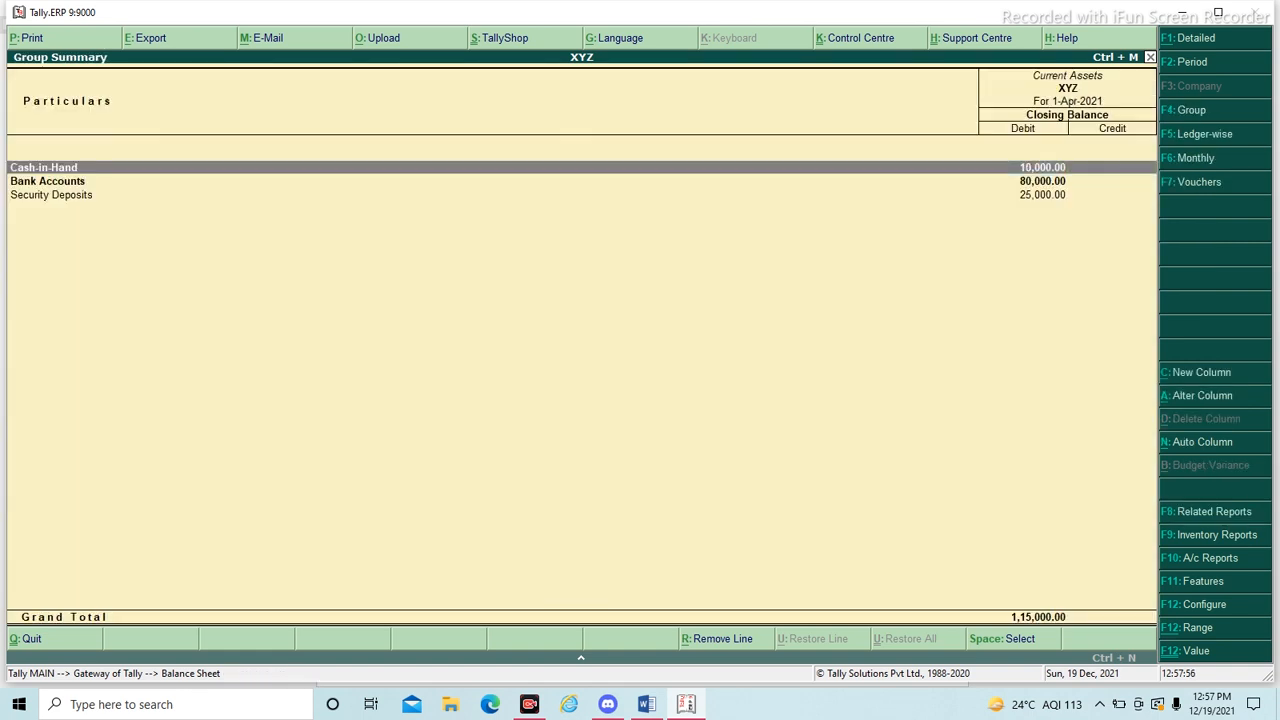
key("Down")
key("Return")
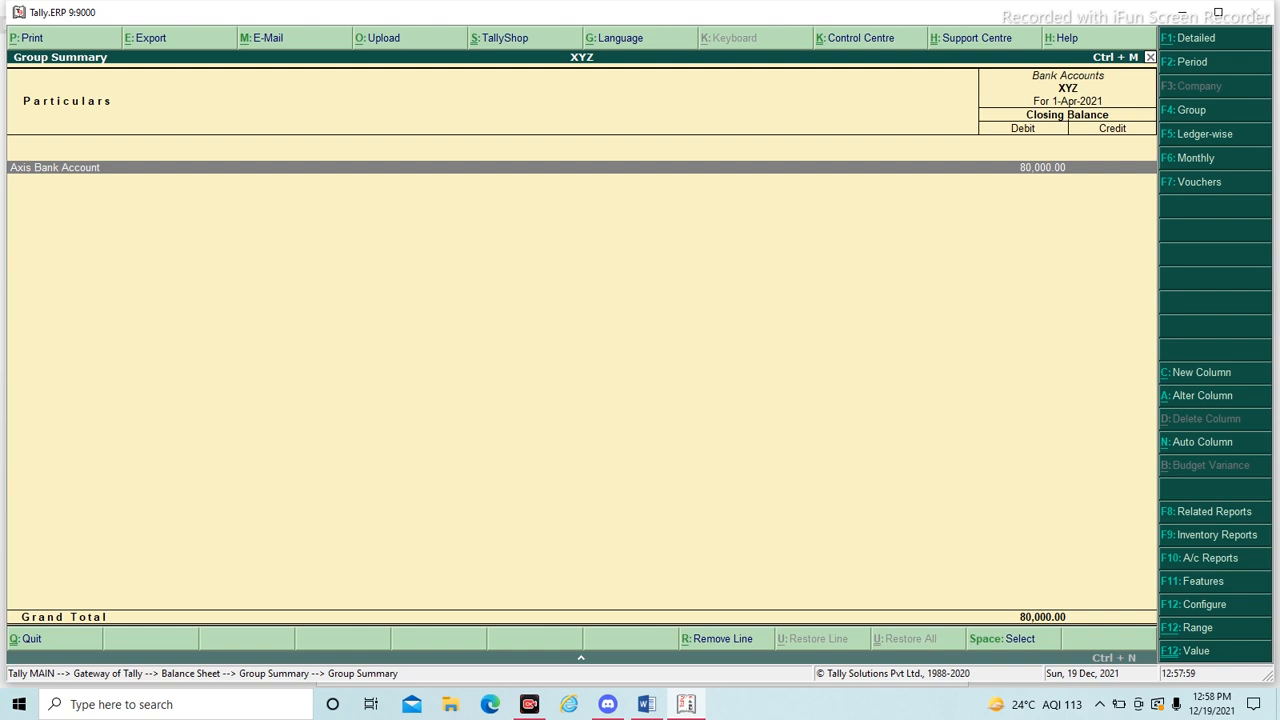
key("Return")
key("Return")
key("Down")
key("Down")
key("Down")
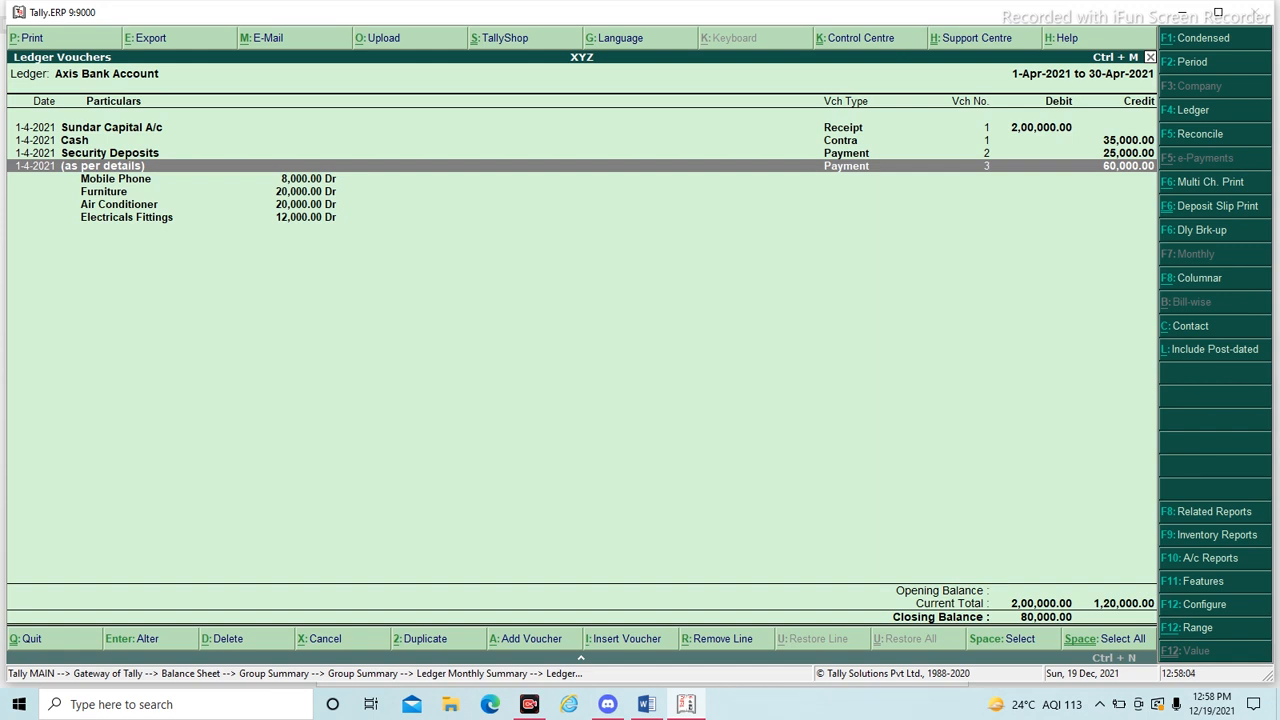
- Close the Axis Bank Account reports and the Balance Sheet to return to the Gateway of Tally
key("Escape")
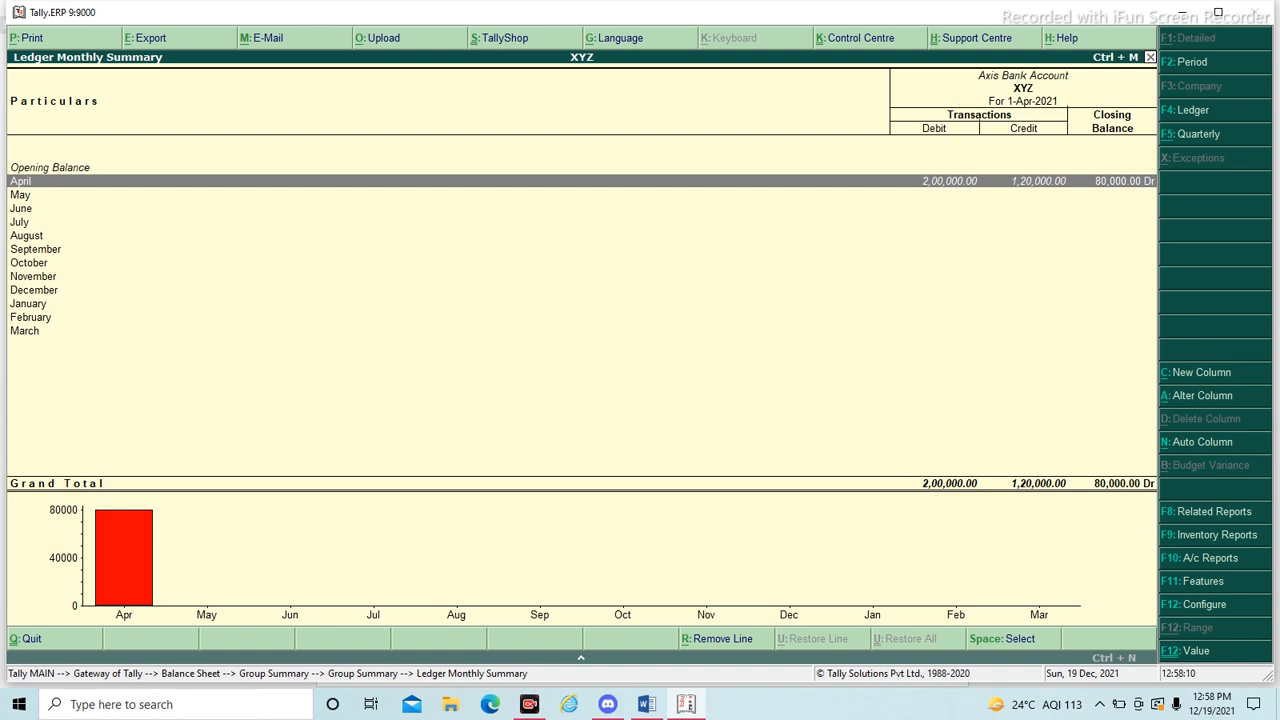
key("Escape")
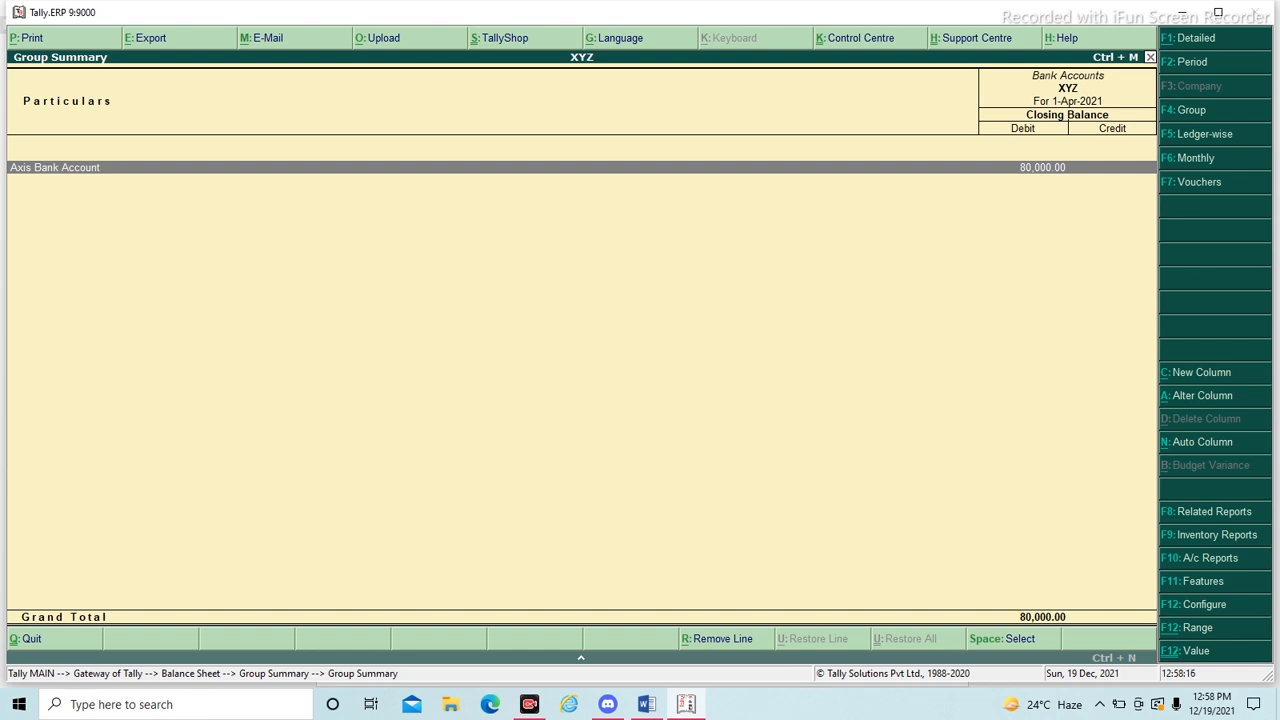
key("Escape")
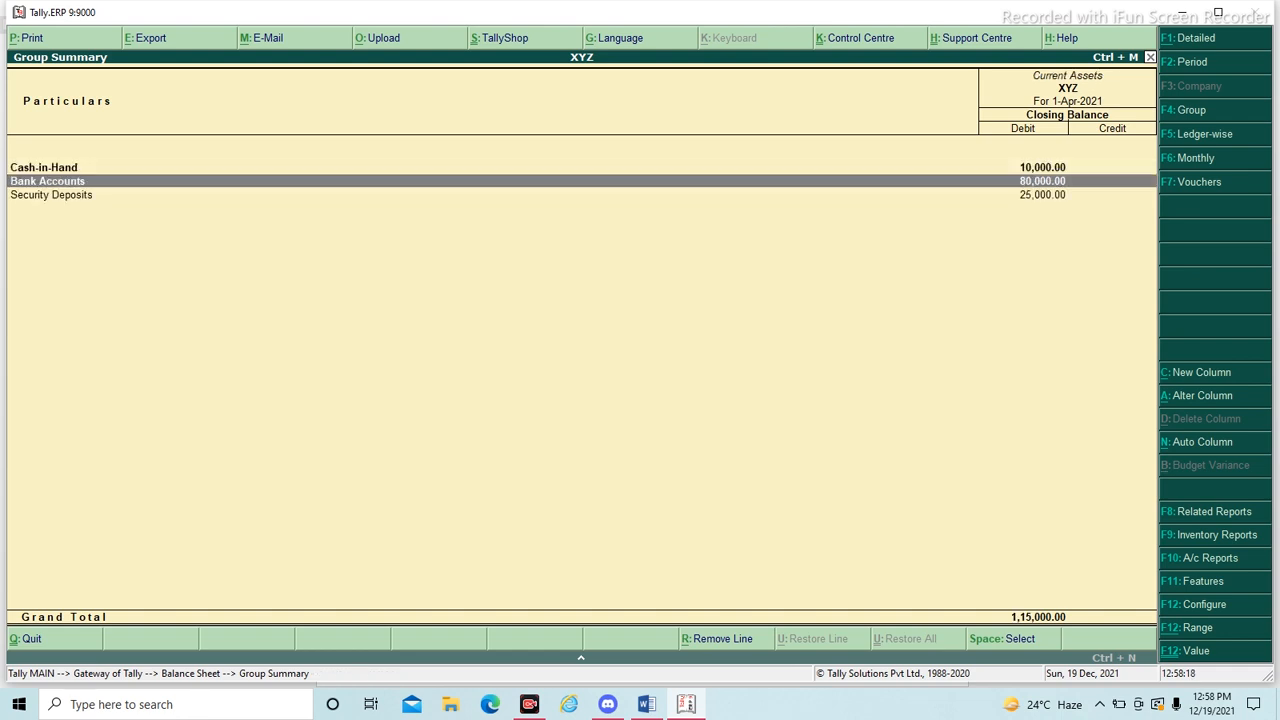
key("Escape")
key("Left")
key("Up")
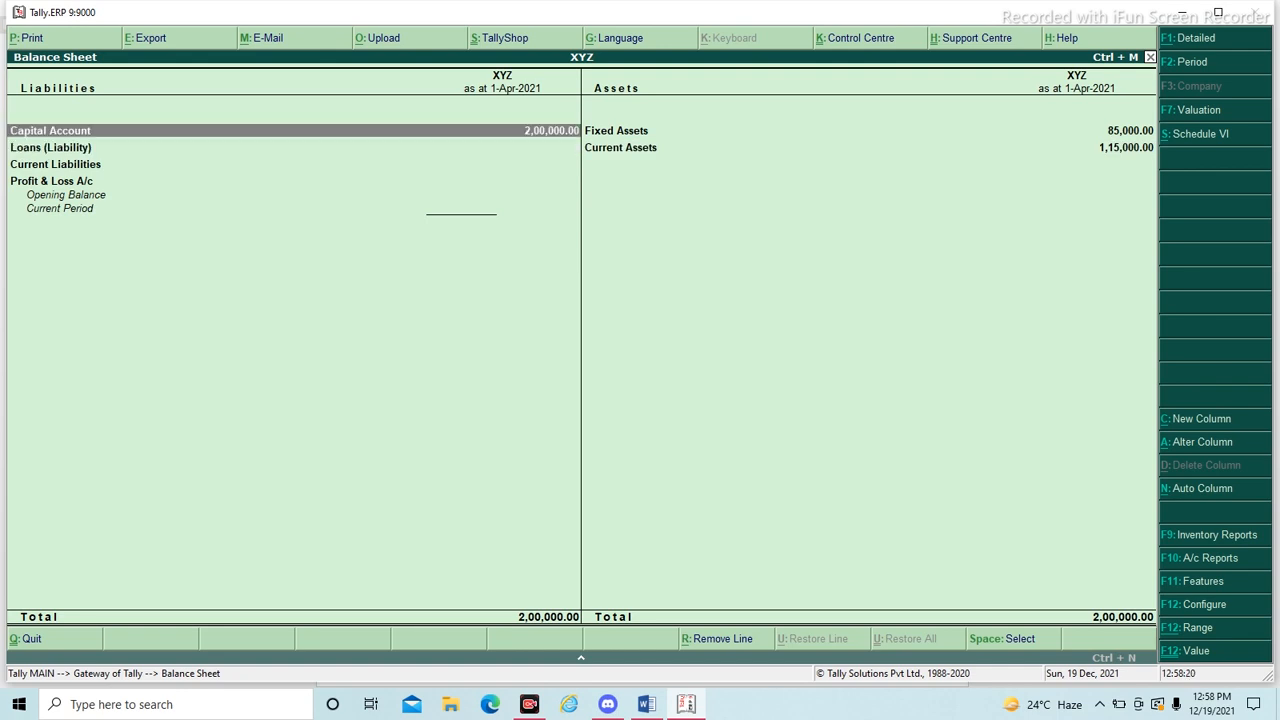
key("Escape")
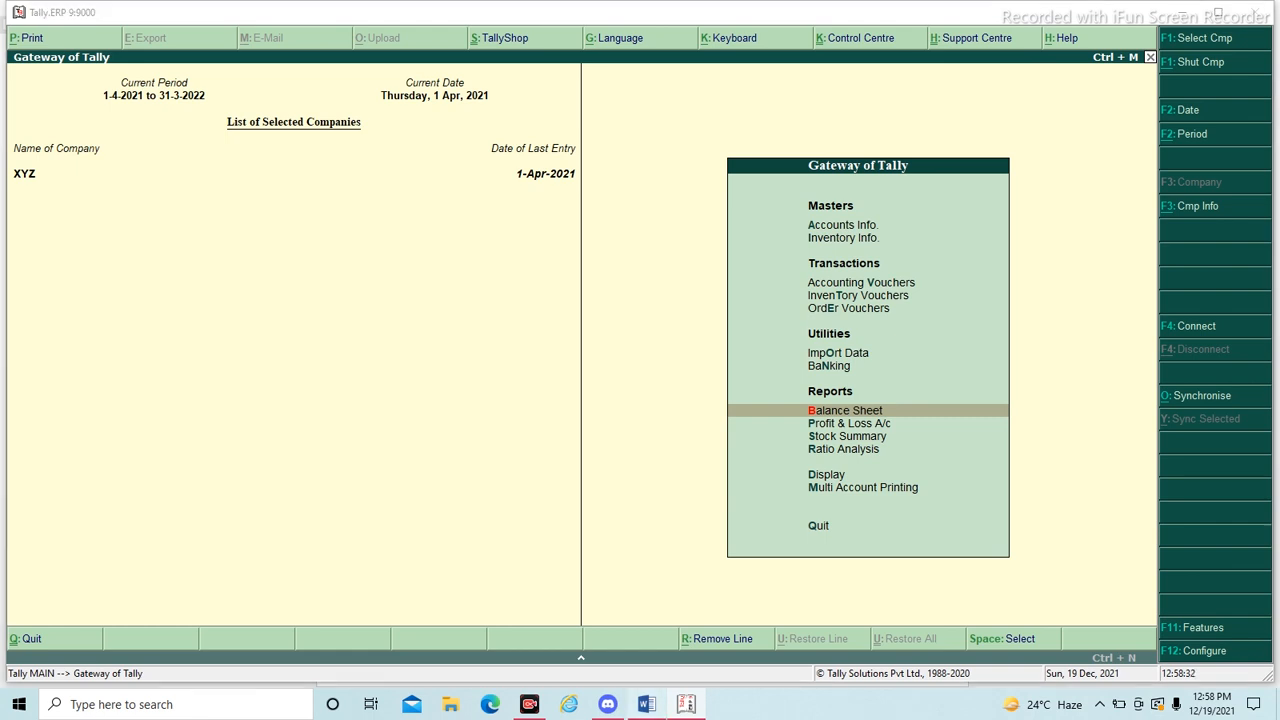
- Switch to Word, add "on credit basis" after Global House in transaction 6, and switch back to Tally
key("alt+Tab")
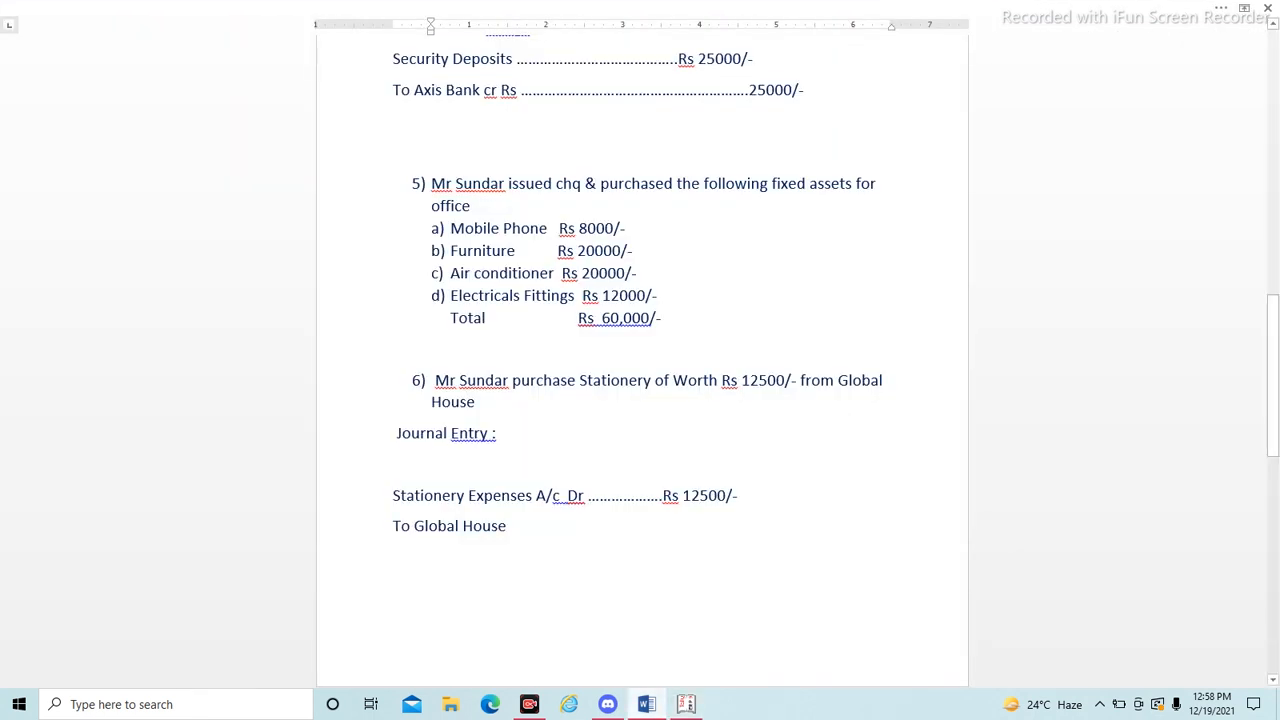
scroll(642, 350, "down", 1)
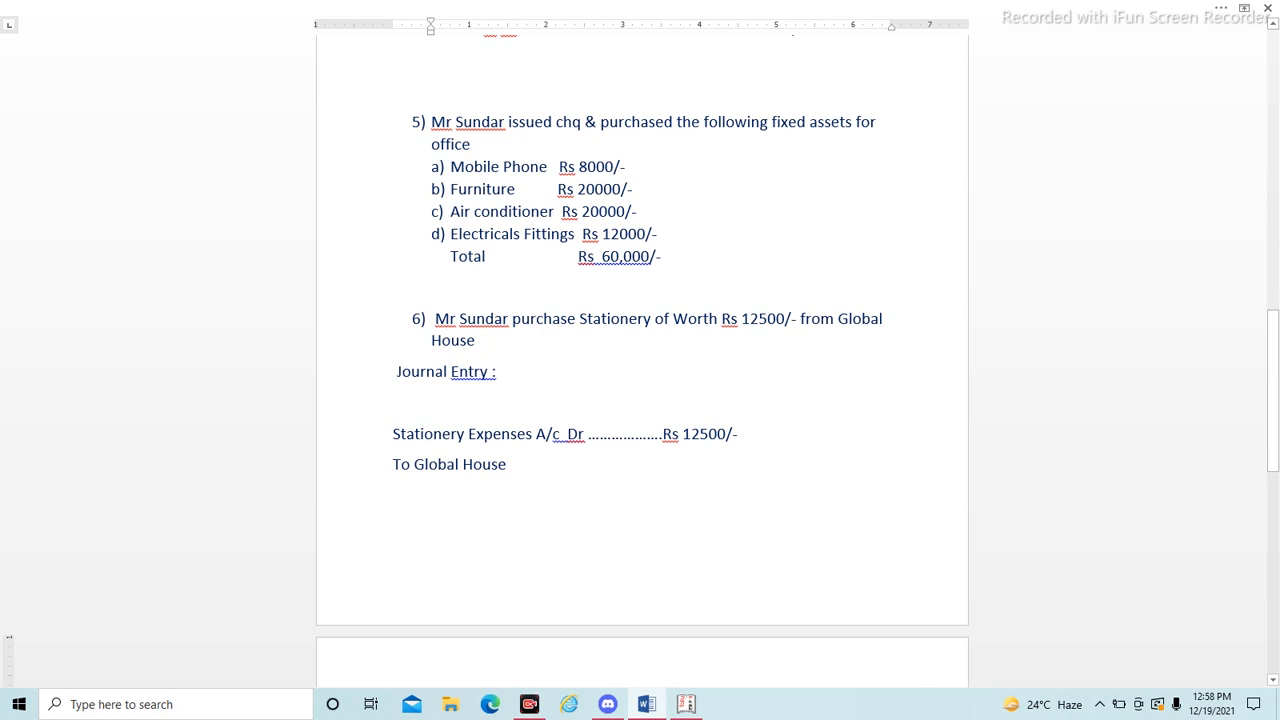
left_click(476, 340)
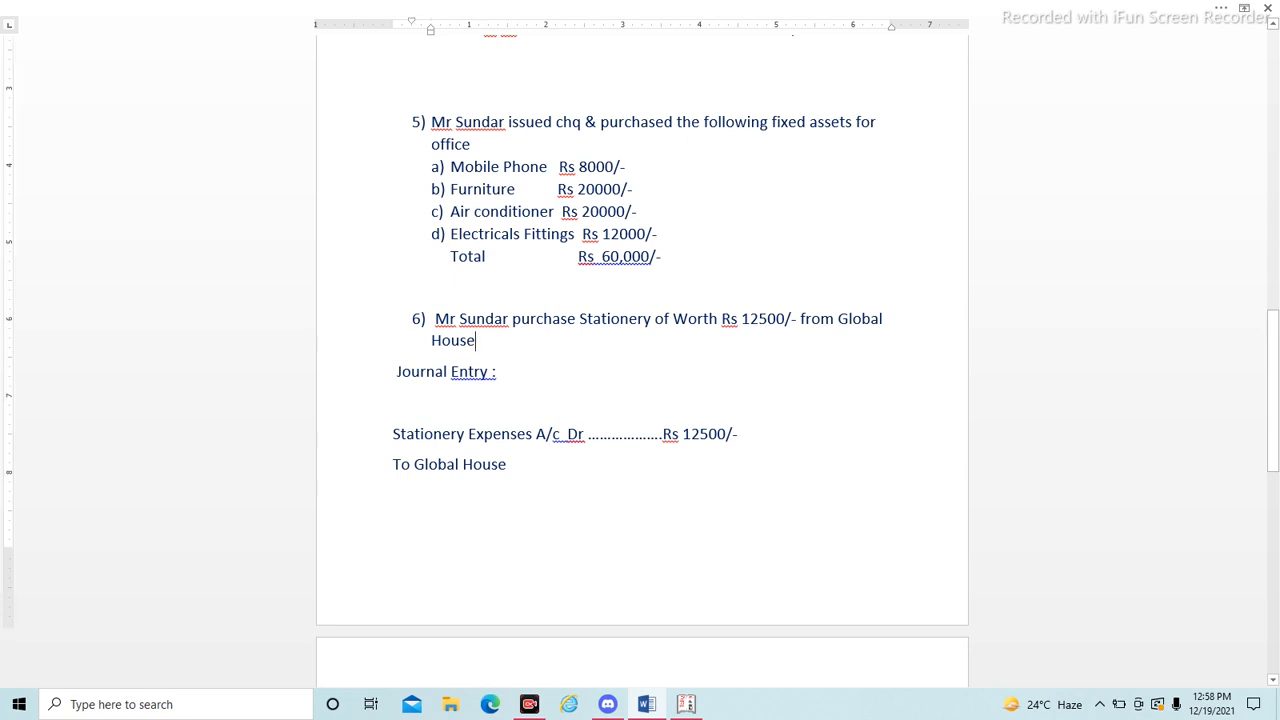
type("on credit")
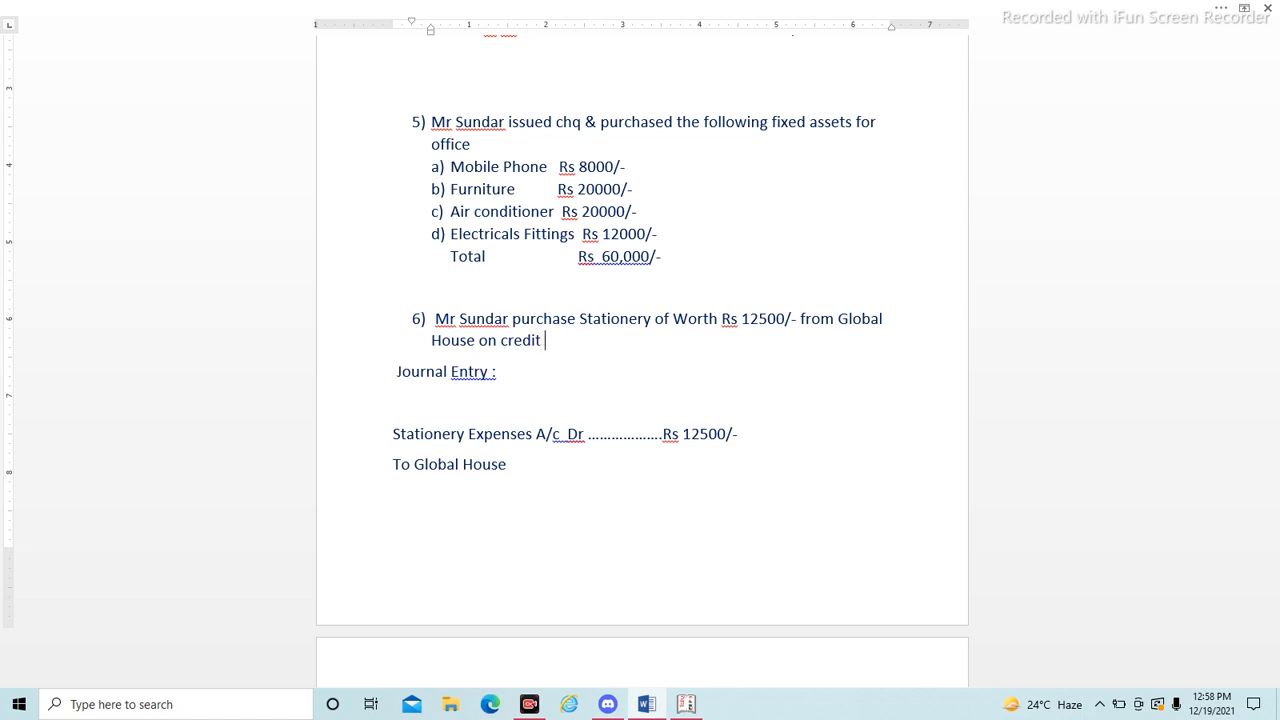
type(" basis")
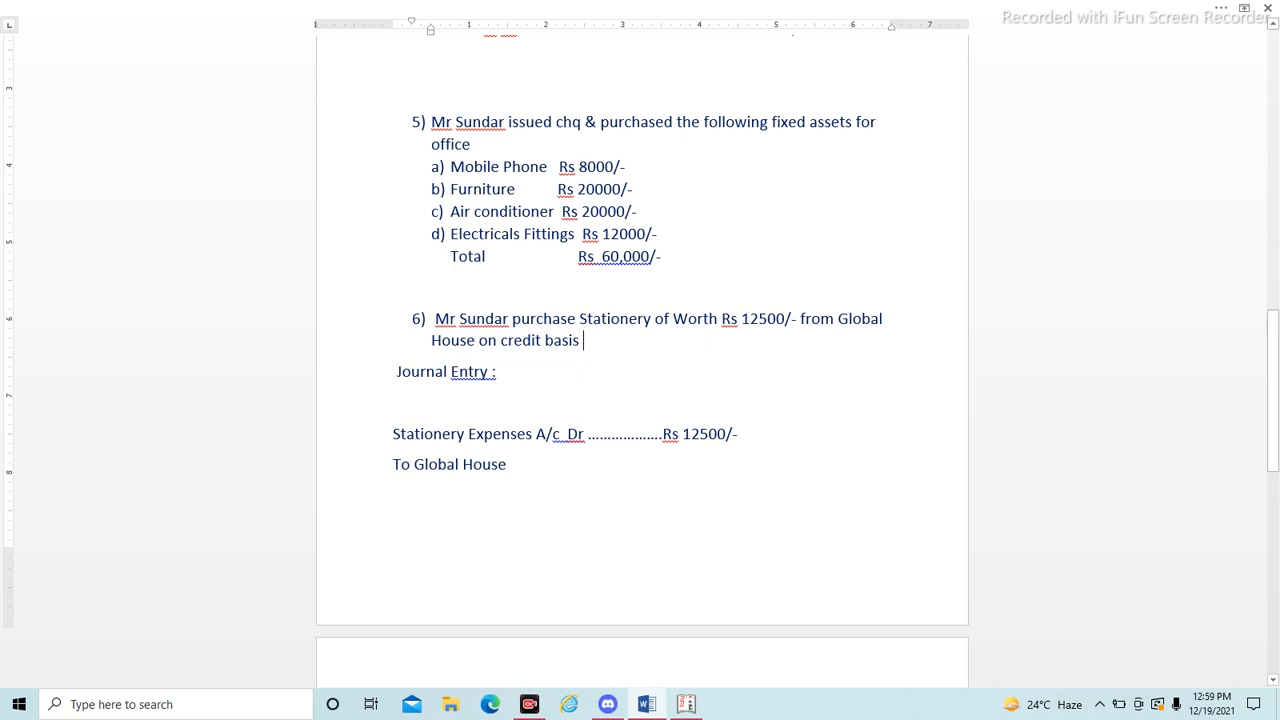
key("alt+Tab")
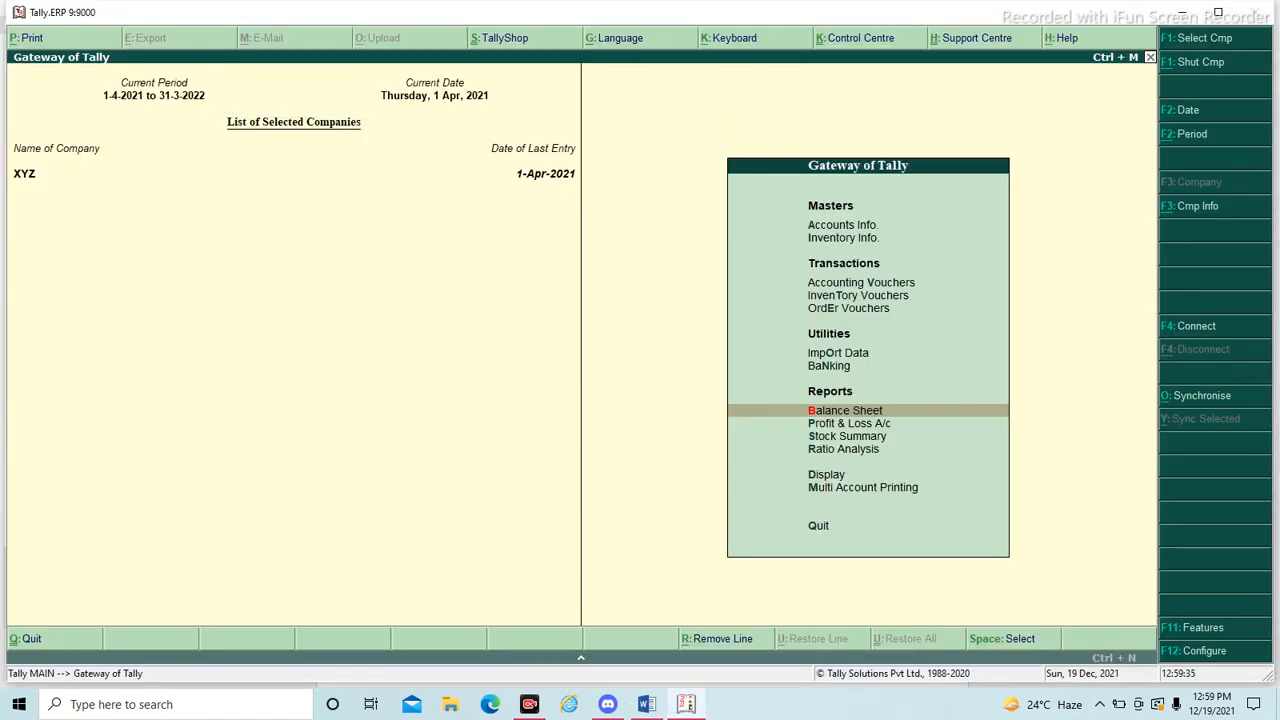
key("Up")
key("Up")
key("Up")
key("Up")
key("Up")
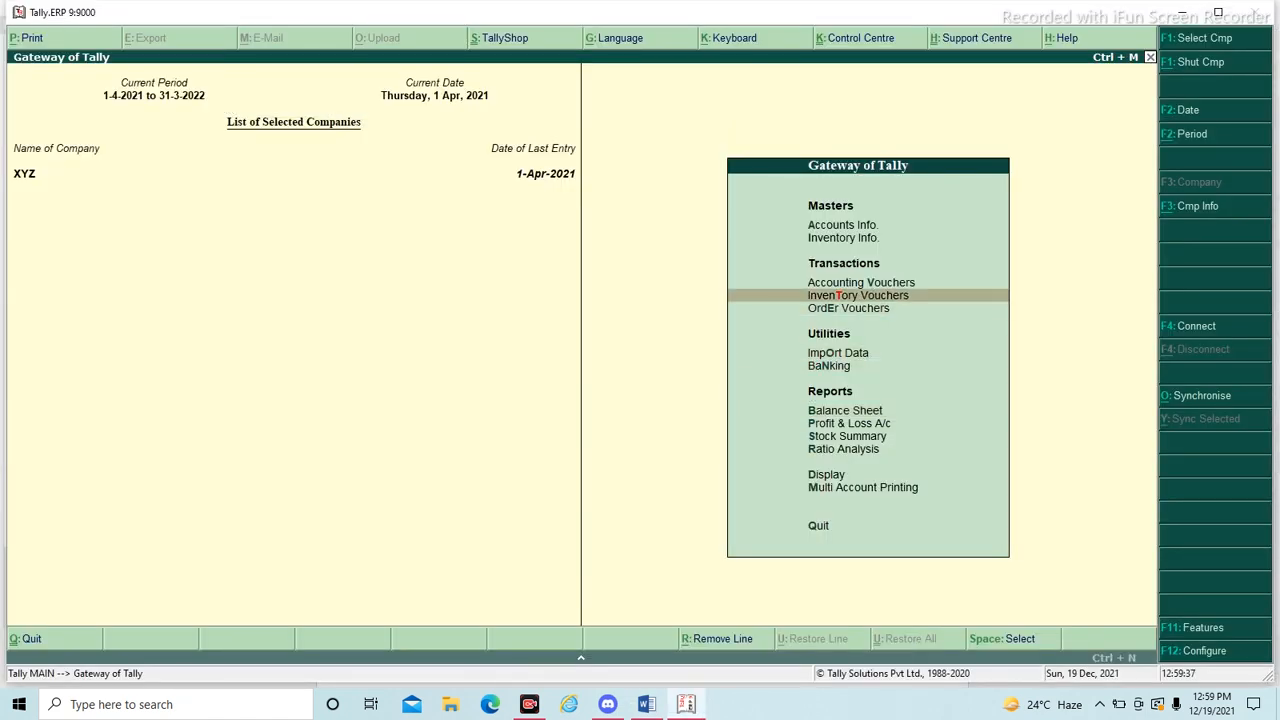
key("Return")
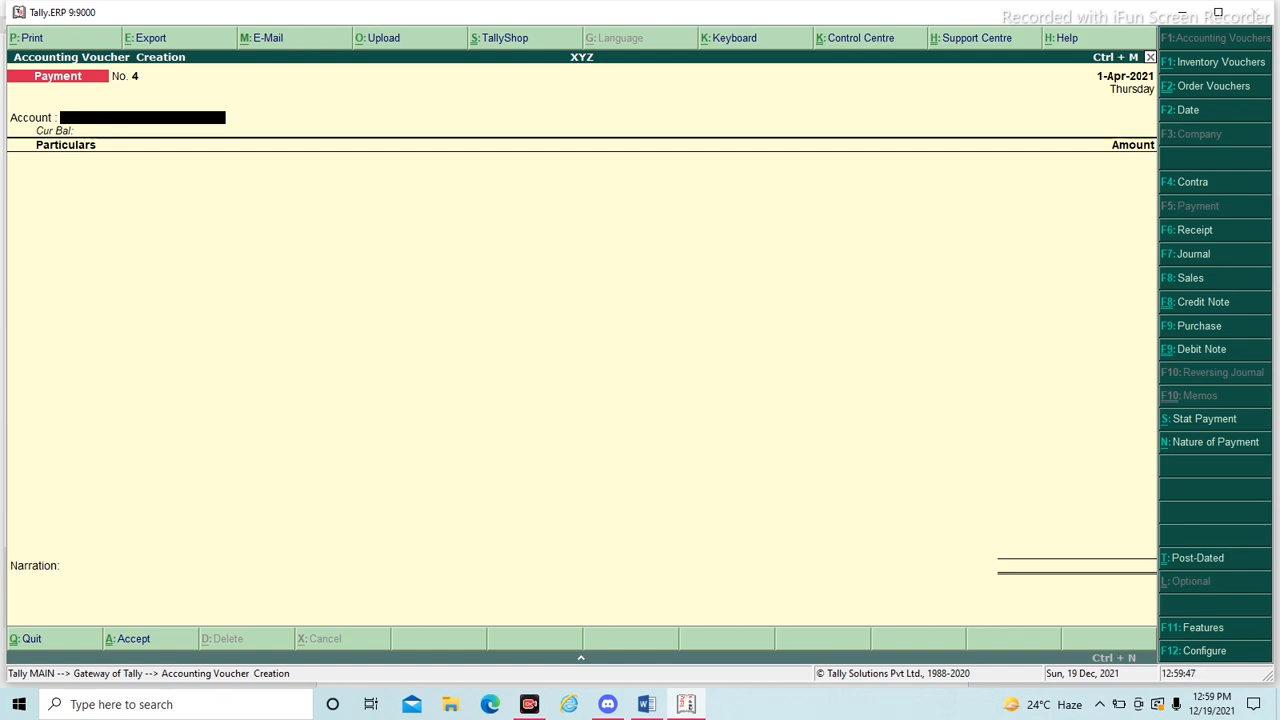
left_click(1213, 254)
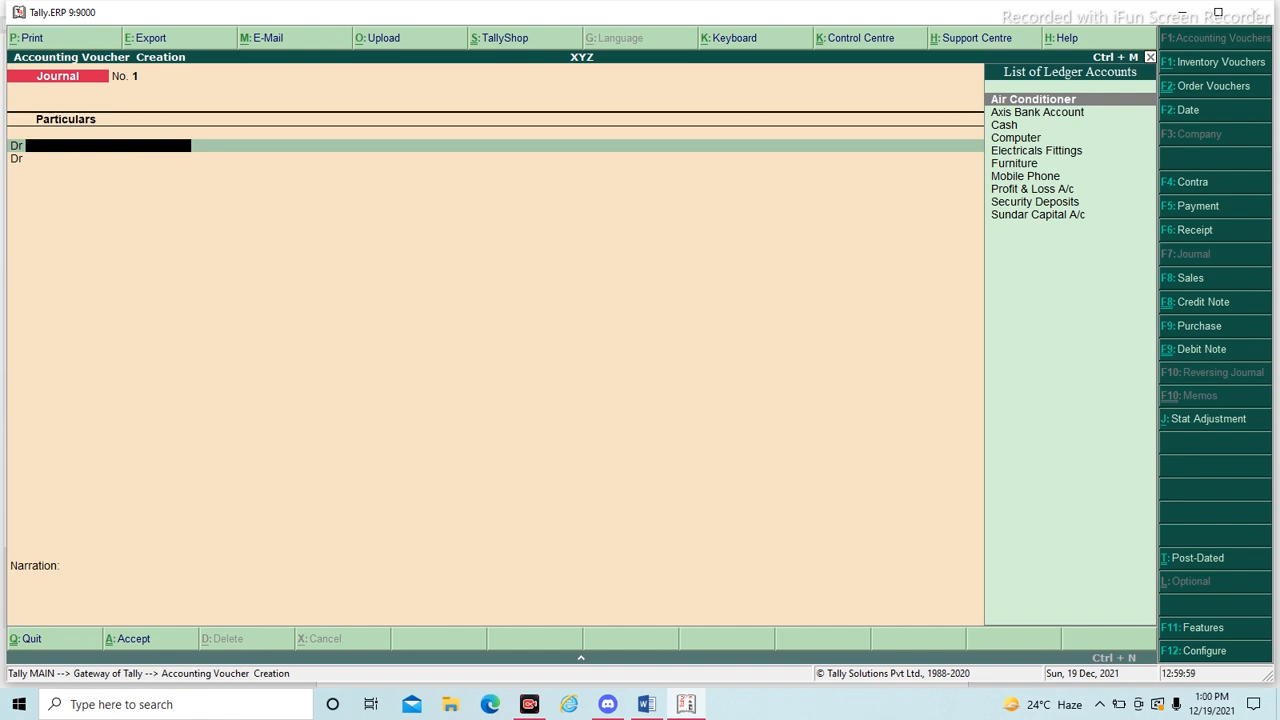
key("Escape")
key("Return")
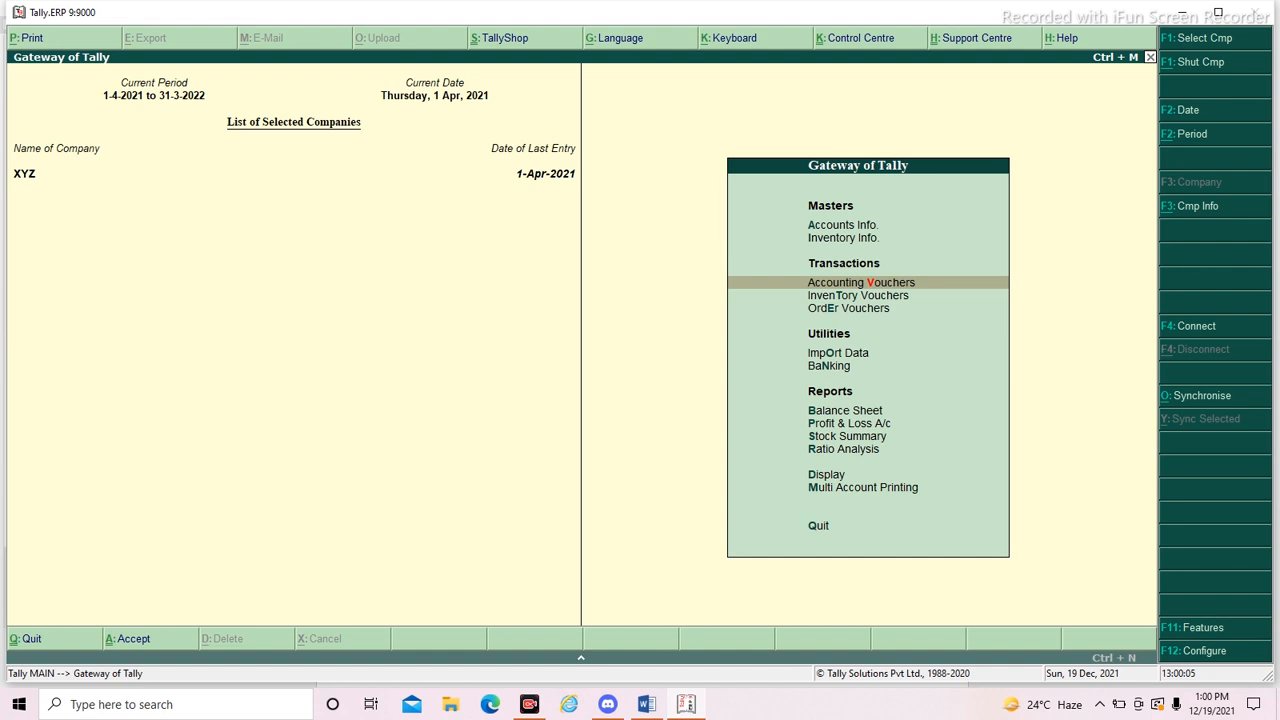
- Open the blank single ledger creation form under Accounts Info
key("Up")
key("Up")
key("Down")
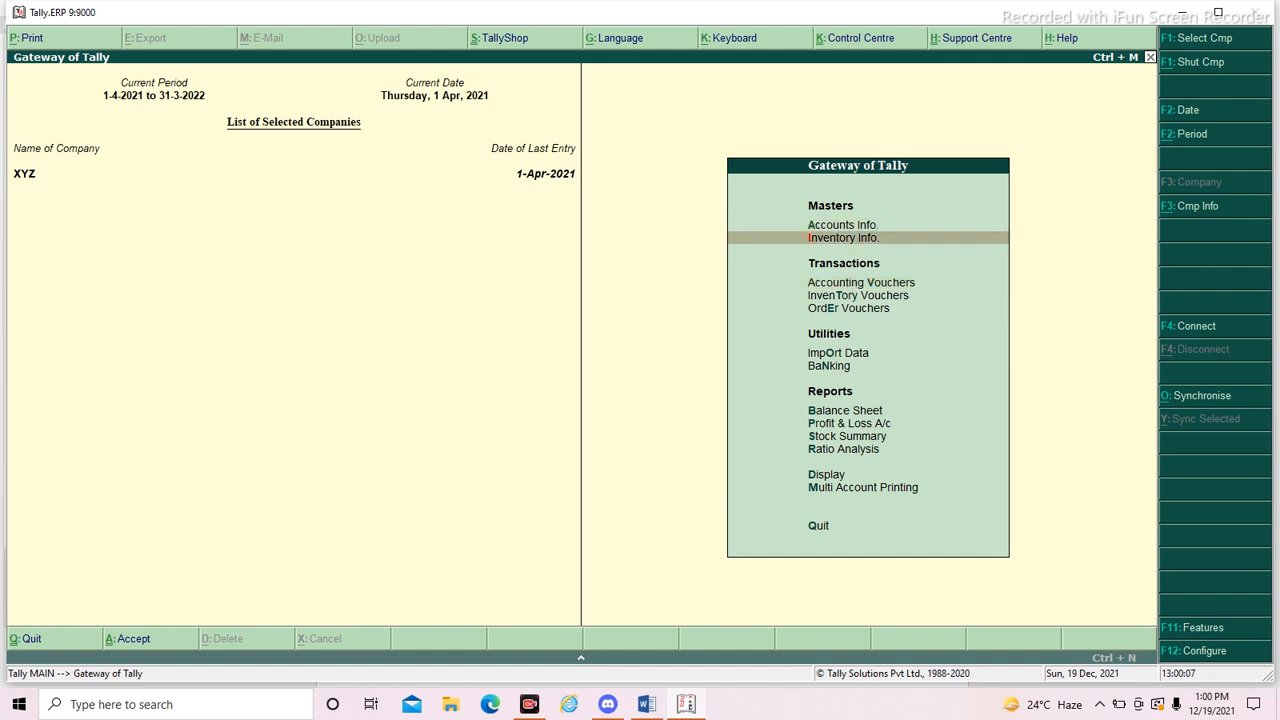
key("Up")
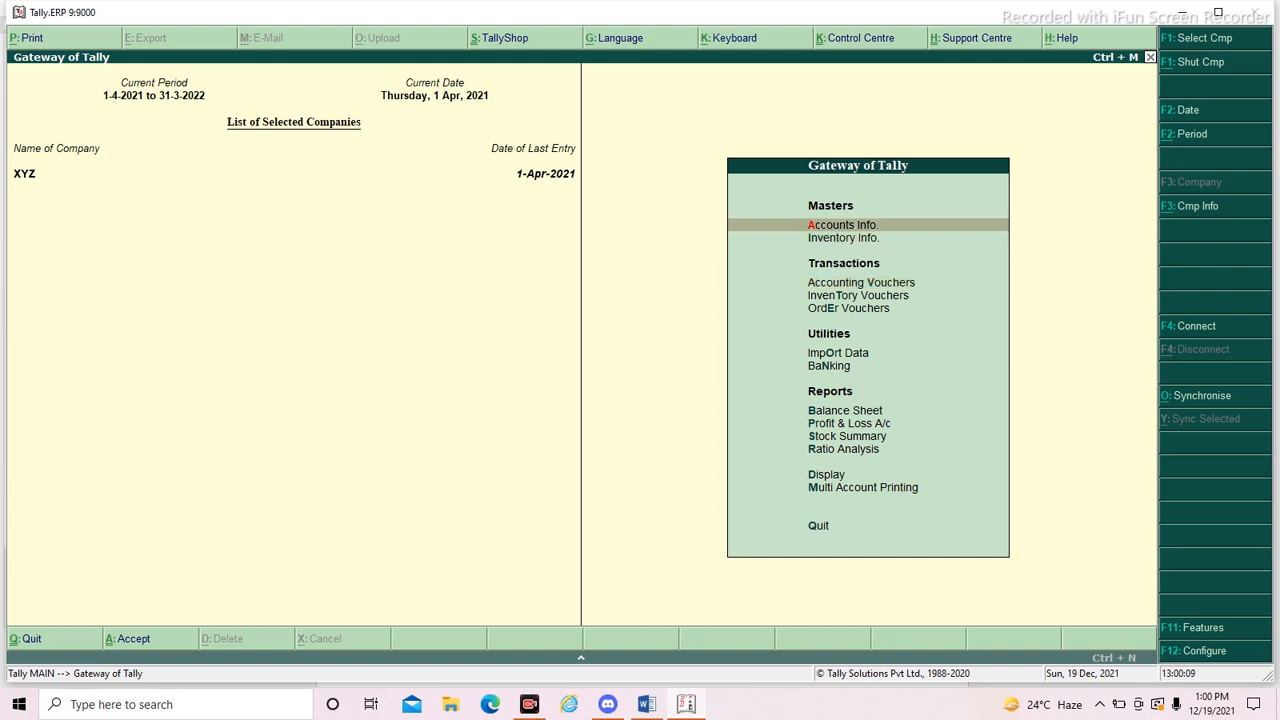
key("Return")
key("Return")
key("Escape")
key("Down")
key("Return")
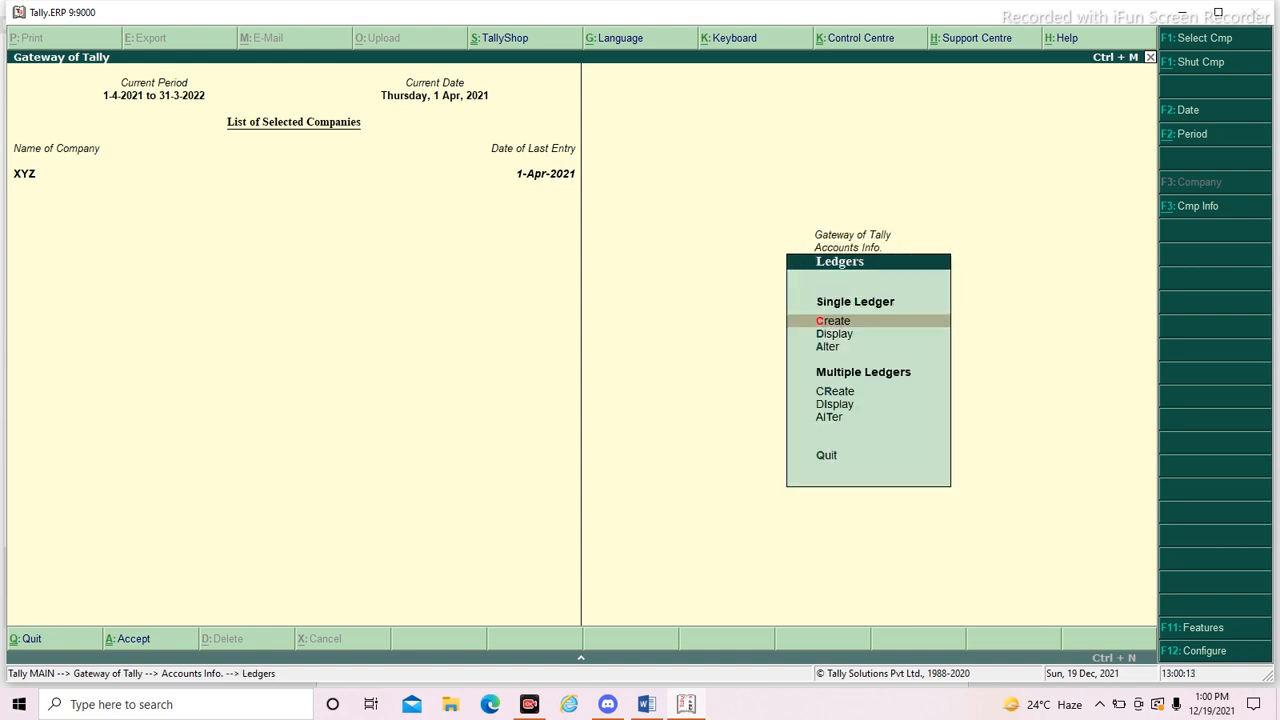
key("Return")
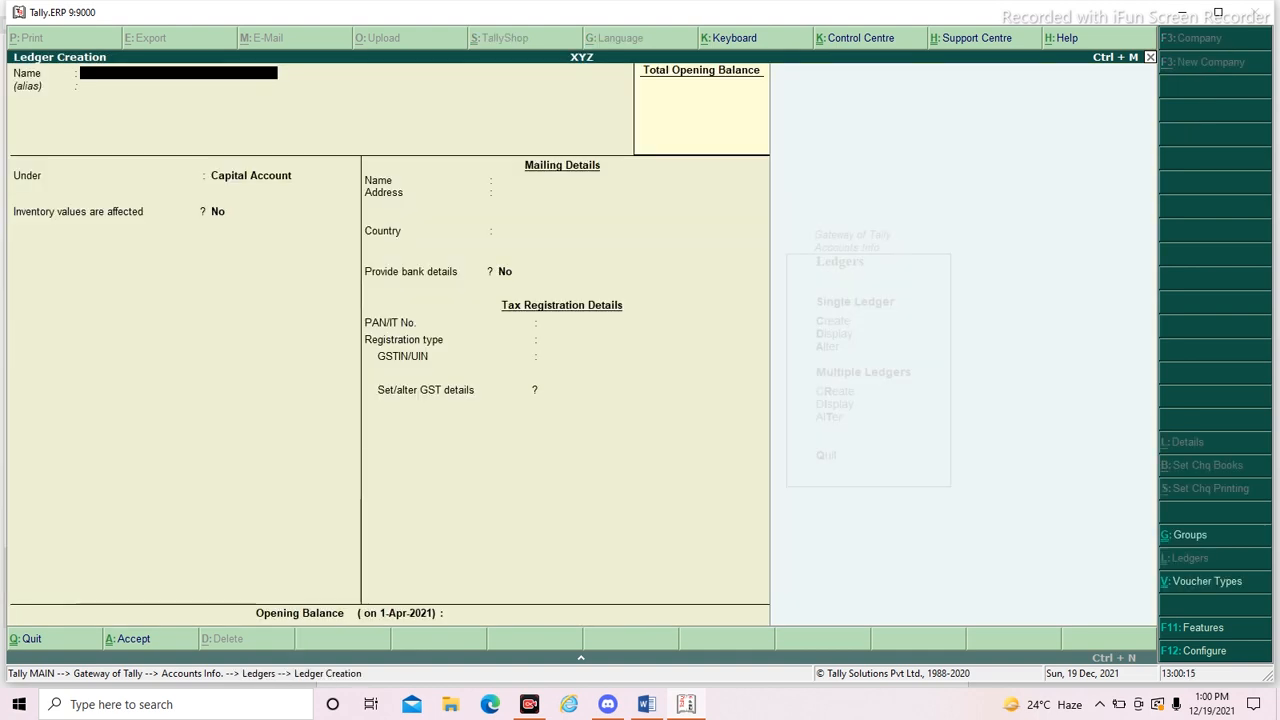
- Copy "Stationery Expenses A/c" from the journal entry in Word and paste it as the new ledger's name in Tally
key("alt+Tab")
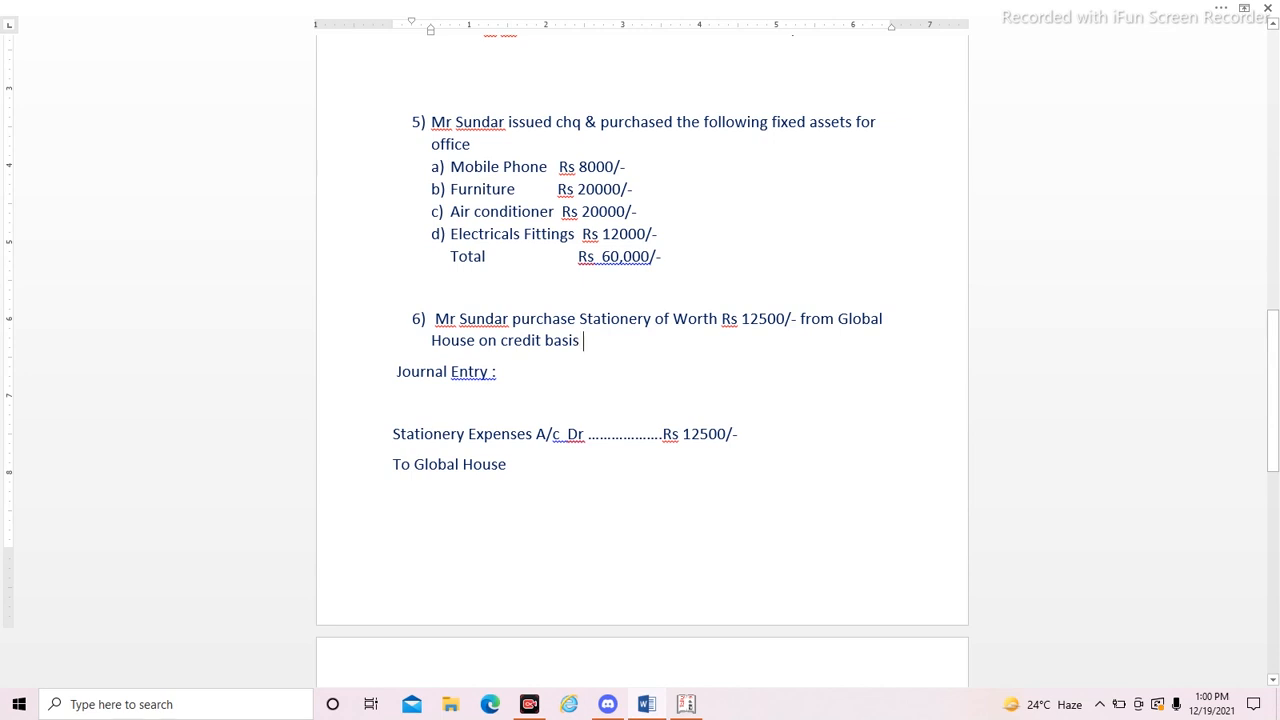
key("alt+Tab")
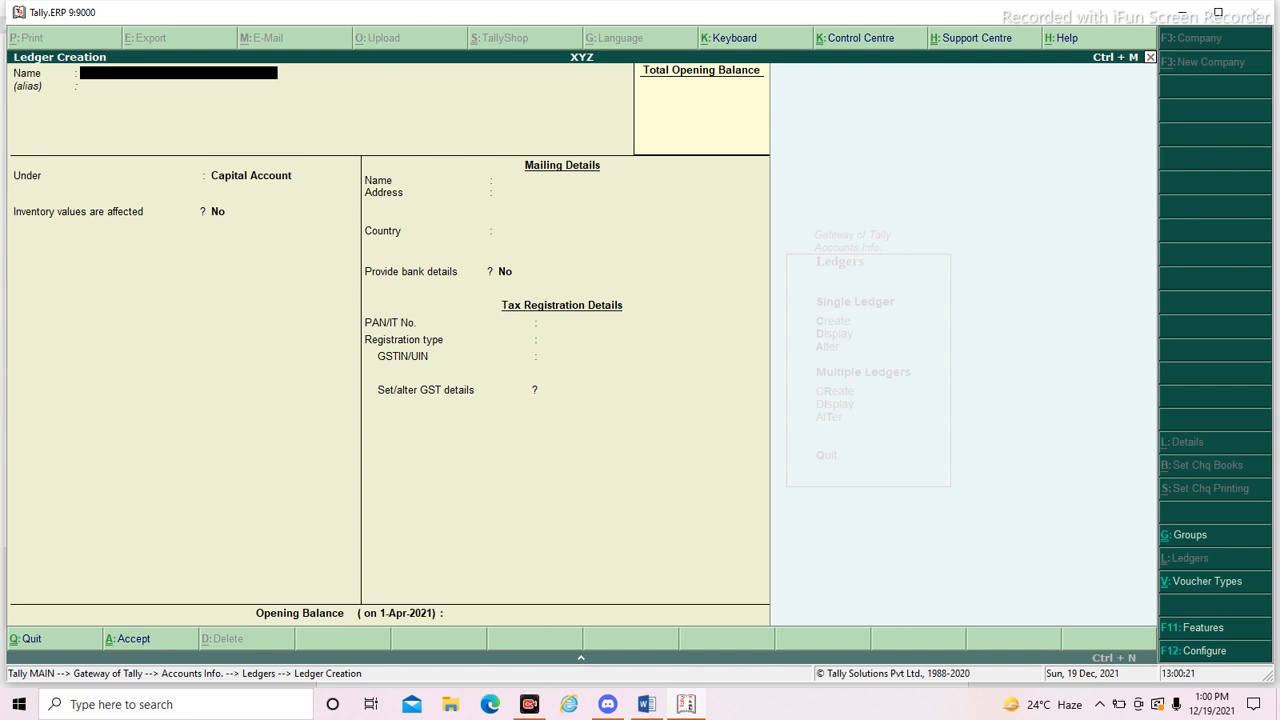
key("alt+Tab")
left_click(394, 403)
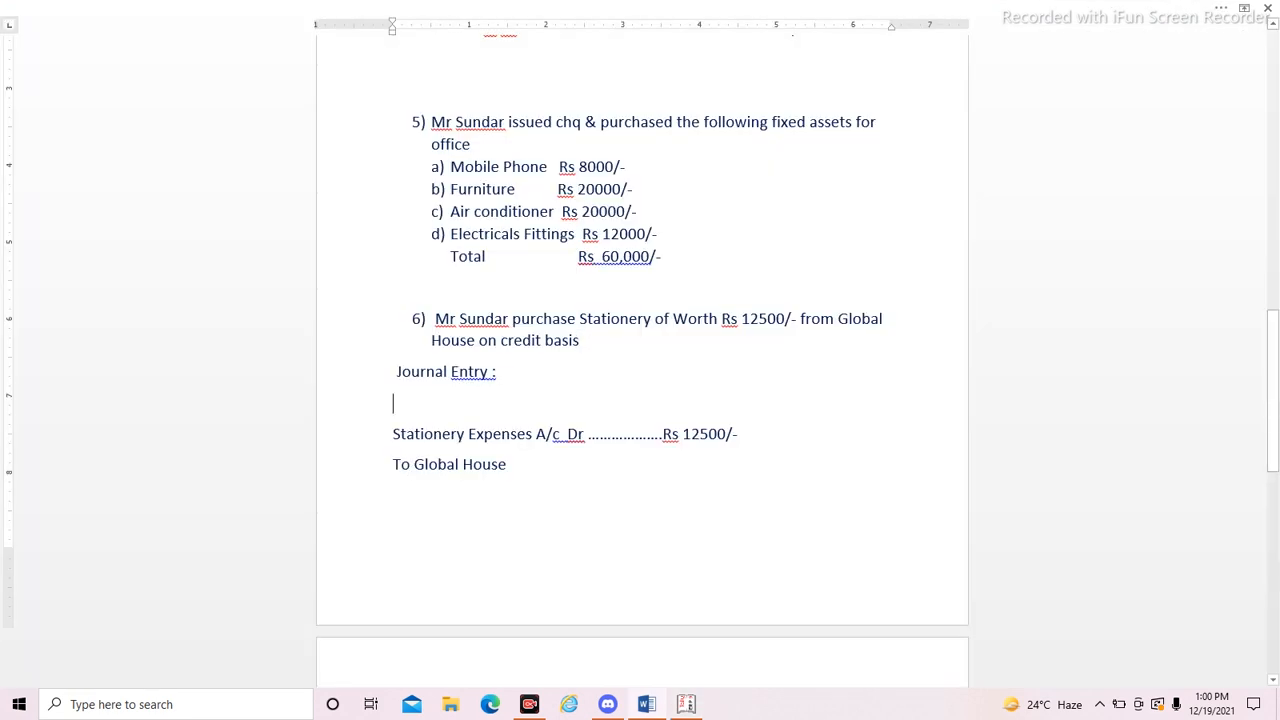
left_click_drag(563, 434, 393, 434)
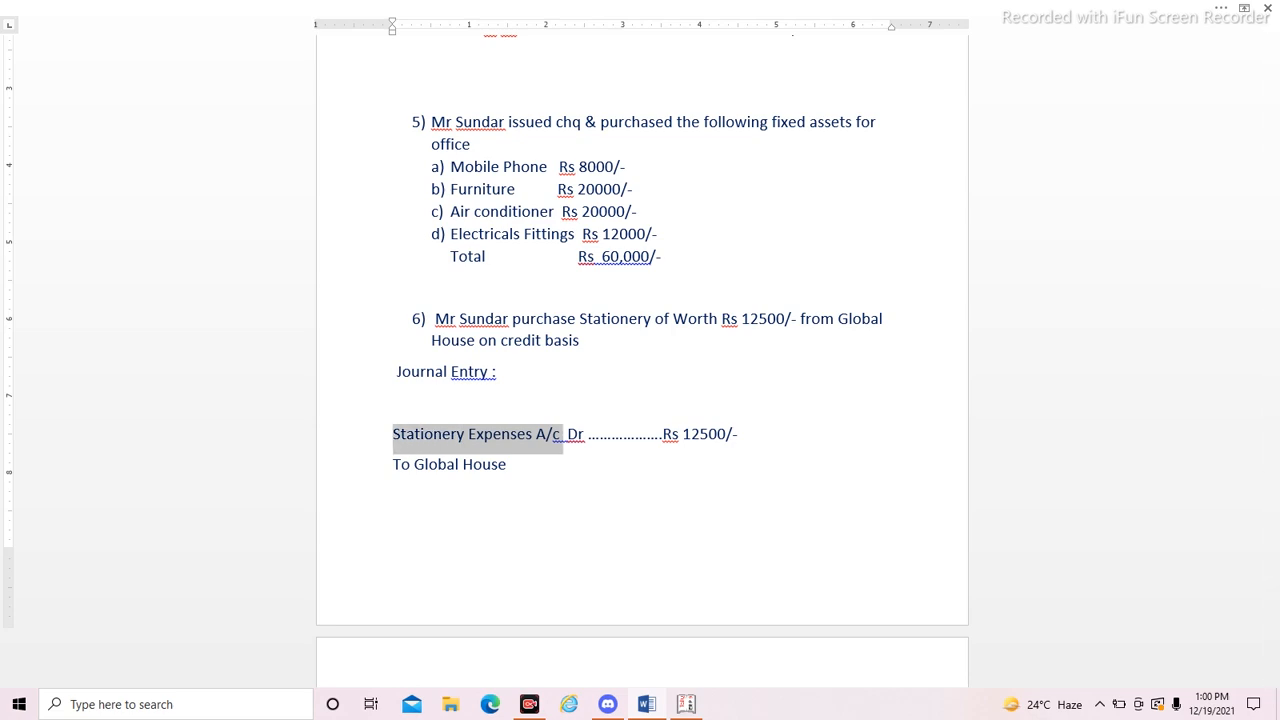
key("alt+Tab")
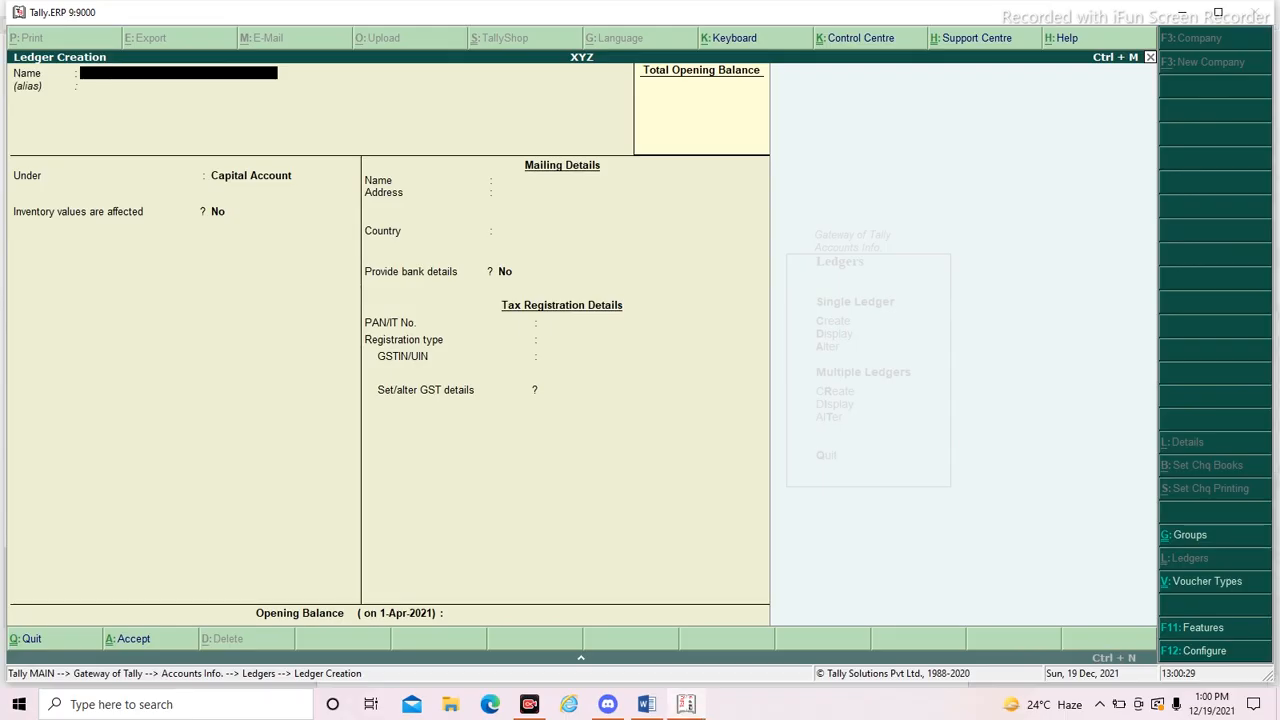
key("ctrl+alt+v")
key("Return")
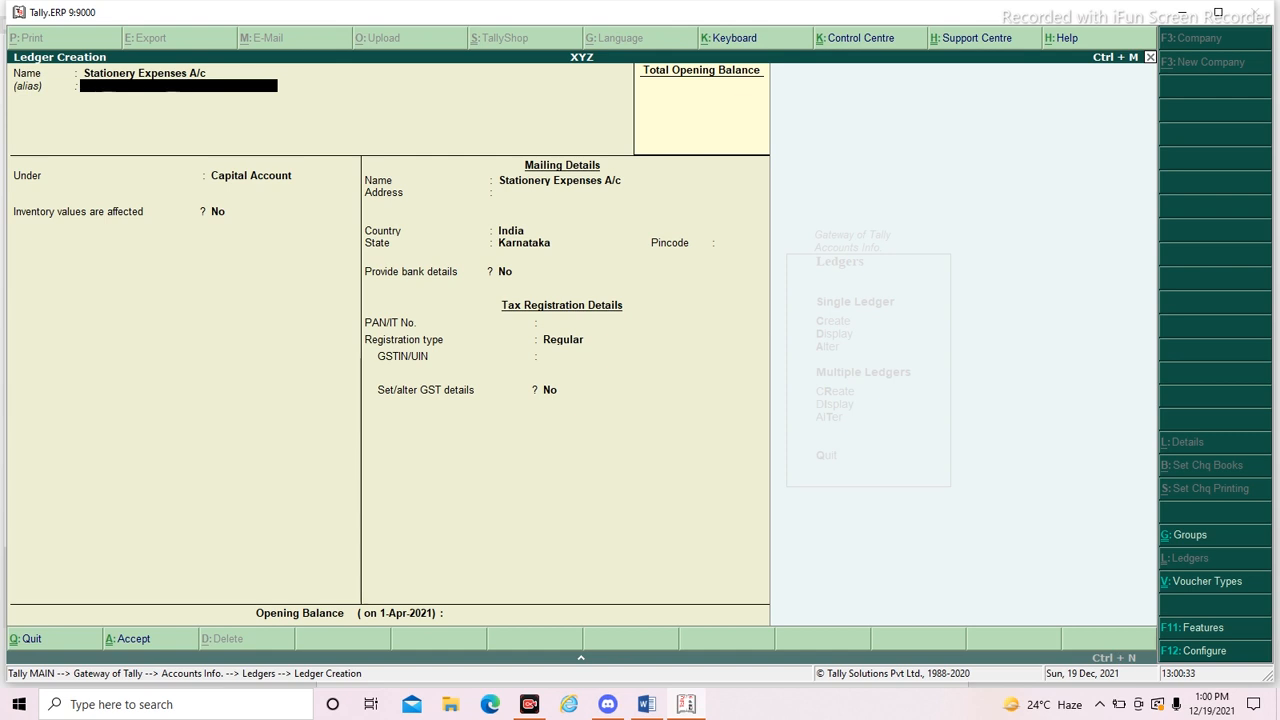
- Place the Stationery Expenses A/c ledger under Indirect Expenses with no inventory values affected
key("Return")
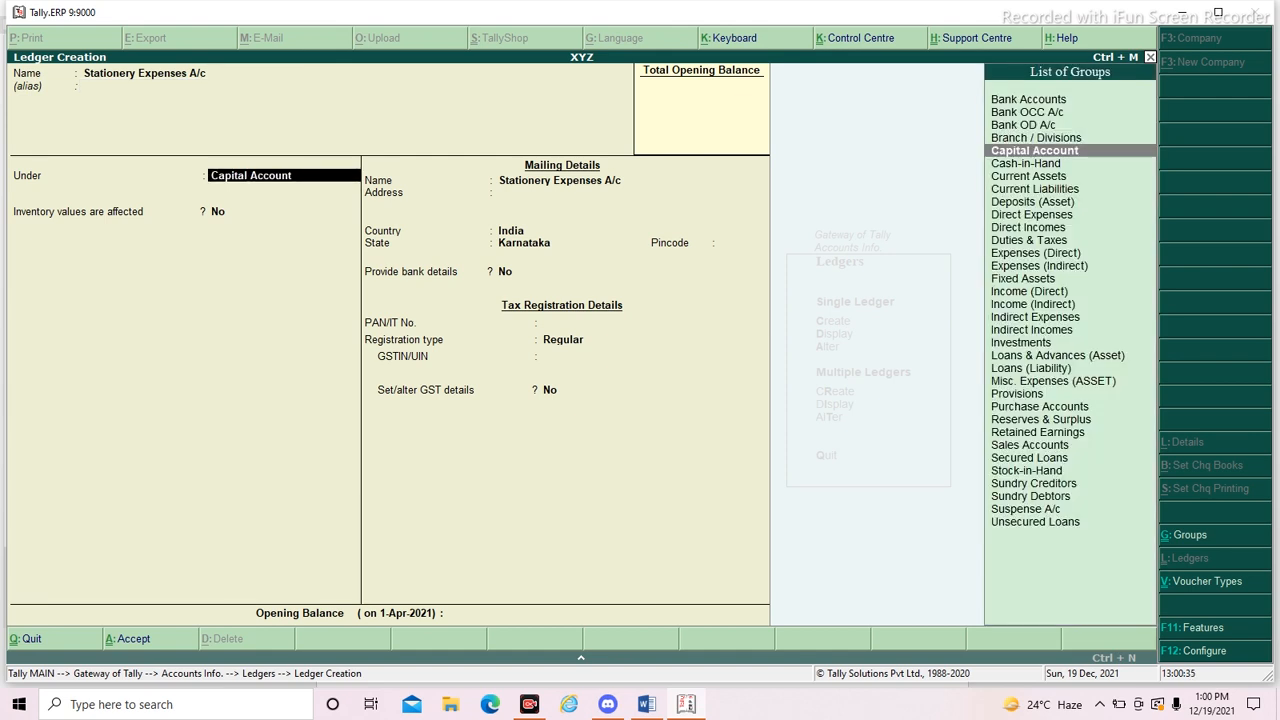
type("Indi")
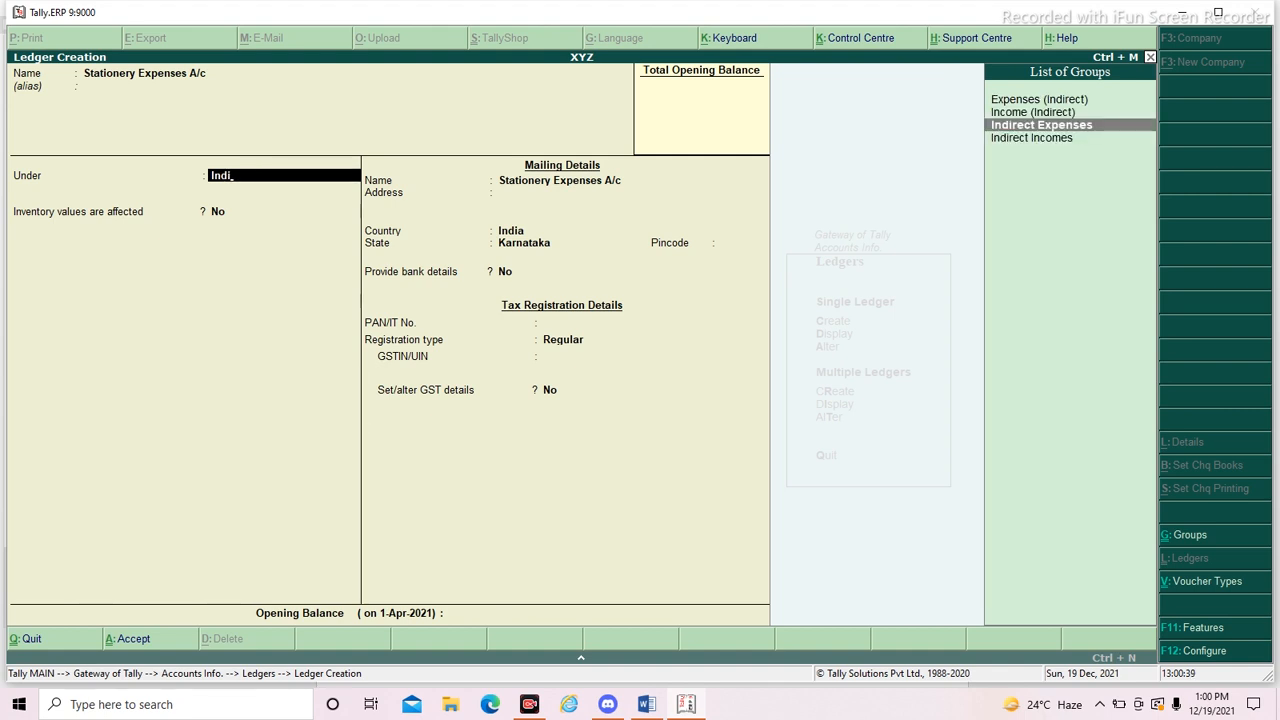
key("Return")
- Keep the ledger type Not Applicable, GST Applicable and supply type Services, and save the Stationery Expenses A/c ledger
key("Return")
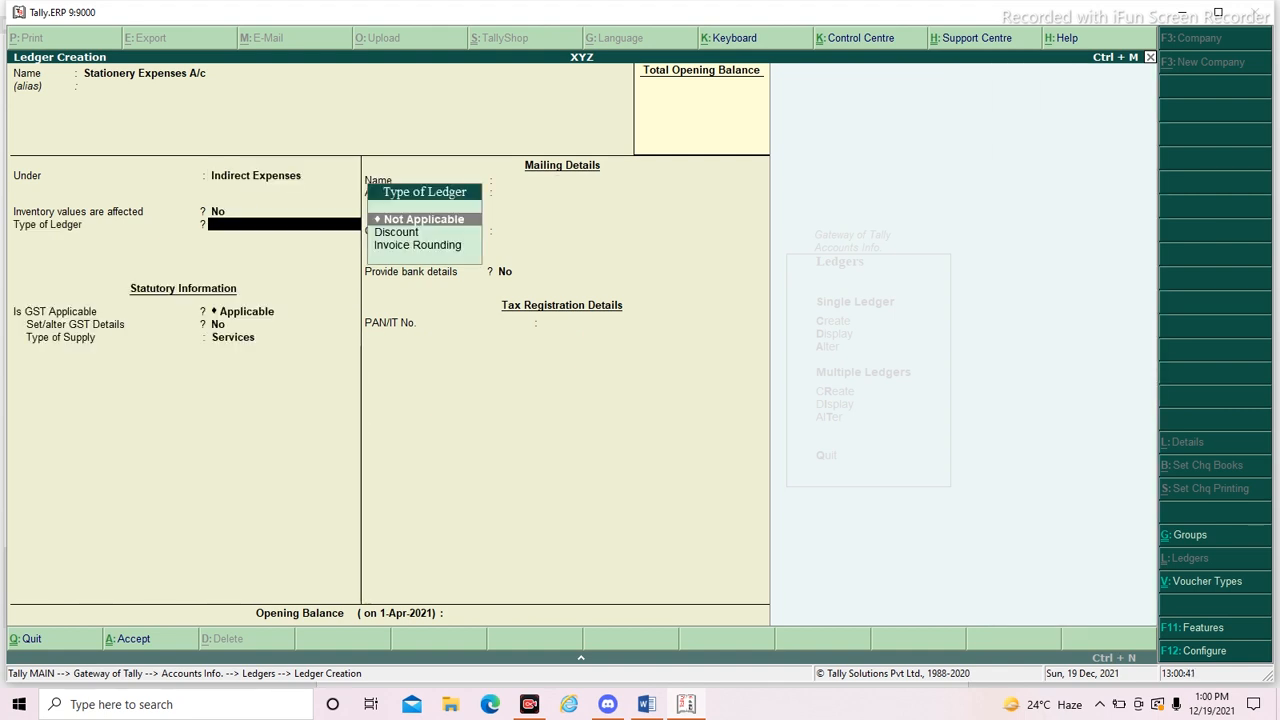
key("Return")
key("Return")
key("BackSpace")
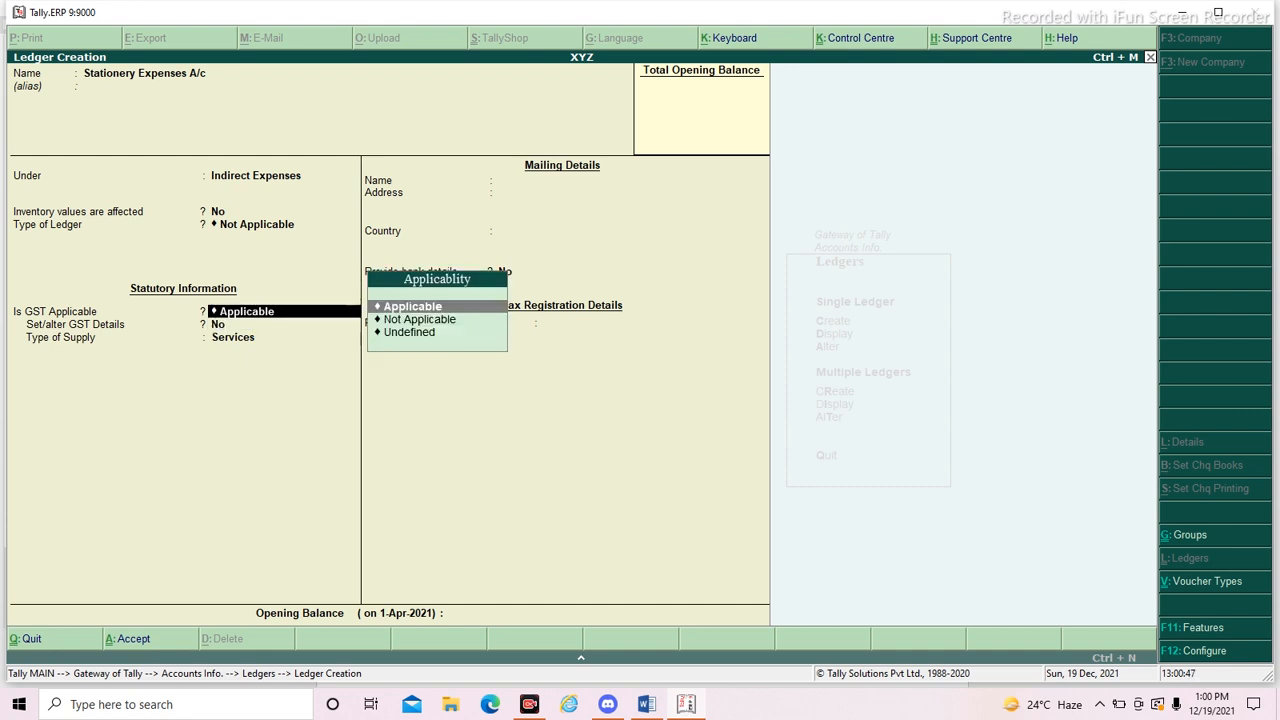
key("Return")
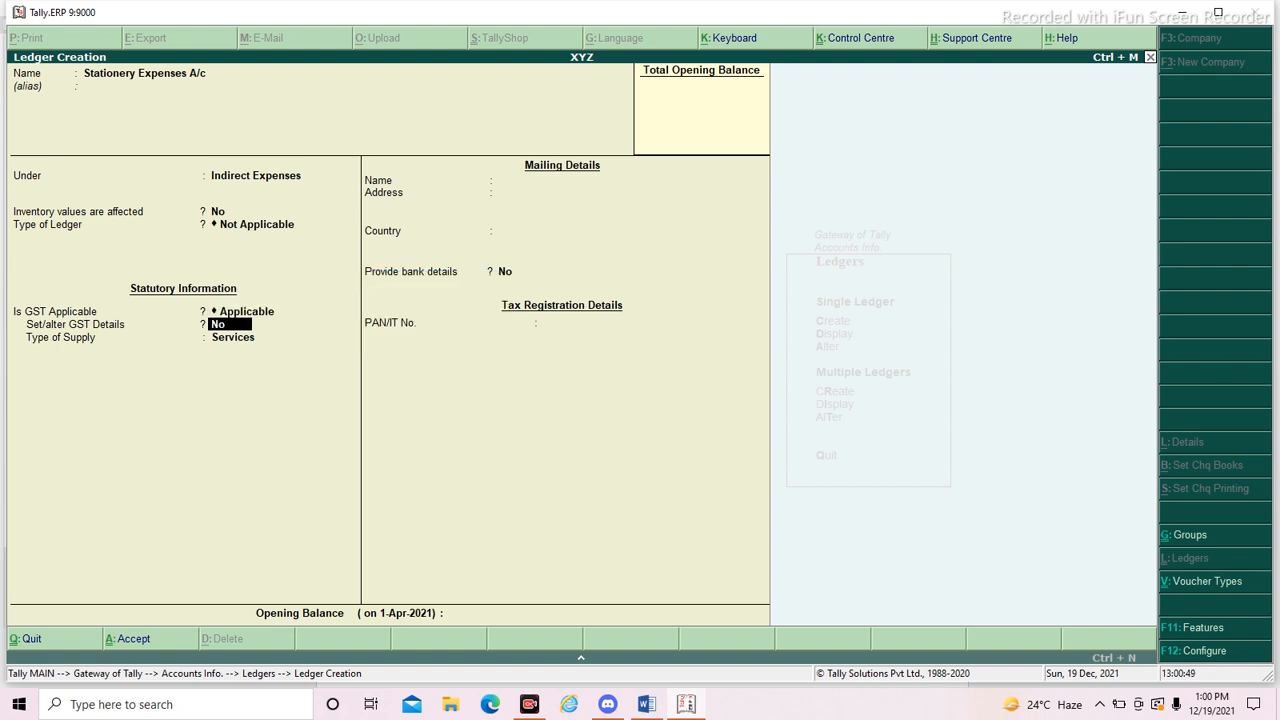
key("BackSpace")
key("Down")
key("Down")
key("Up")
key("Return")
key("Return")
key("Return")
key("Return")
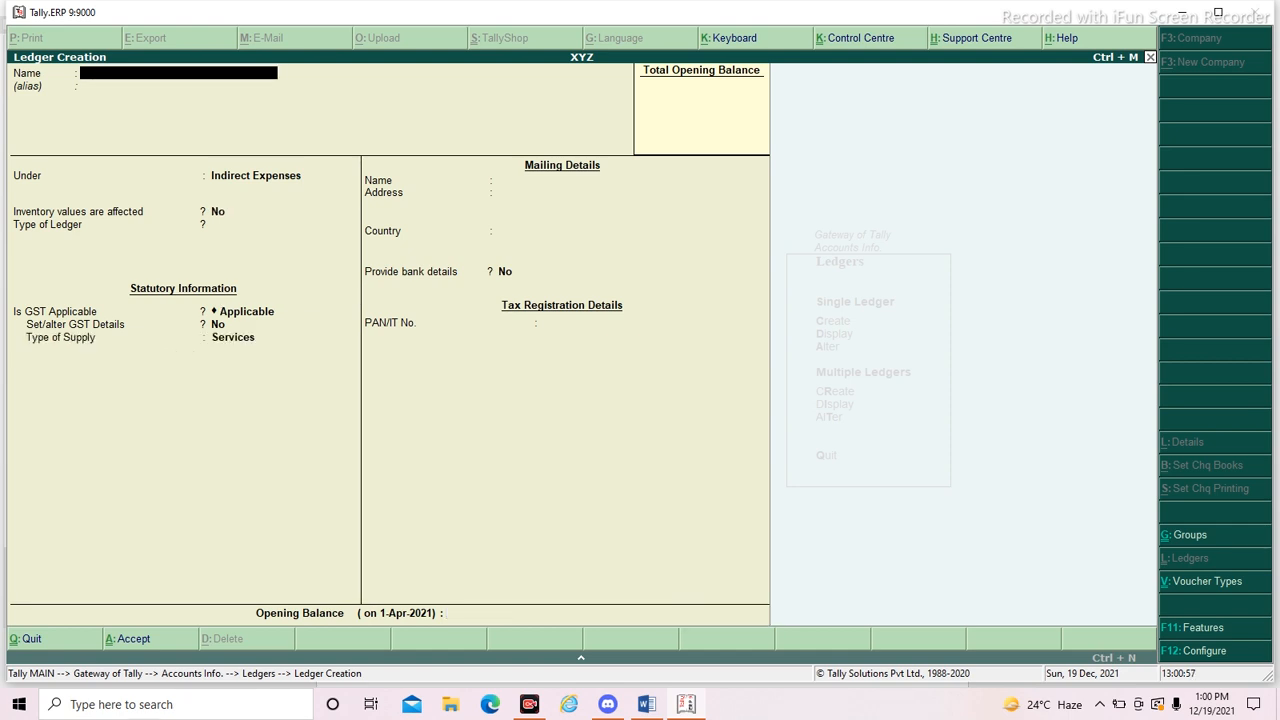
- Copy "Global House" from the journal entry in Word and paste it as the next ledger's name in Tally
key("alt+Tab")
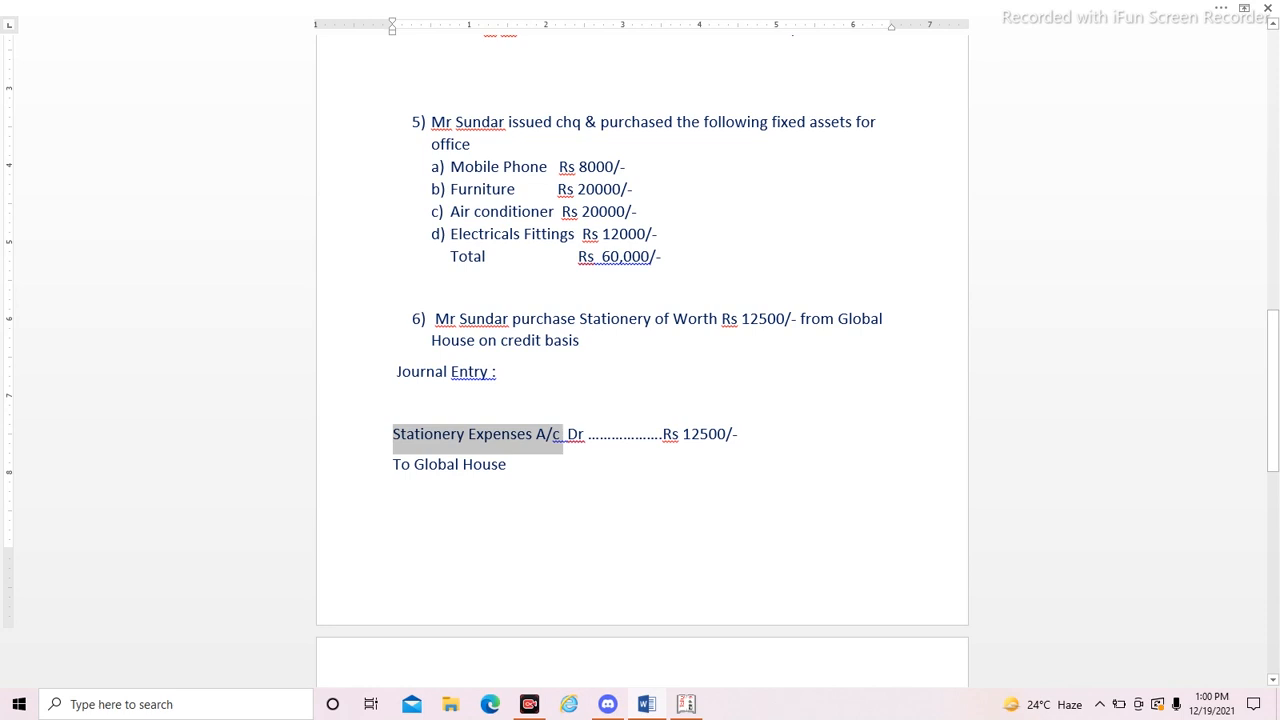
left_click(511, 465)
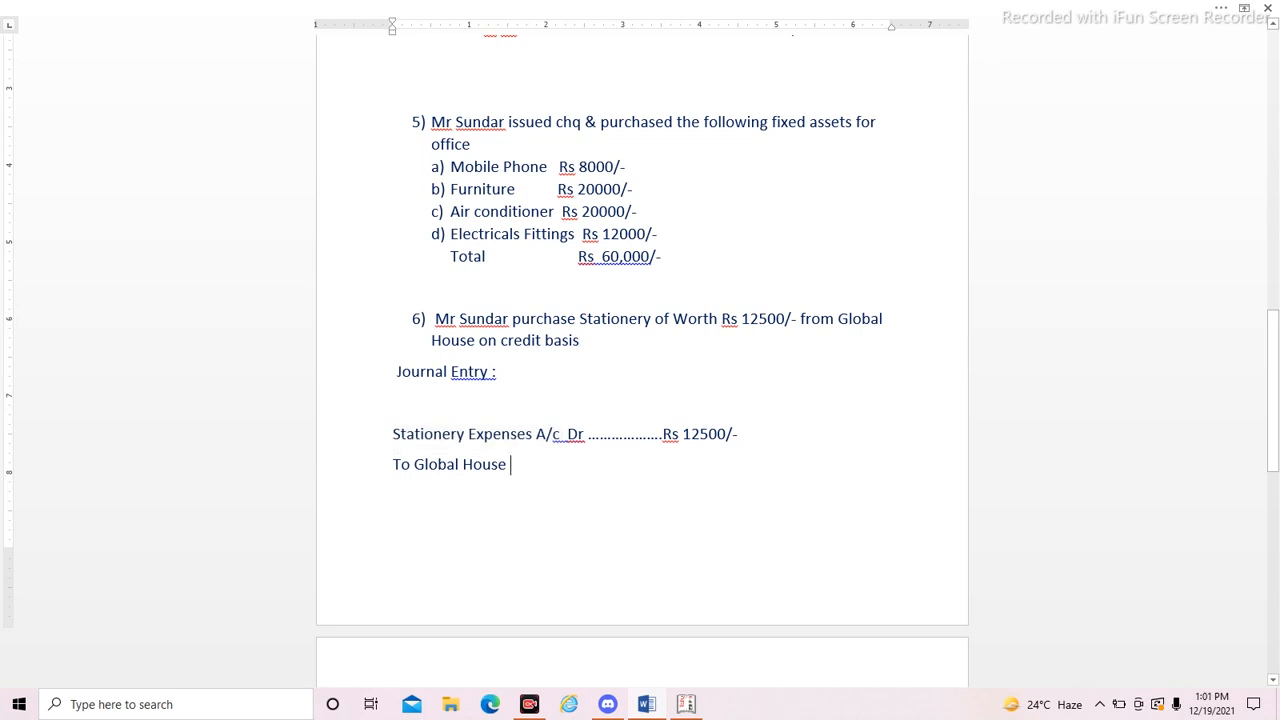
left_click_drag(511, 465, 413, 465)
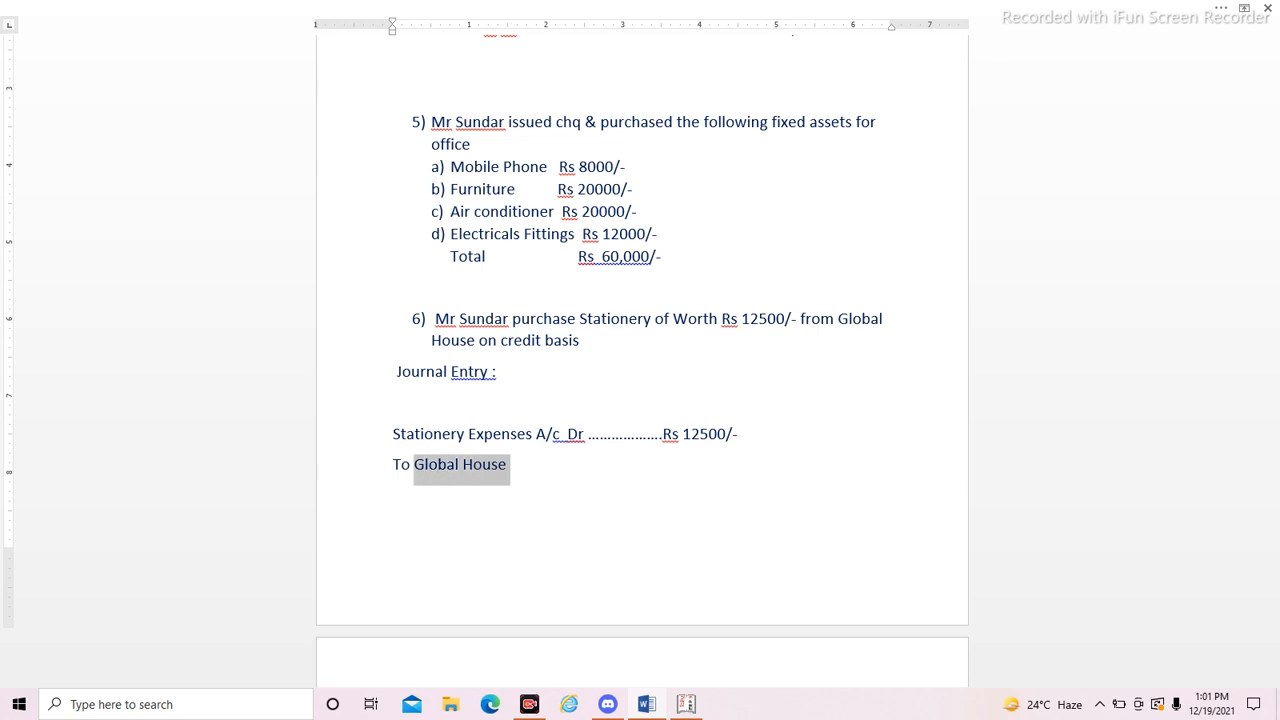
key("alt+Tab")
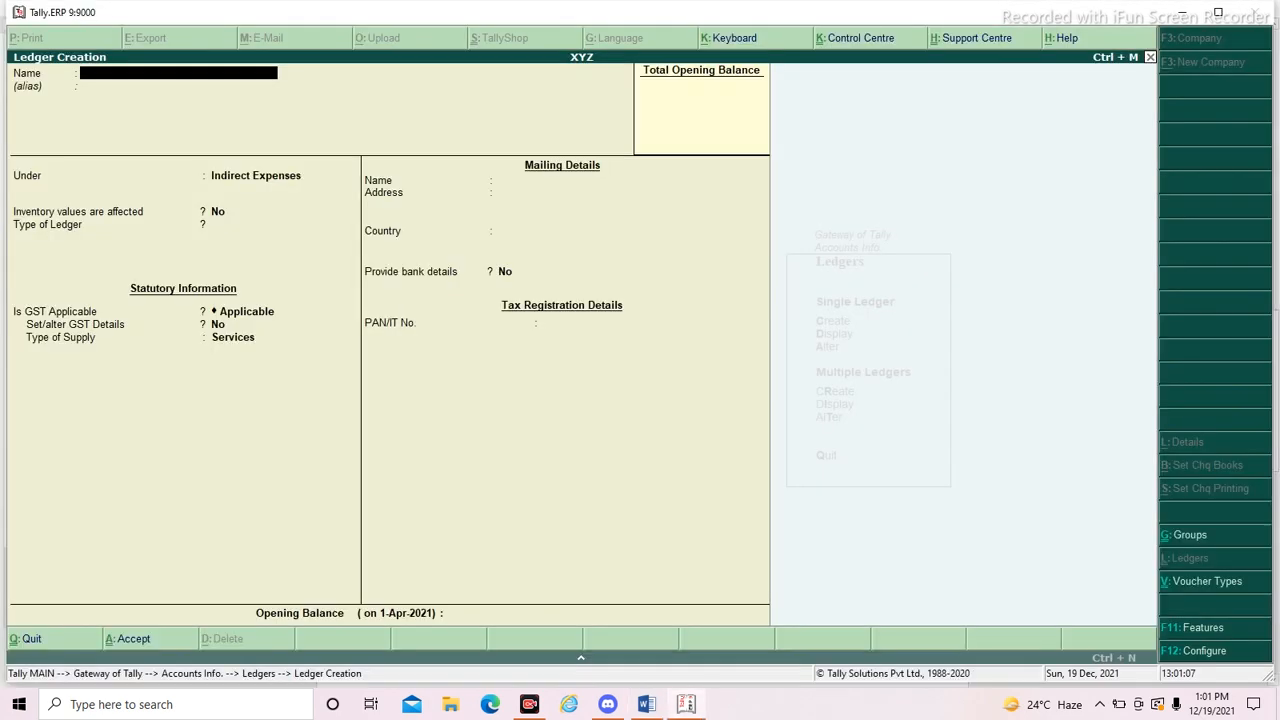
key("ctrl+alt+v")
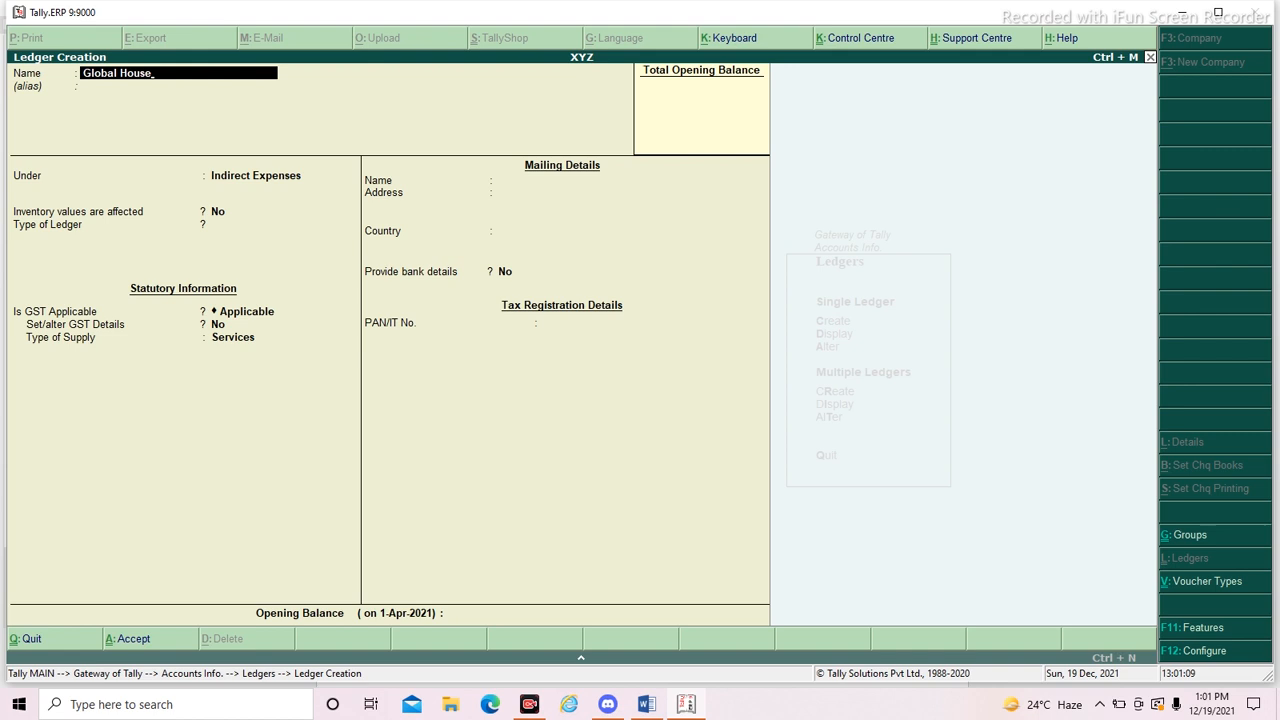
- Place the Global House ledger under Sundry Creditors, leaving its alias blank
key("Return")
key("Return")
type("Sund")
key("Return")
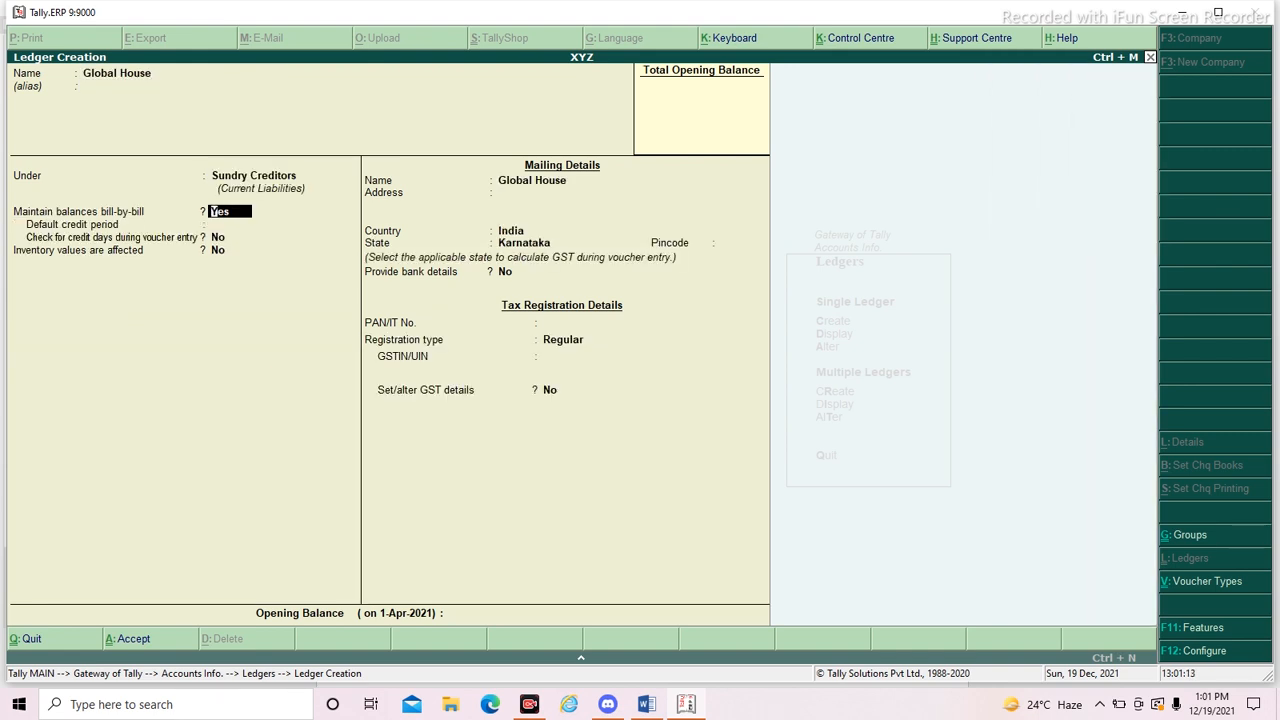
type("n")
key("Return")
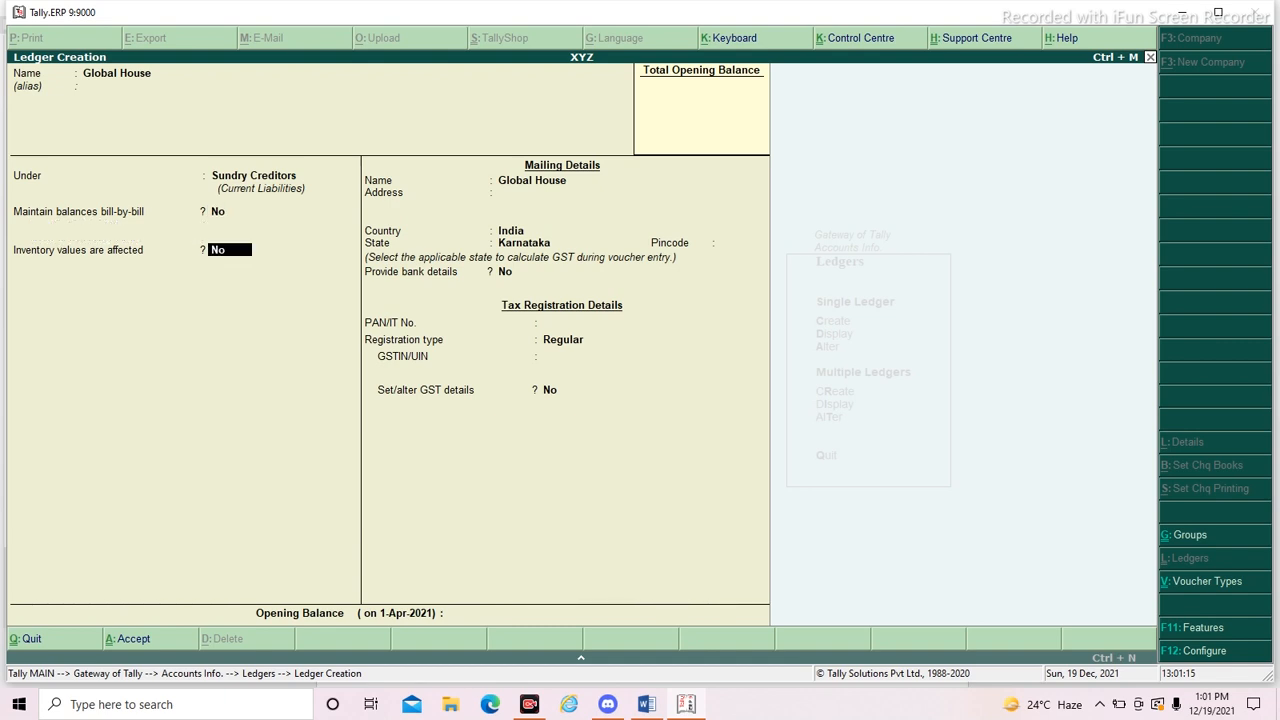
key("BackSpace")
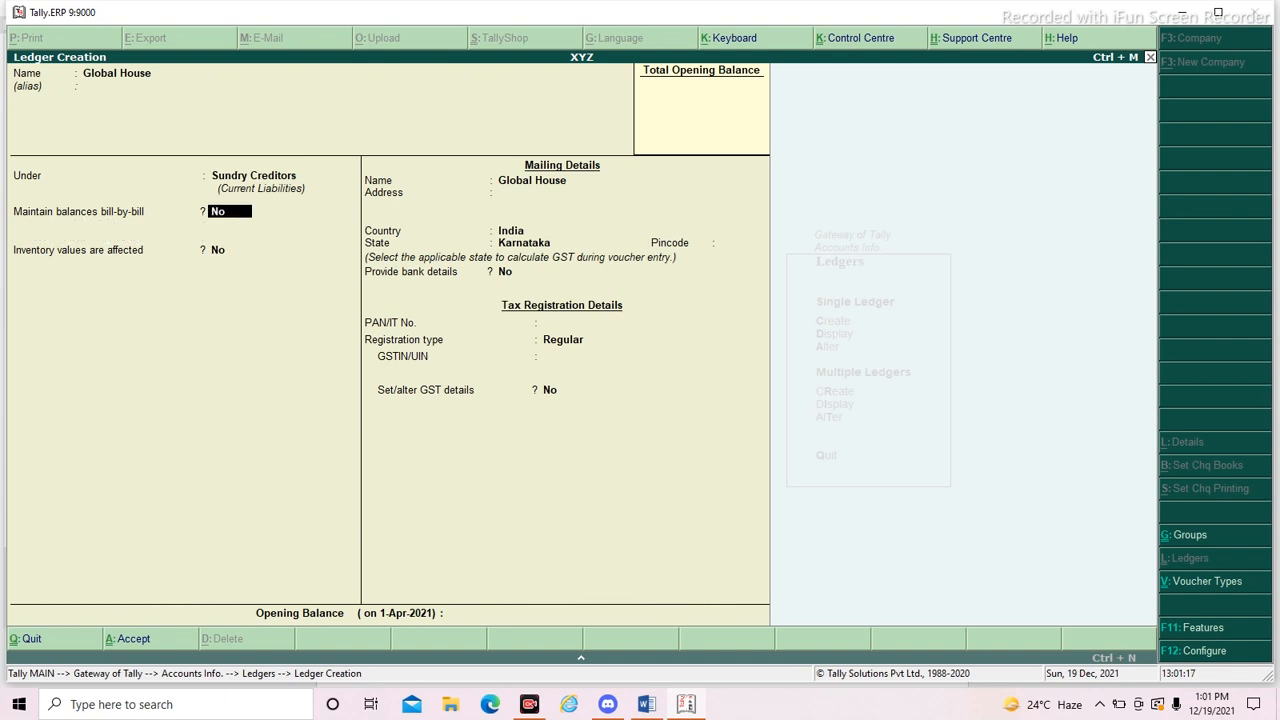
- Set Global House to maintain balances bill-by-bill with a default credit period of 30 days, without checking credit days during voucher entry
type("y")
key("Return")
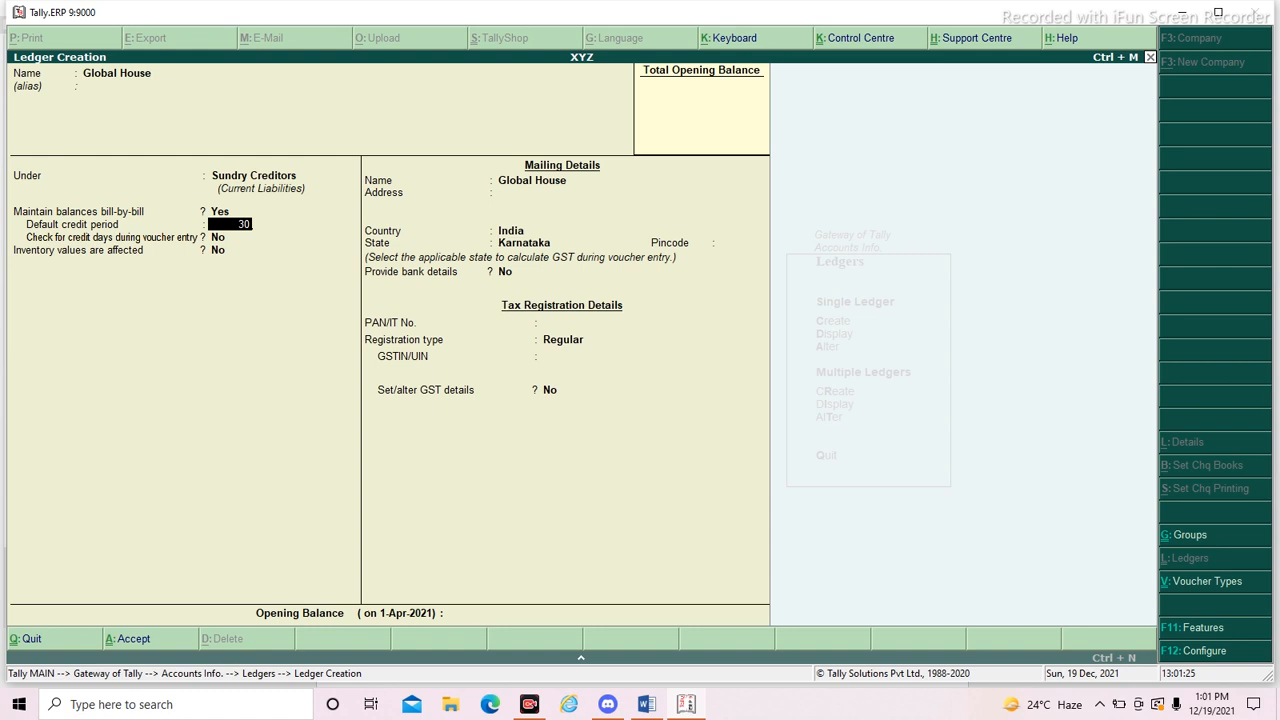
key("Return")
key("BackSpace")
key("Return")
key("BackSpace")
key("Return")
key("Return")
key("Return")
key("Return")
key("Return")
key("Return")
key("Return")
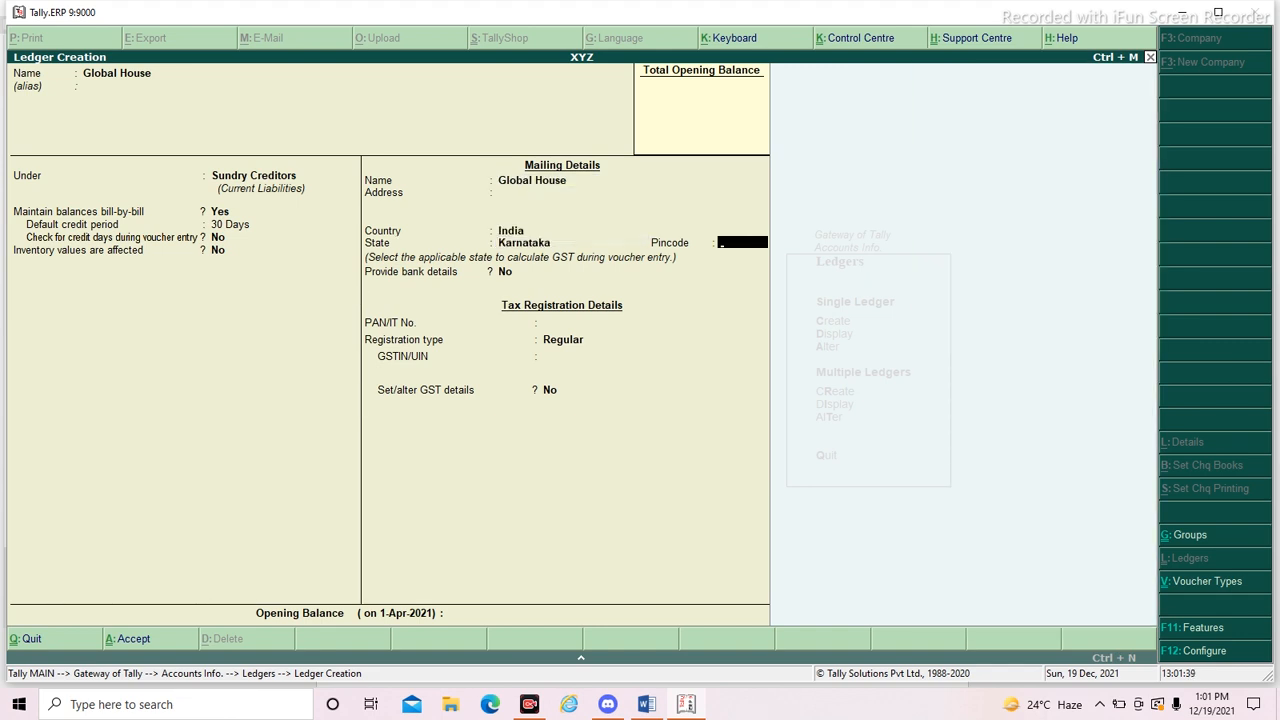
- Keep the default mailing, tax registration and opening balance details for Global House and save the ledger
key("Return")
key("Return")
key("Return")
key("Return")
key("Return")
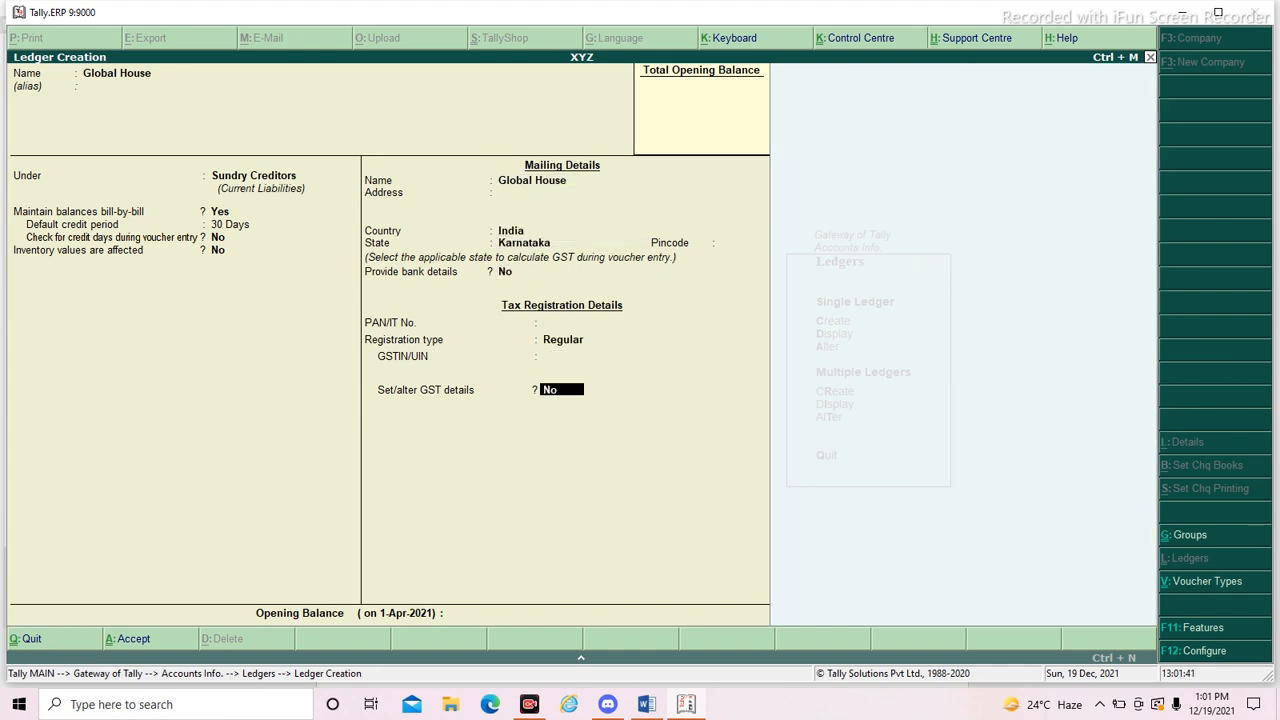
key("Return")
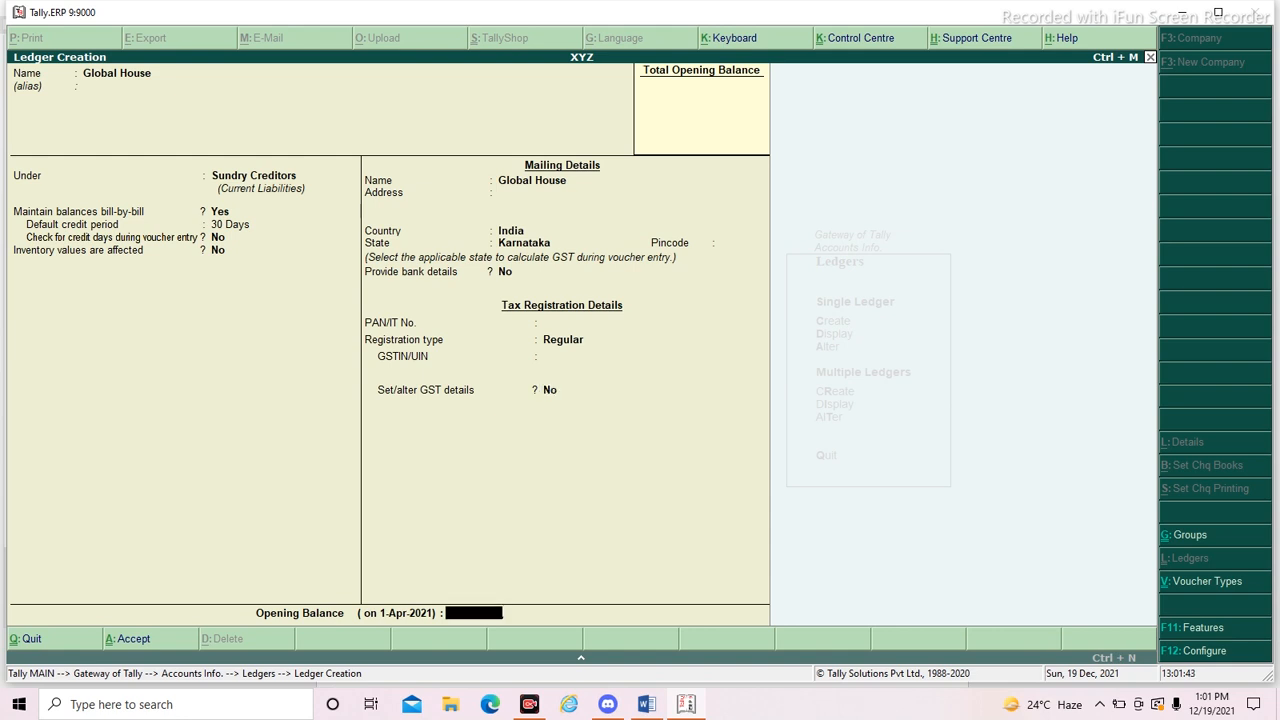
key("Return")
- Leave ledger creation, return to the Gateway of Tally and open a new Journal voucher under Accounting Vouchers
key("Return")
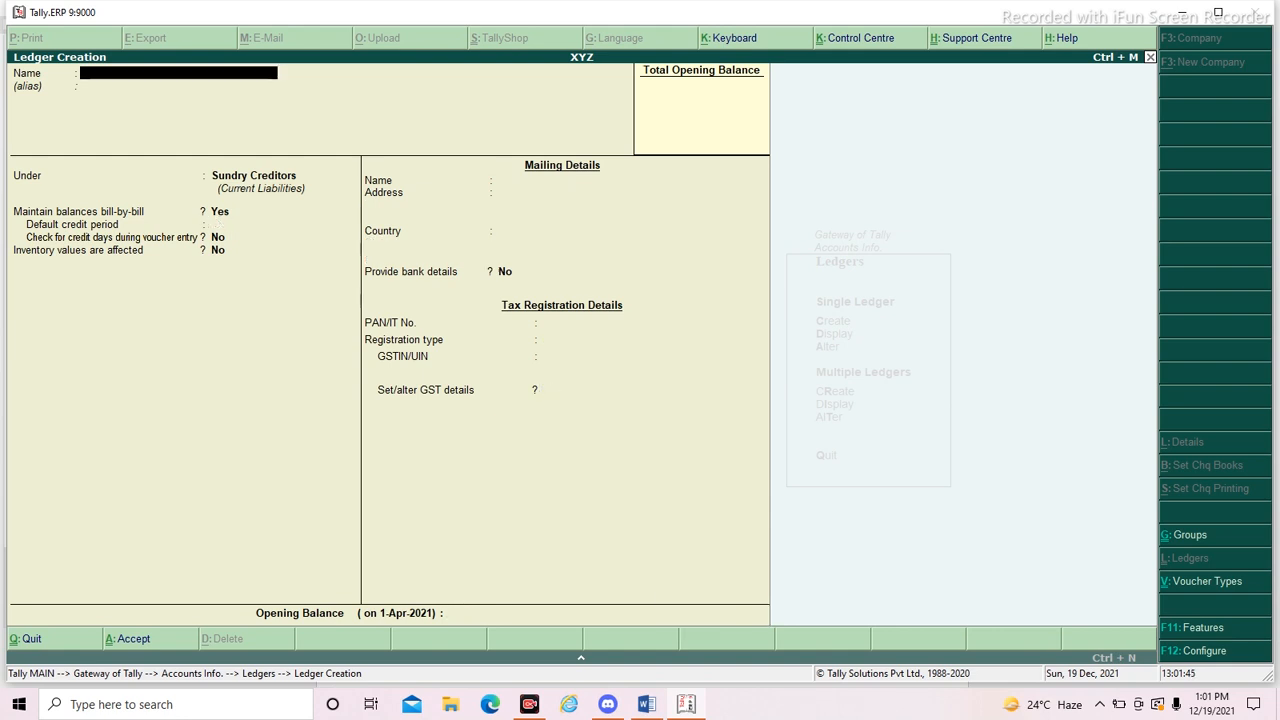
key("Escape")
key("Return")
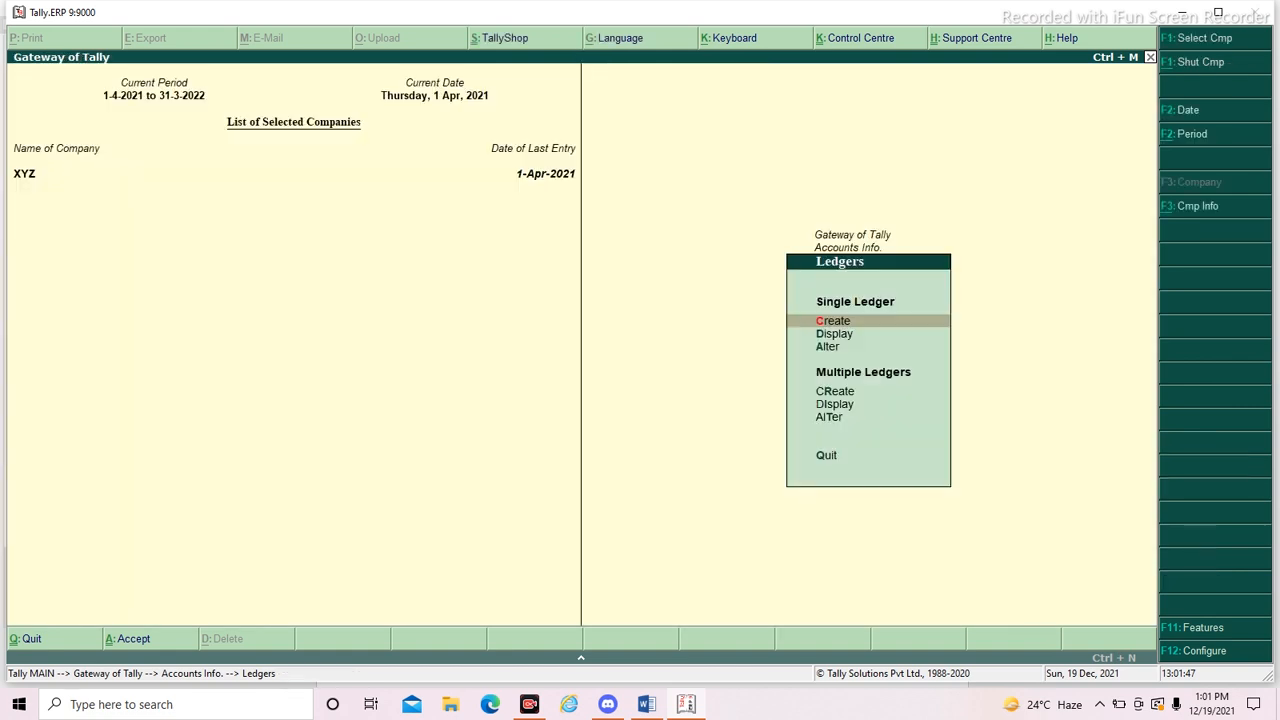
key("Escape")
key("Escape")
key("Escape")
key("Escape")
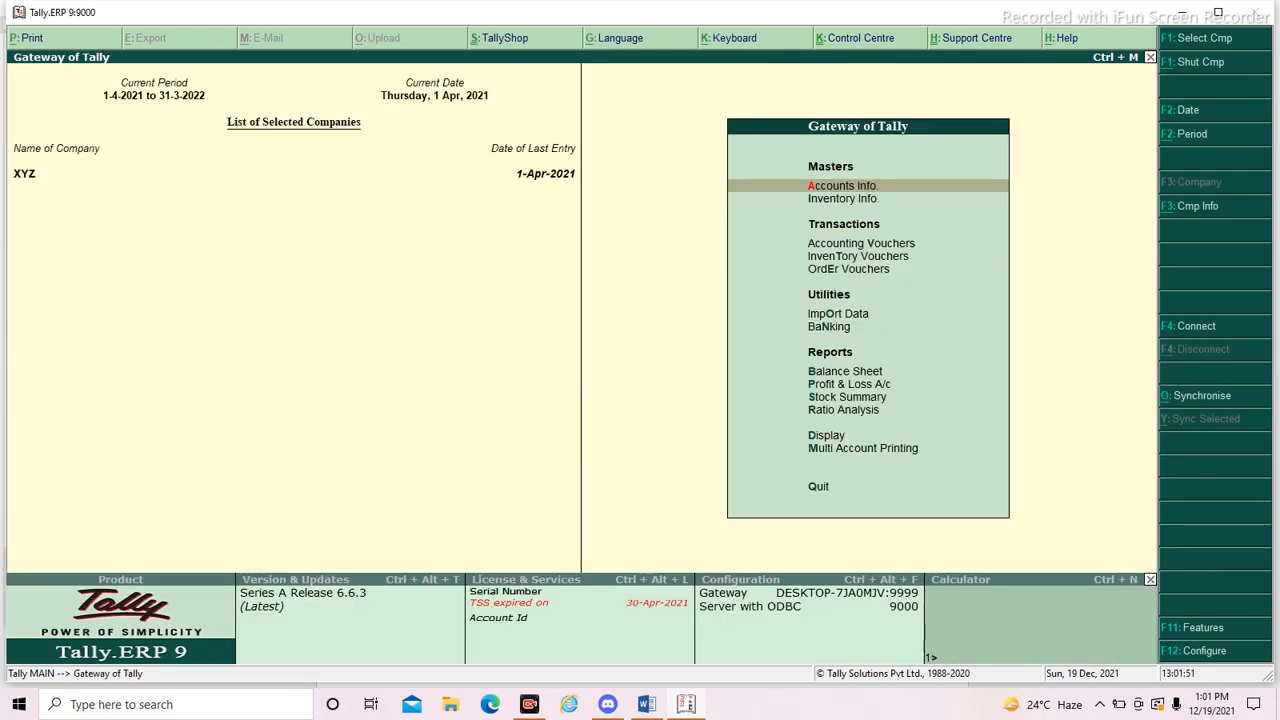
key("Down")
key("Down")
key("Return")
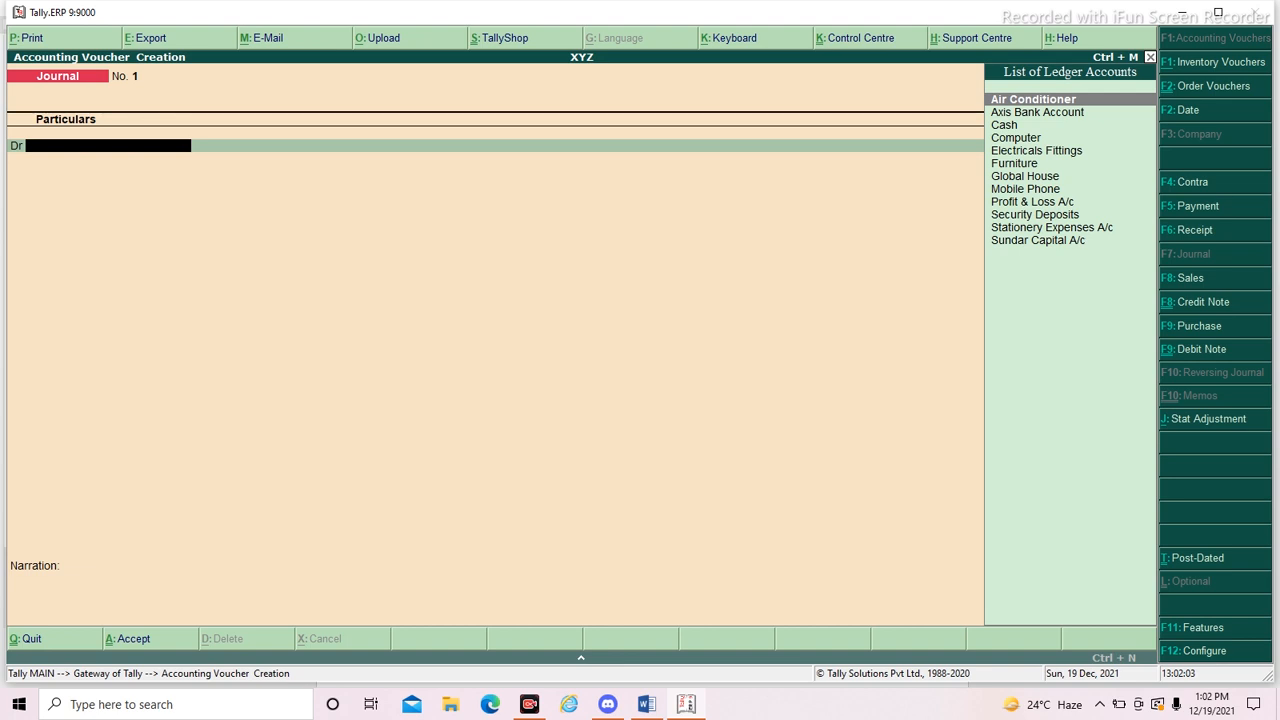
- Debit Stationery Expenses A/c with 12,500 in the journal voucher, checking the amount in the Word document
key("Down")
key("Down")
key("Down")
key("Down")
key("Down")
key("Down")
key("Down")
key("Down")
key("Down")
key("Down")
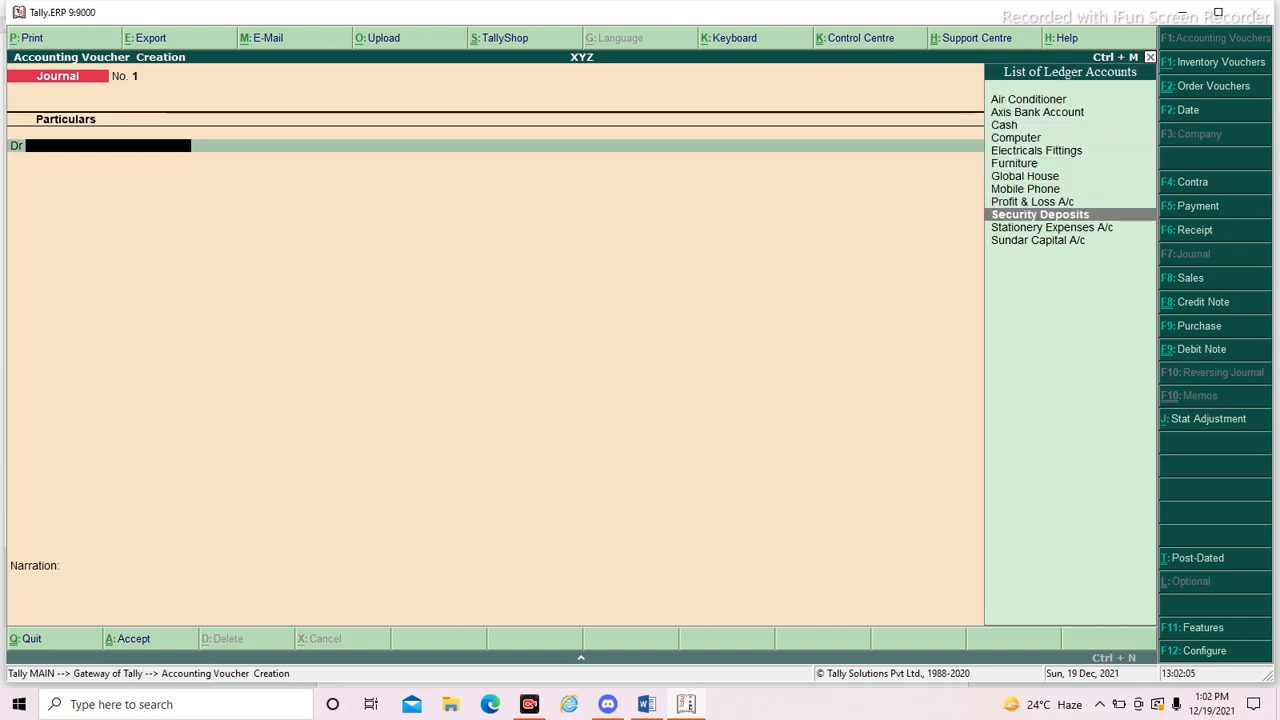
key("Return")
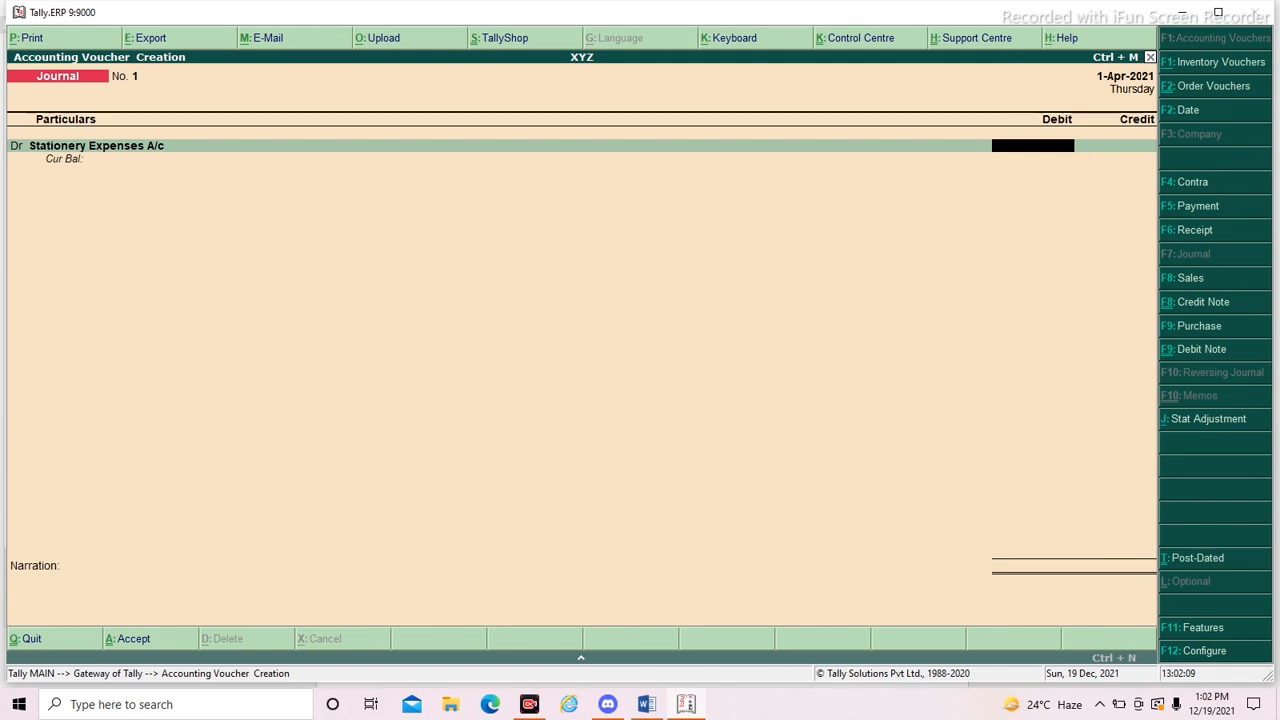
key("alt+Tab")
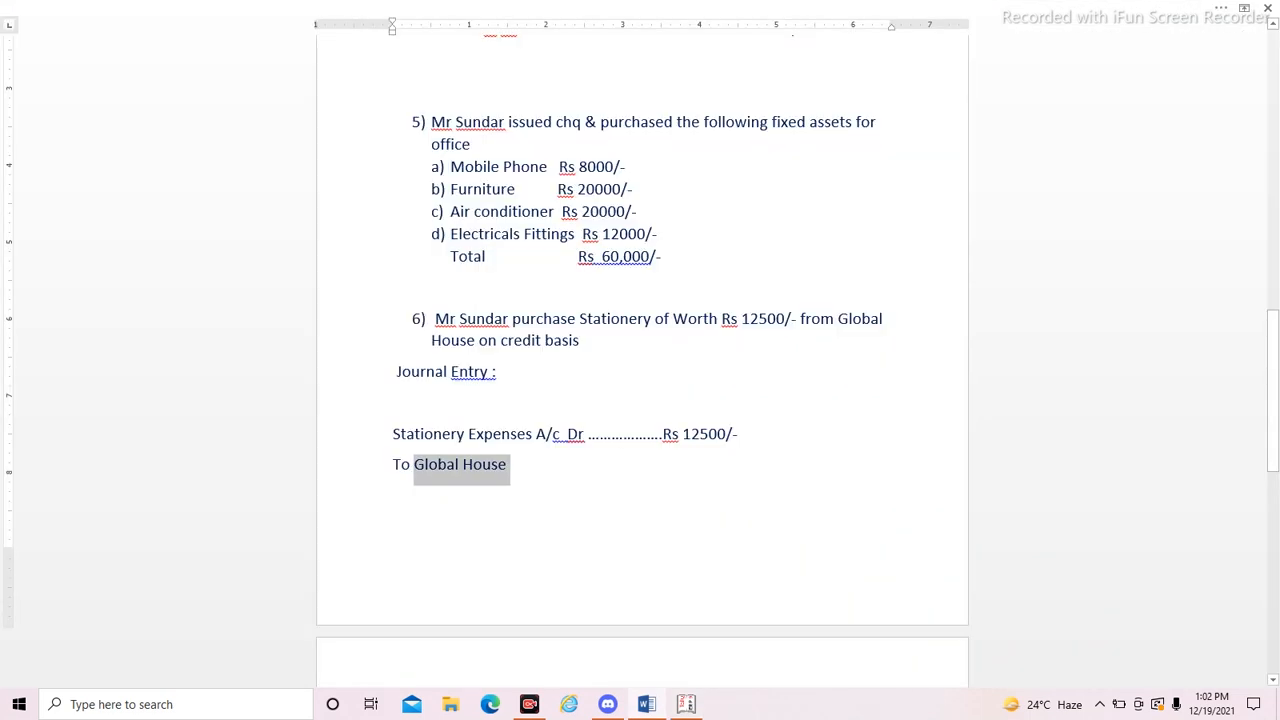
key("alt+Tab")
type("12,500")
key("Return")
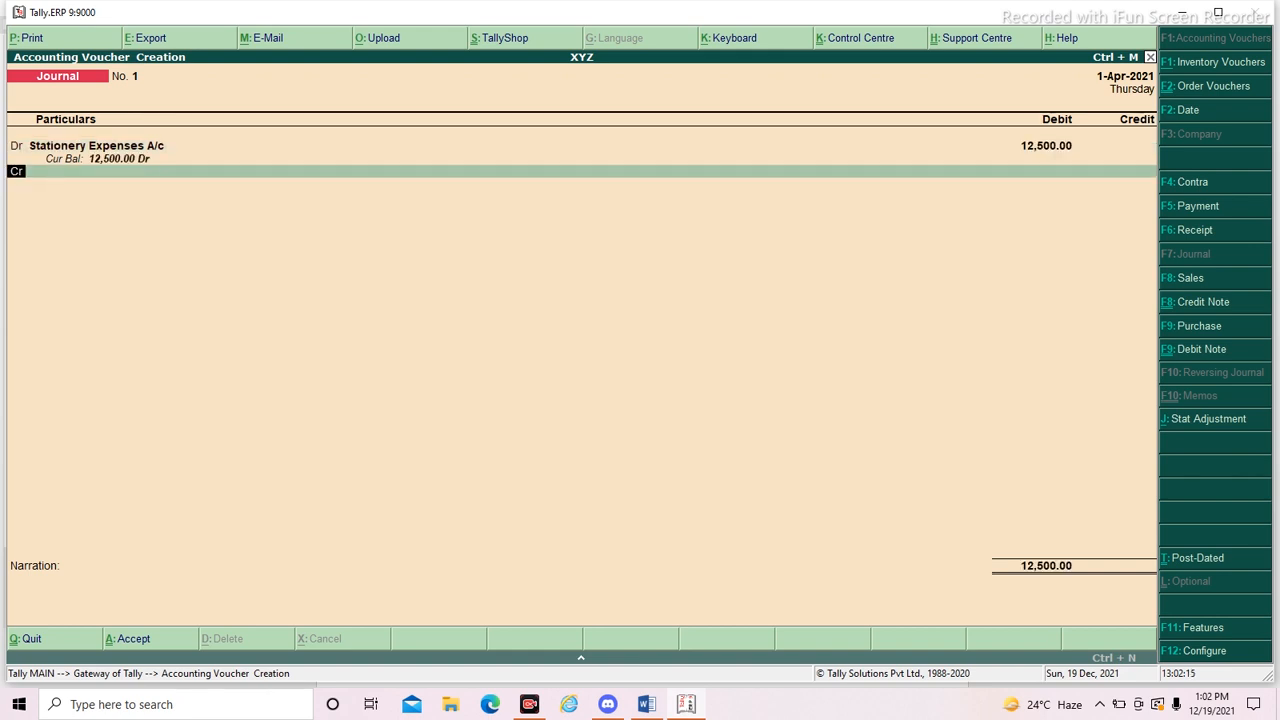
- Credit Global House with 12,500 in the journal voucher and open its bill-wise details
key("Return")
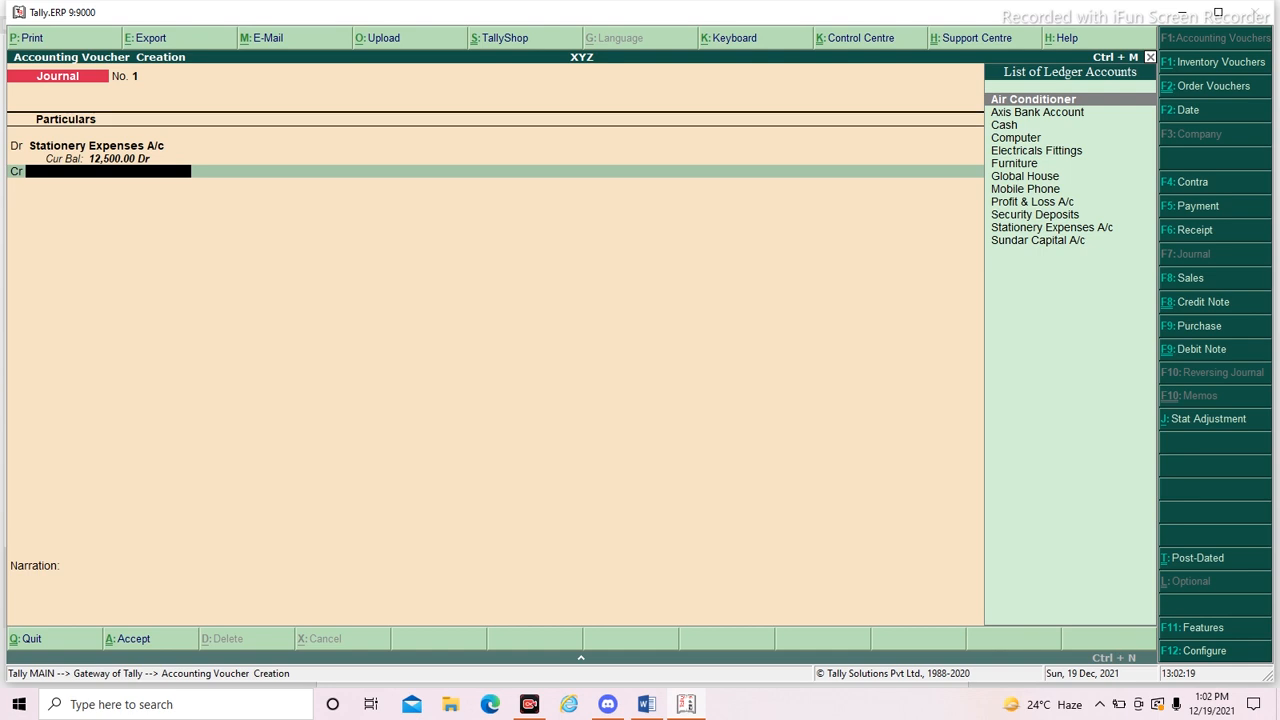
key("Down")
key("Down")
key("Down")
key("Down")
key("Down")
key("Down")
key("Return")
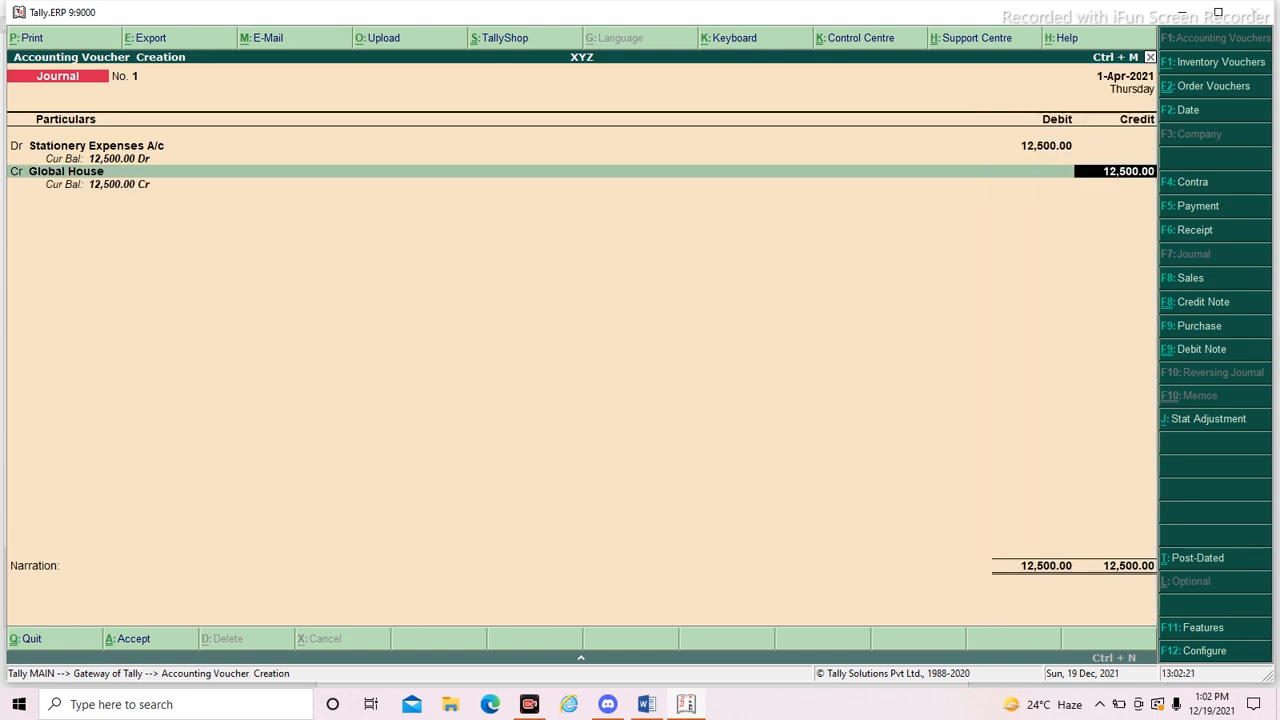
key("Return")
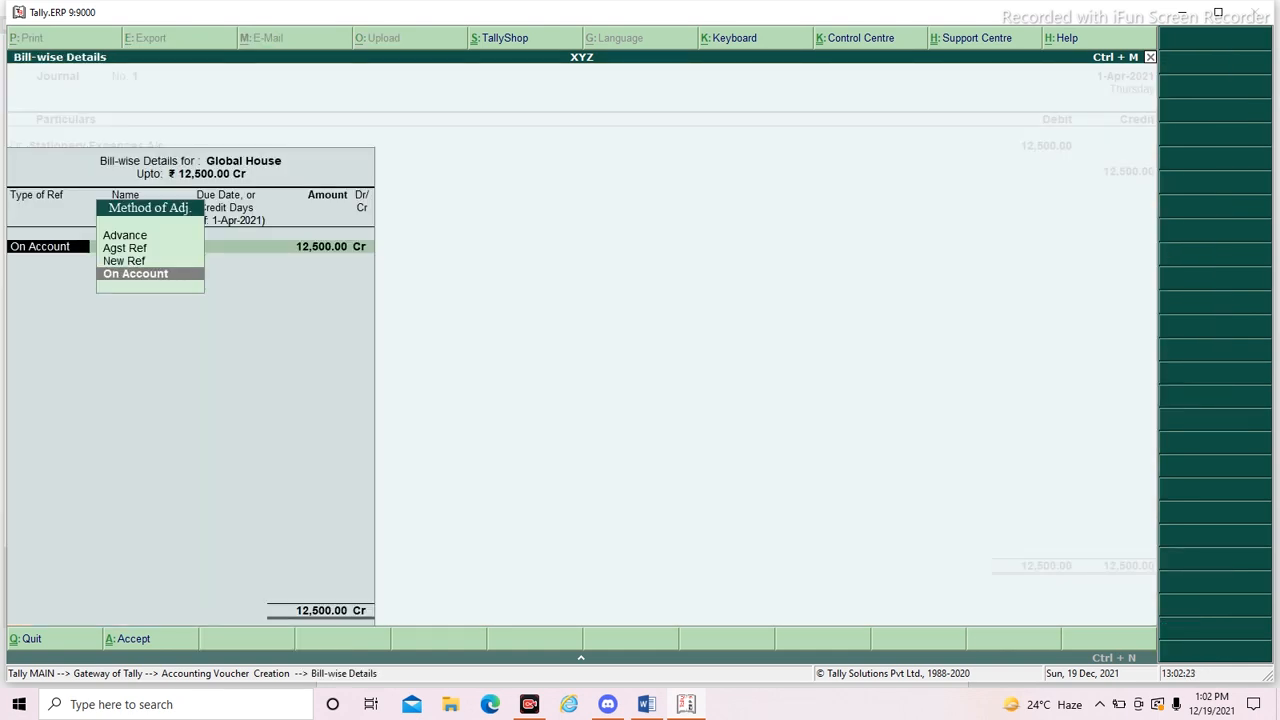
- Change the Global House bill-wise adjustment from On Account to a New Ref named Bill No 1
key("Return")
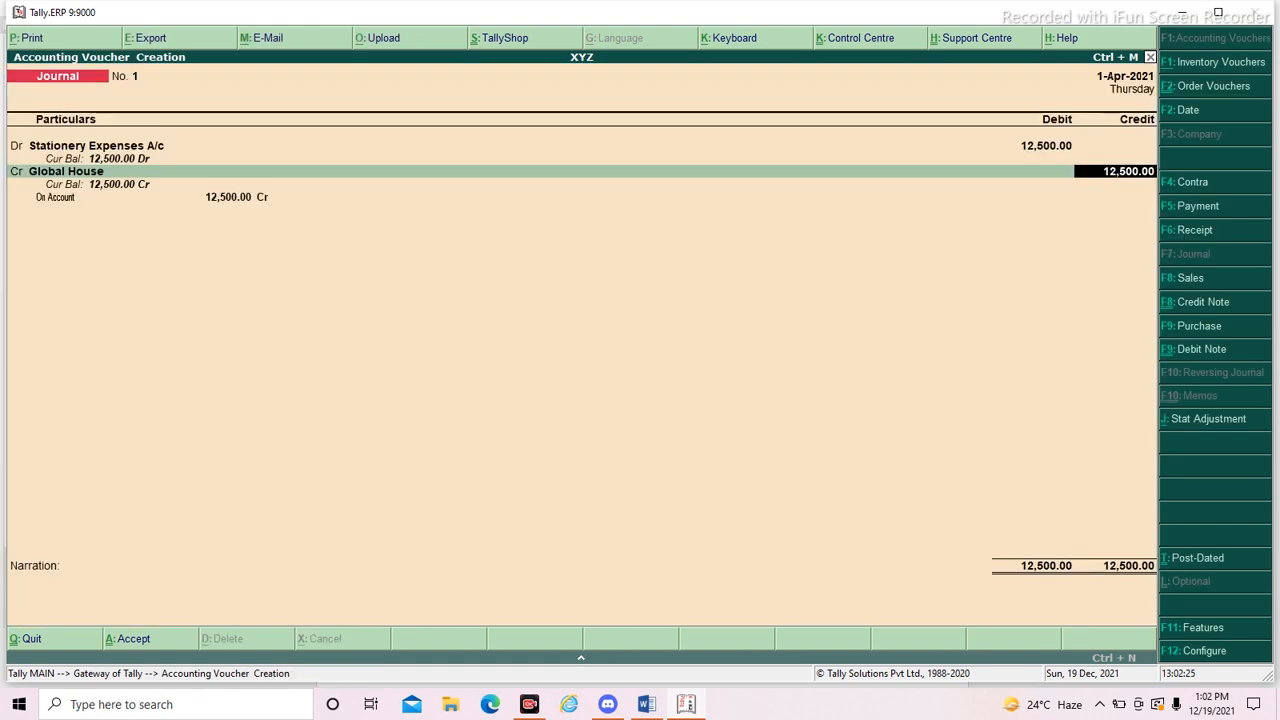
key("BackSpace")
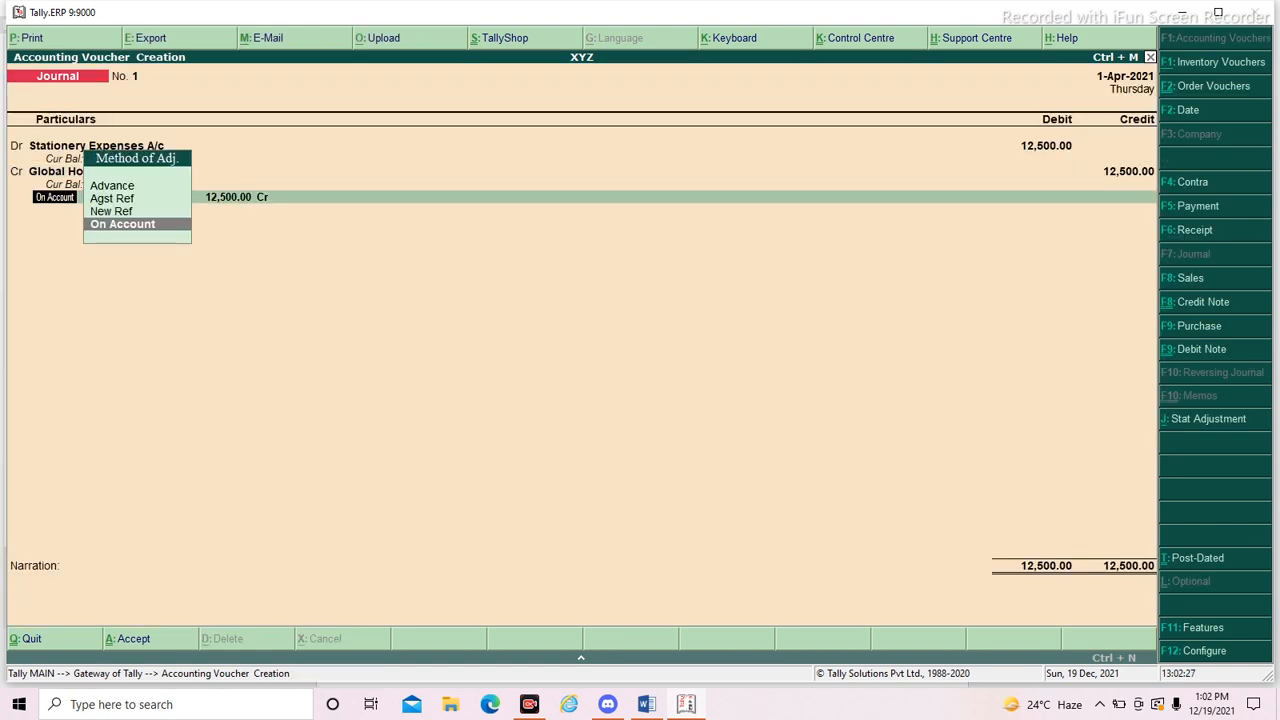
key("Up")
key("Return")
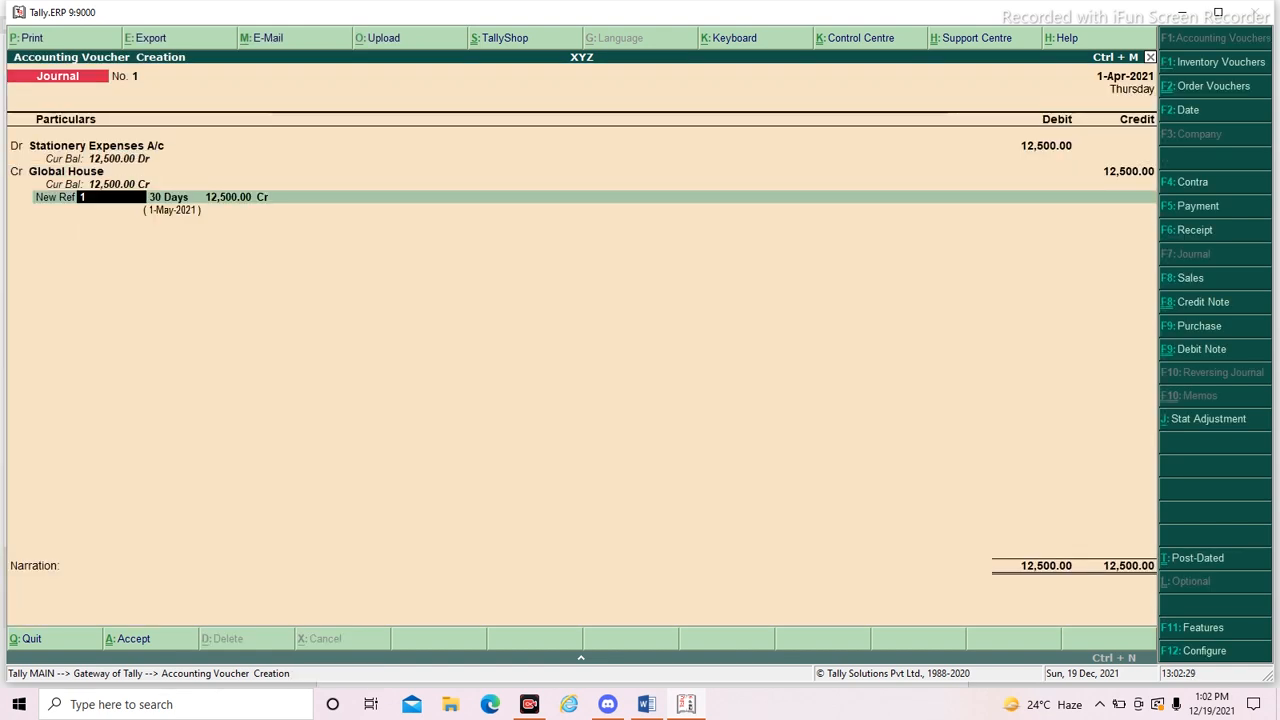
type("Bill No 1")
key("Return")
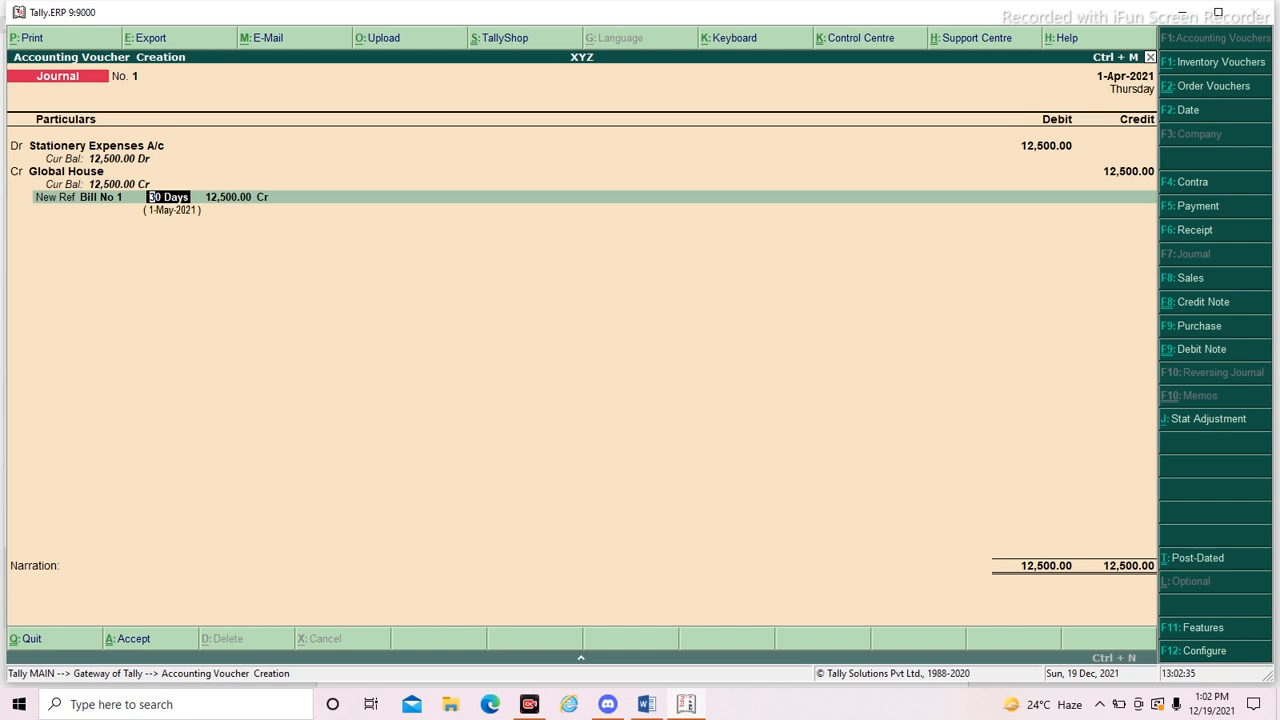
- Keep the 30-day credit period and 12,500 Cr for the bill, save the journal voucher without narration, and return to the Gateway of Tally
key("Return")
key("BackSpace")
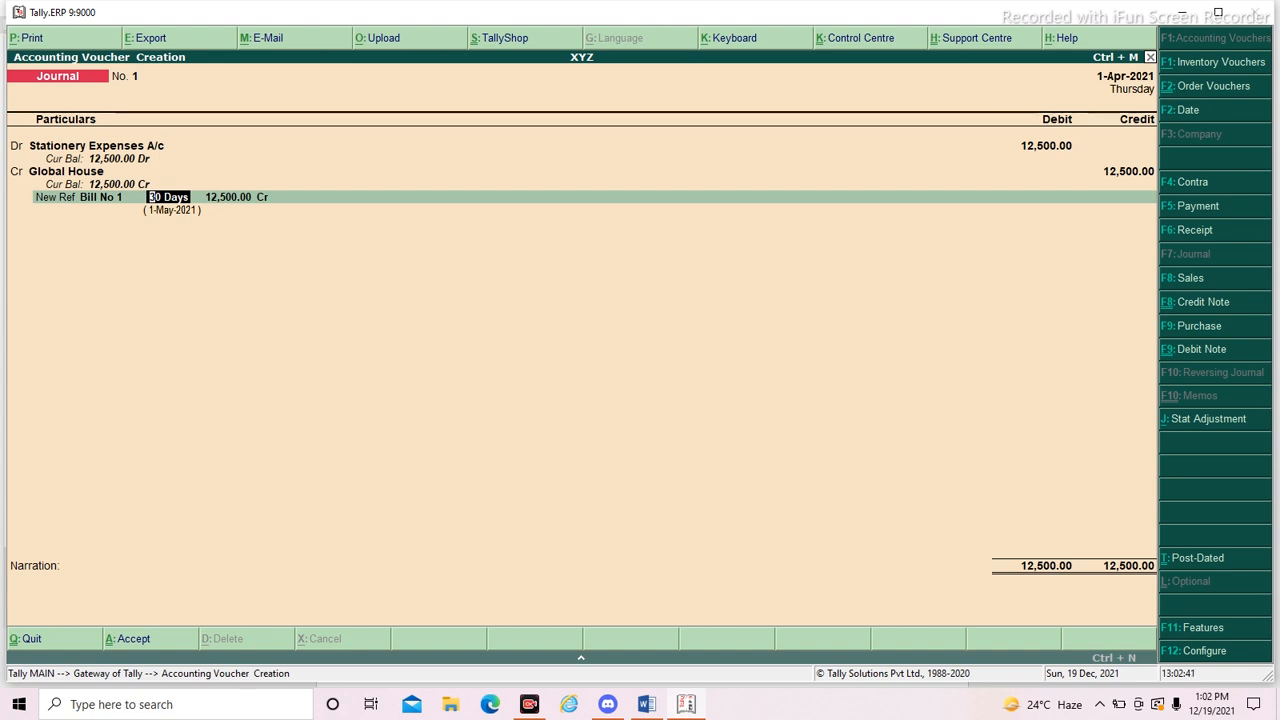
key("Return")
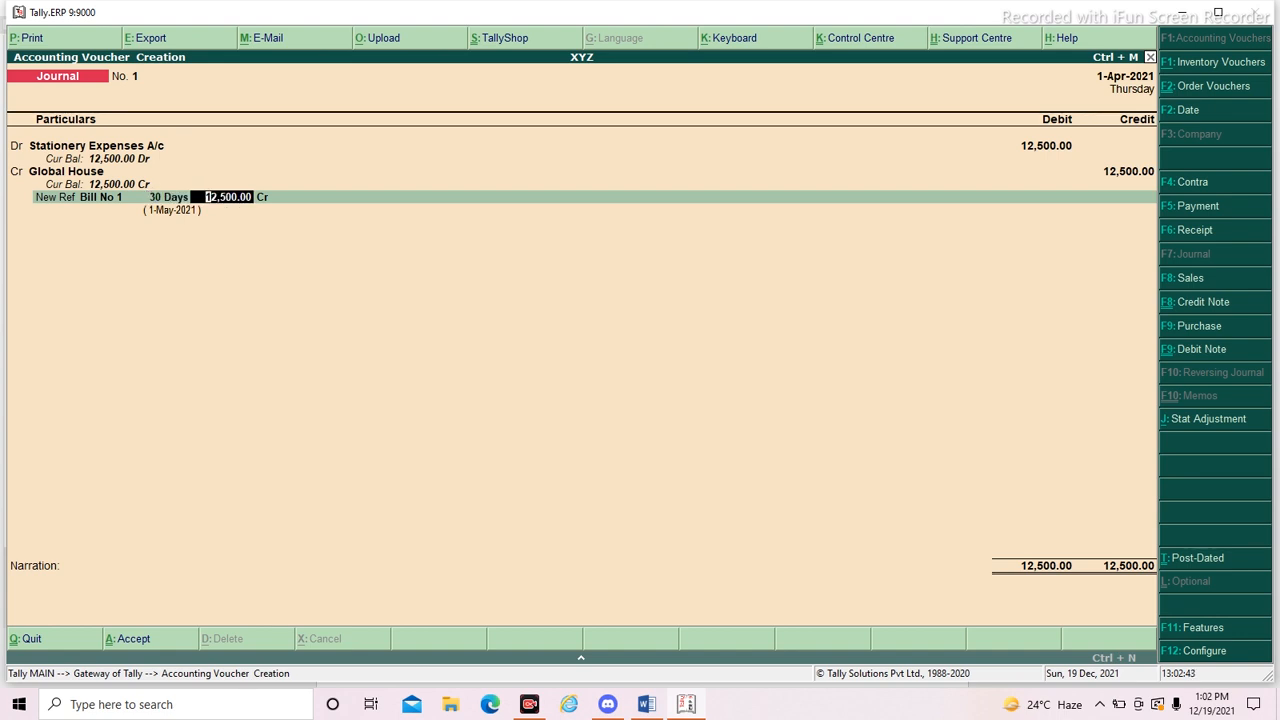
key("Return")
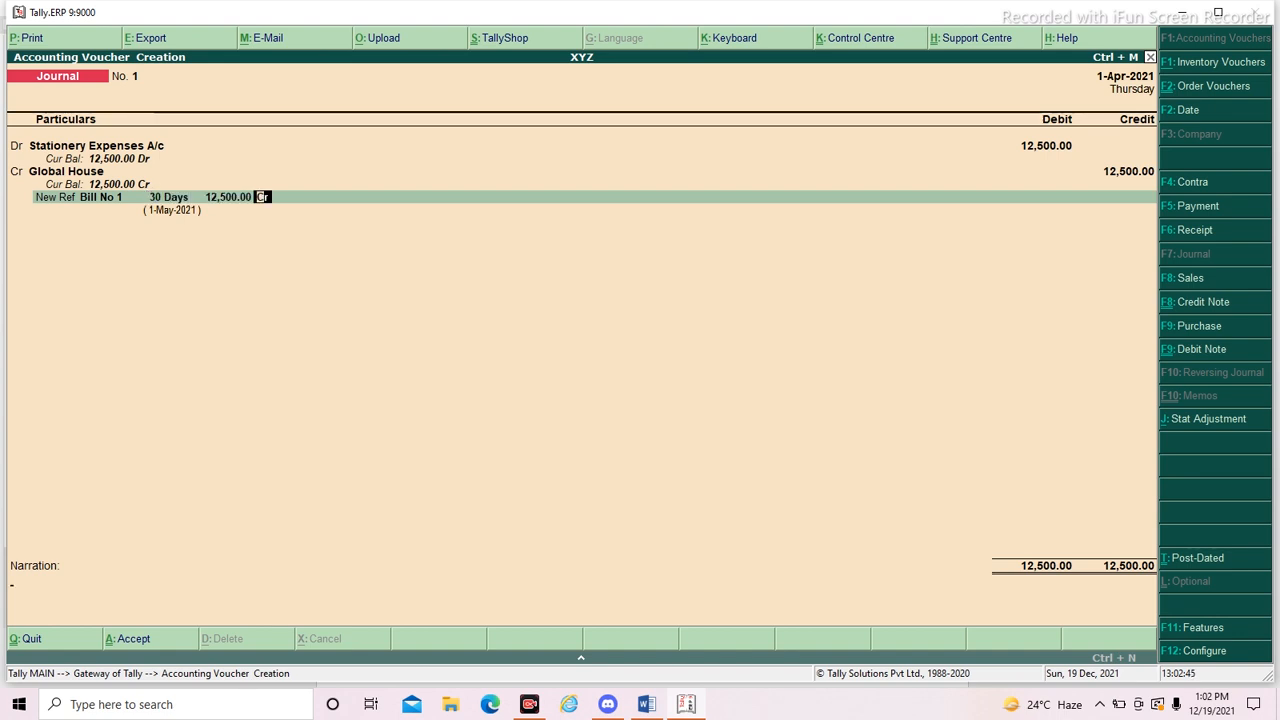
key("Return")
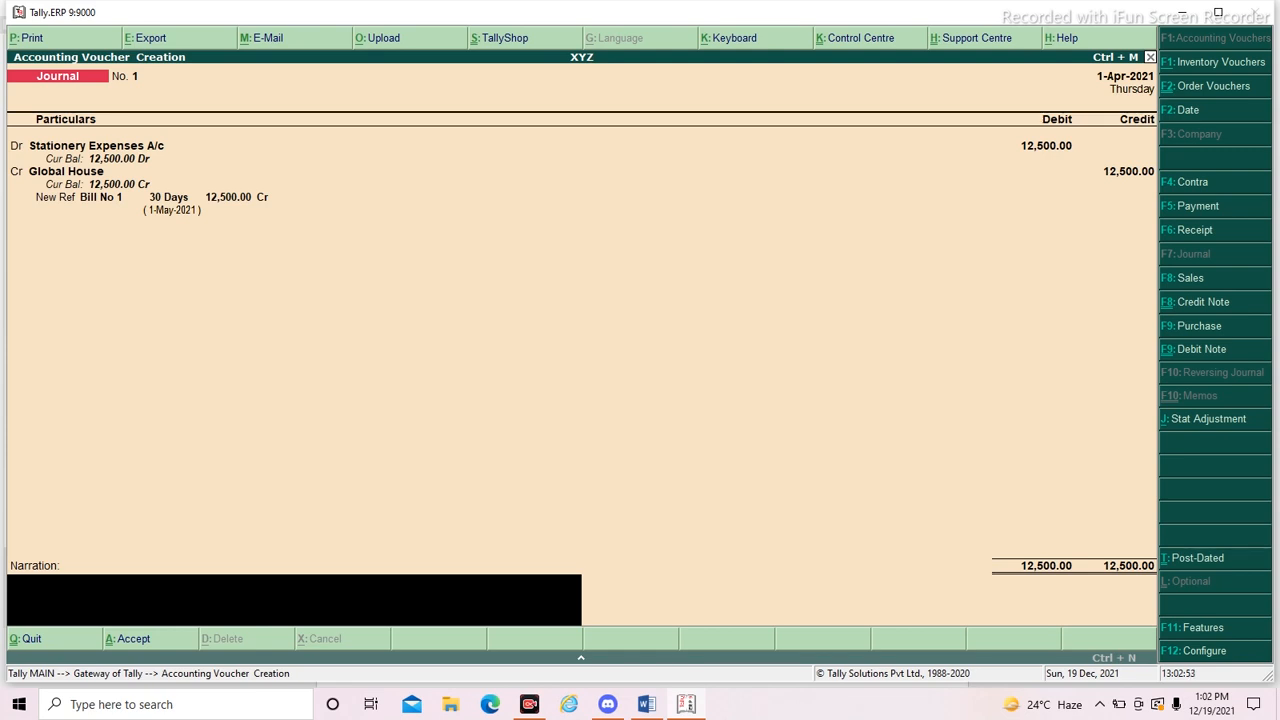
key("Return")
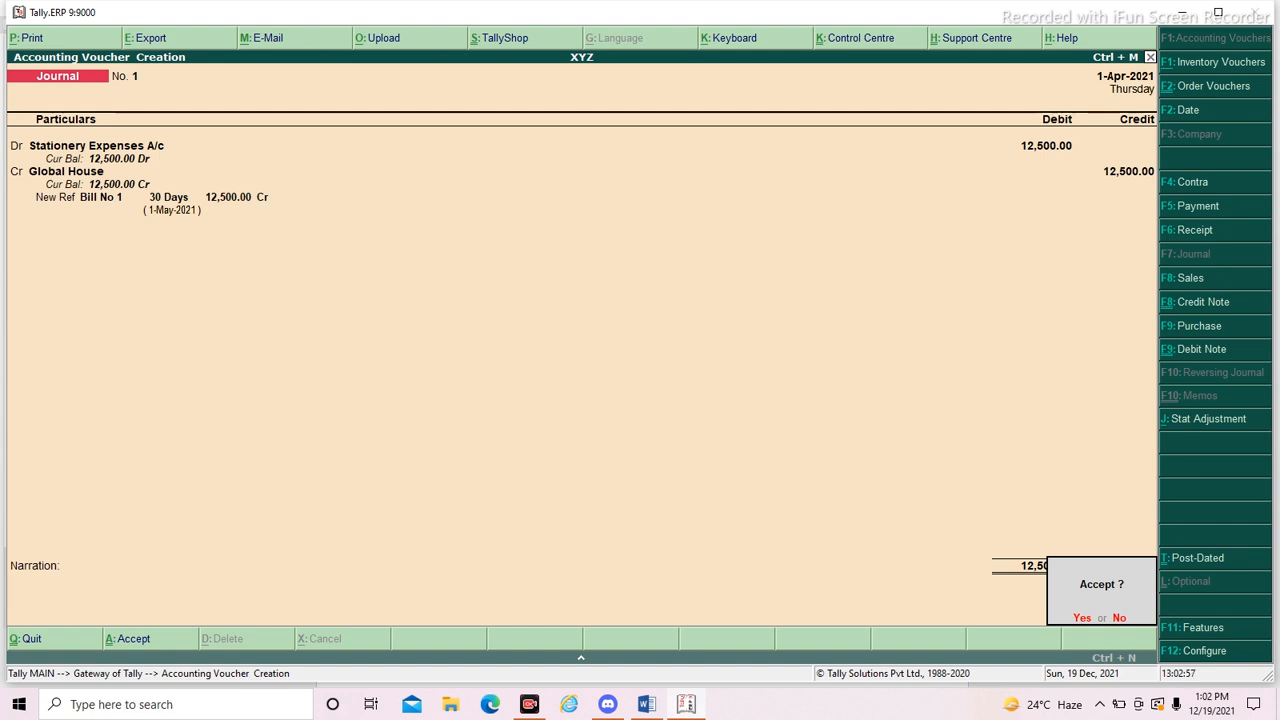
key("Return")
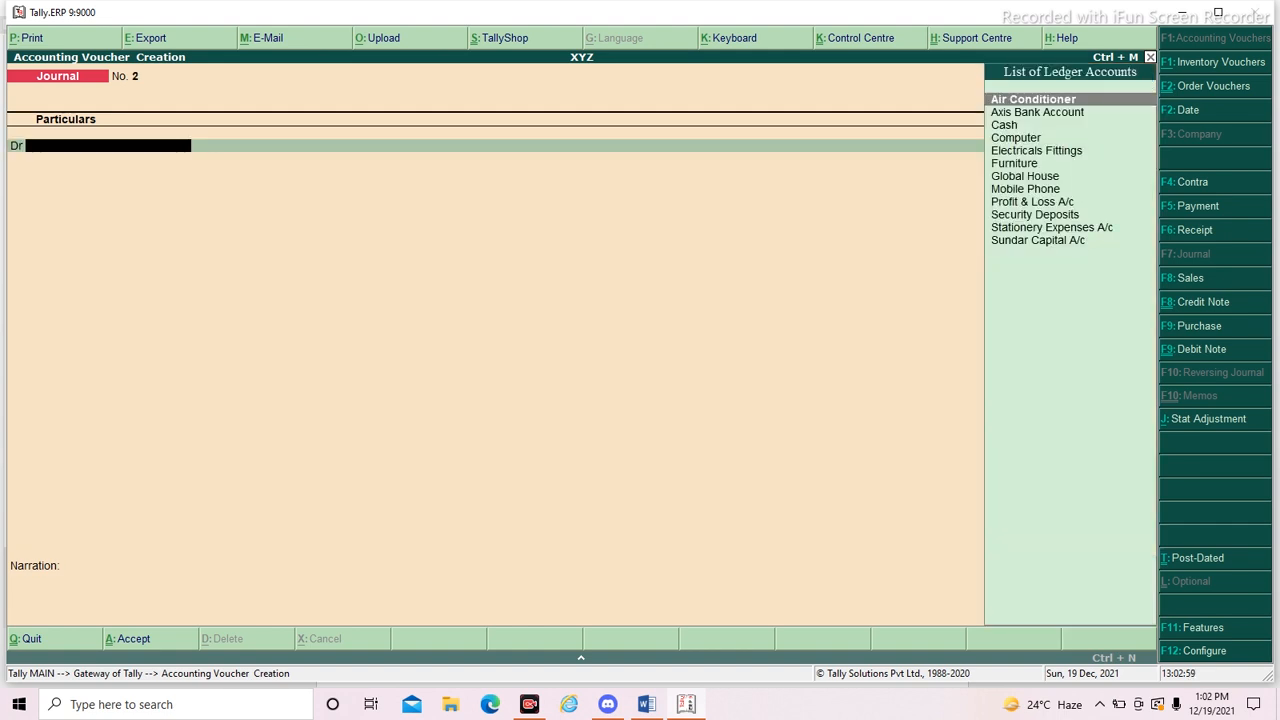
key("Escape")
key("Return")
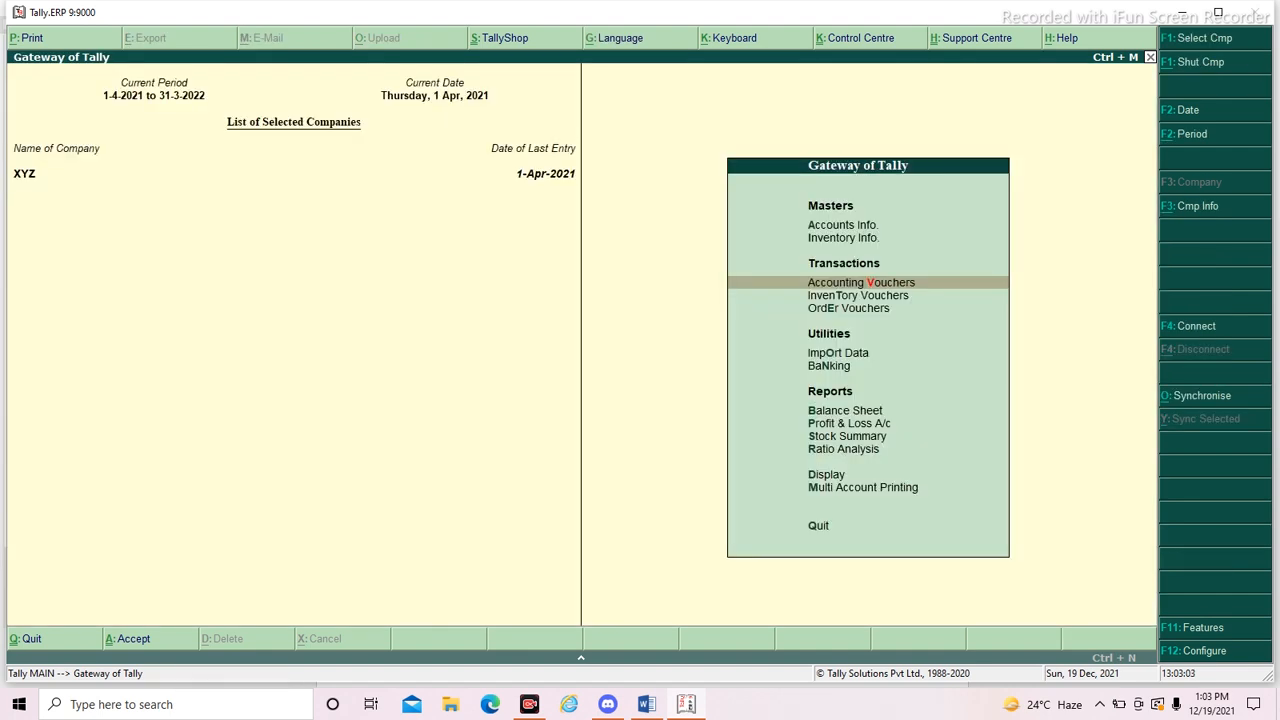
- Review the Profit & Loss A/c and its Indirect Expenses group summary, and return to the Gateway of Tally
key("Down")
key("Down")
key("Down")
key("Down")
key("Down")
key("Down")
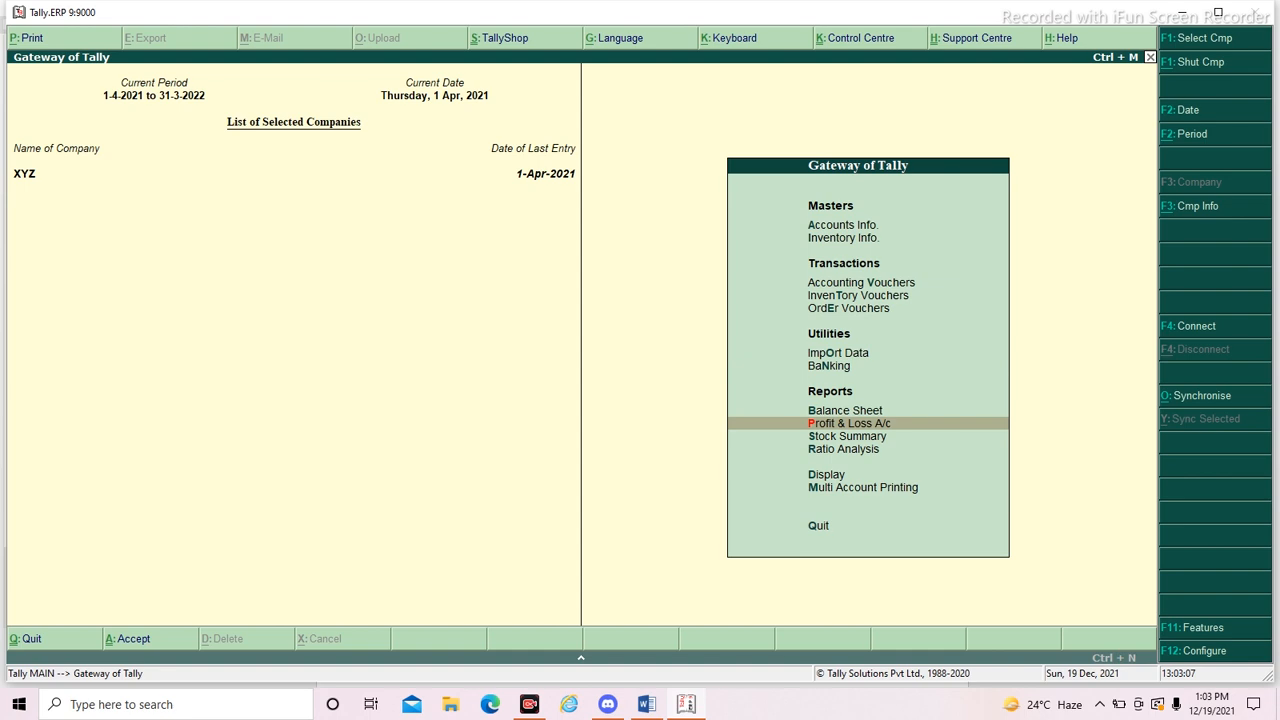
key("Return")
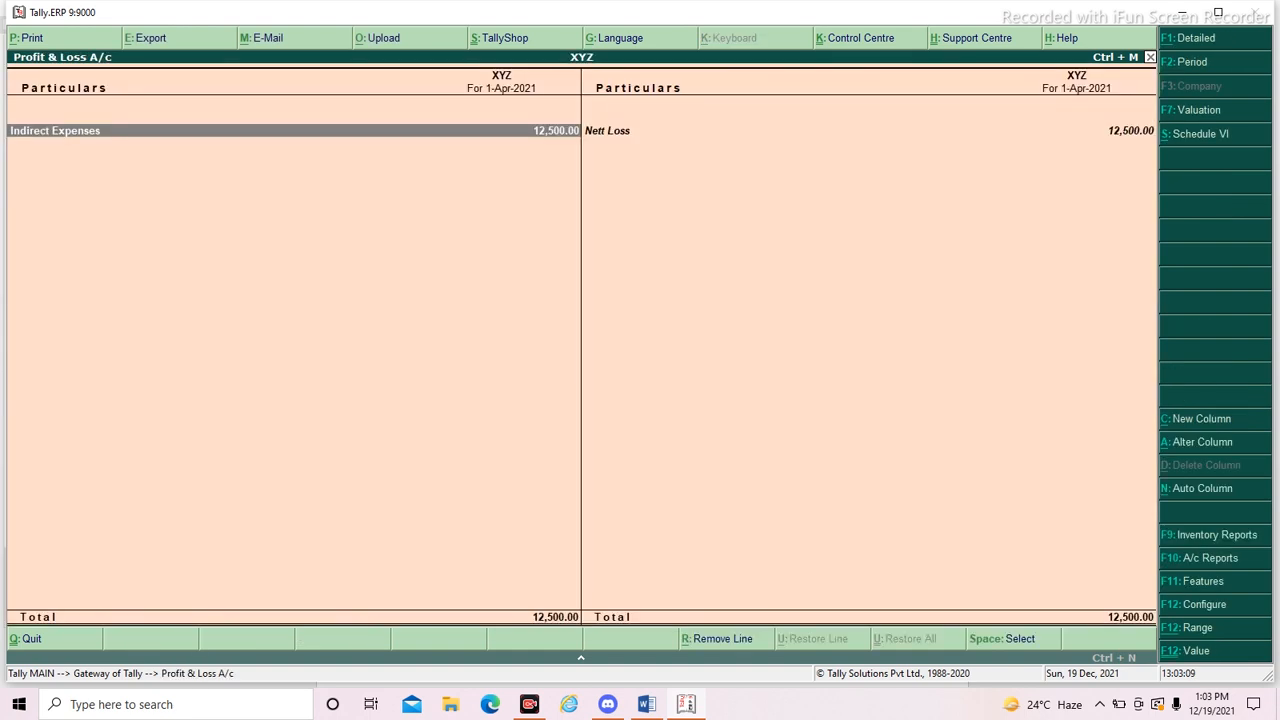
key("Return")
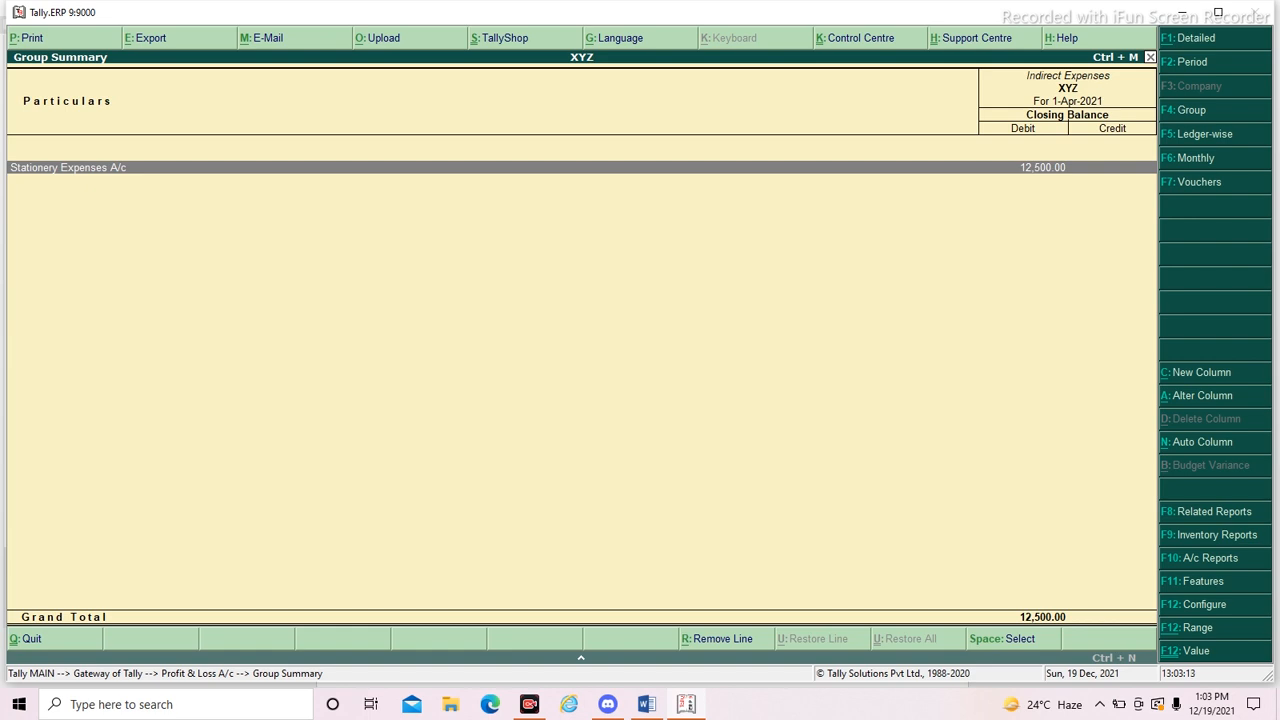
key("Escape")
key("Escape")
- Examine the Balance Sheet from Current Liabilities down to Global House's monthly summary, and return to the Gateway of Tally
key("Up")
key("Return")
key("Down")
key("Down")
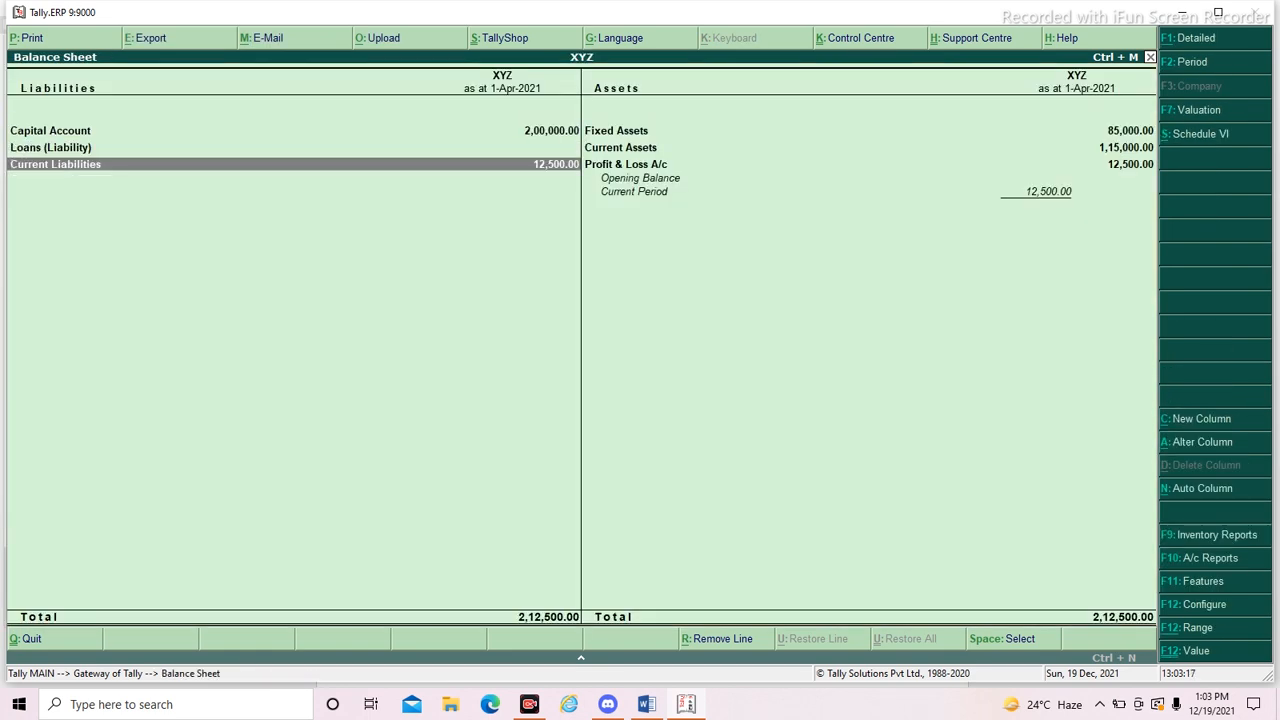
key("Return")
key("Return")
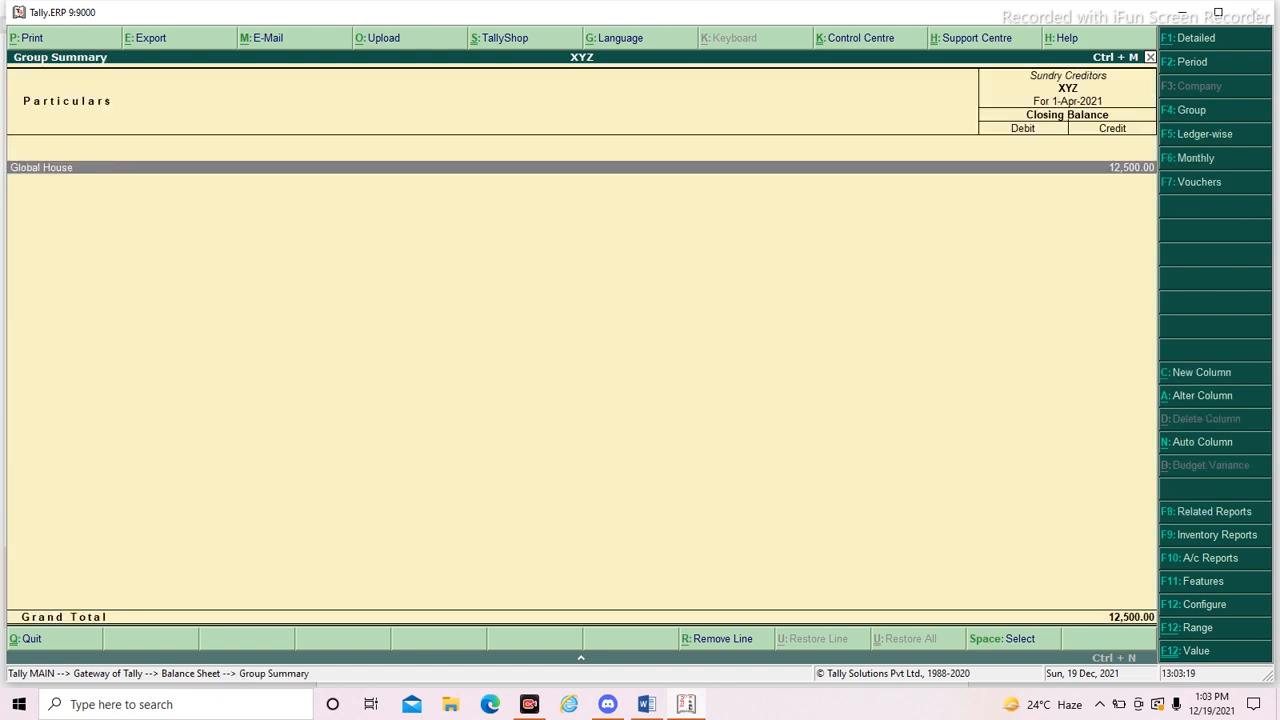
key("Return")
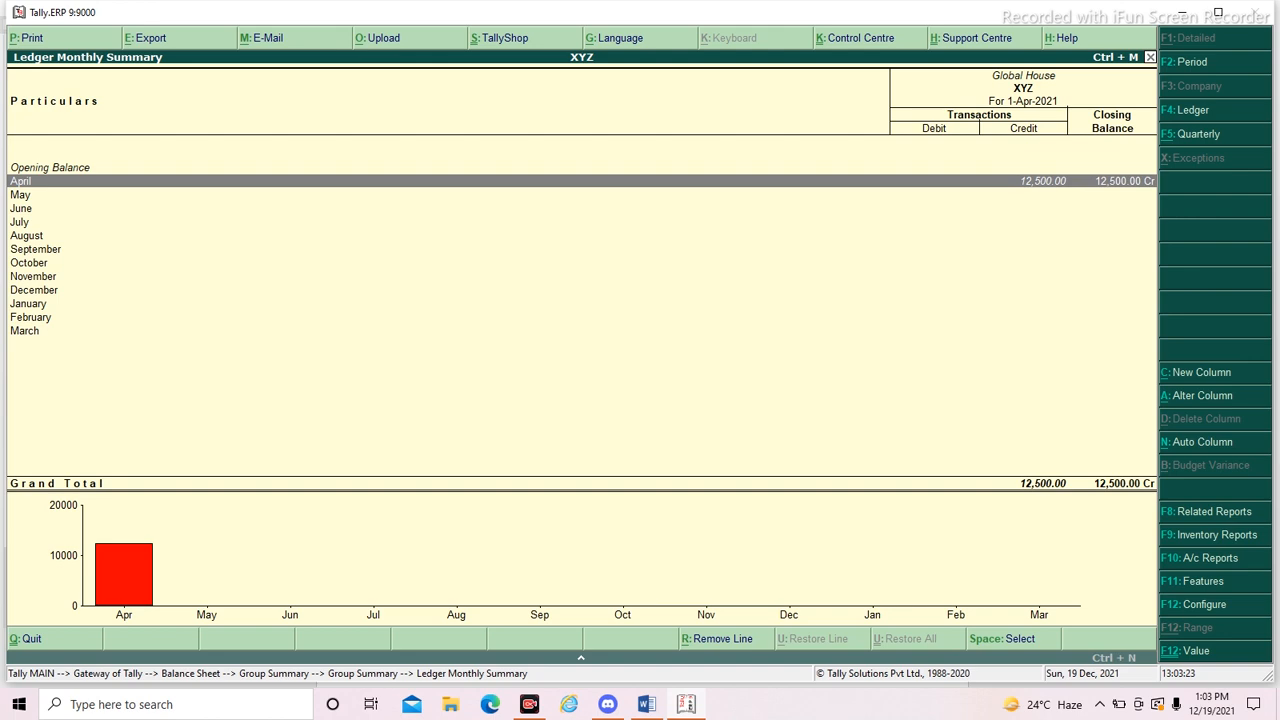
key("Escape")
key("Escape")
key("Escape")
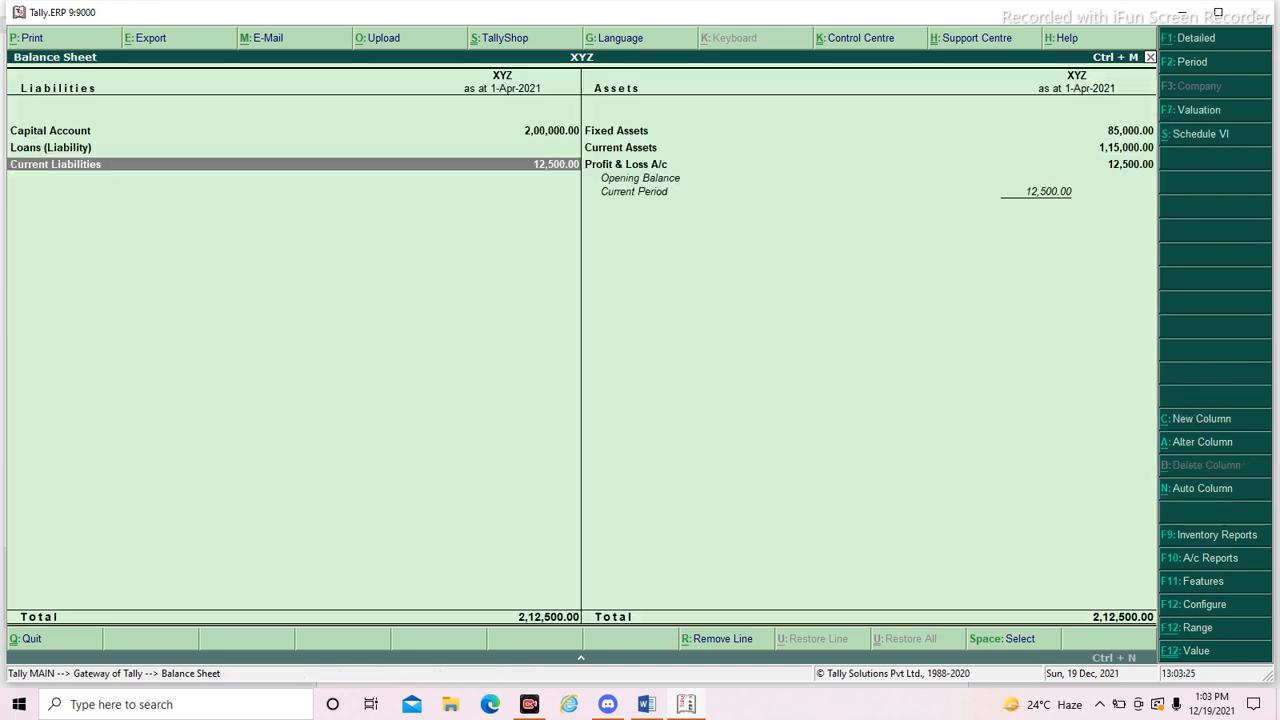
key("Escape")
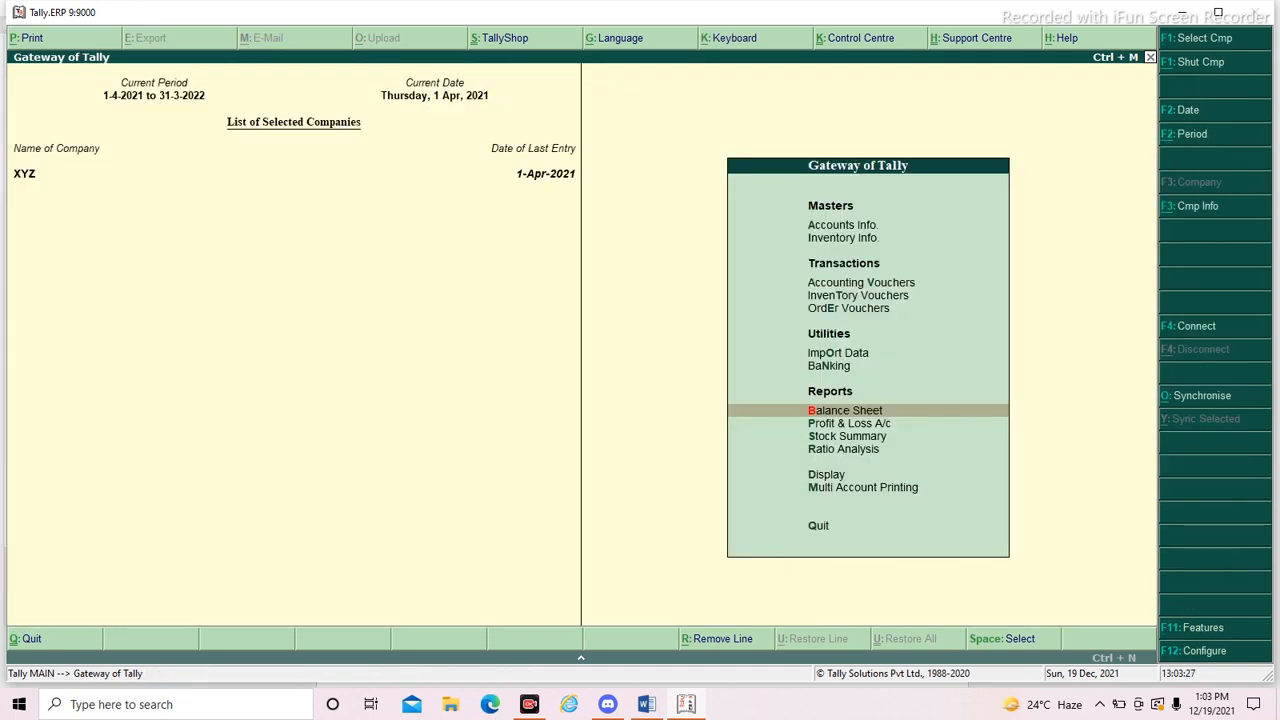
- Read transaction 7 in the Word document, and open single ledger creation under Accounts Info. in Tally.ERP 9
key("alt+Tab")
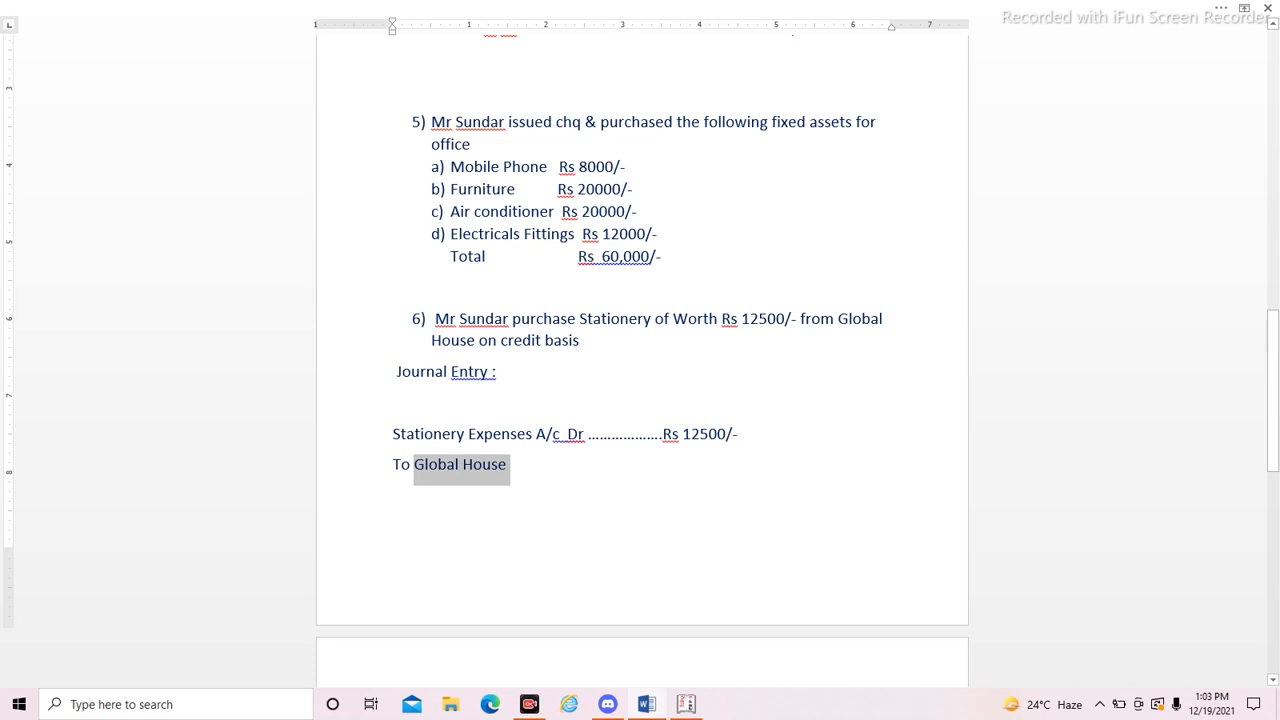
scroll(642, 360, "down", 7)
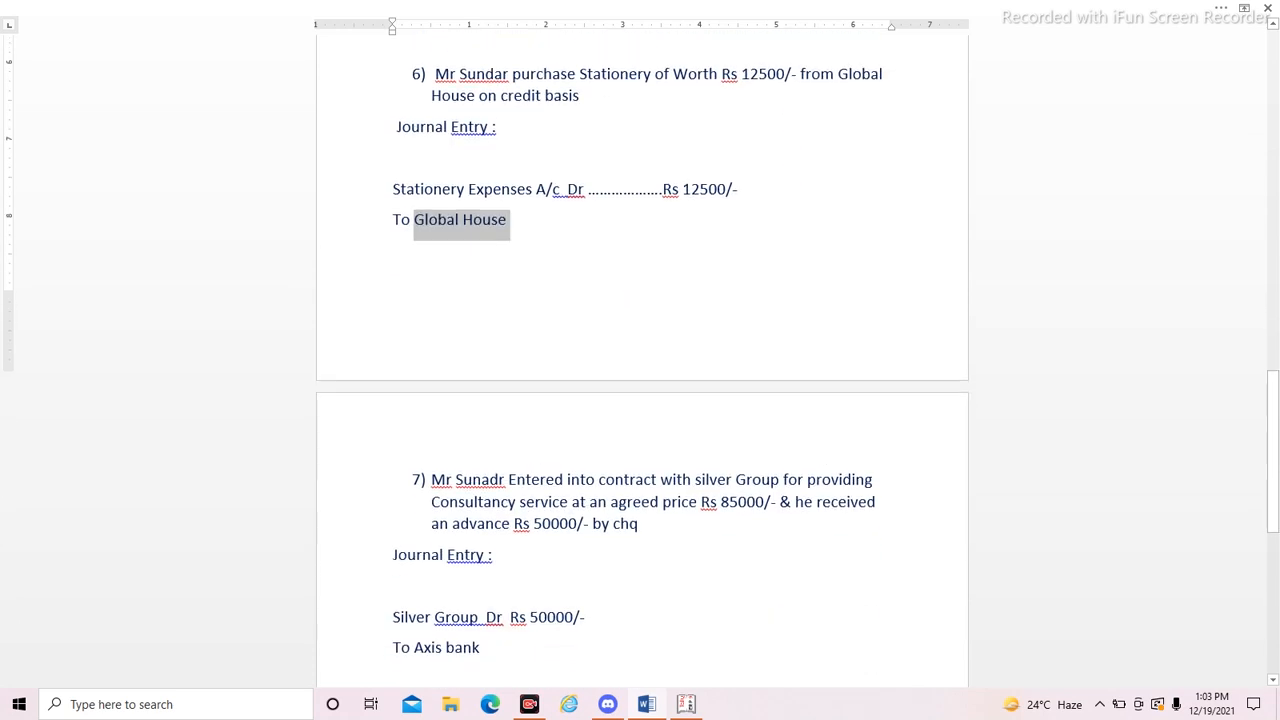
scroll(642, 360, "down", 2)
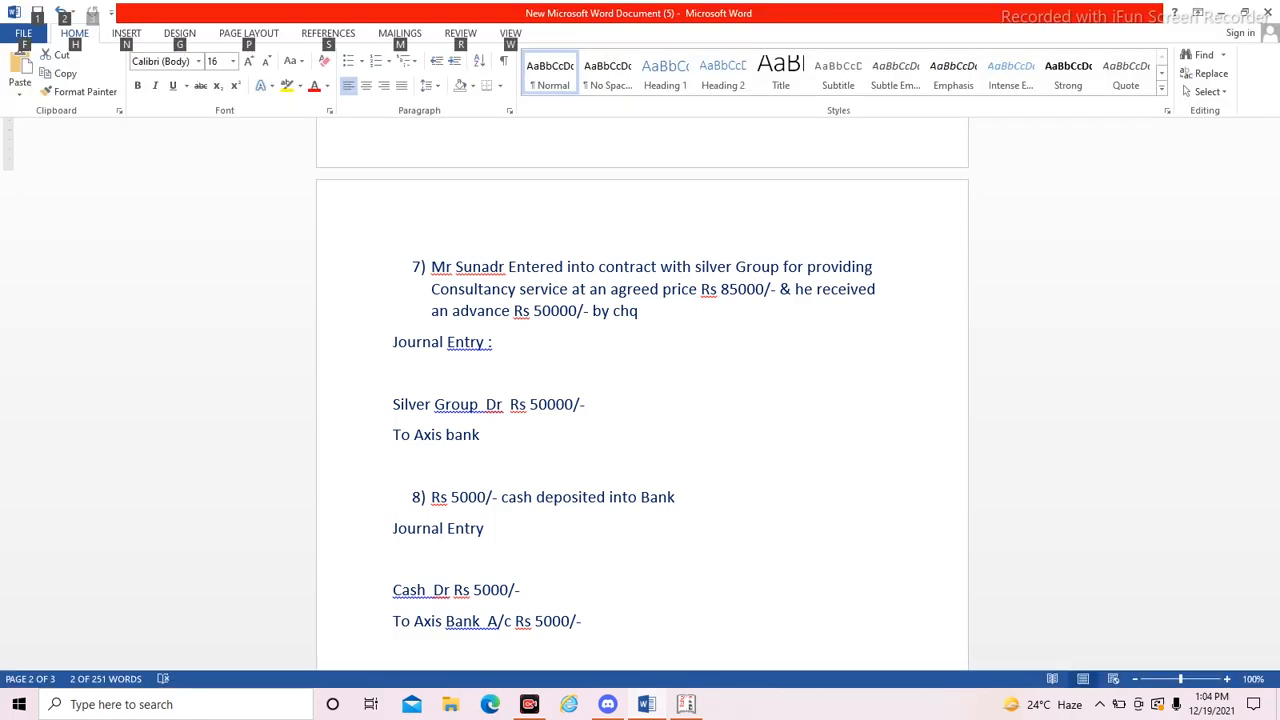
key("alt+Tab")
key("Up")
key("Up")
key("Up")
key("Up")
key("Up")
key("Up")
key("Up")
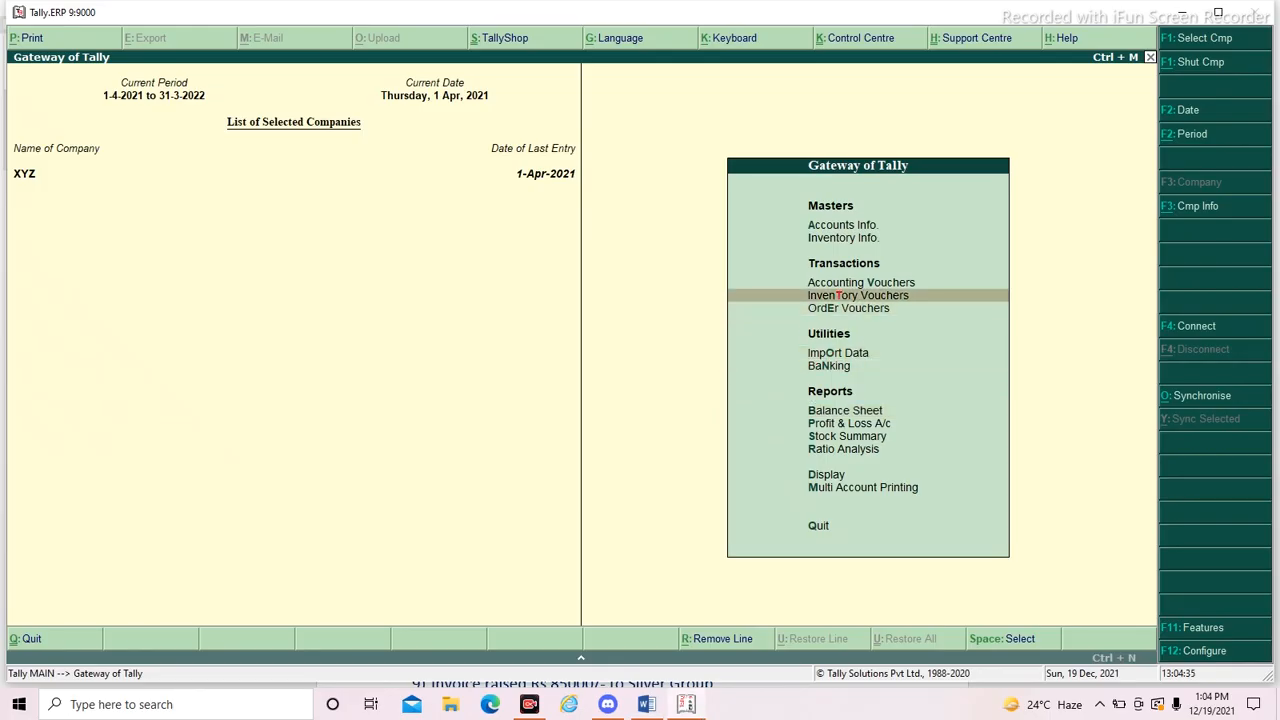
key("Return")
key("Down")
key("Return")
key("Return")
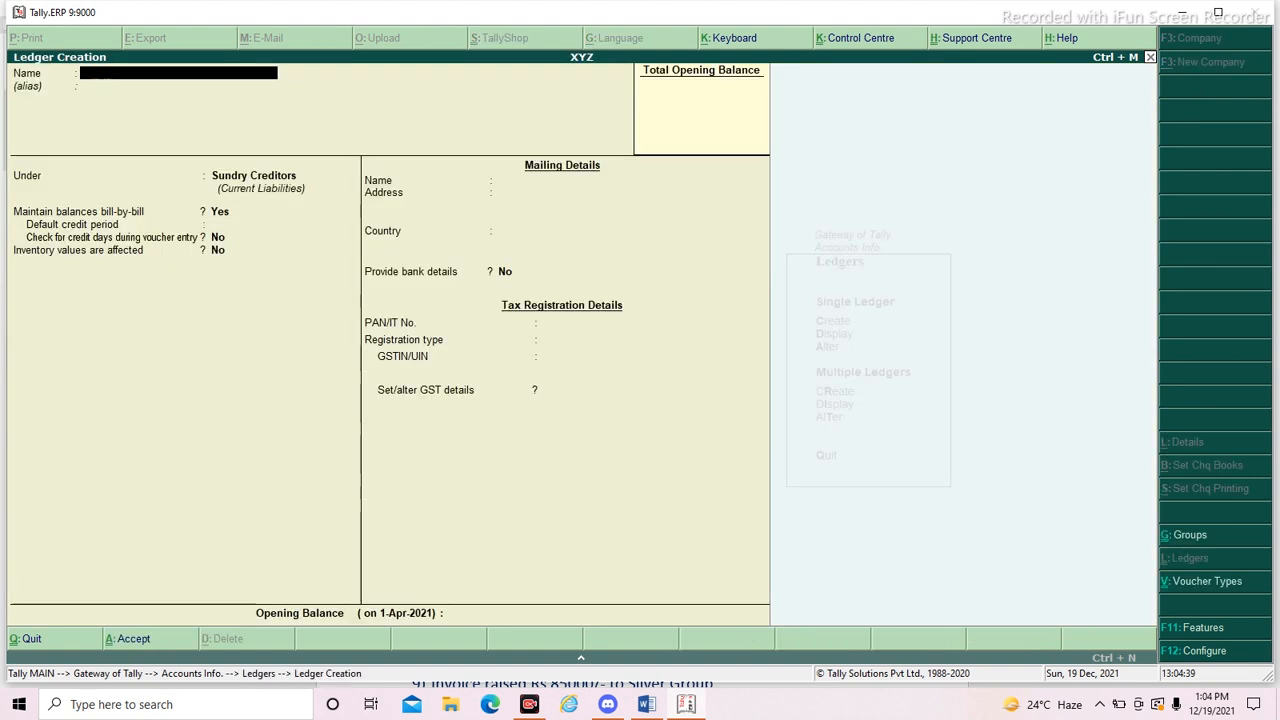
- Name the ledger Silver Group, checking the name in the Word document, and place it under Sundry Debtors
key("alt+Tab")
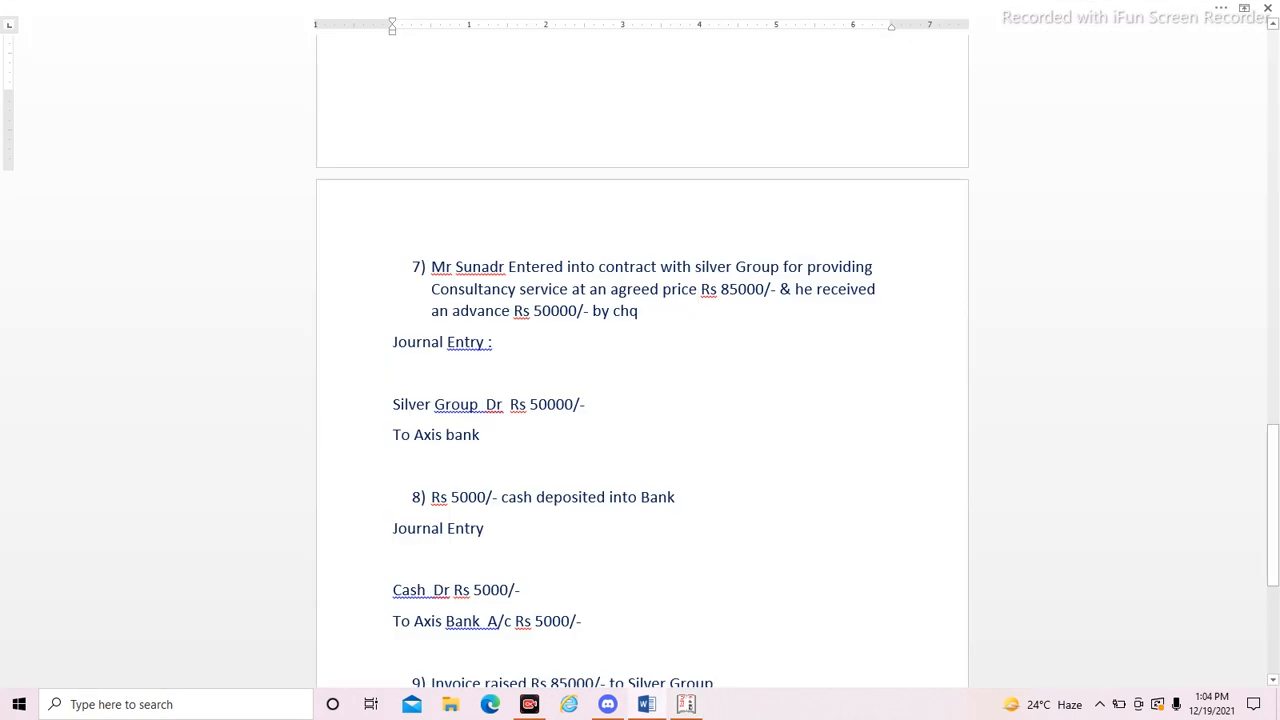
key("alt+Tab")
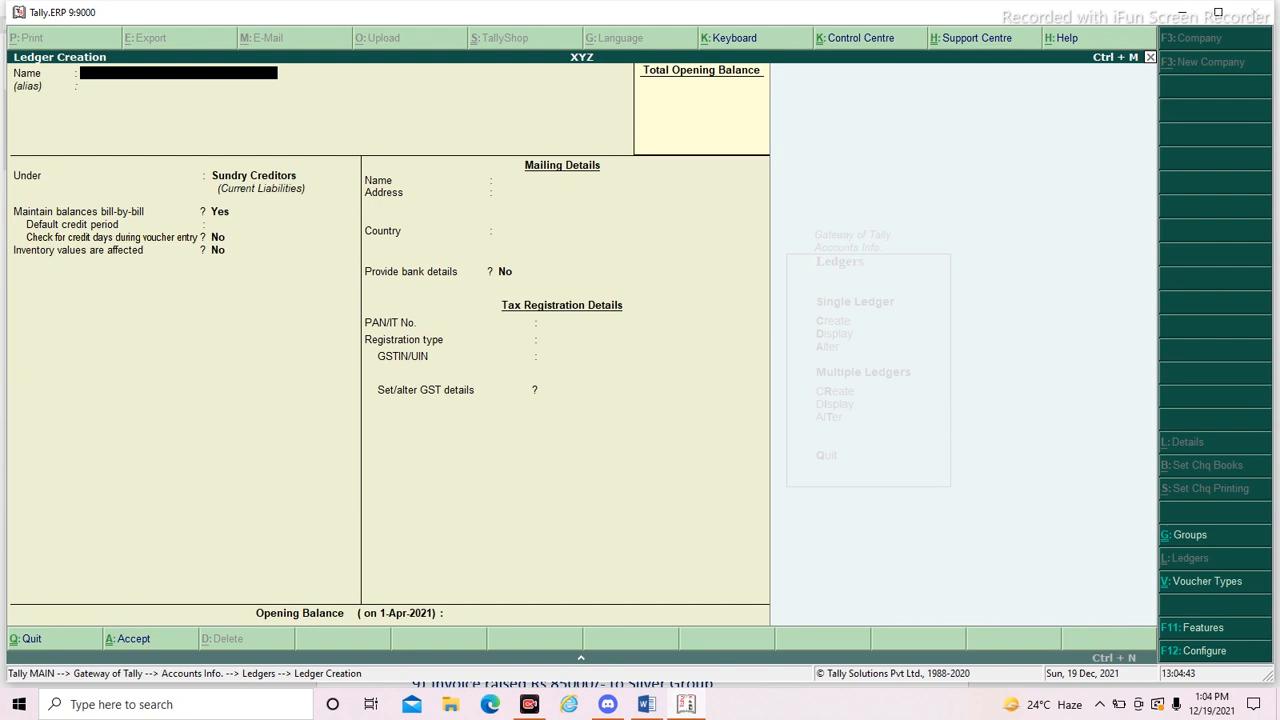
type("Silver Group")
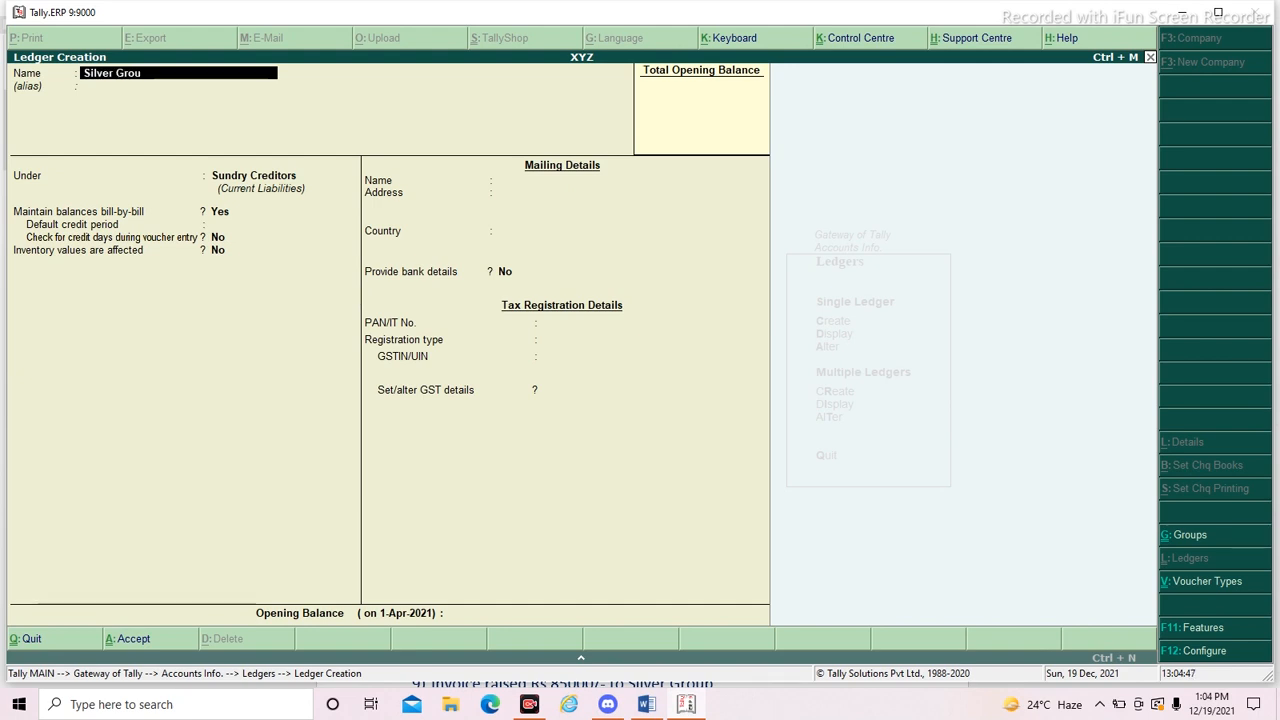
key("Return")
key("Return")
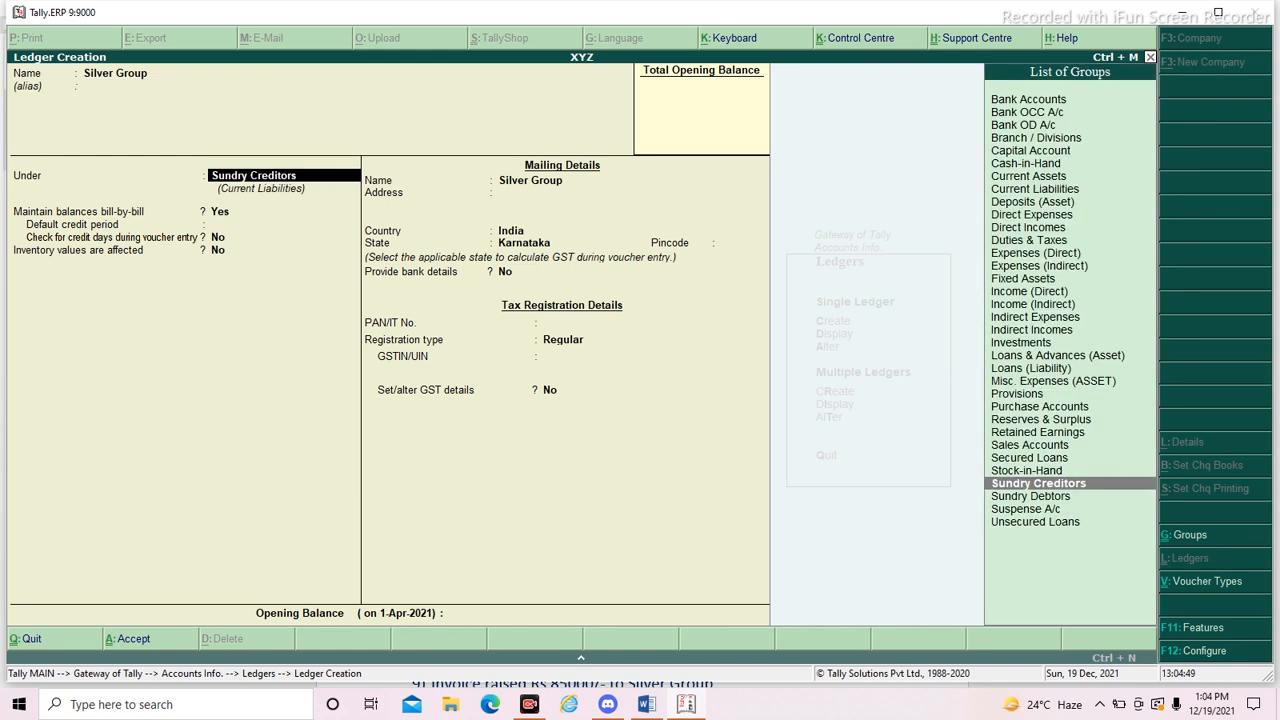
key("Down")
key("Return")
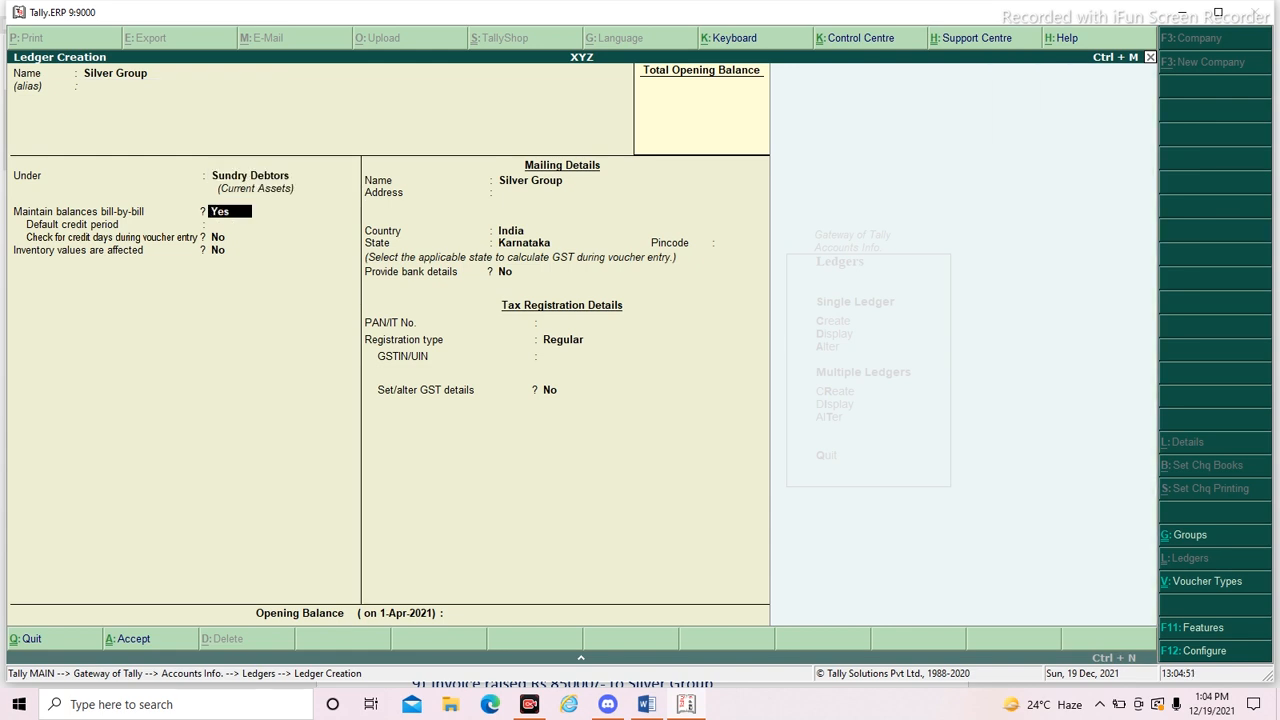
- Keep bill-by-bill balances on, set the default credit period to 30 days, and save the Silver Group ledger with the remaining defaults
key("Return")
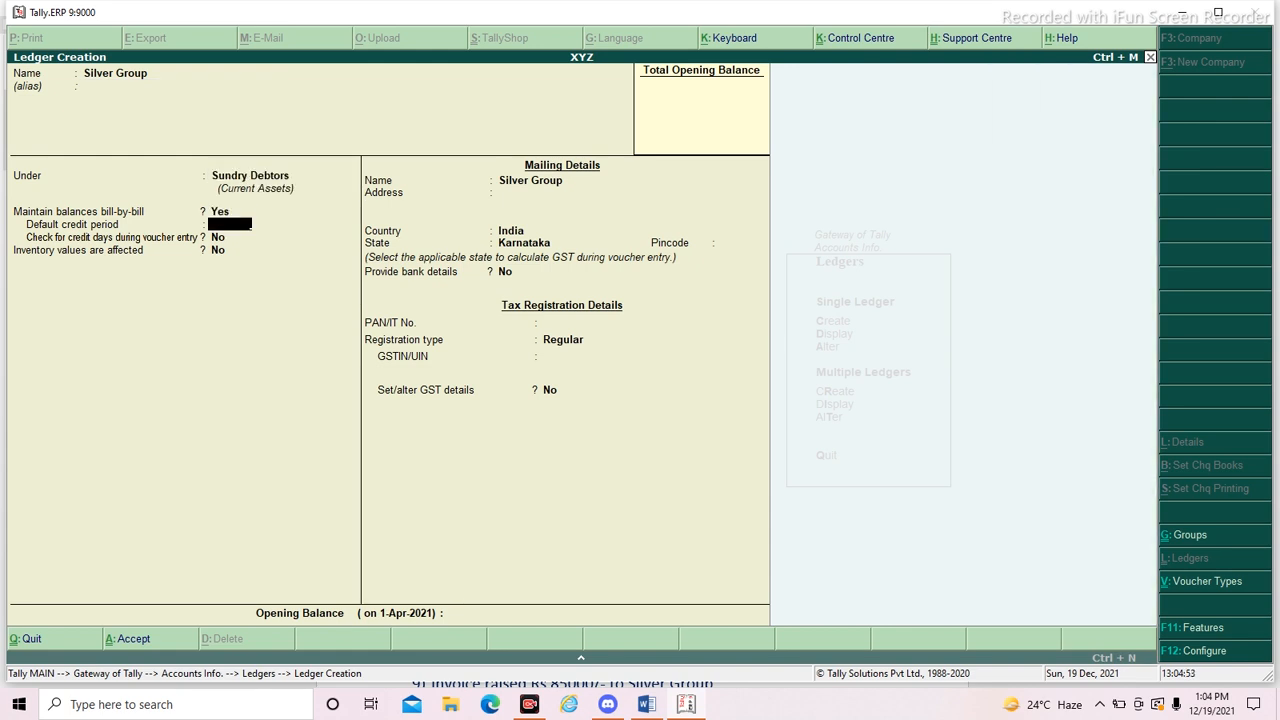
type("30")
key("Return")
key("Return")
key("Return")
key("Return")
key("Return")
key("Return")
key("Return")
key("Return")
key("Return")
key("Return")
key("Return")
key("Return")
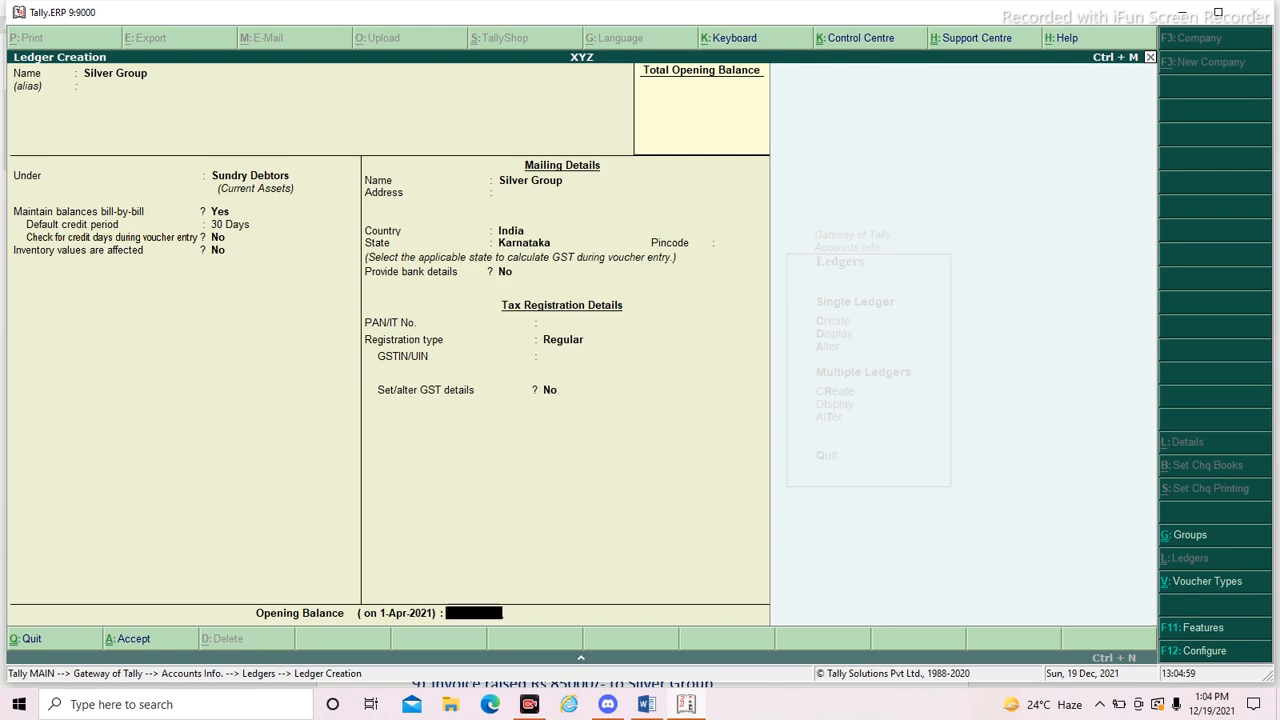
key("Return")
key("Return")
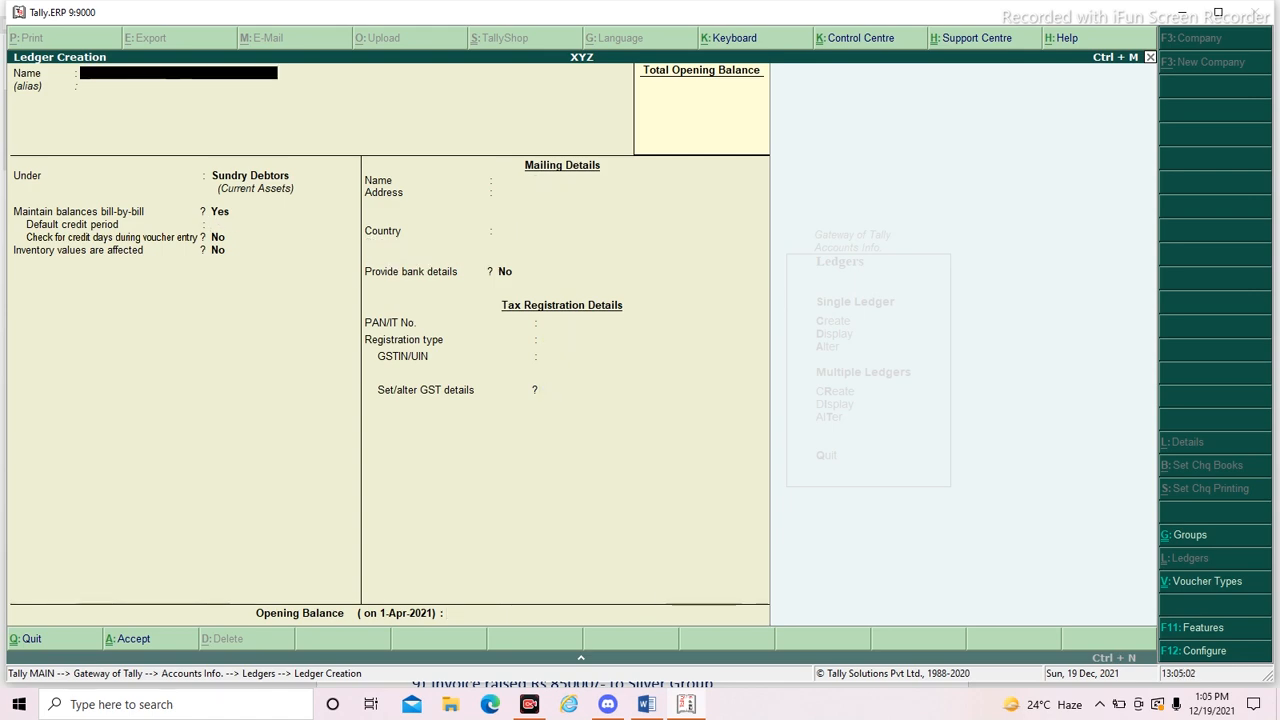
- Check transaction 7 in the Word document again, quit ledger creation in Tally.ERP 9 and return to the Gateway of Tally
key("alt+Tab")
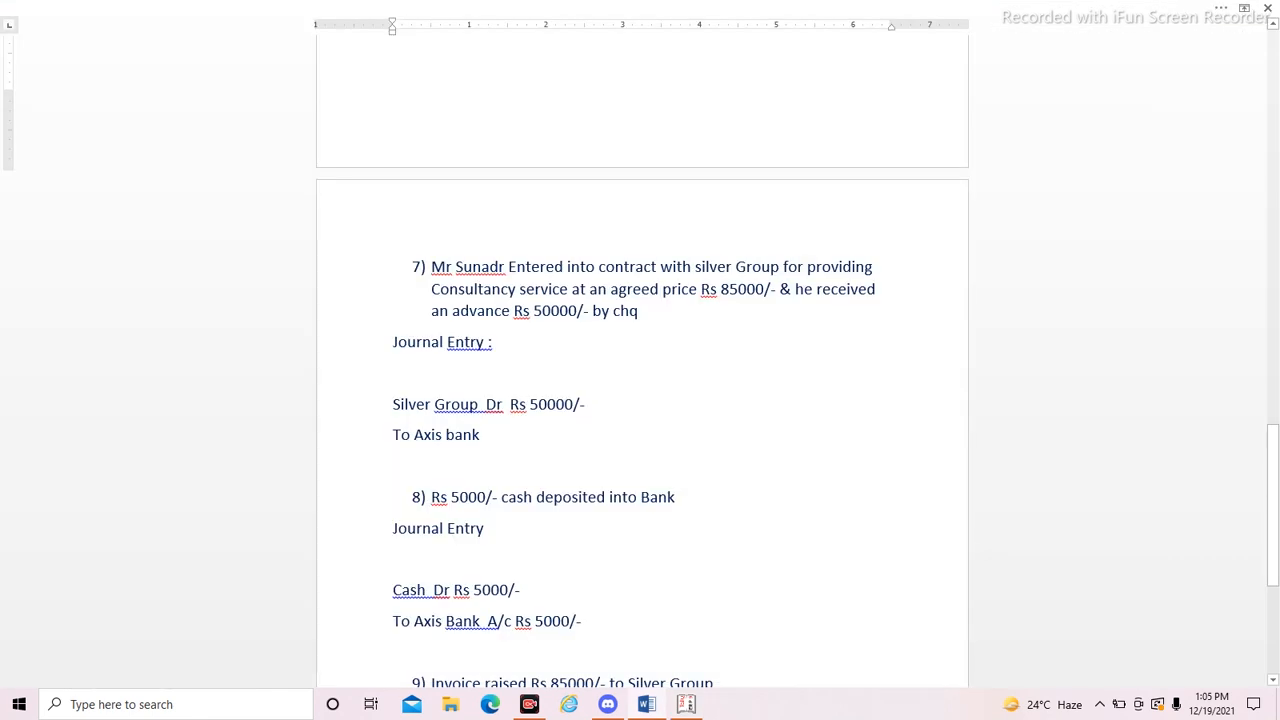
key("alt+Tab")
key("Escape")
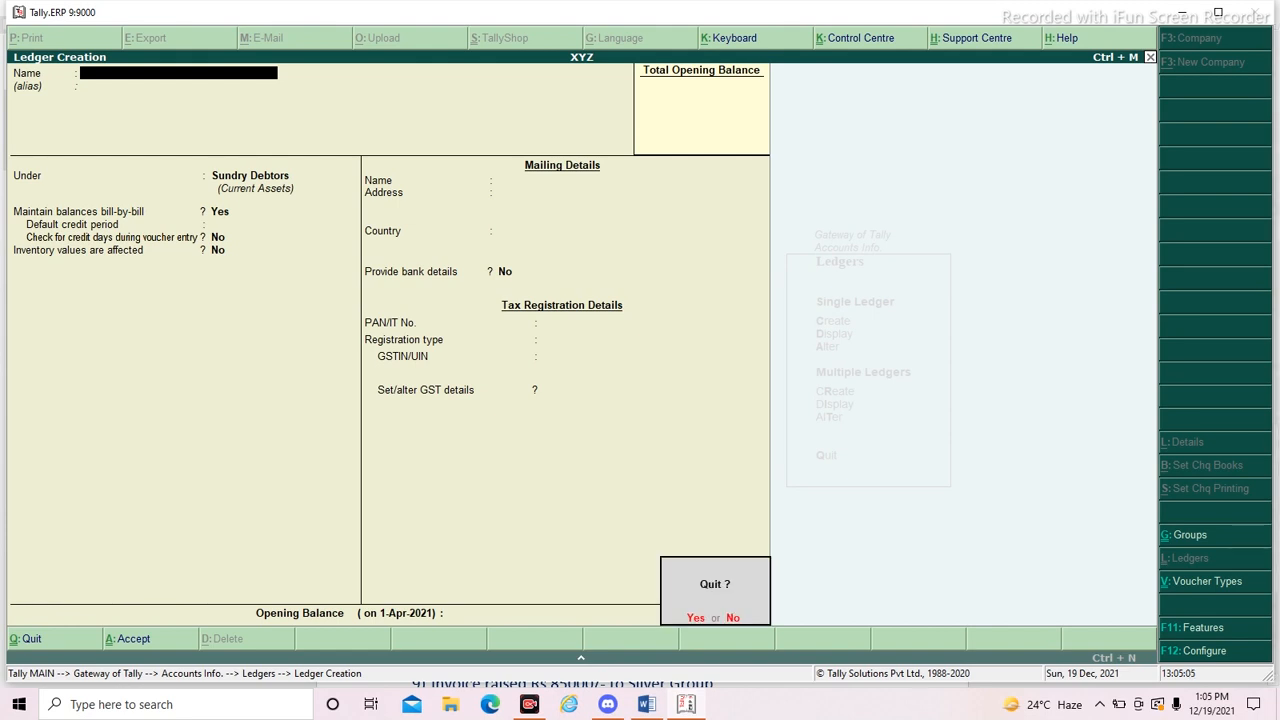
key("Return")
key("Escape")
key("Escape")
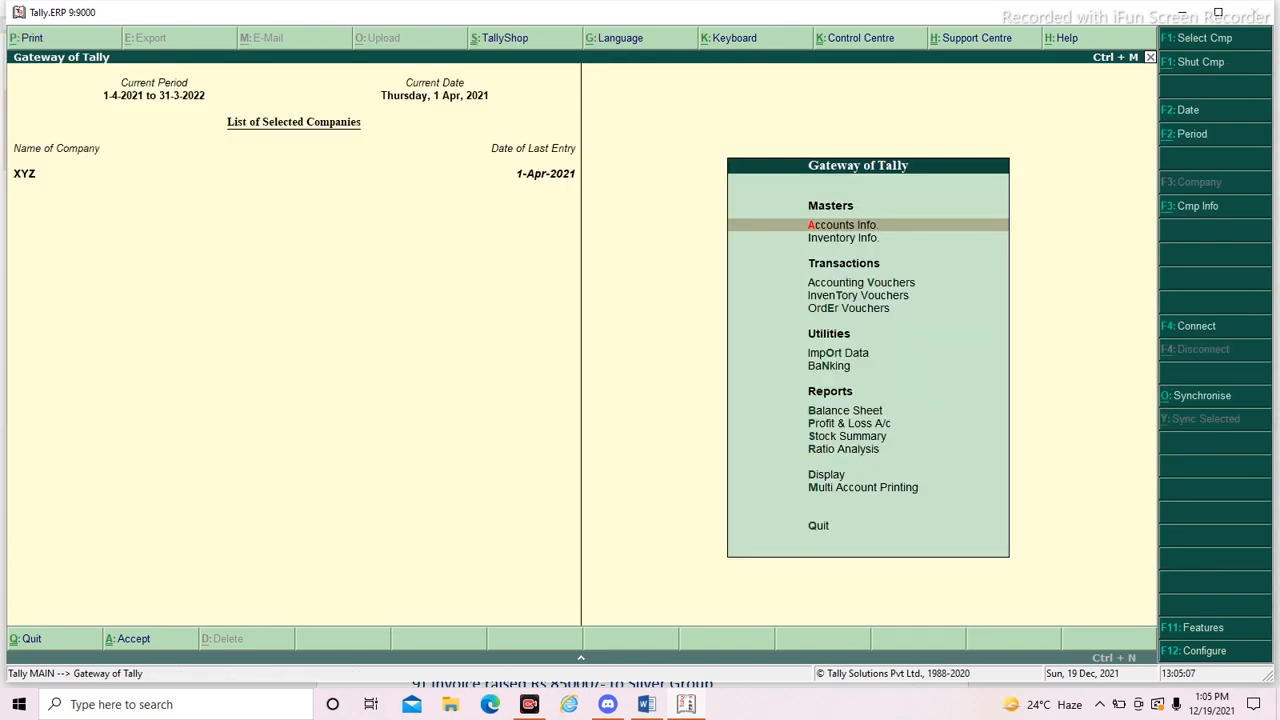
- Check transaction 7 in the Word document and start a Receipt voucher in Tally.ERP 9 with Axis Bank Account as the account
key("Down")
key("Down")
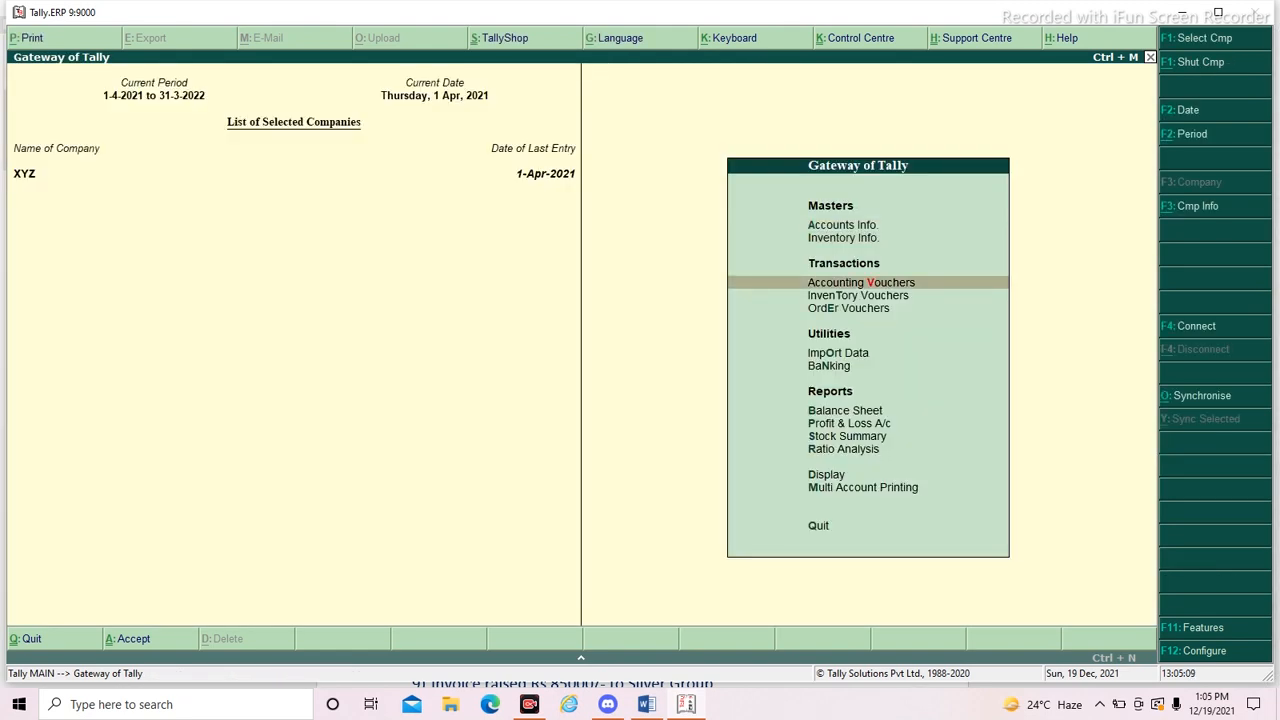
key("Return")
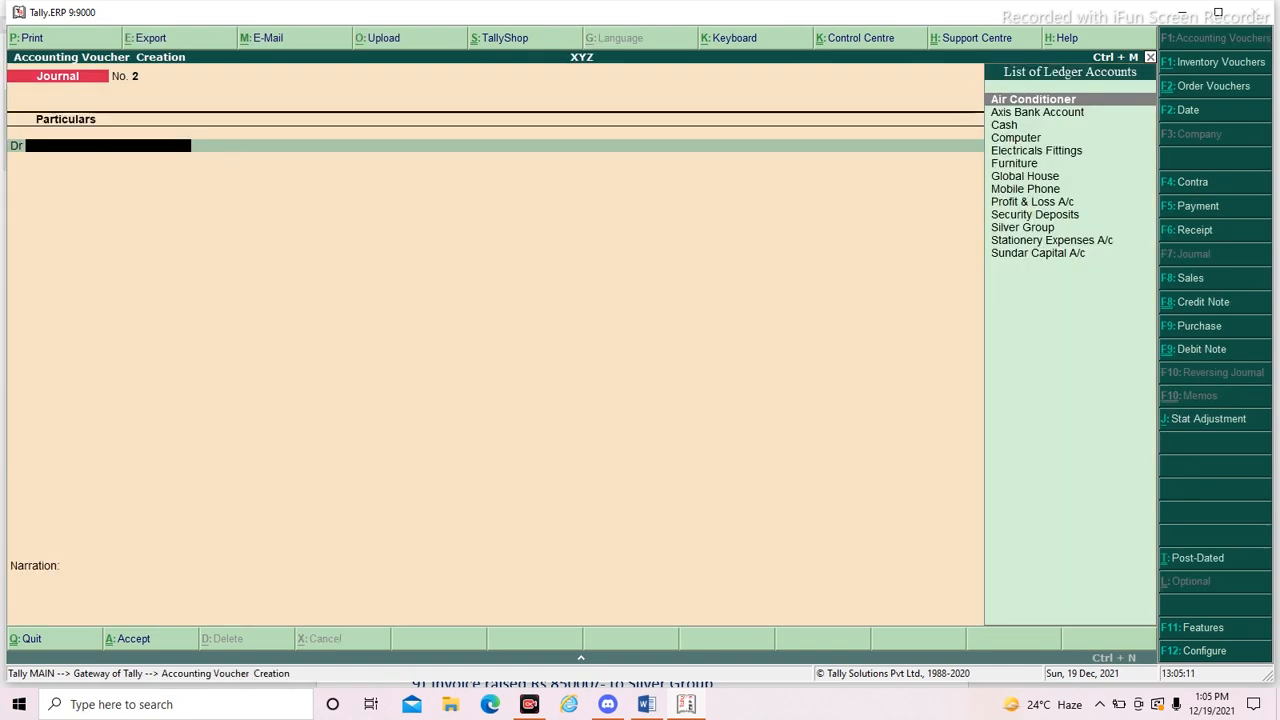
key("alt+Tab")
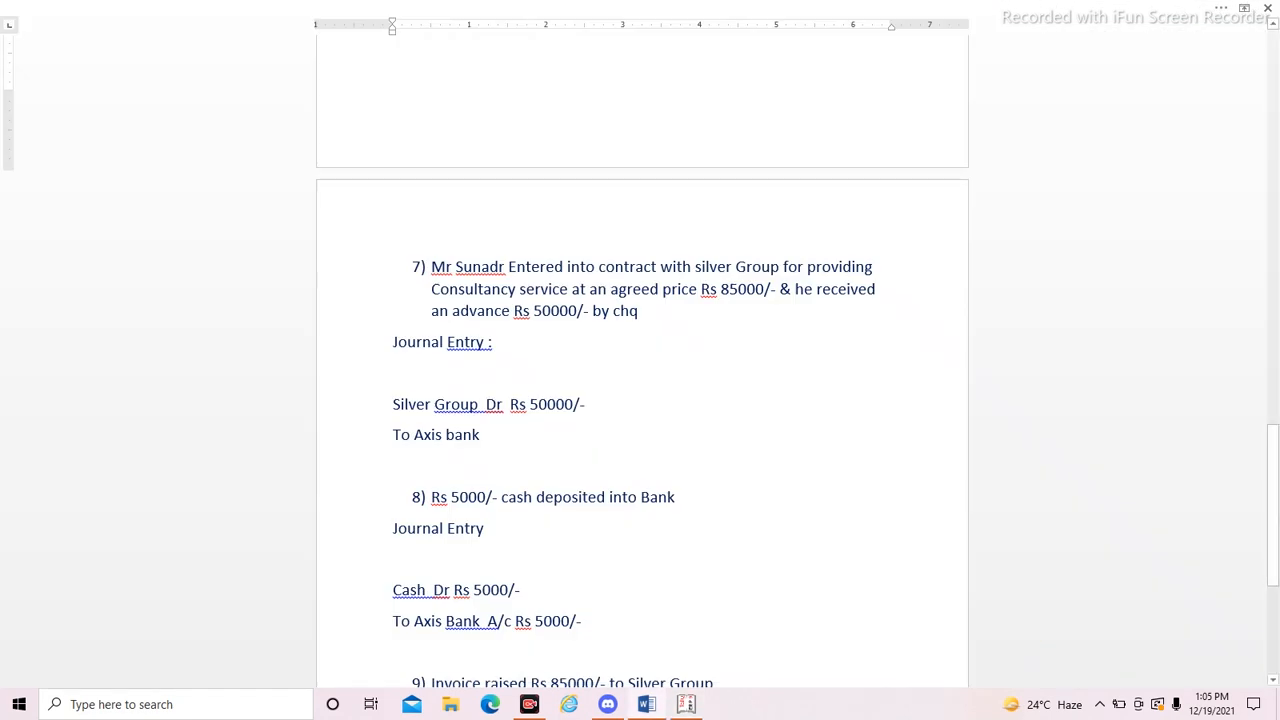
key("alt+Tab")
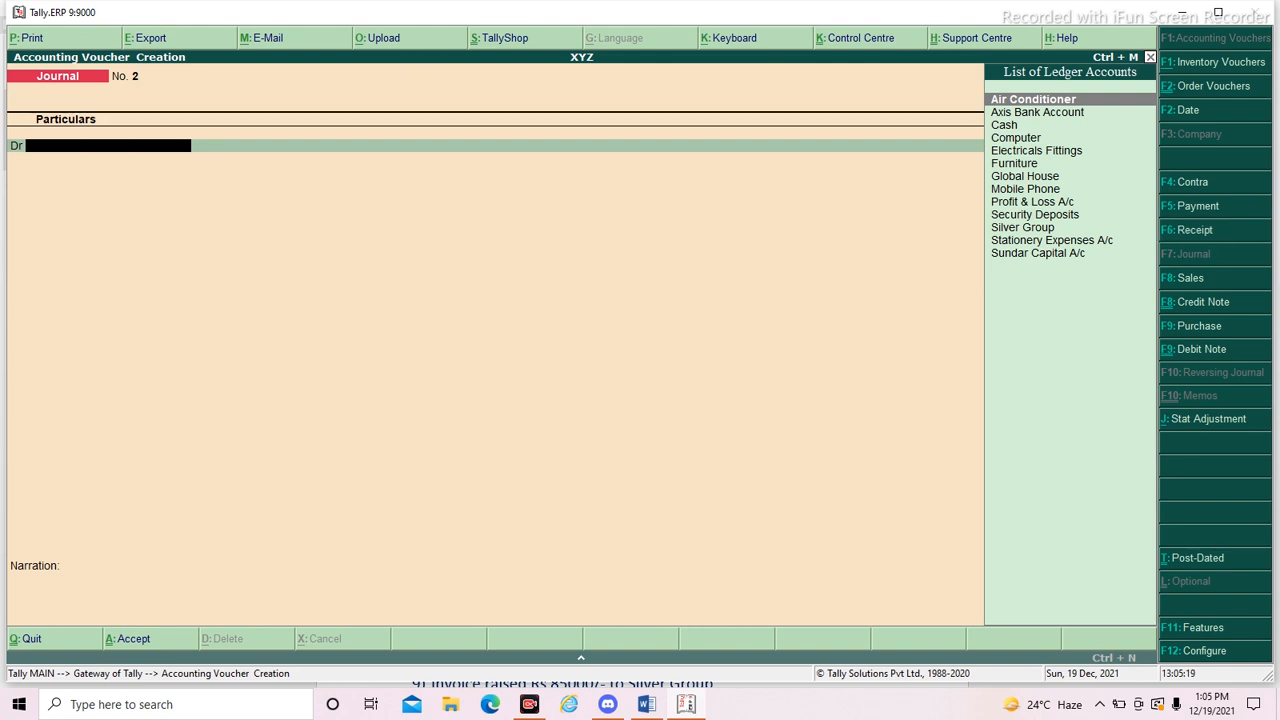
key("F6")
type("axi")
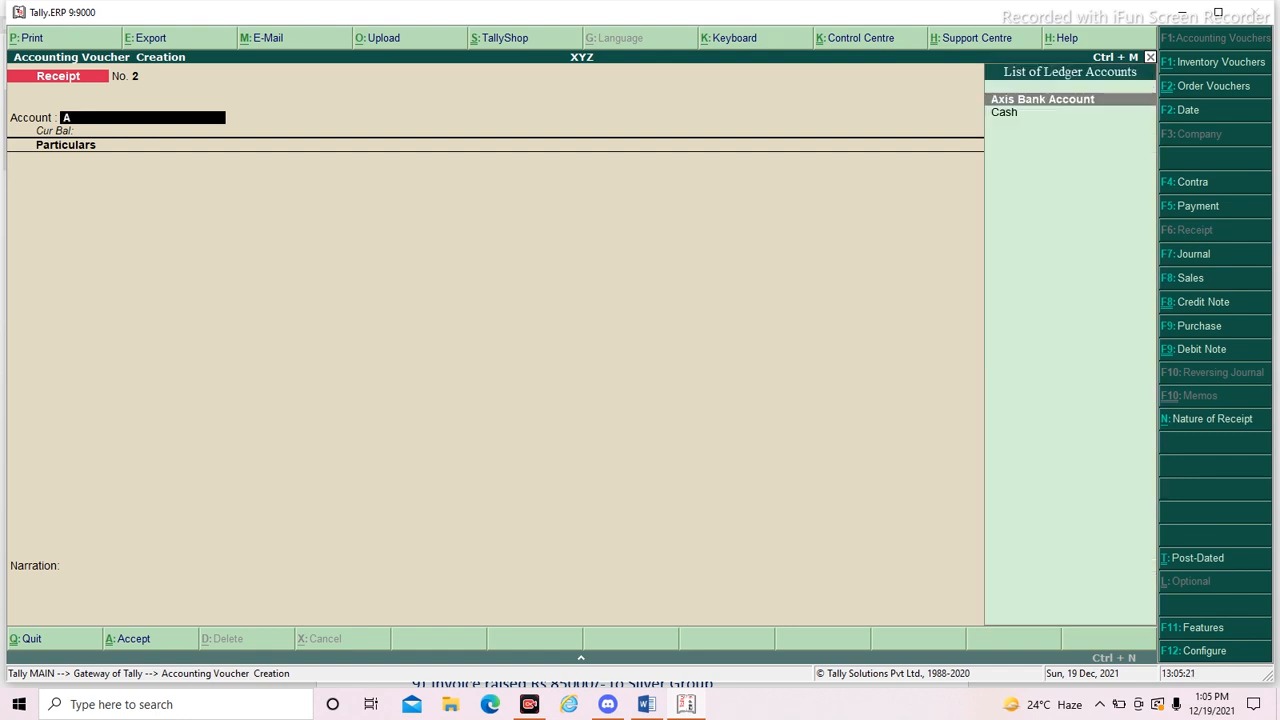
key("Return")
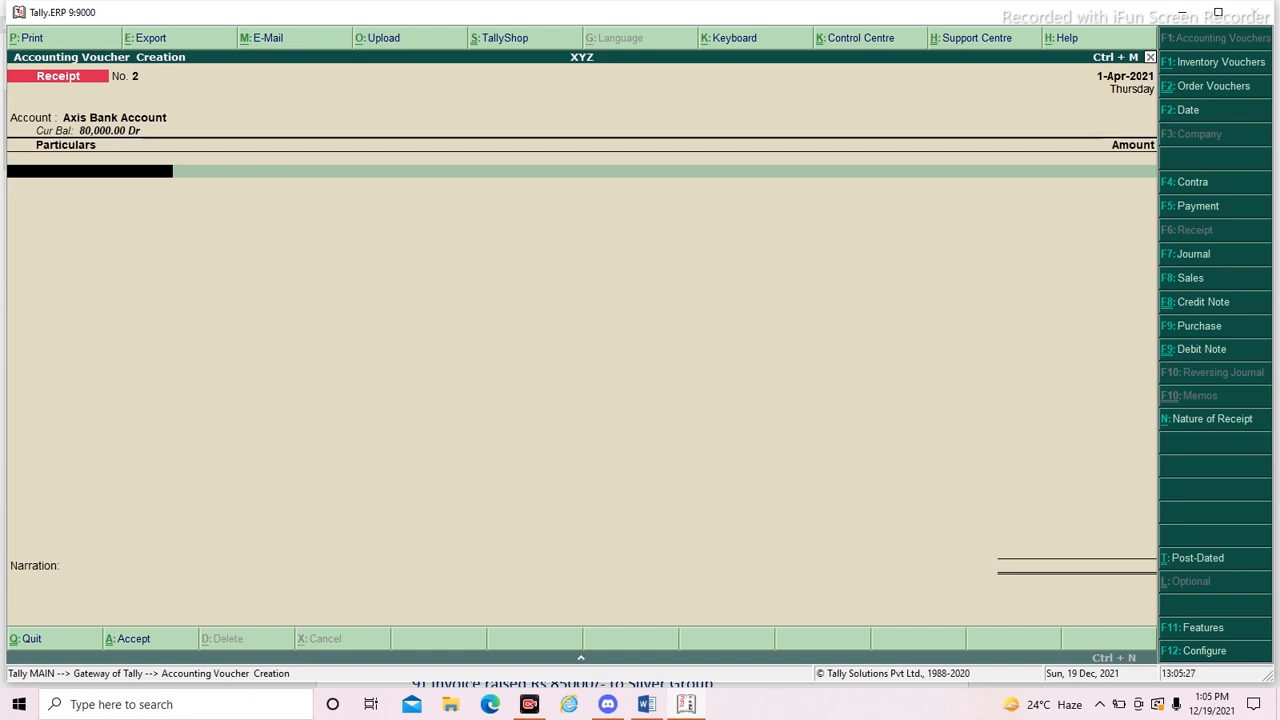
- Add Silver Group as the receipt's particulars and enter the advance of 50000, checking the amount in the Word document
type("Si")
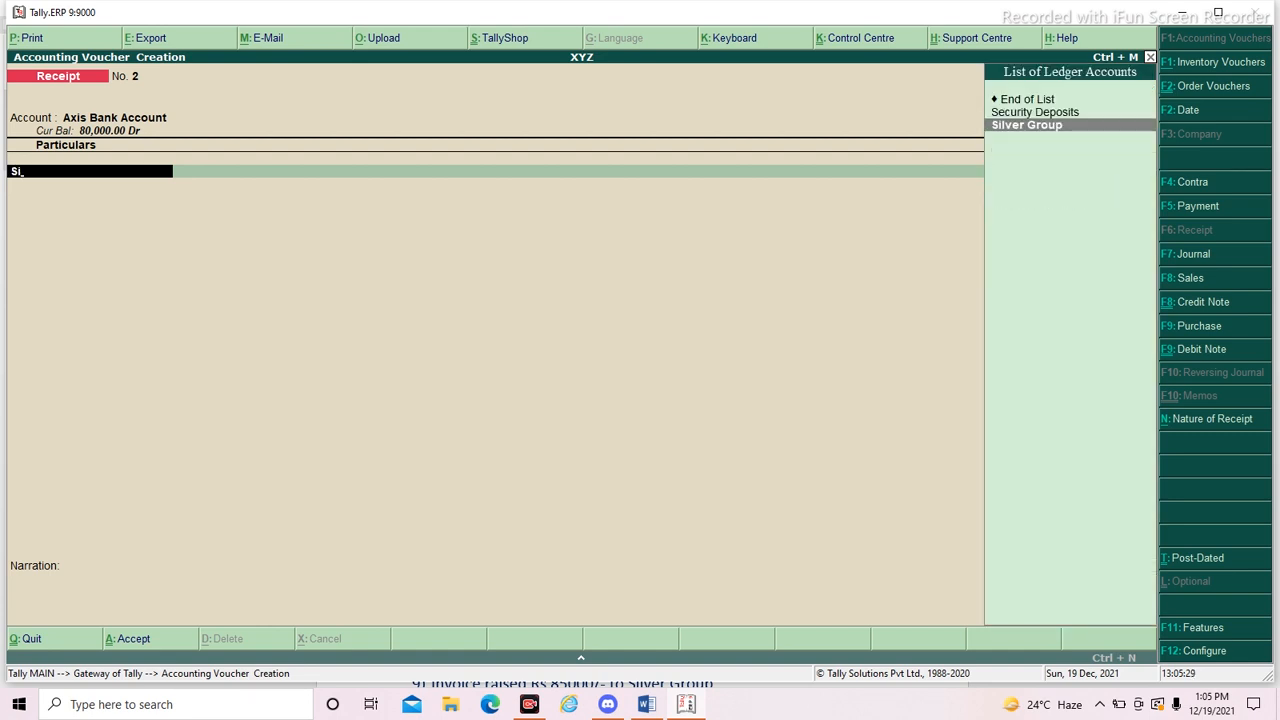
key("Return")
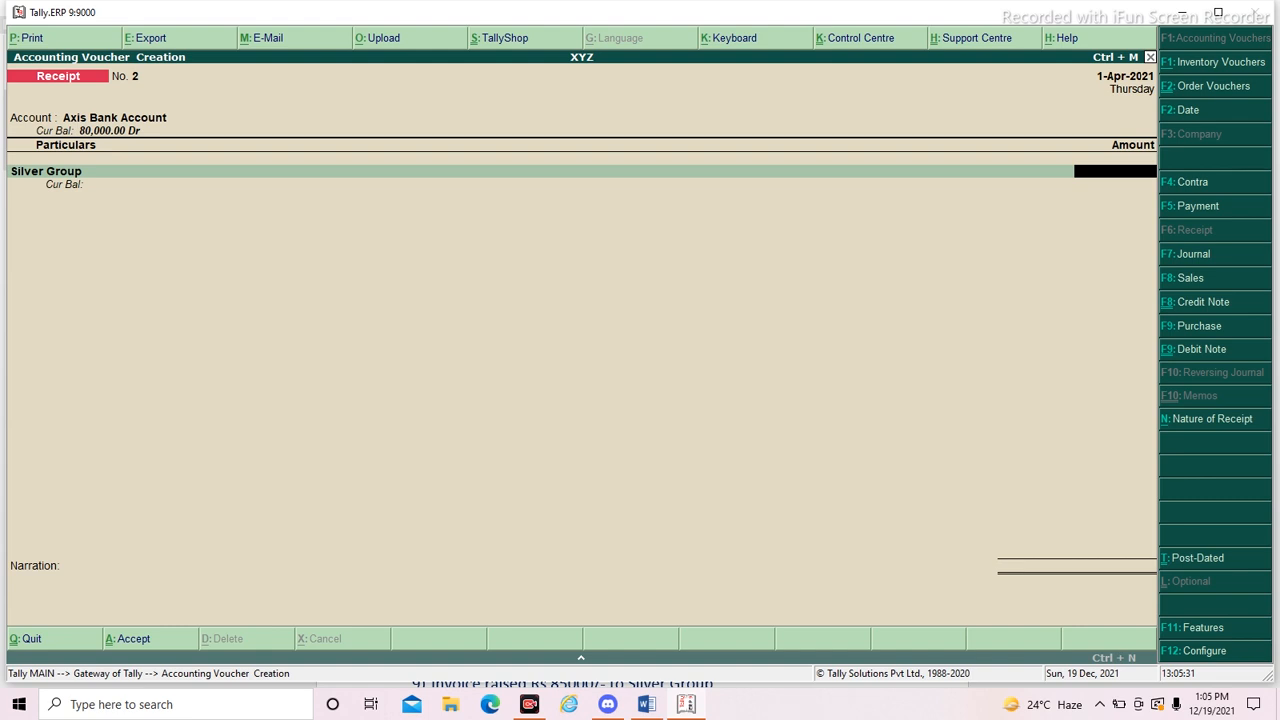
key("alt+Tab")
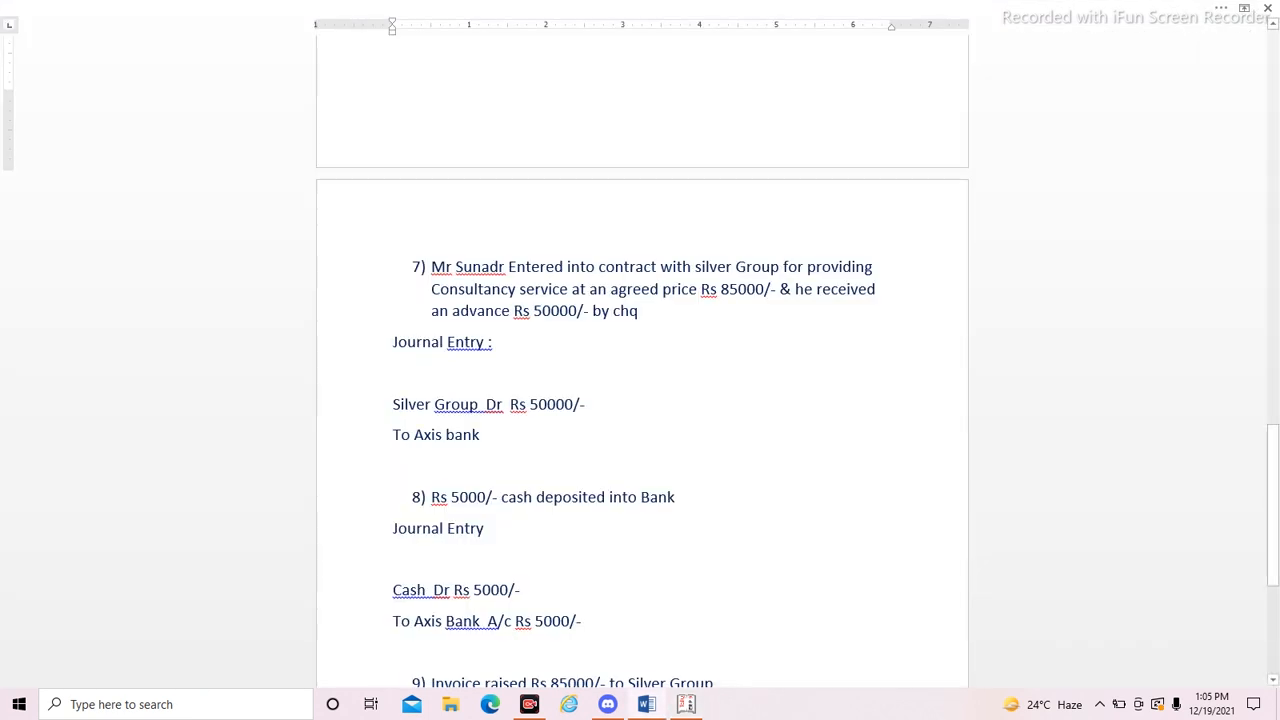
key("alt+Tab")
type("50000")
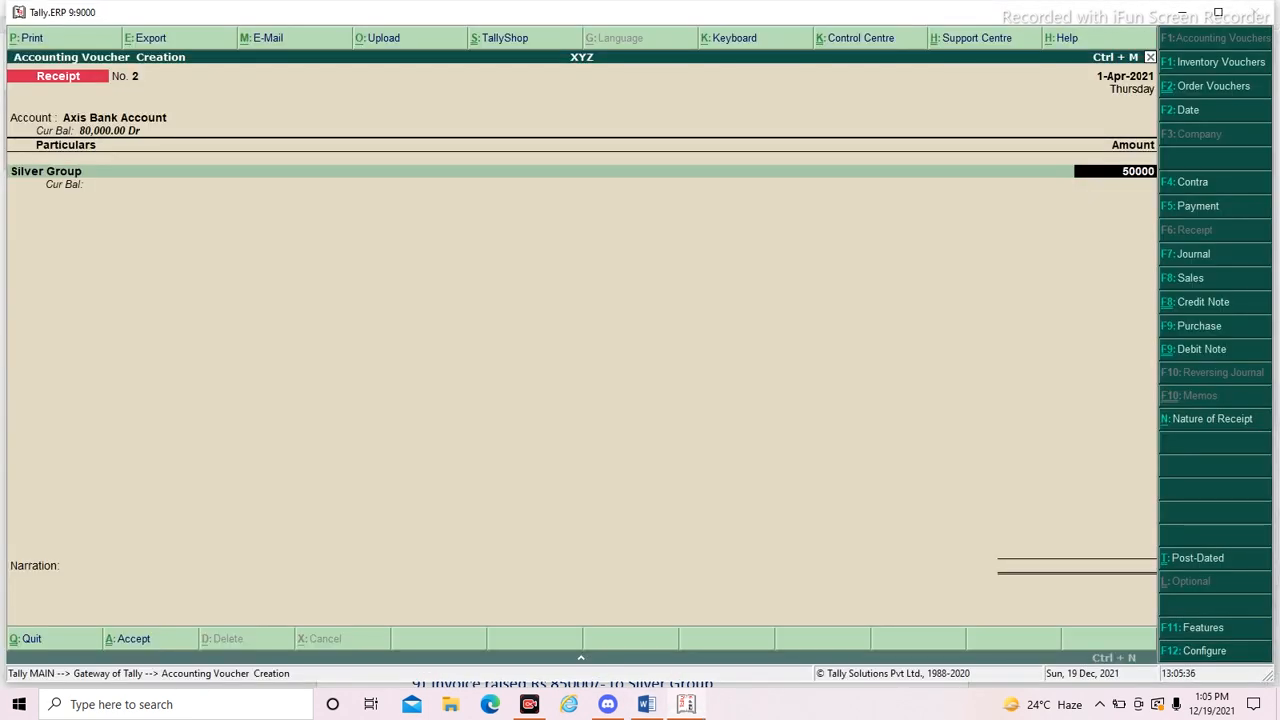
key("Return")
key("Return")
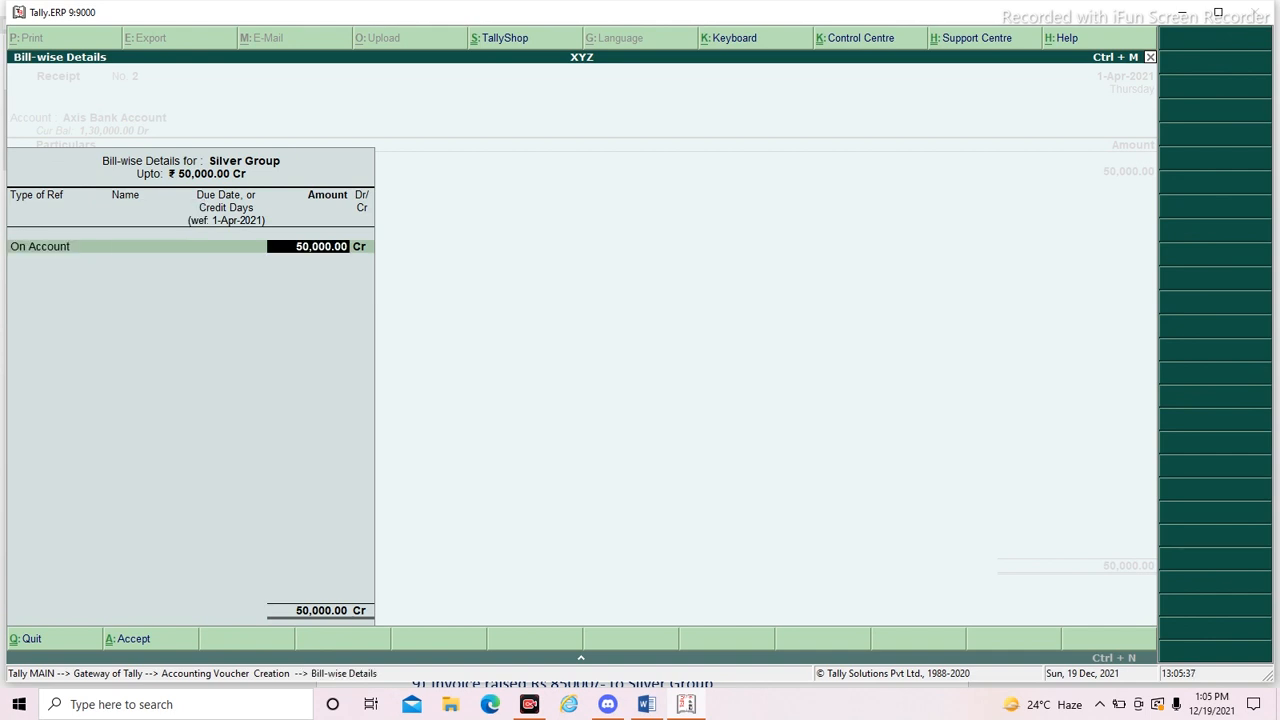
- Set the bill-wise reference for Silver Group to Advance, named 1, keeping 30 credit days and the full 50,000.00
key("BackSpace")
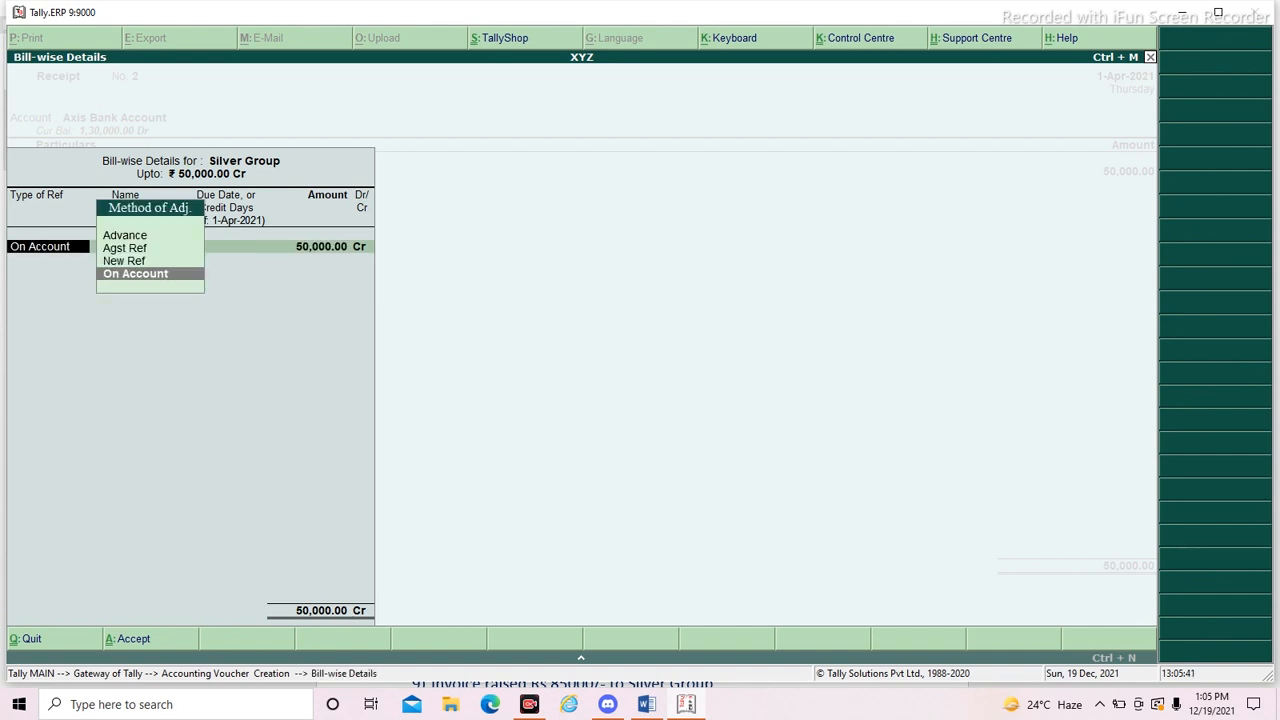
key("Up")
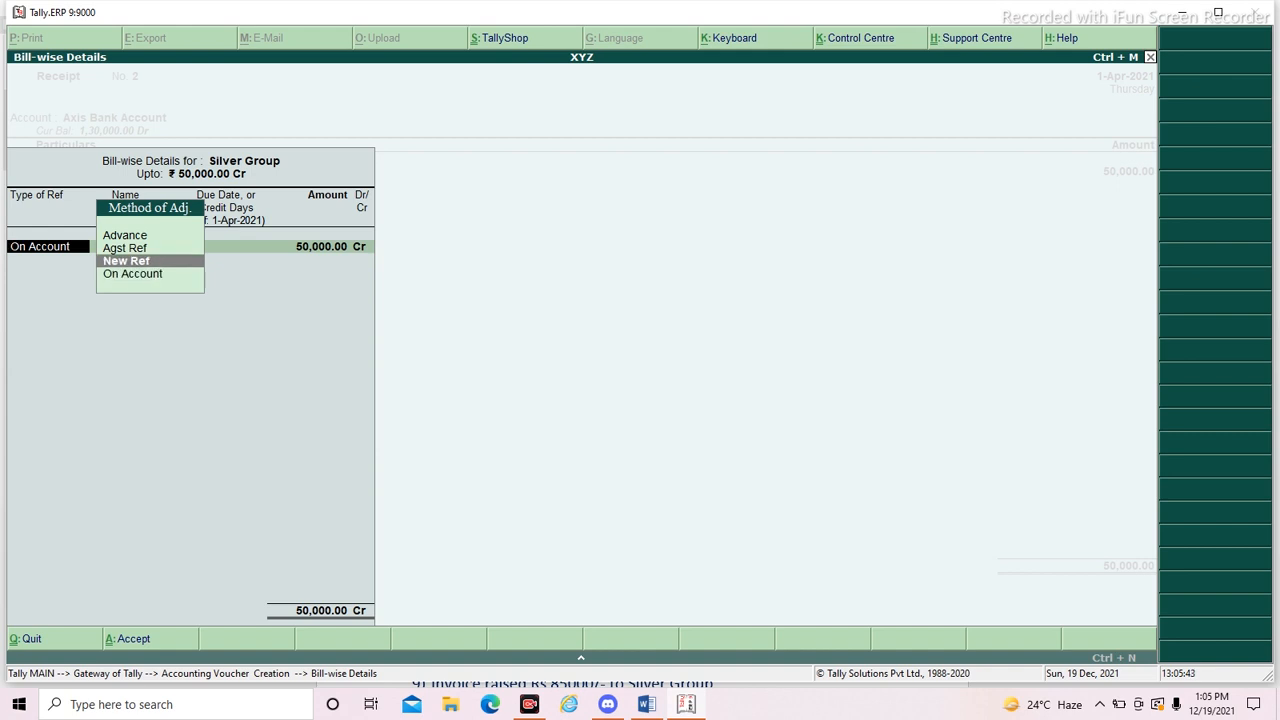
key("Up")
key("Up")
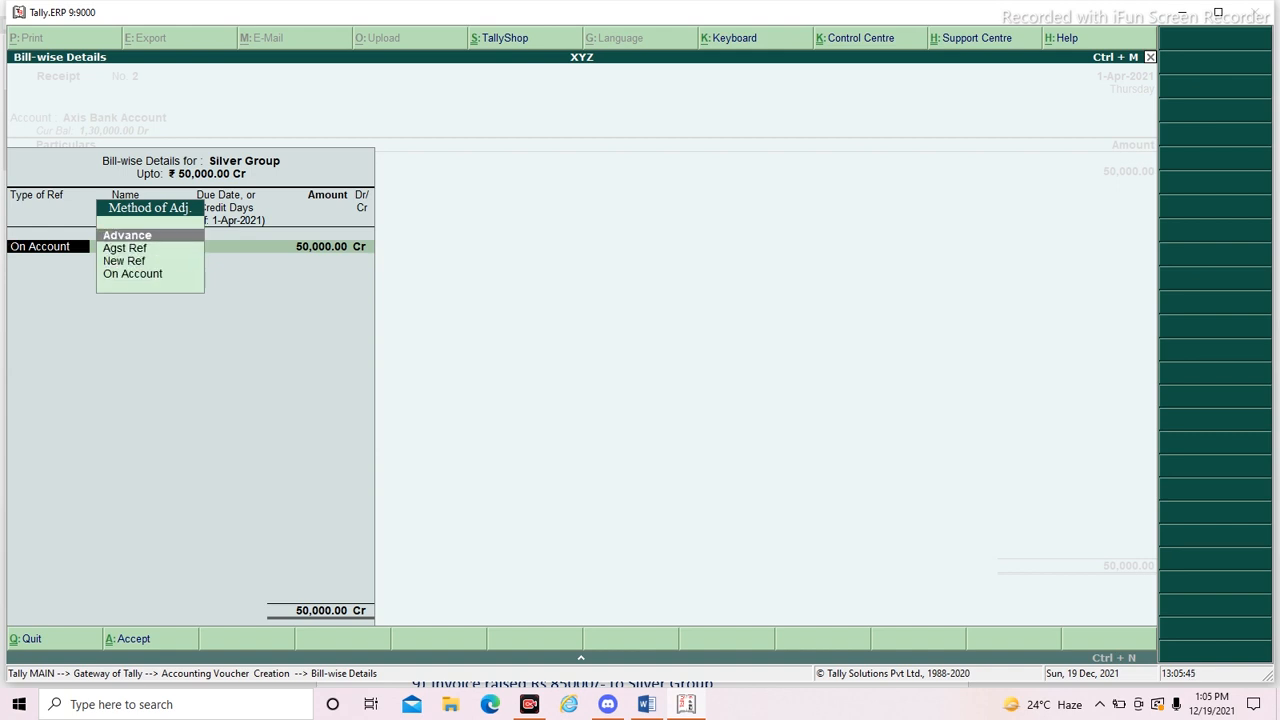
key("Return")
type("1")
key("Return")
key("Return")
key("Return")
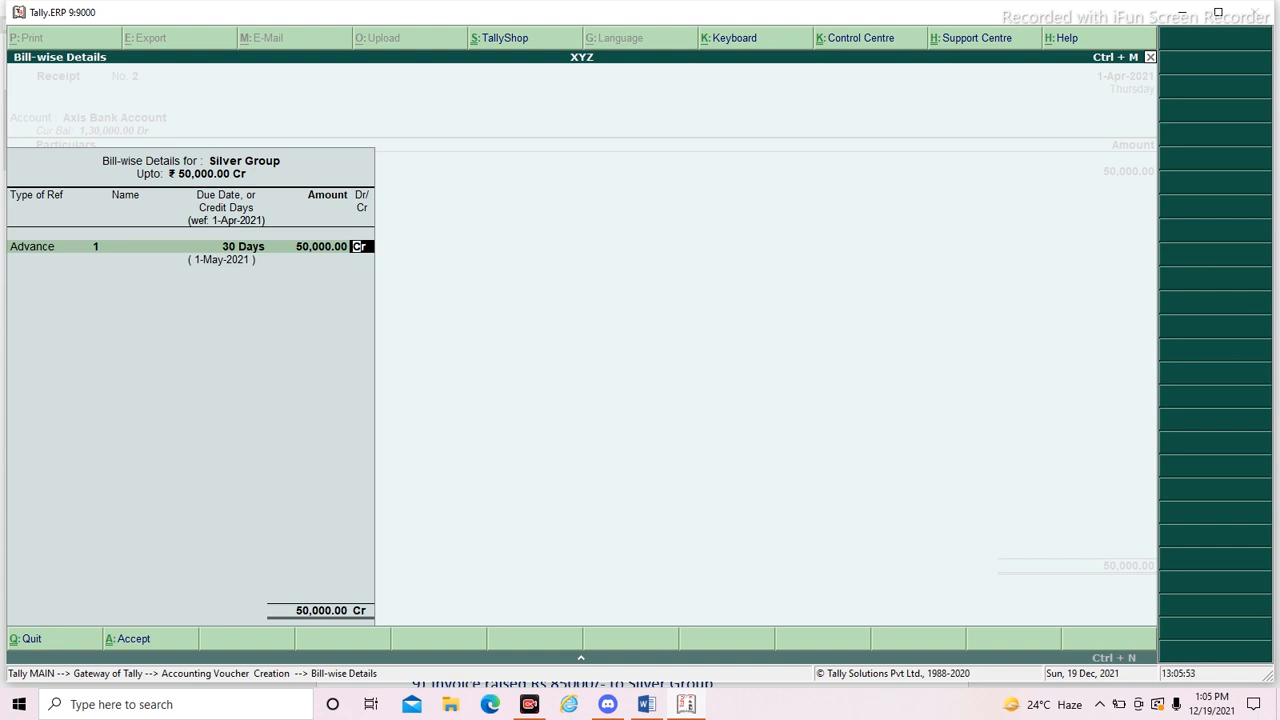
- Accept the bill-wise details as credit, leave the narration blank and save the receipt voucher
key("Return")
key("Return")
key("Return")
key("Return")
key("Return")
key("Return")
key("Return")
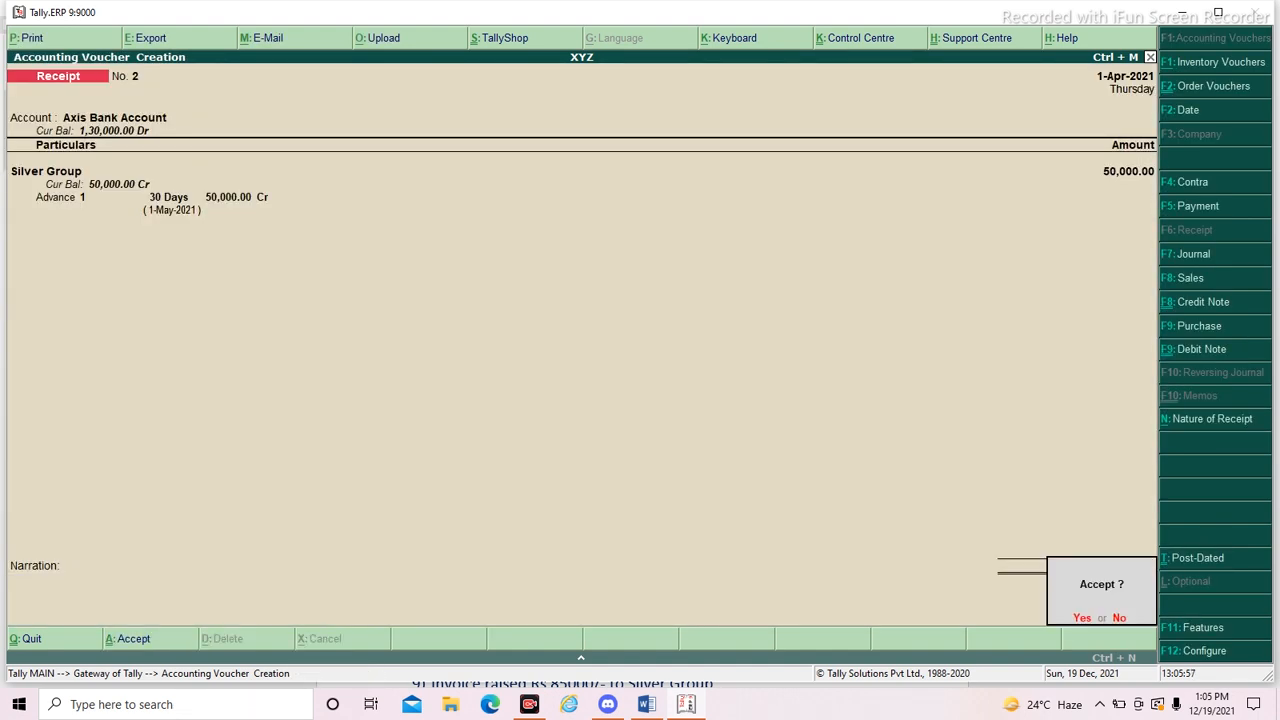
key("Return")
- Read transaction 8 in the Word document and start a Contra voucher in Tally.ERP 9 with Axis Bank Account as the account
key("alt+Tab")
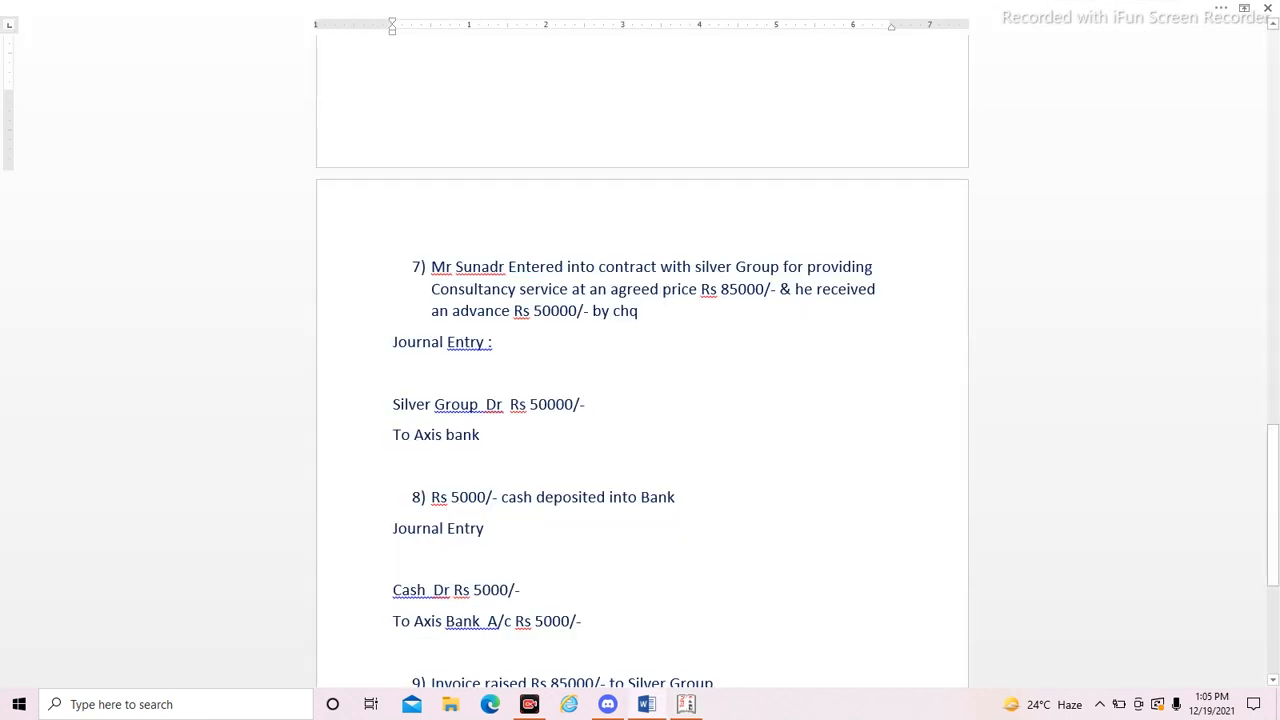
scroll(642, 360, "down", 2)
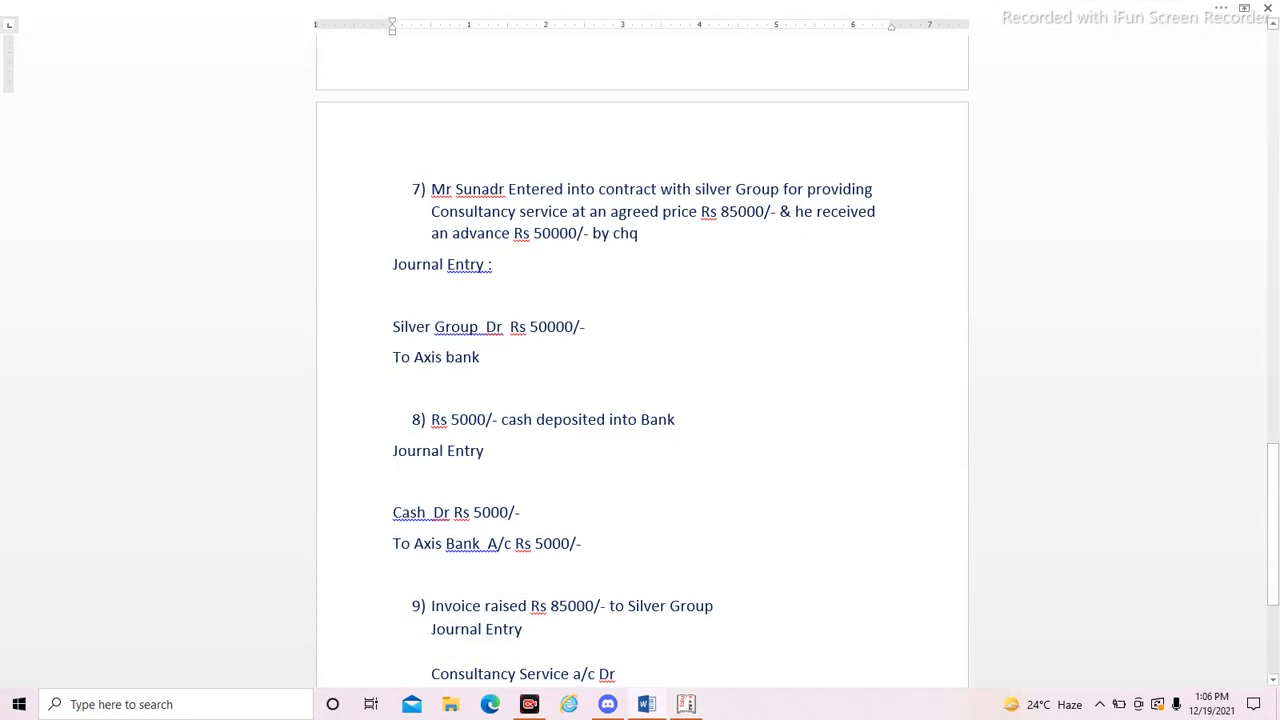
scroll(642, 360, "down", 2)
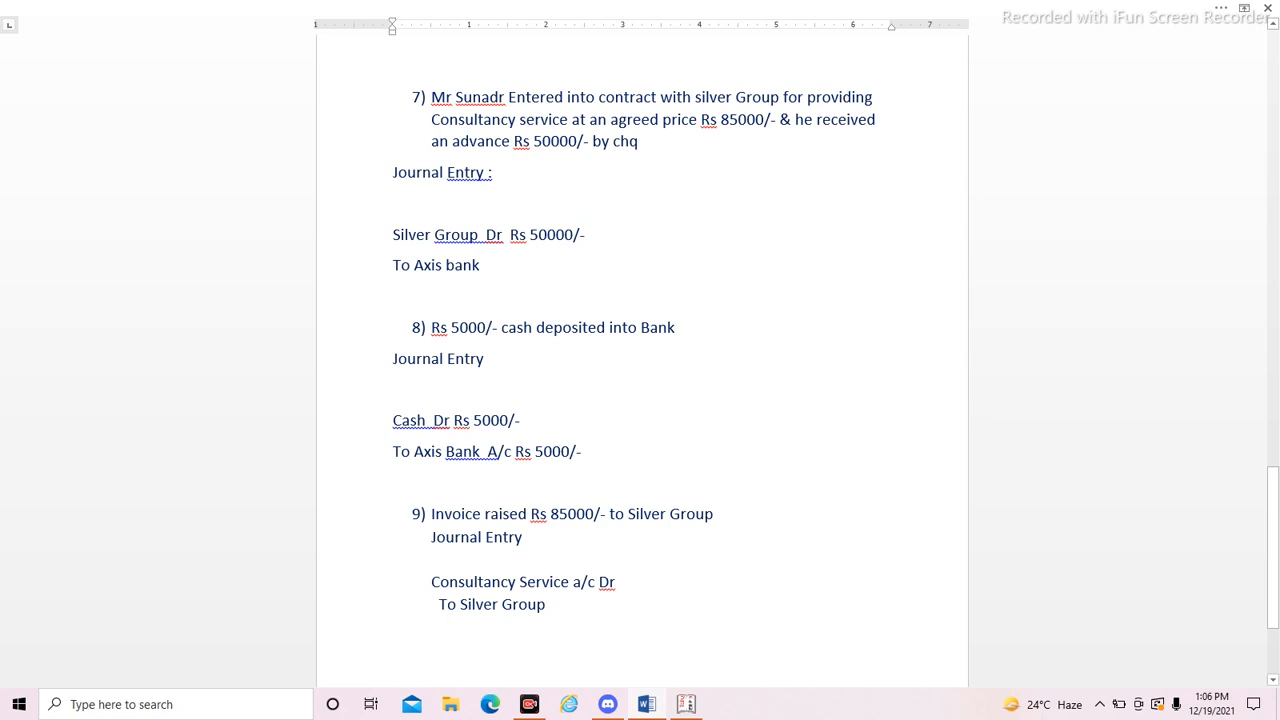
key("alt+Tab")
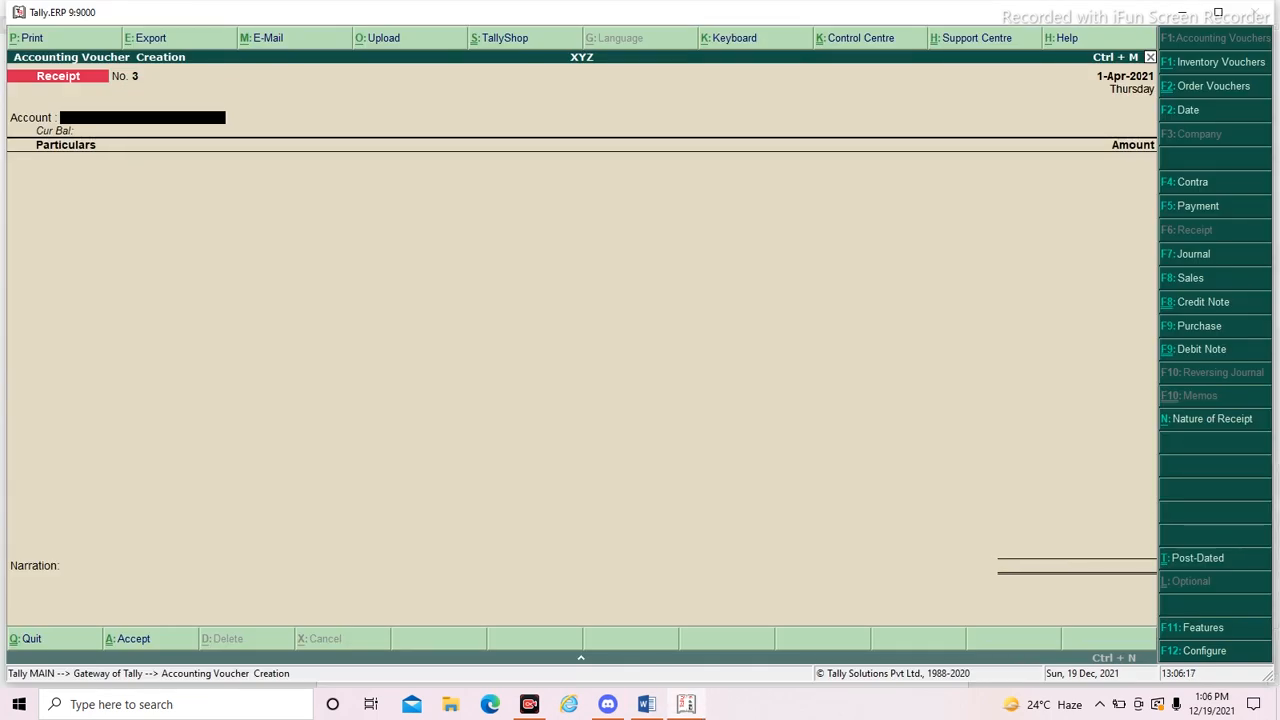
key("F4")
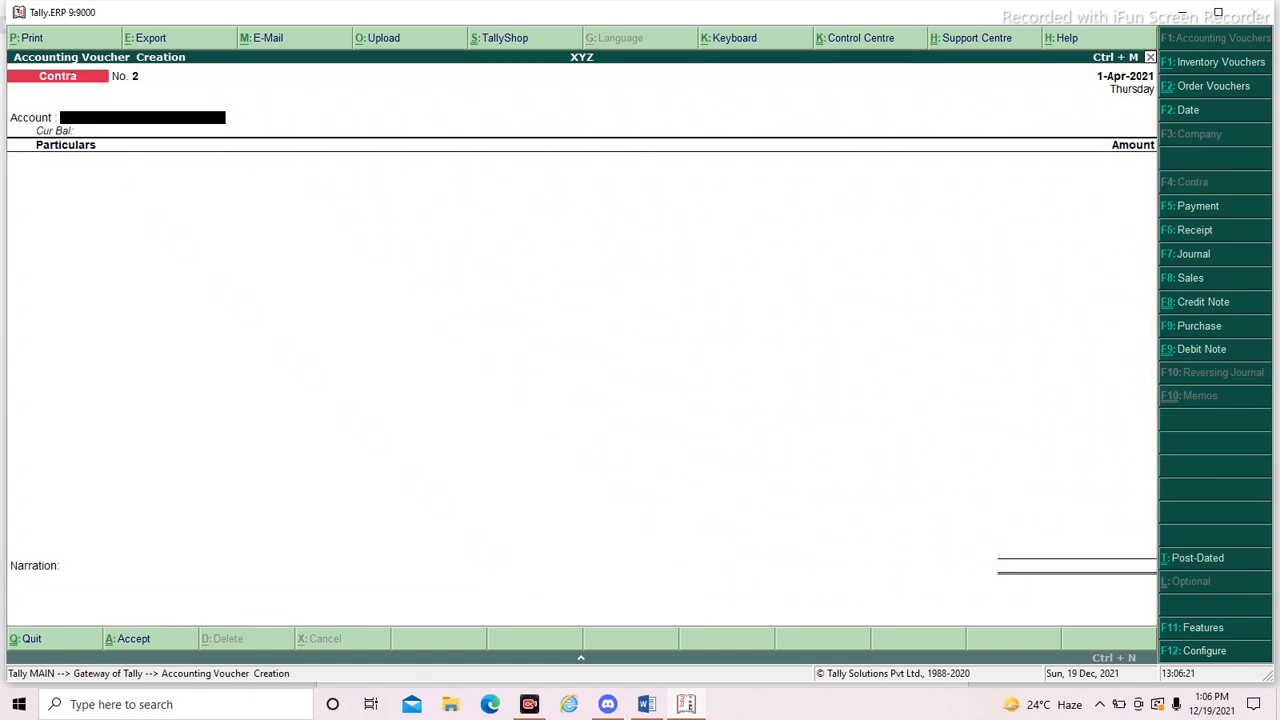
type("Axis")
key("Return")
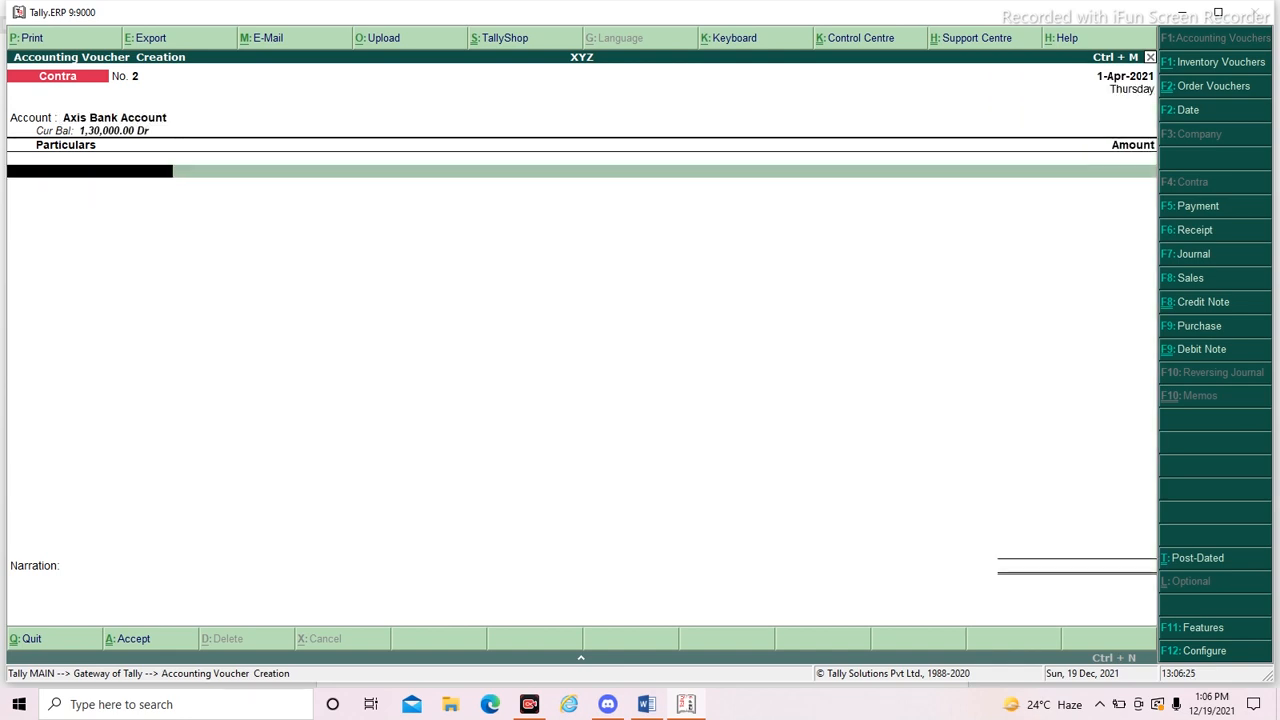
- Add Cash as the contra particulars with amount 5000, and accept the default Cash bank allocation through to the cash denominations
type("Cas")
key("Return")
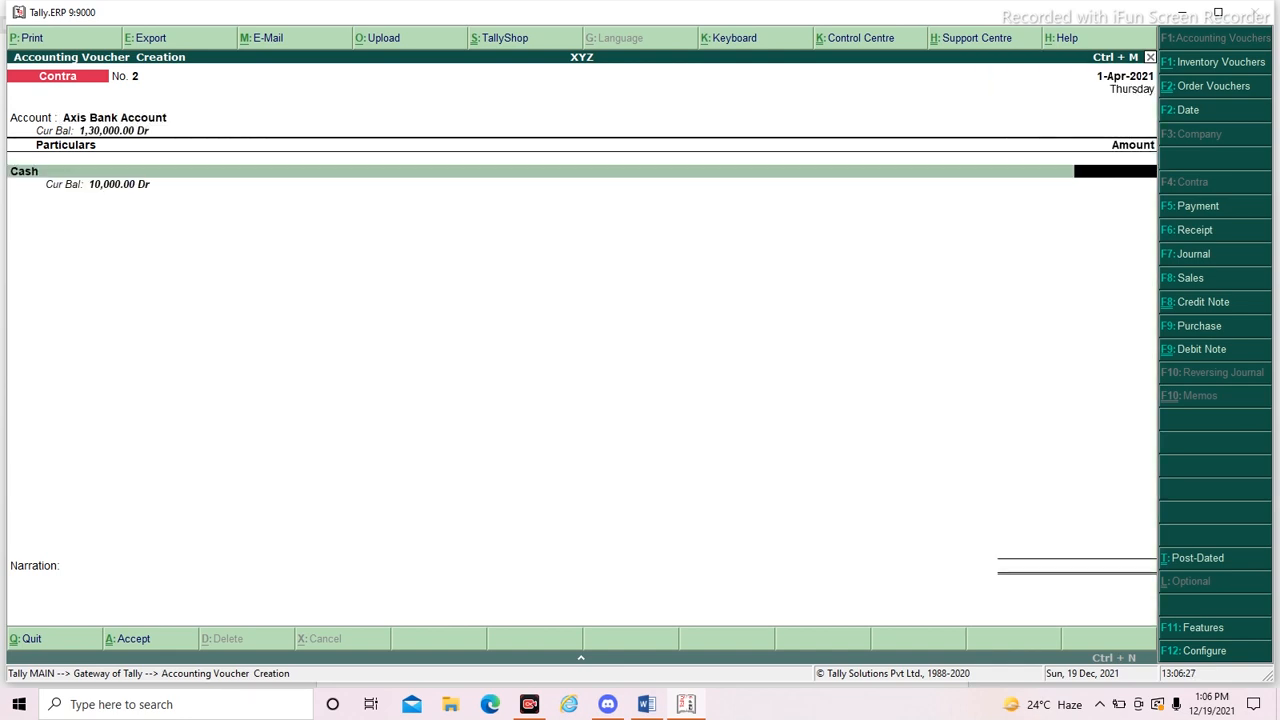
type("5000")
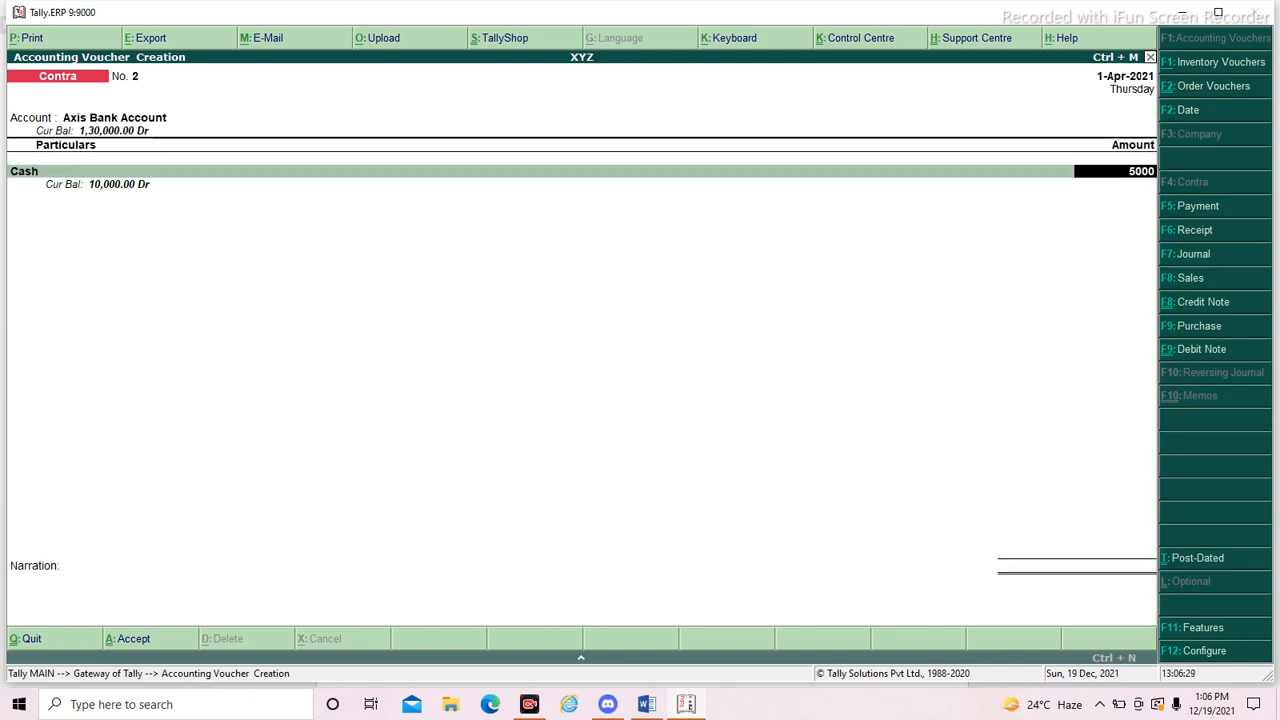
key("Return")
key("Return")
key("Return")
key("Return")
key("Return")
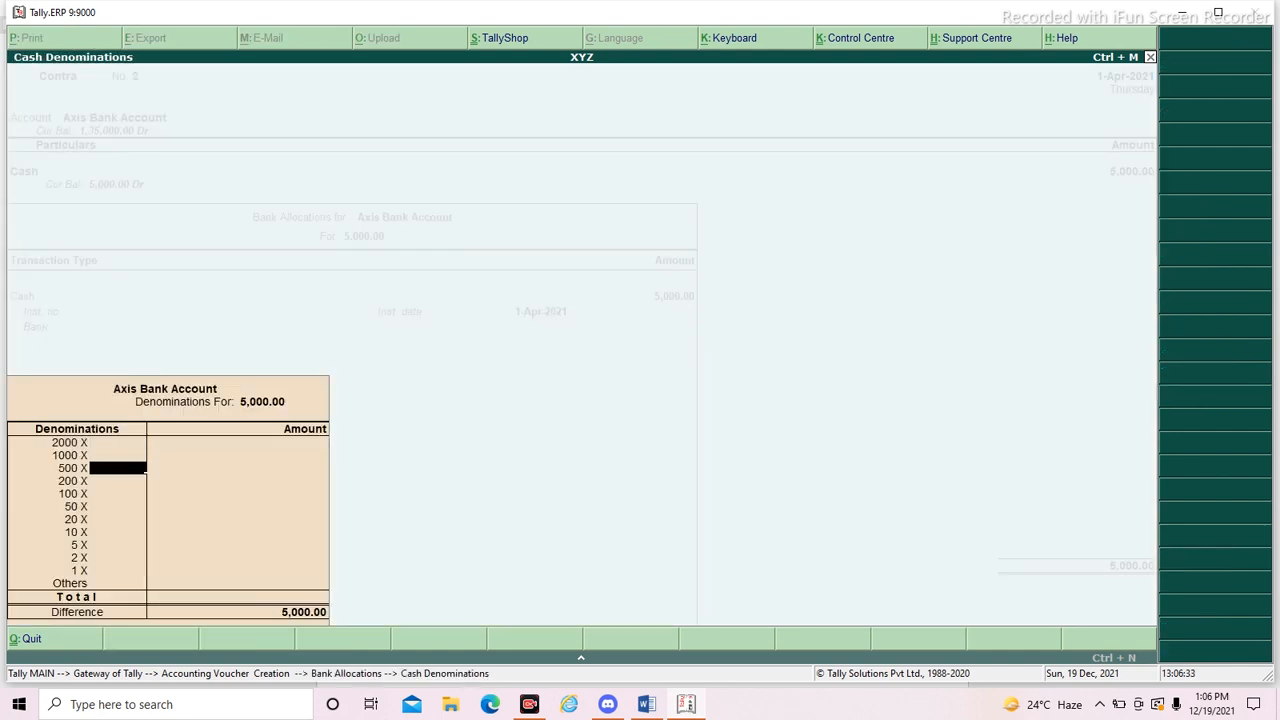
- Enter 2 notes of the 2000 denomination for the cash deposit
key("Up")
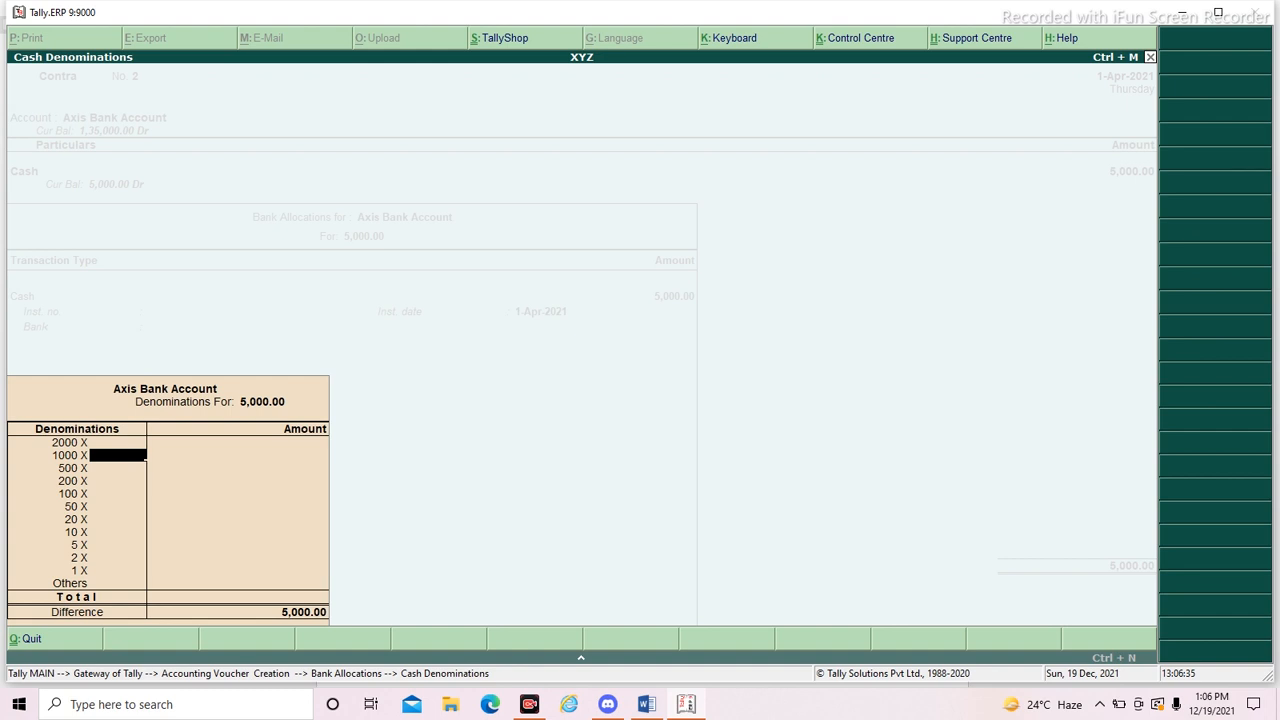
key("Up")
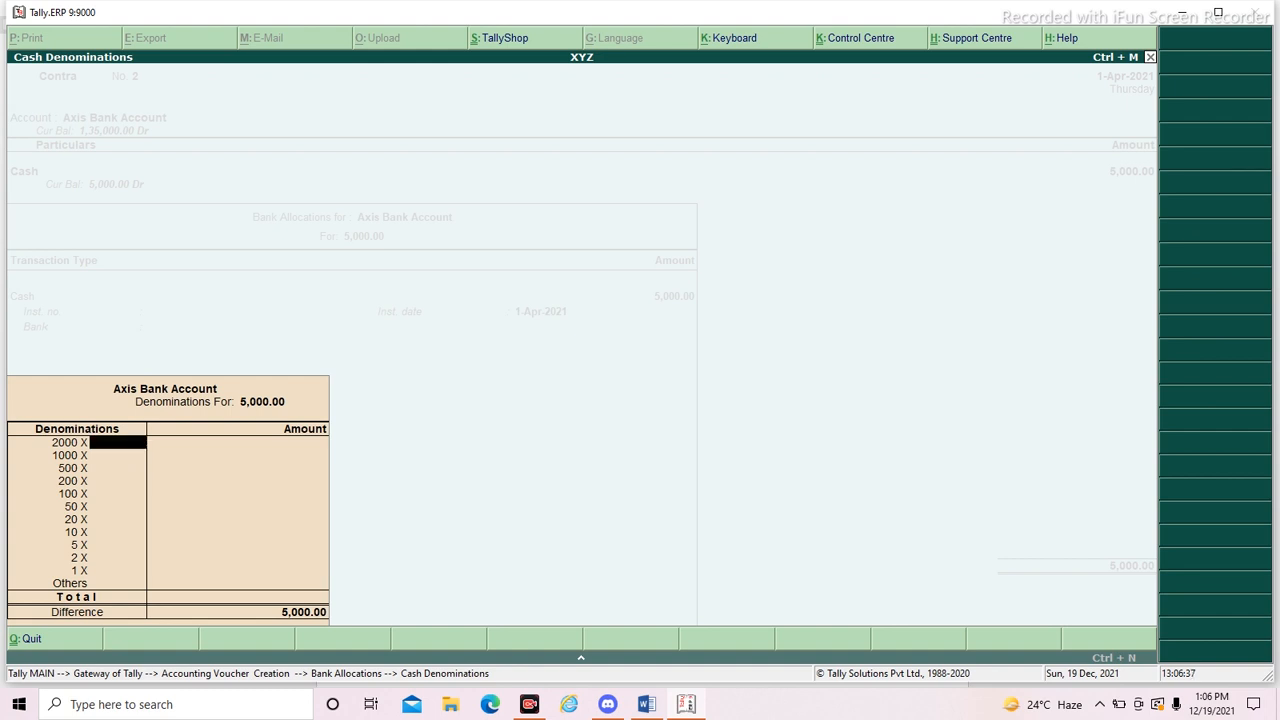
type("2")
key("Return")
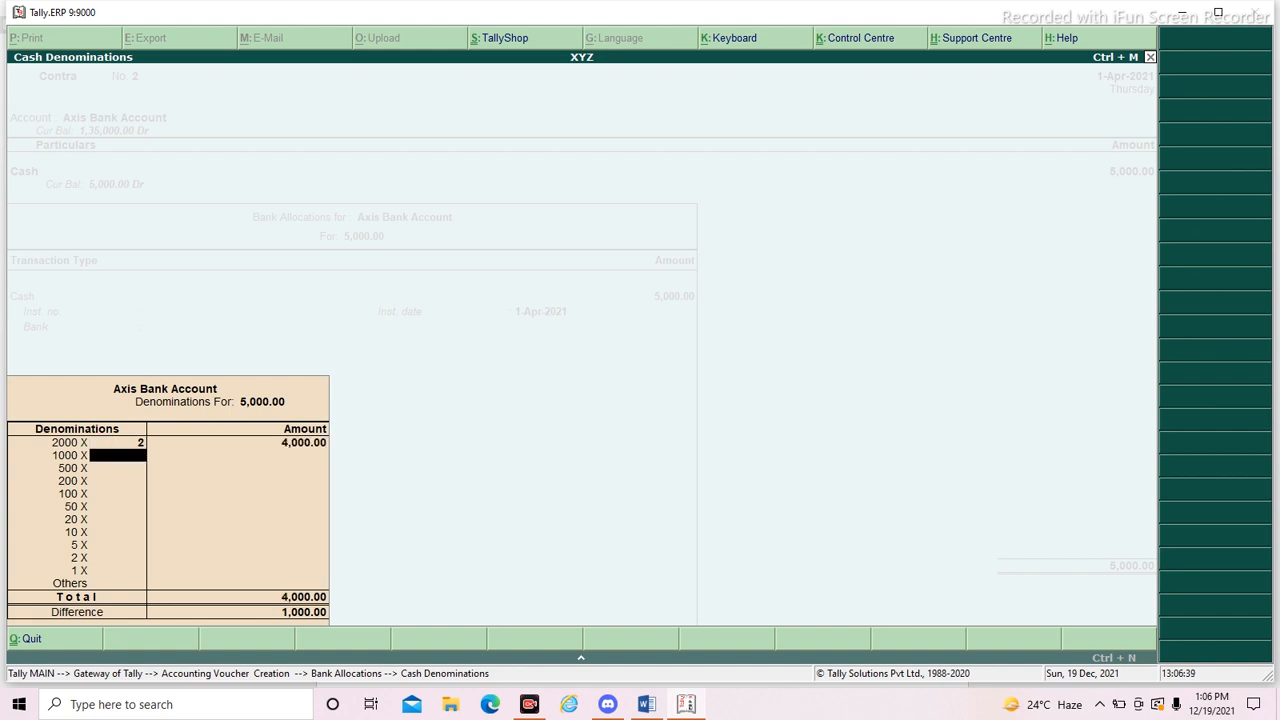
type("1")
key("Return")
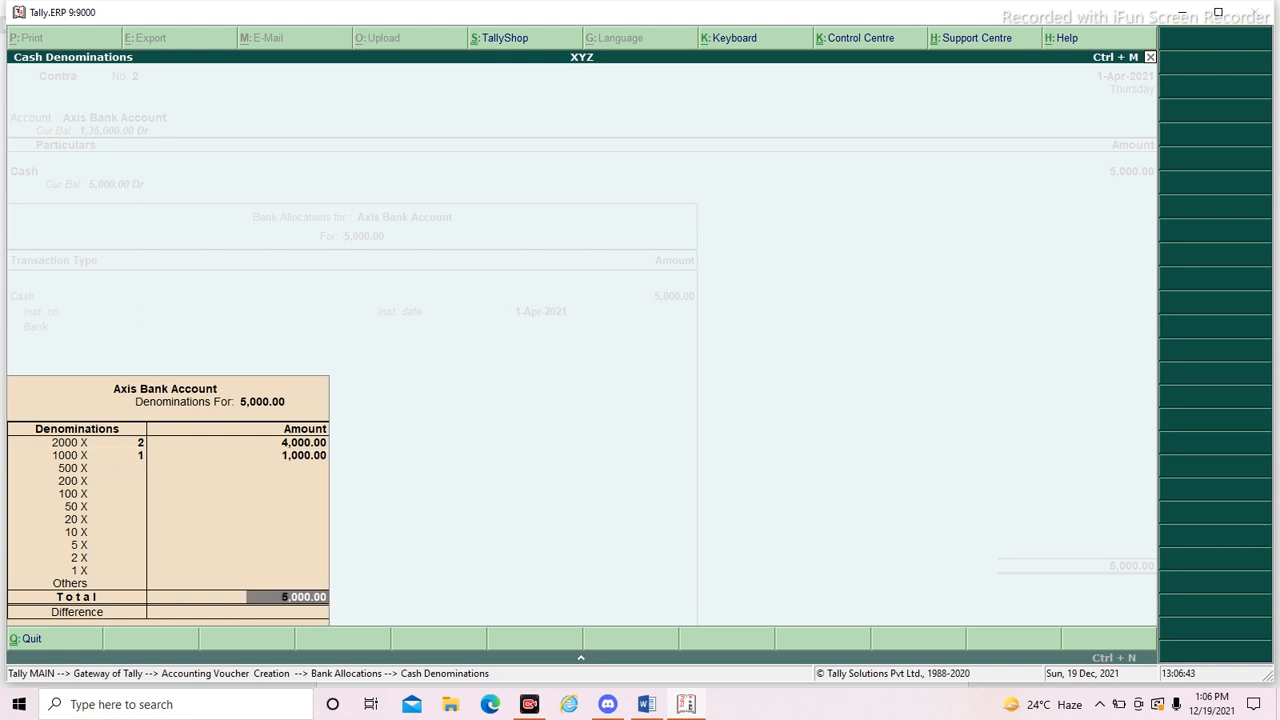
key("BackSpace")
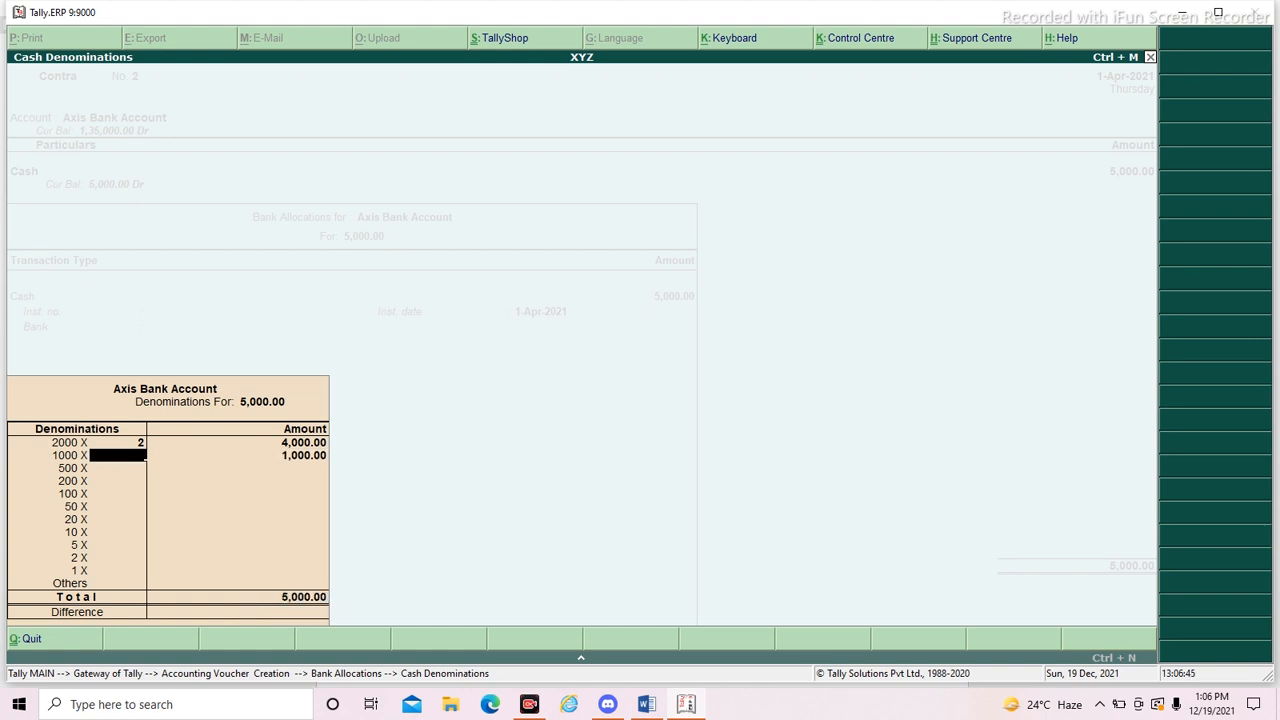
key("Return")
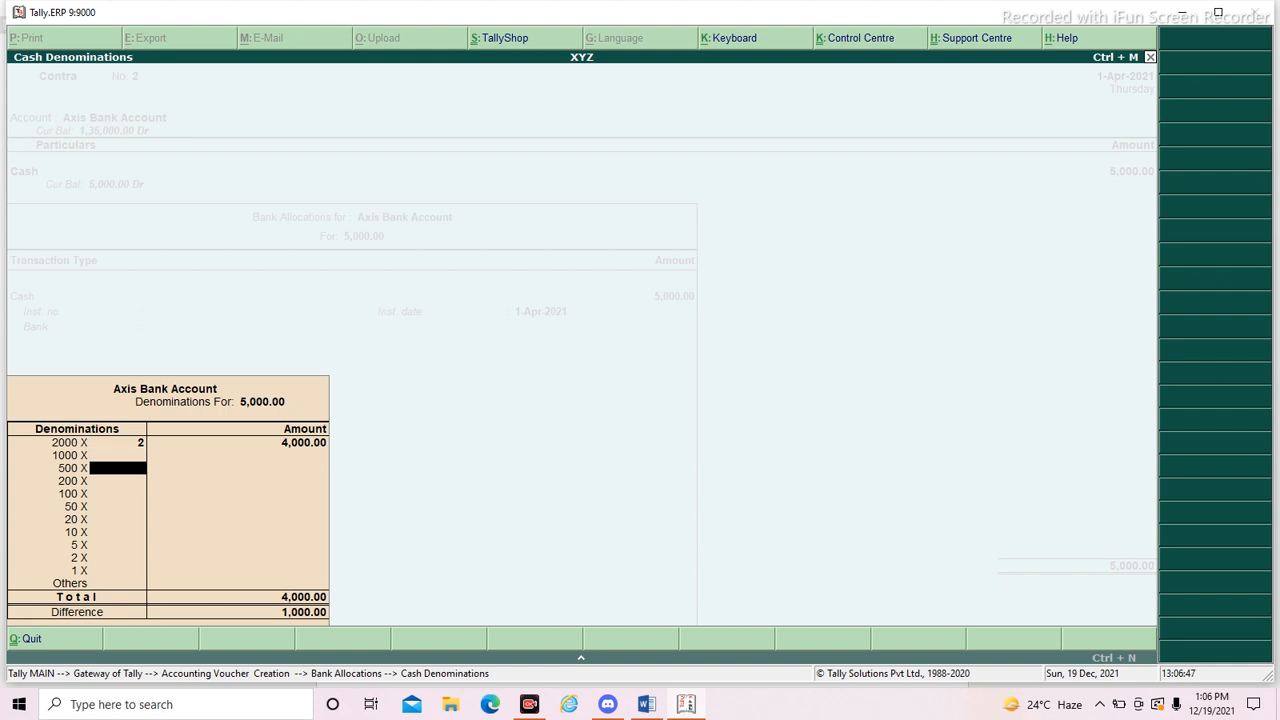
- Enter 2 notes of the 500 denomination, accept the denominations and fill in Axis as the bank in the bank allocation
type("2")
key("Return")
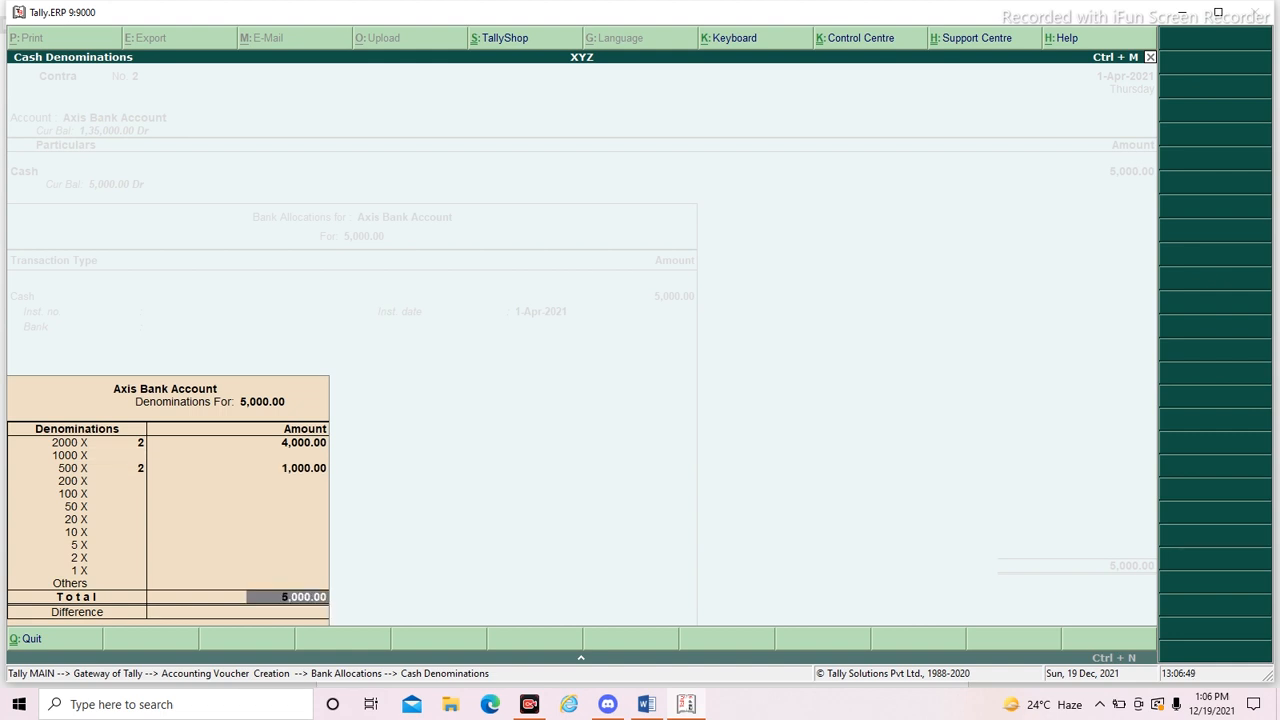
key("Return")
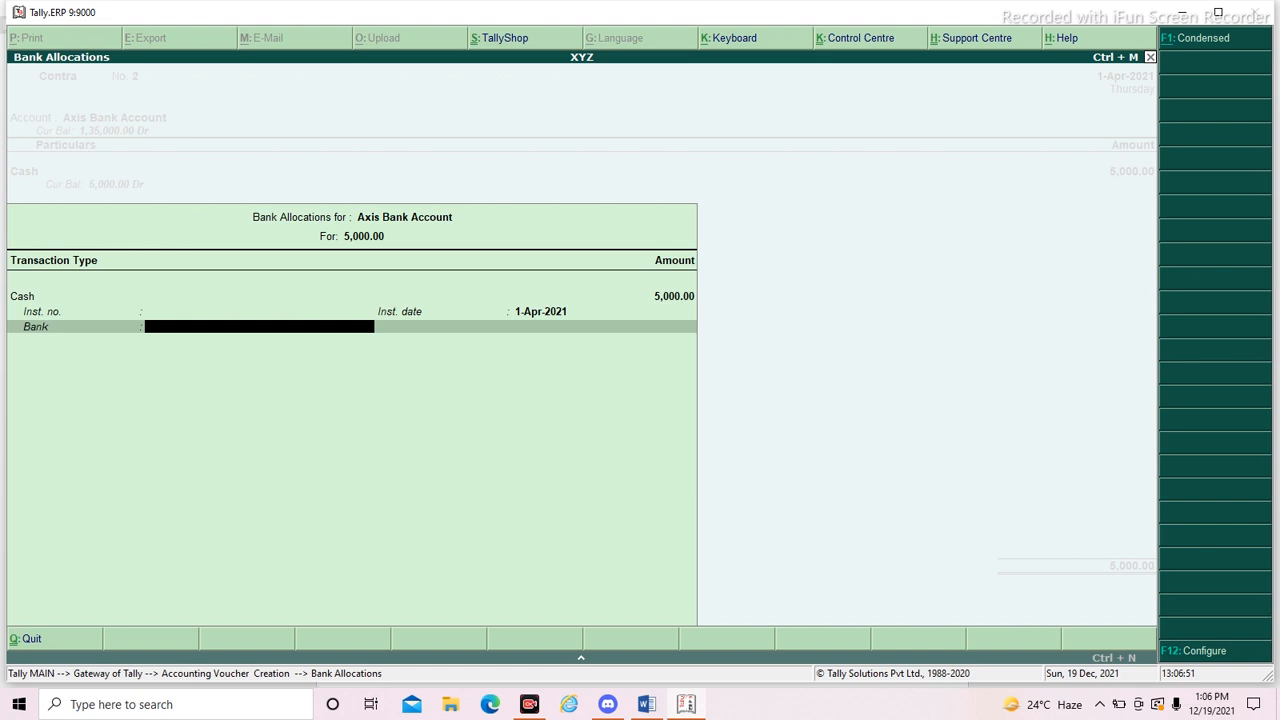
type("Axi")
key("Return")
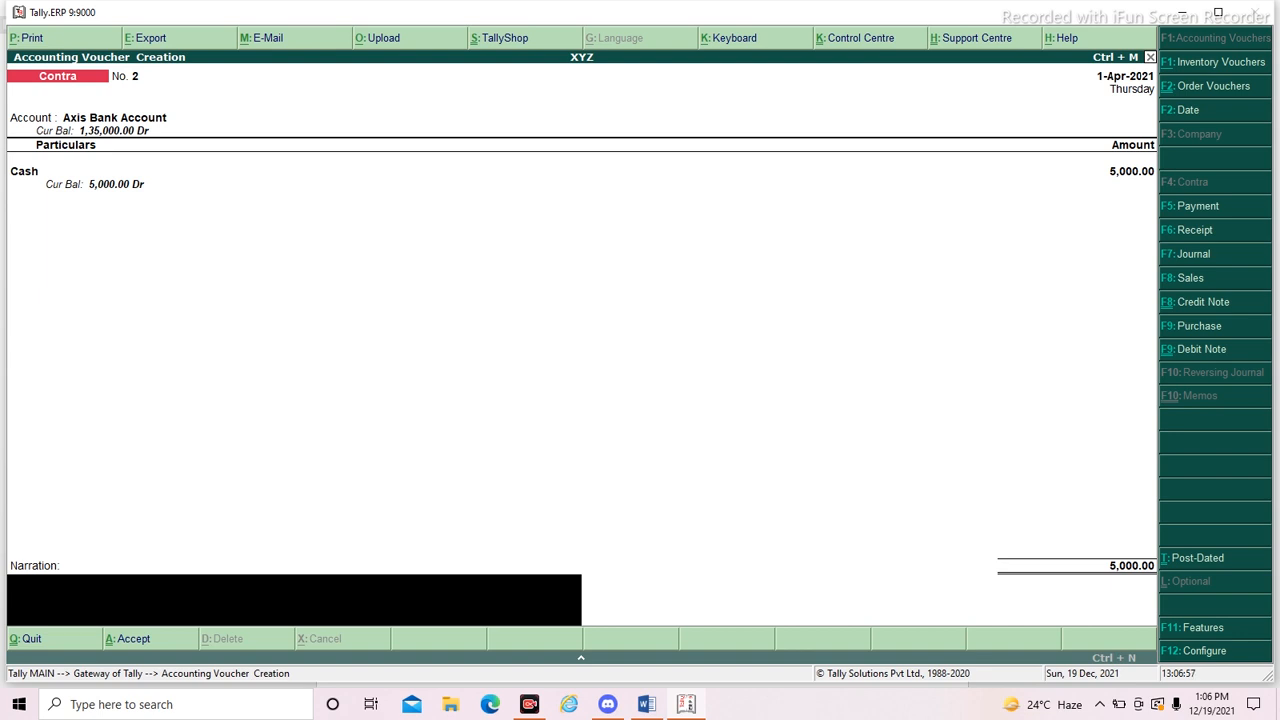
- Enter the narration "Cash deposited" and save the contra voucher
type("Cash depositeed")
key("Return")
key("Return")
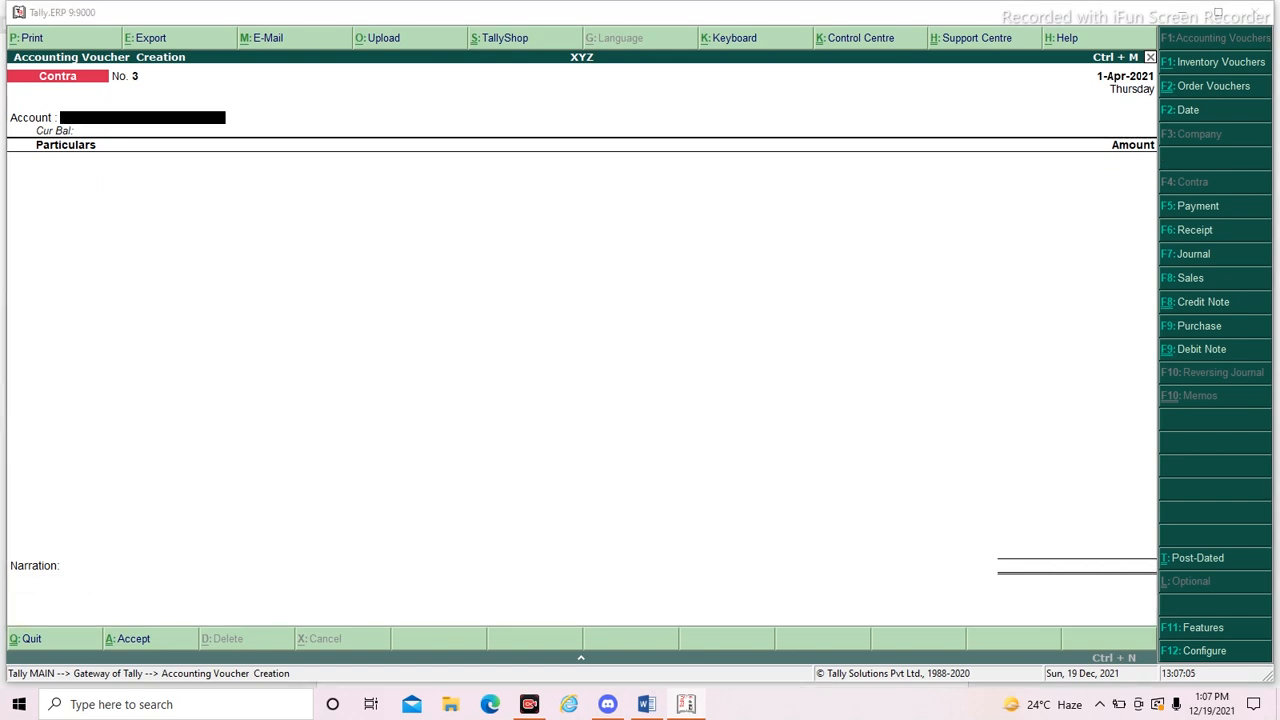
- Switch to the Word document and read transaction 9, the invoice raised to Silver Group, with its journal entry
key("alt+Tab")
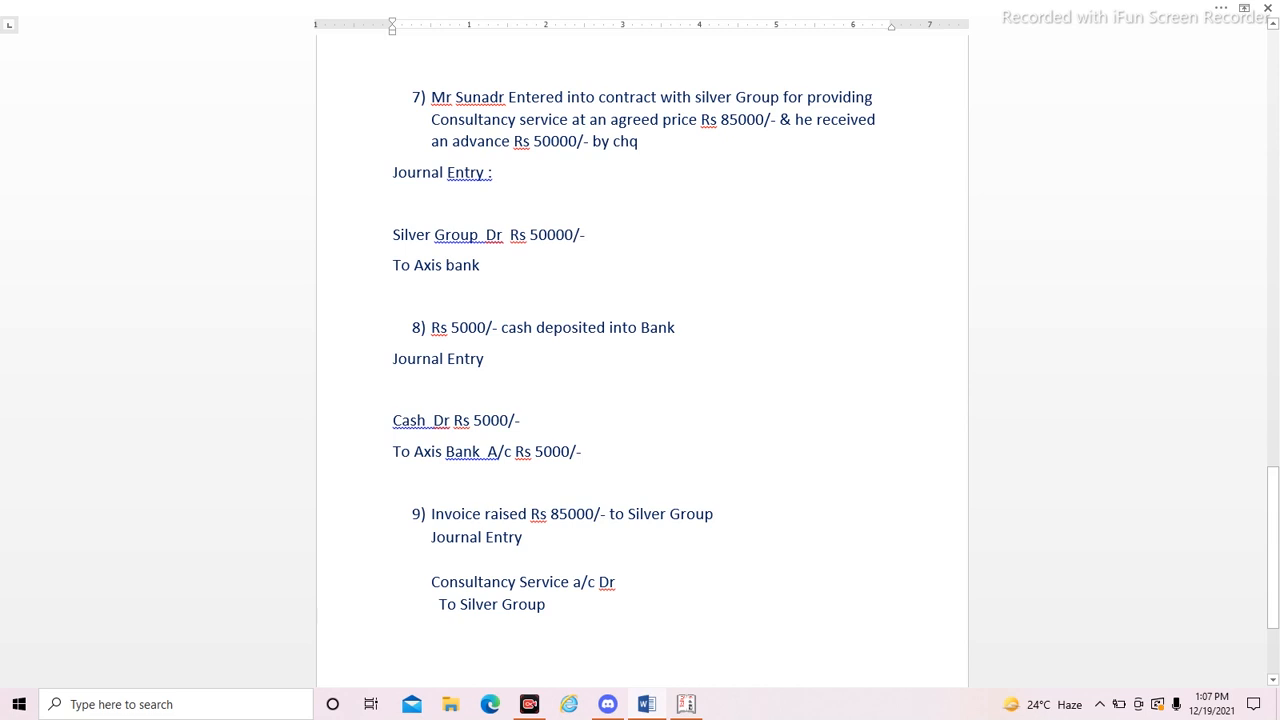
scroll(640, 360, "down", 4)
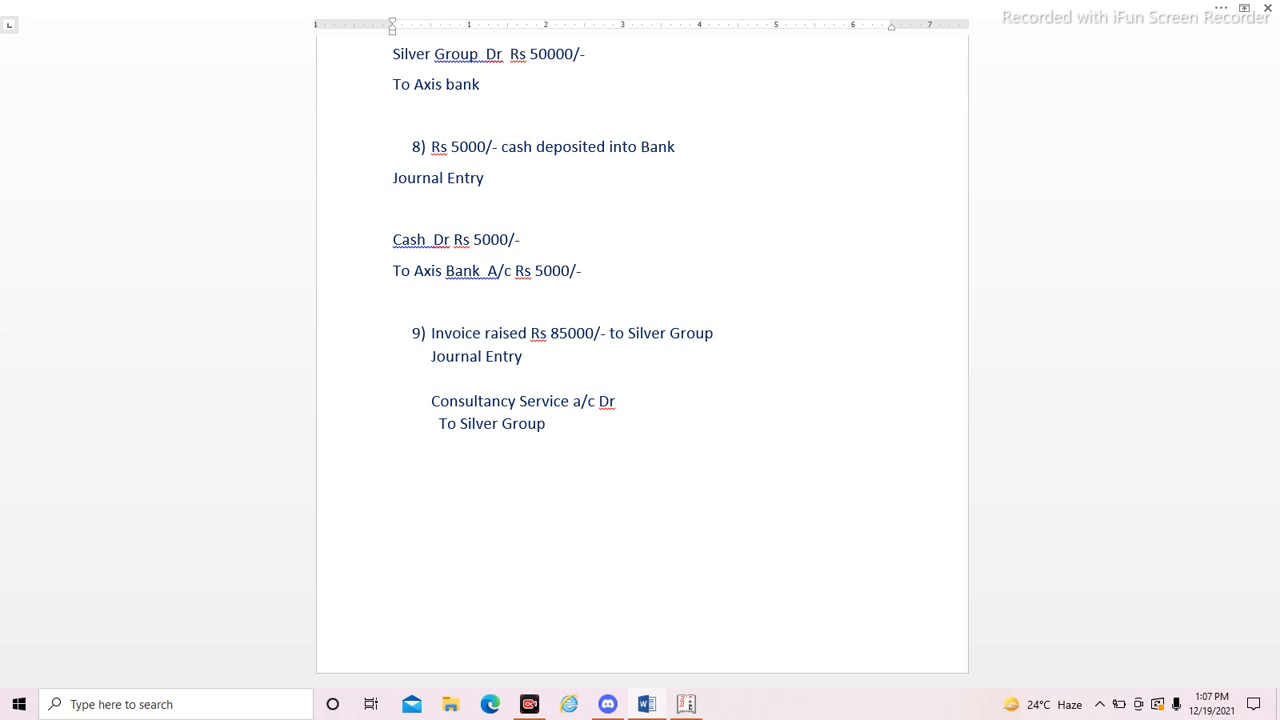
key("alt+Tab")
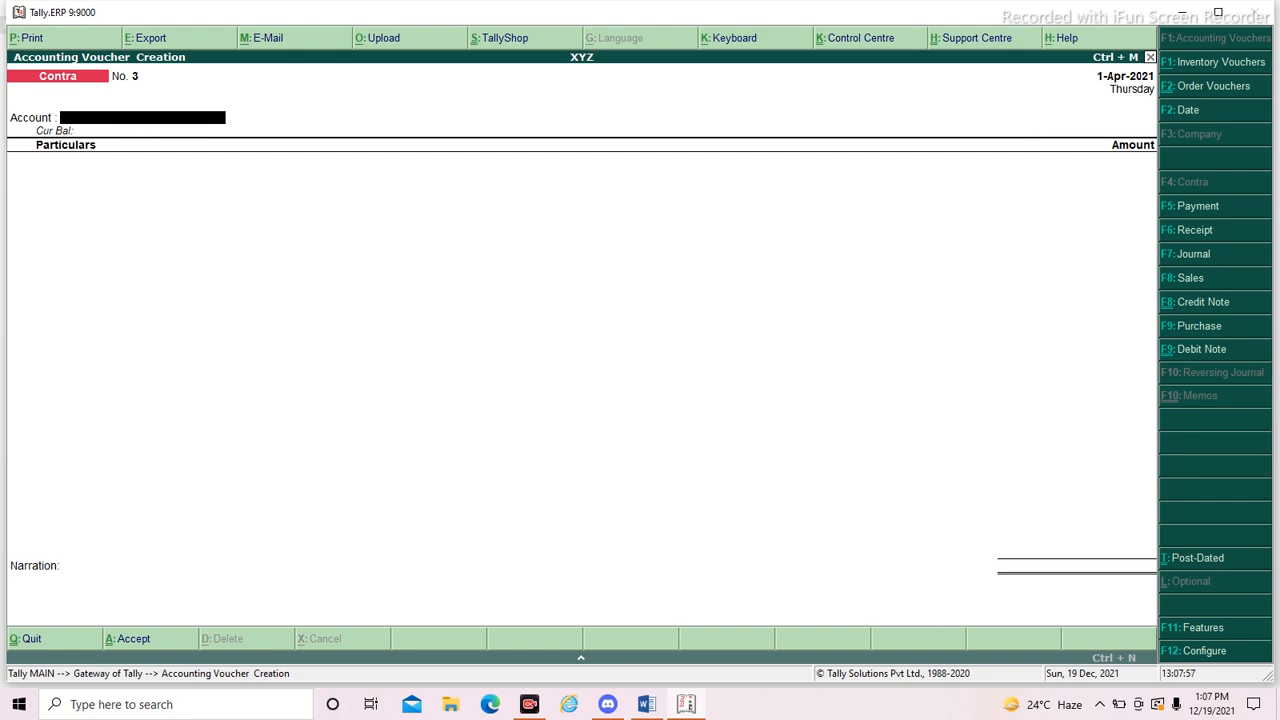
- Change the voucher type to Sales, leave voucher entry and start creating a single ledger under Accounts Info
key("F8")
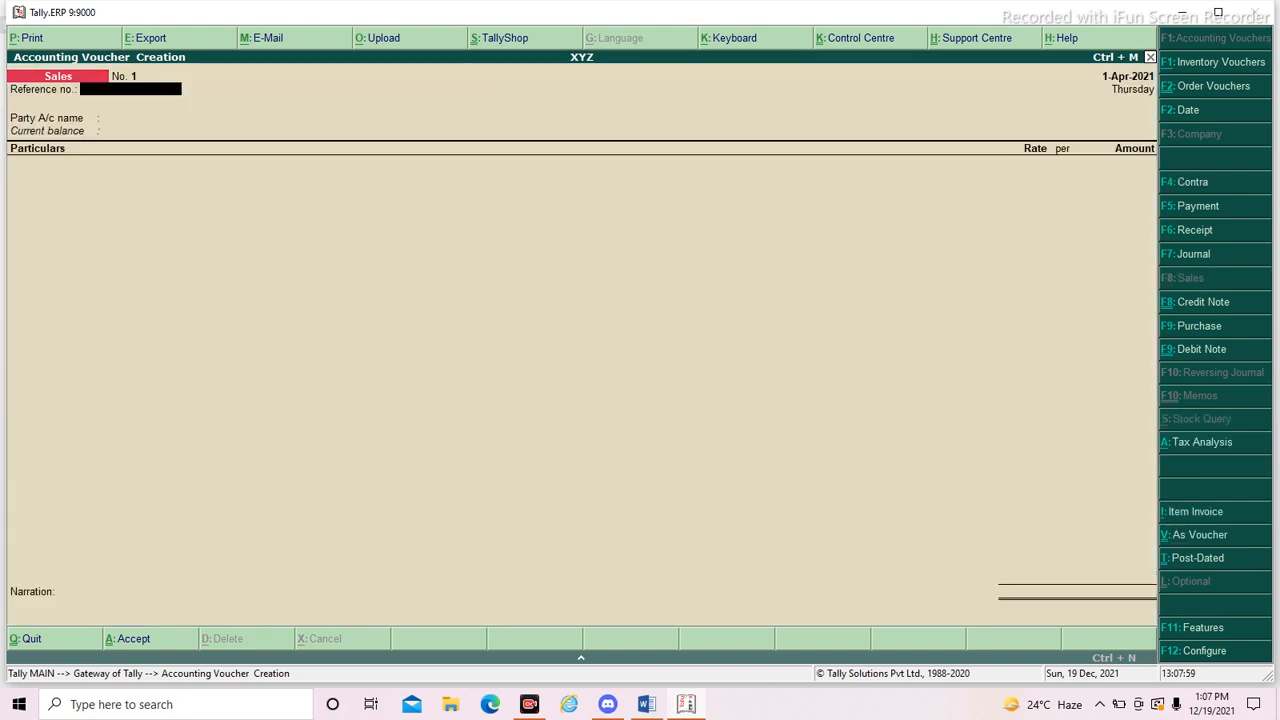
key("Escape")
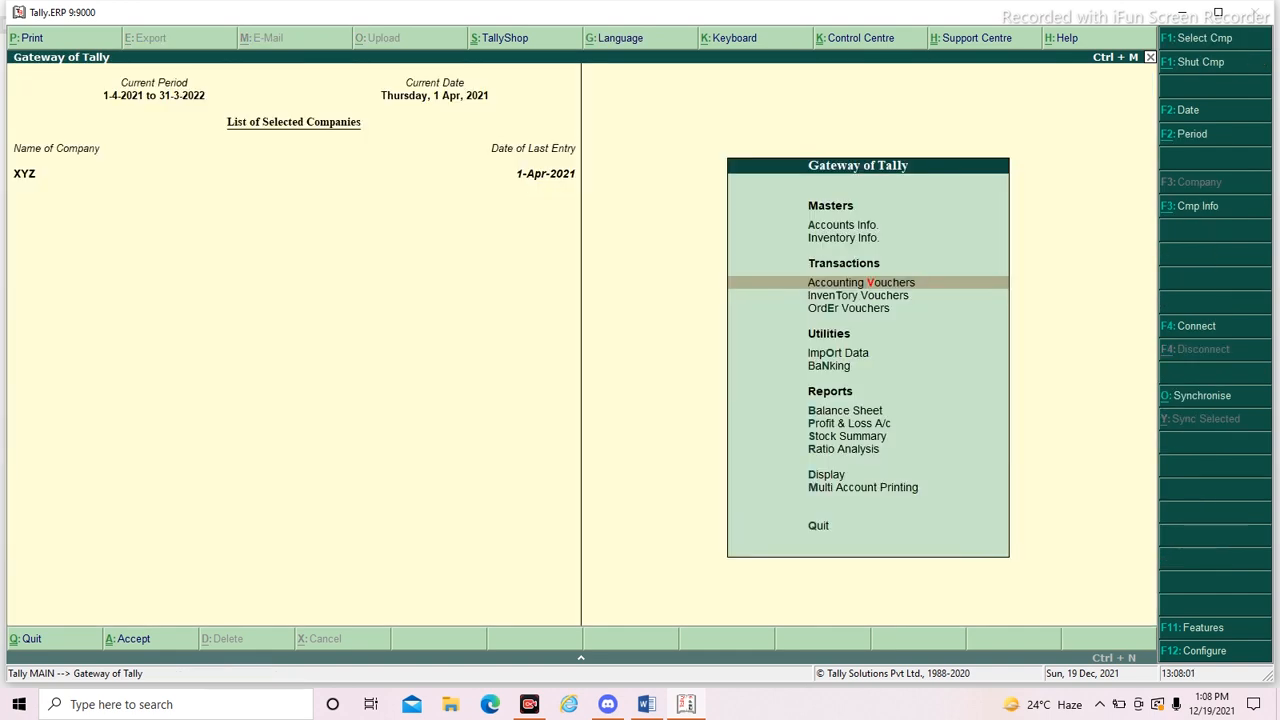
key("alt+Tab")
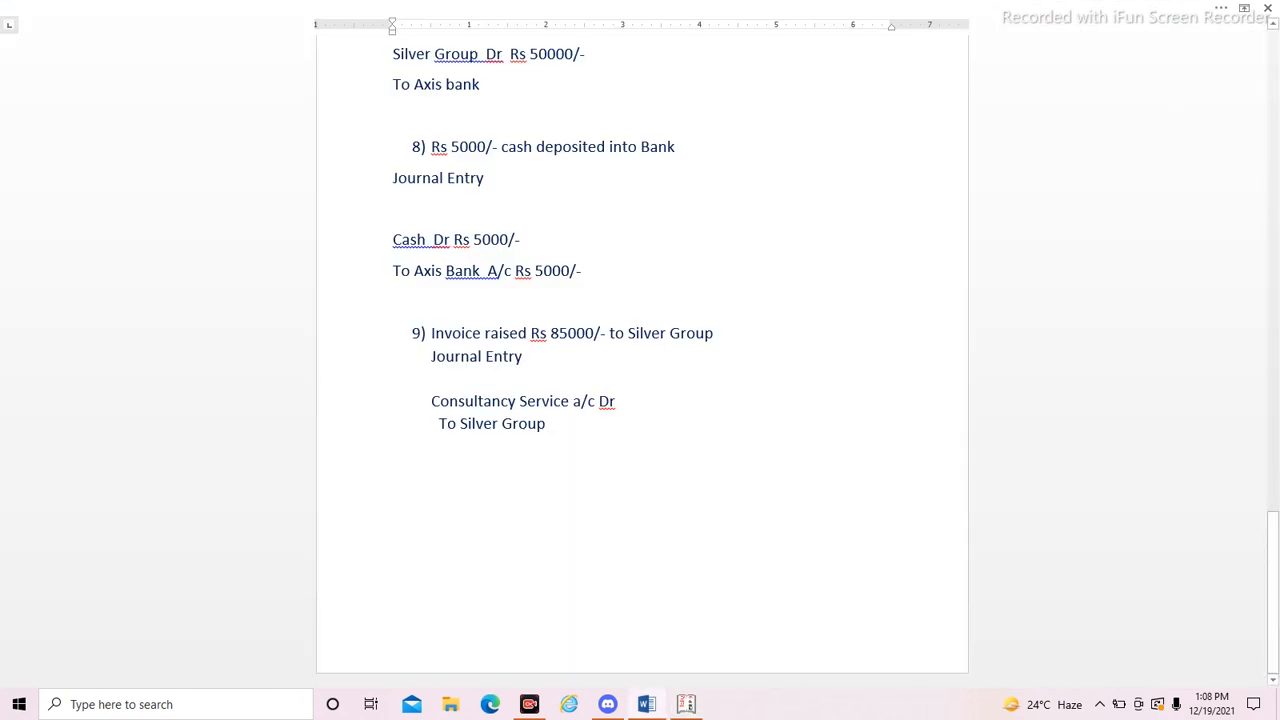
key("alt+Tab")
key("Up")
key("Up")
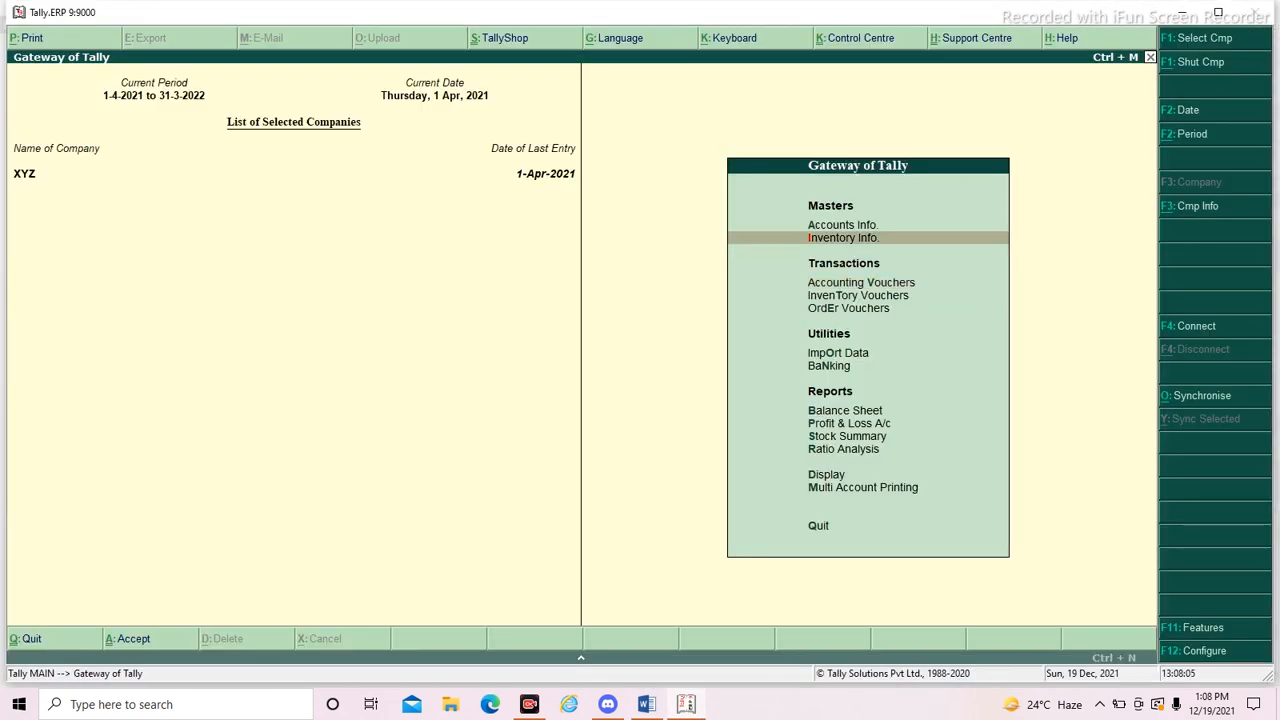
key("Return")
key("Down")
key("Return")
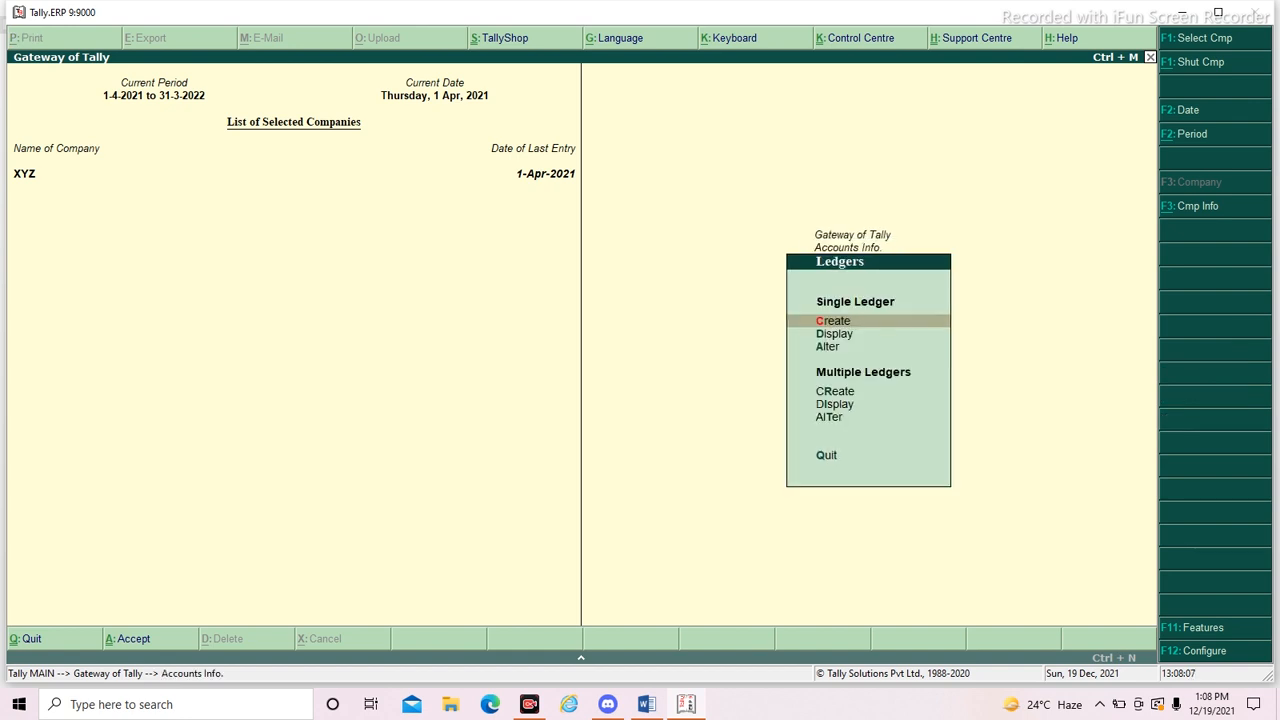
- Copy "Consultancy Service a/c" from transaction 9 in the Word document and paste it as the new ledger's name in Tally
key("alt+Tab")
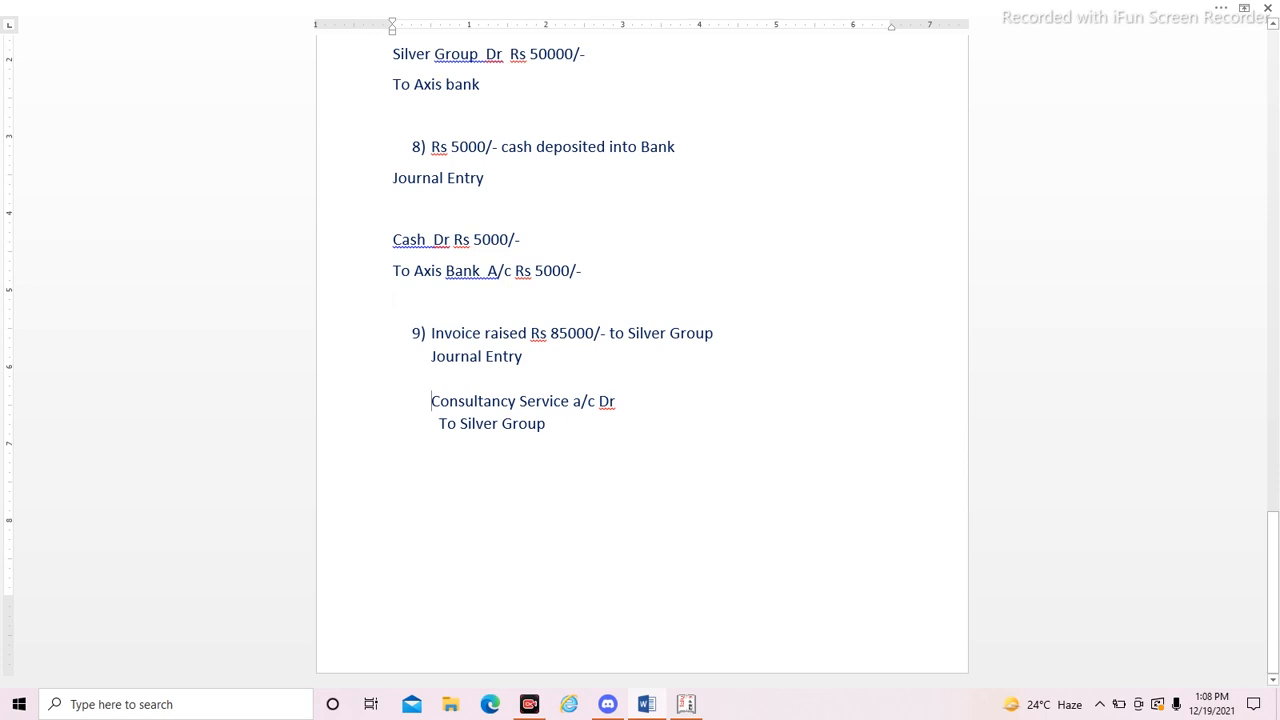
key("ctrl+shift+Right")
key("ctrl+shift+Right")
key("ctrl+shift+Right")
key("ctrl+shift+Right")
key("ctrl+shift+Right")
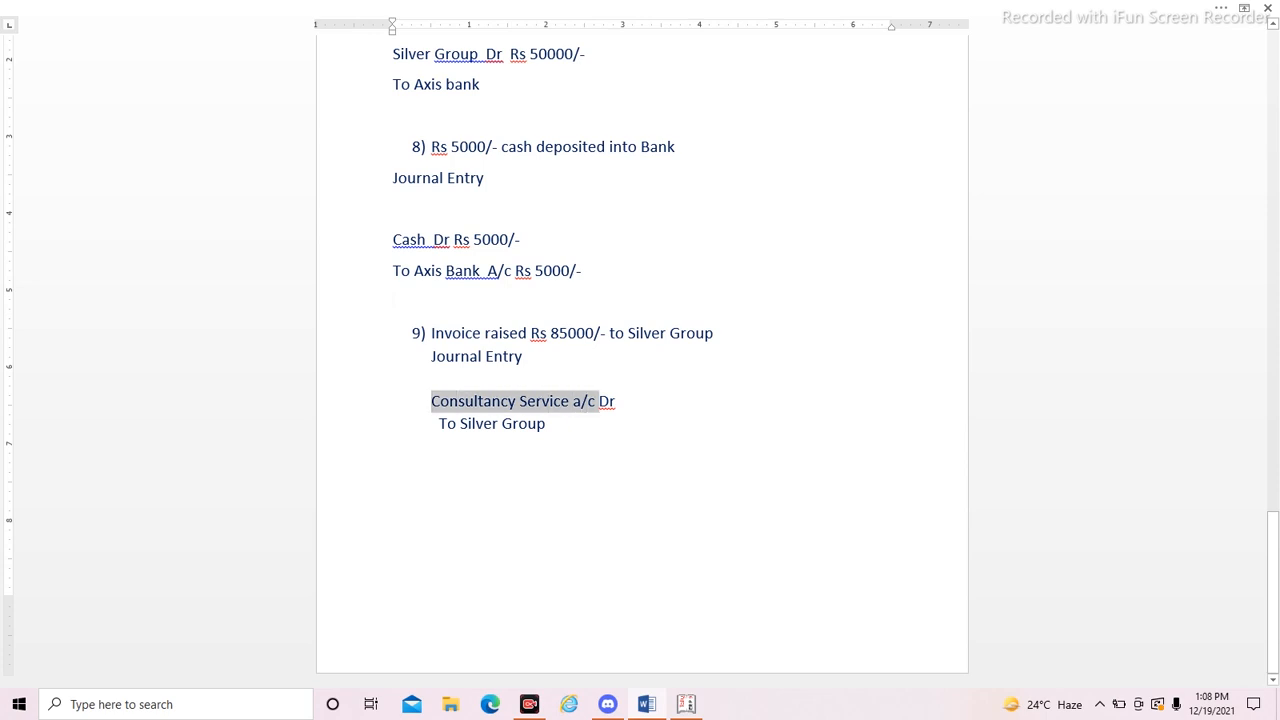
key("ctrl+c")
key("alt+Tab")
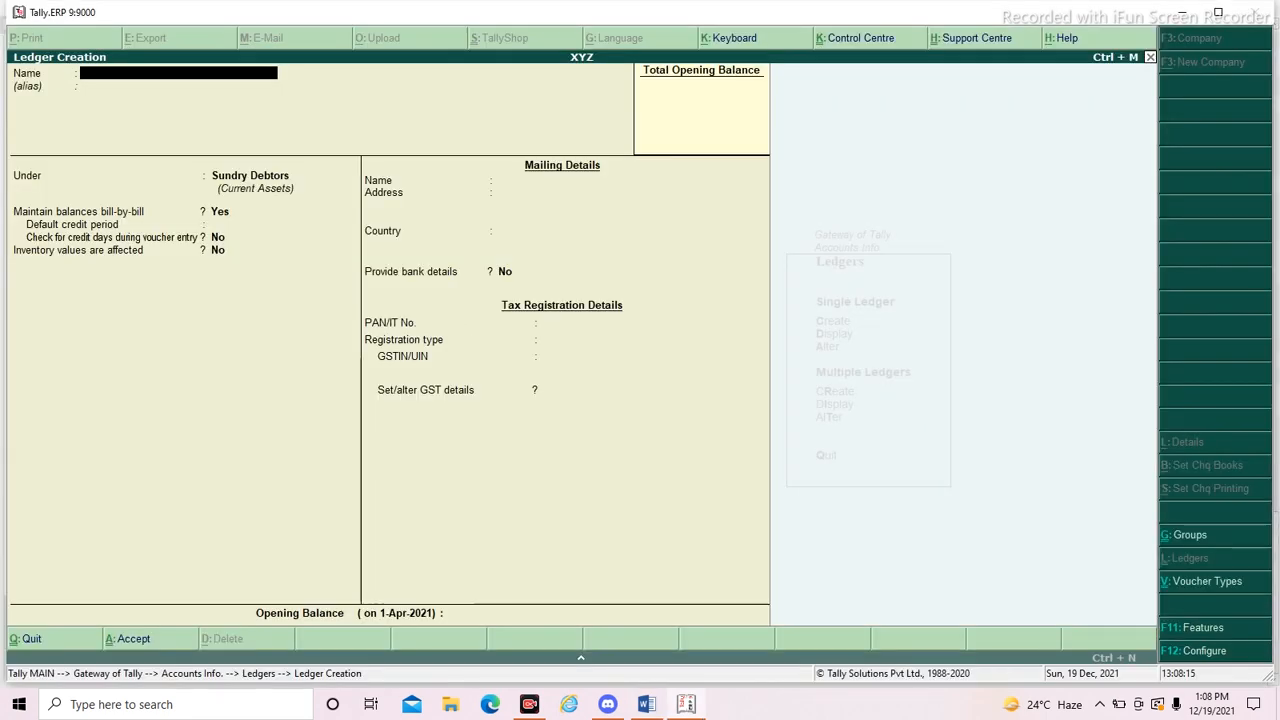
key("ctrl+alt+v")
key("Return")
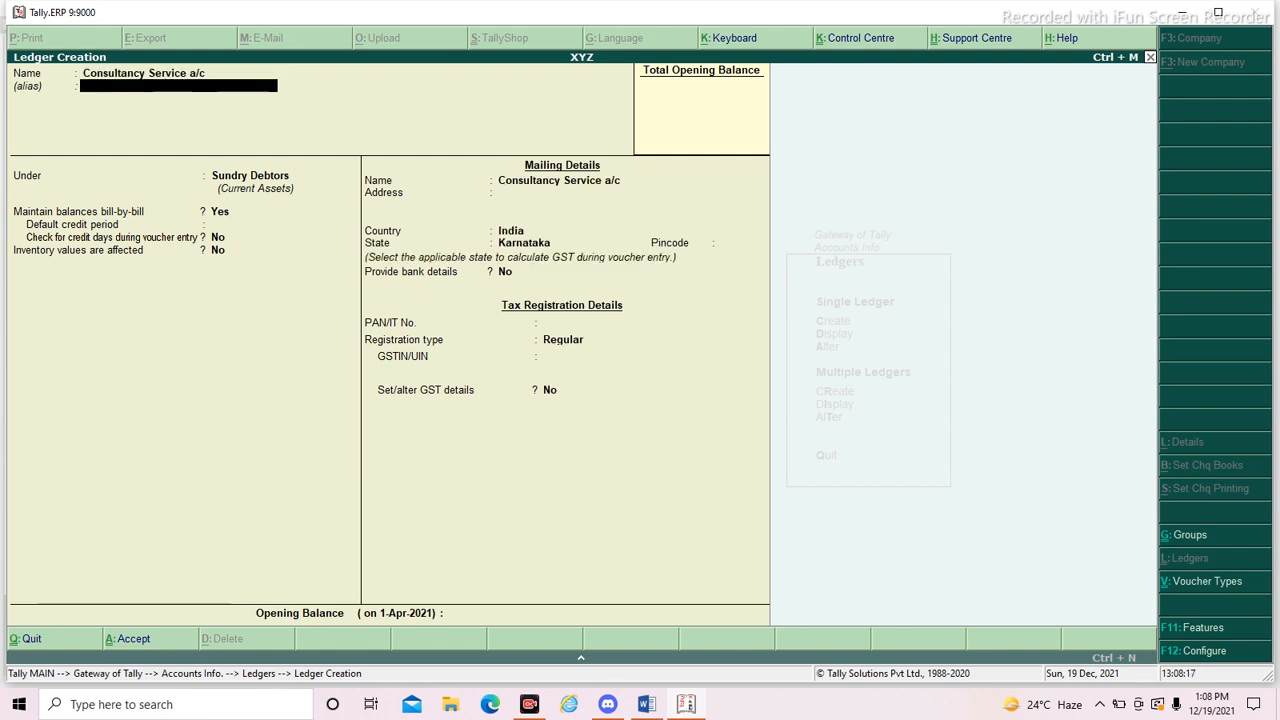
- Skip the alias and place the Consultancy Service a/c ledger under Direct Incomes
key("Return")
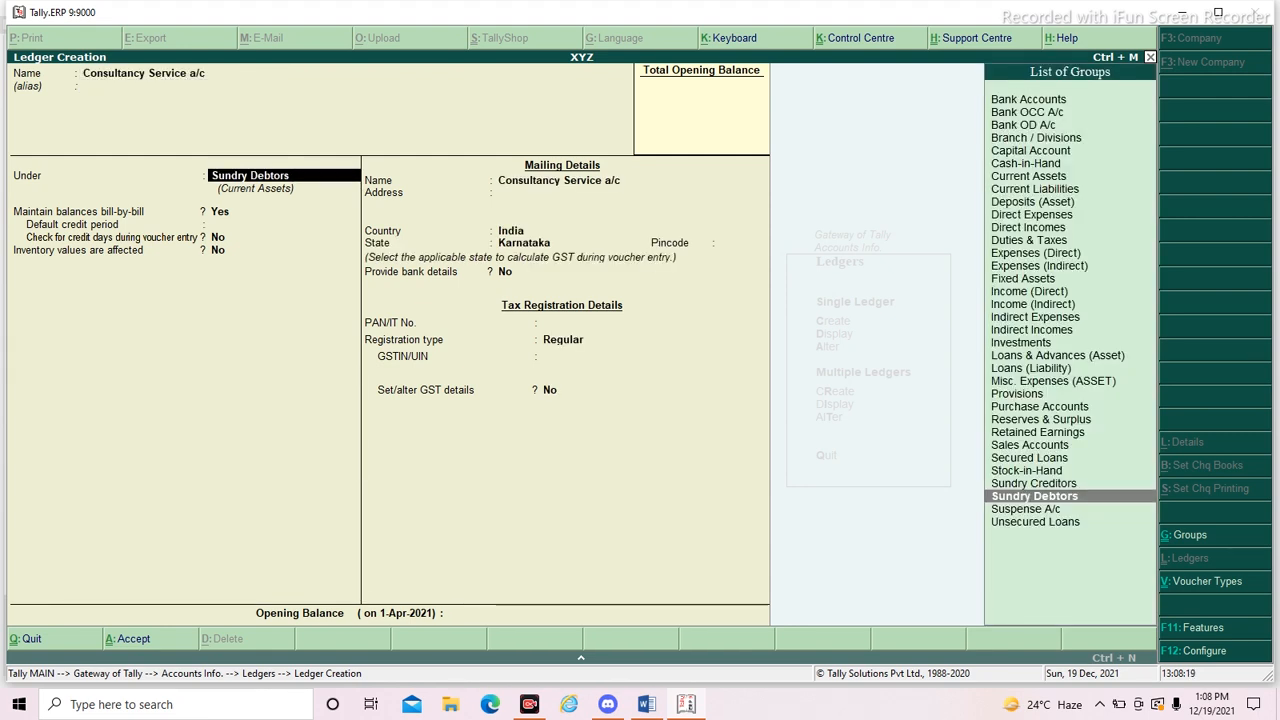
type("In")
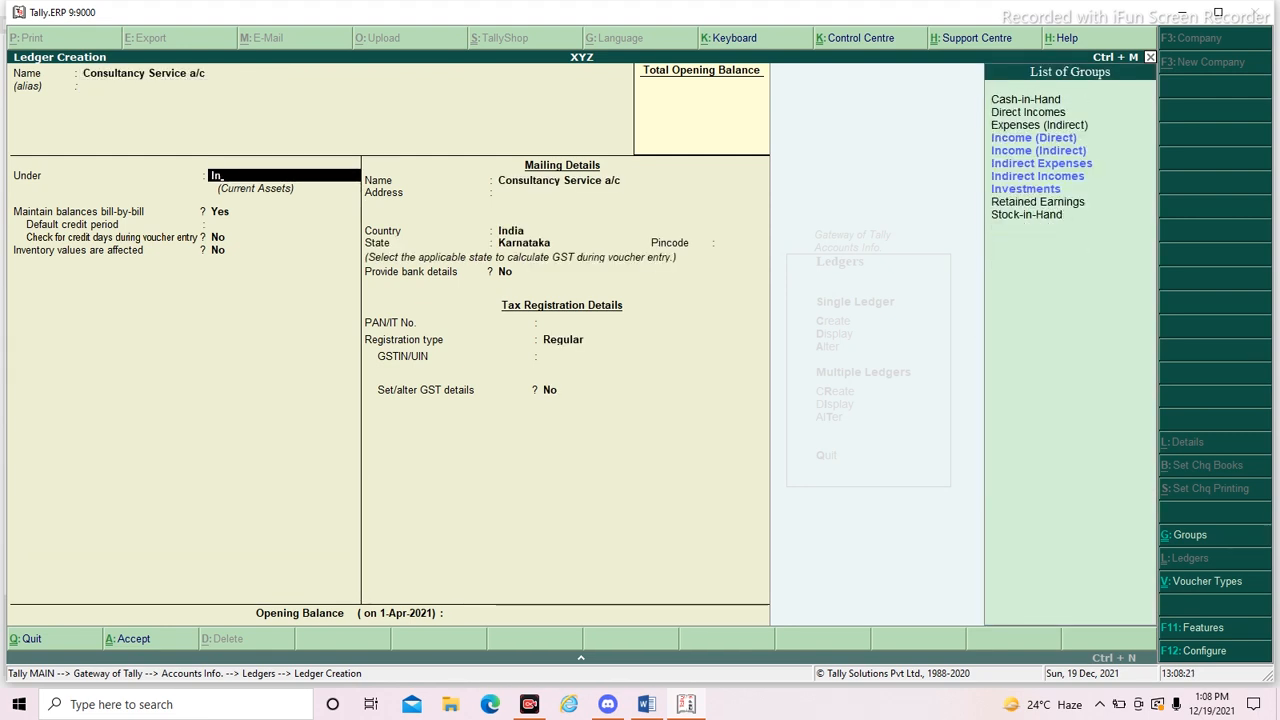
key("Up")
key("Return")
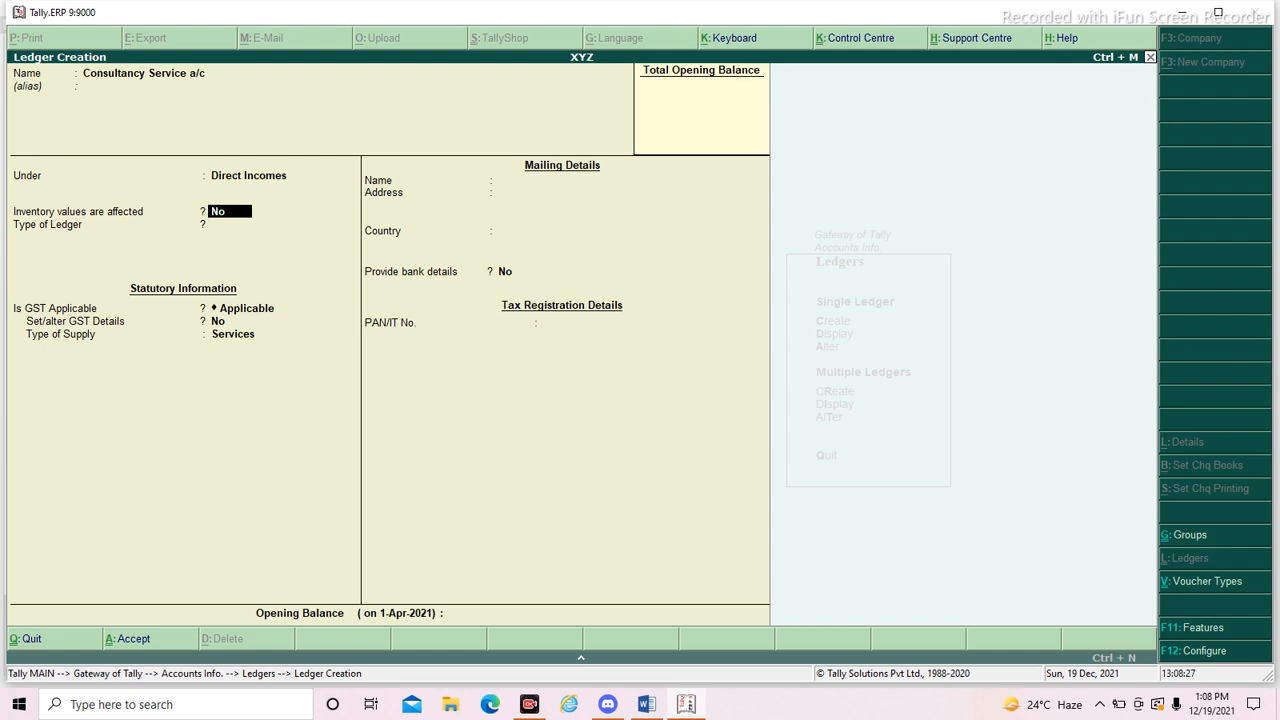
- Set GST to Not Applicable for the Consultancy Service a/c ledger, keep the other defaults and save it
key("Return")
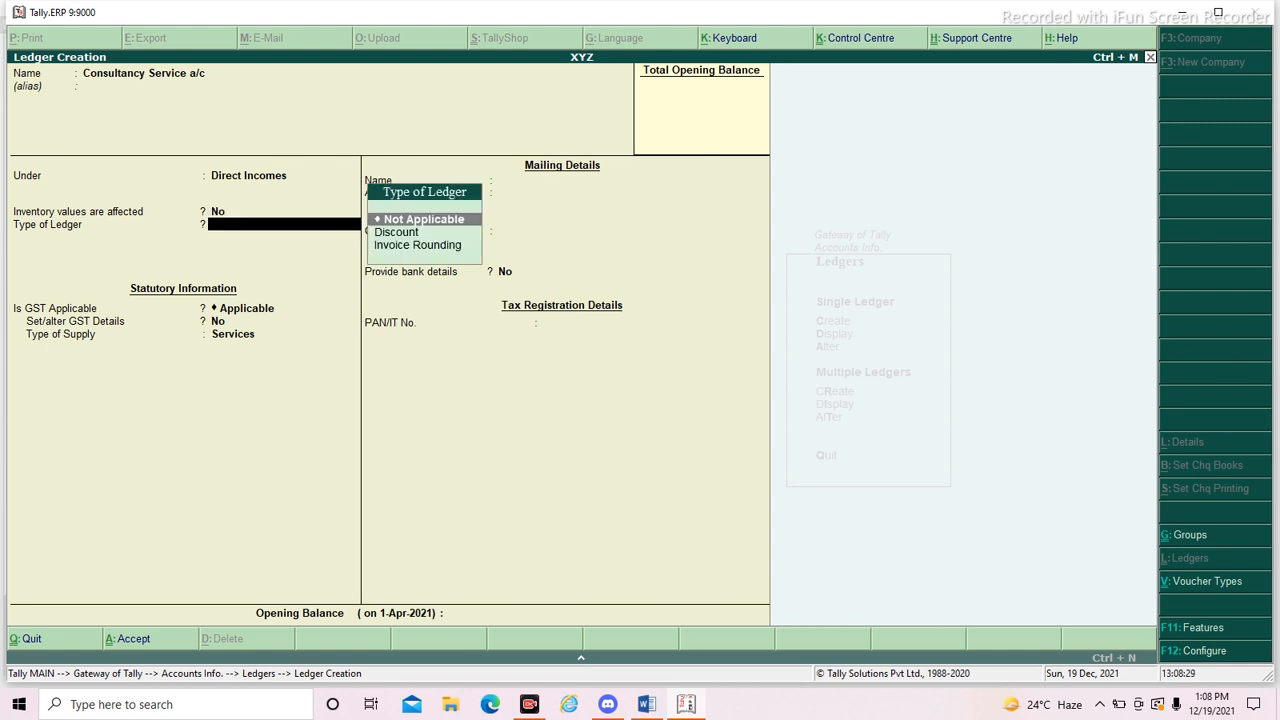
key("Return")
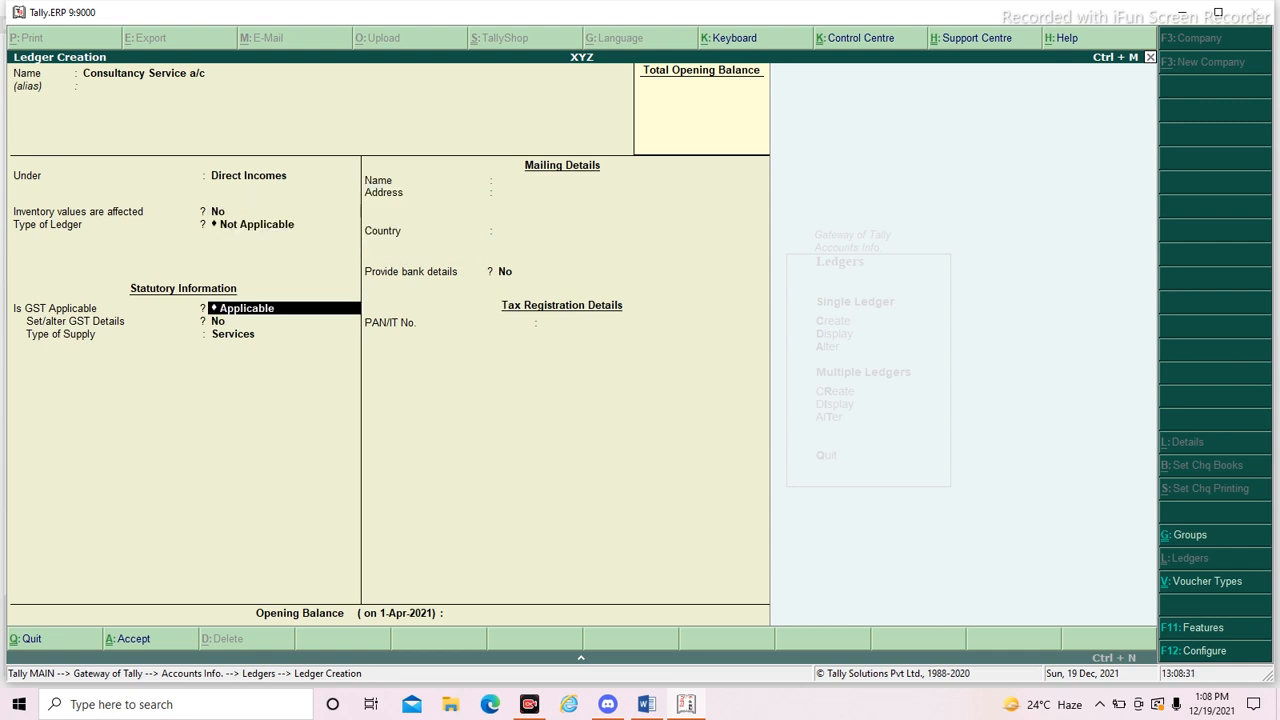
key("Down")
key("Return")
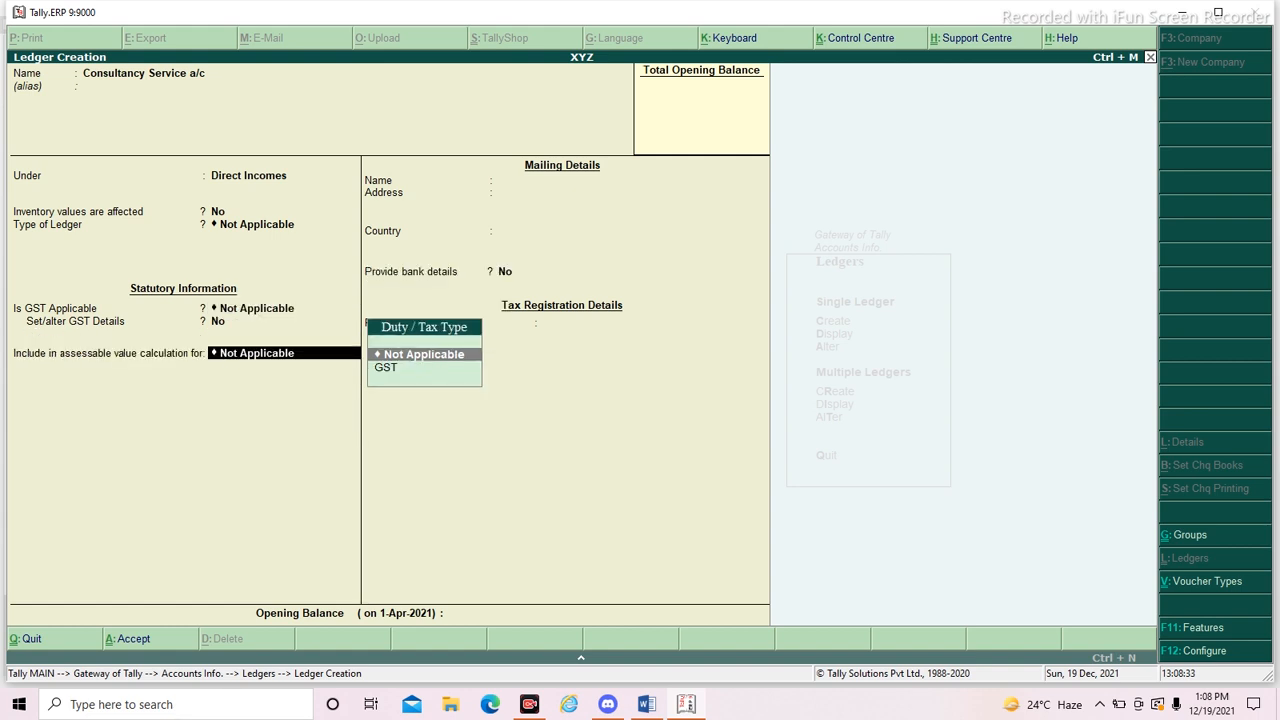
key("Return")
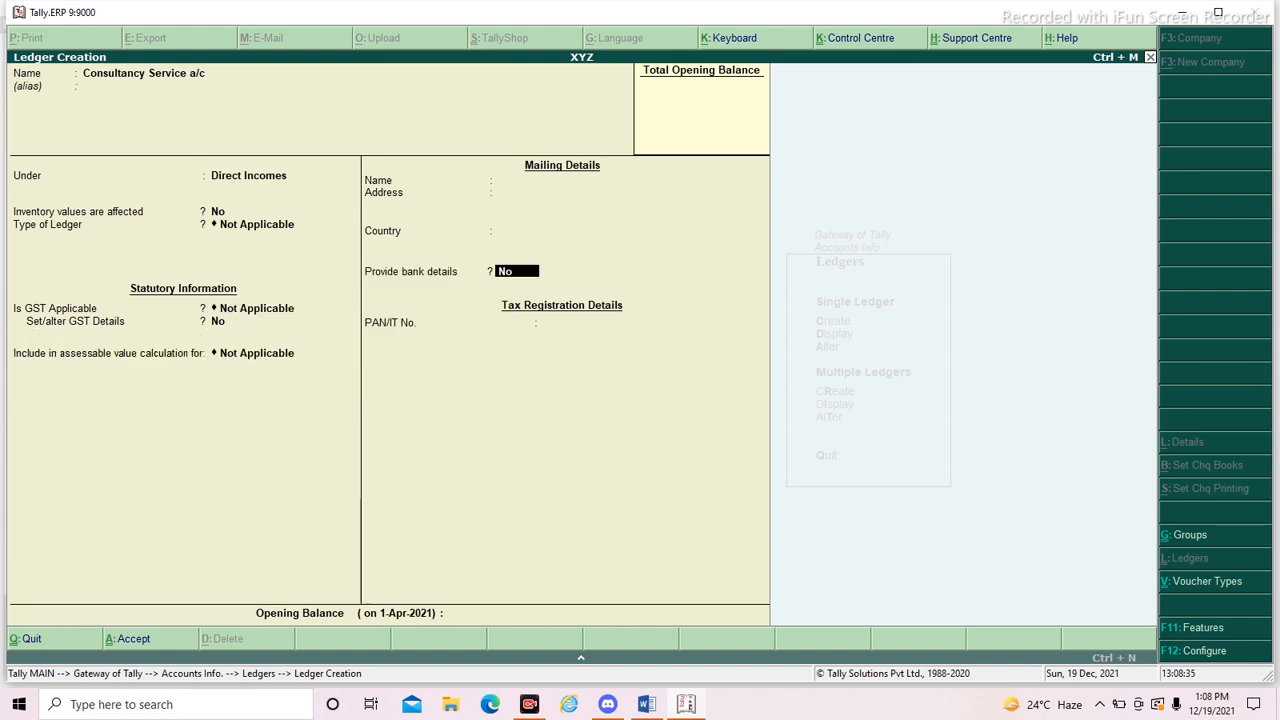
key("Return")
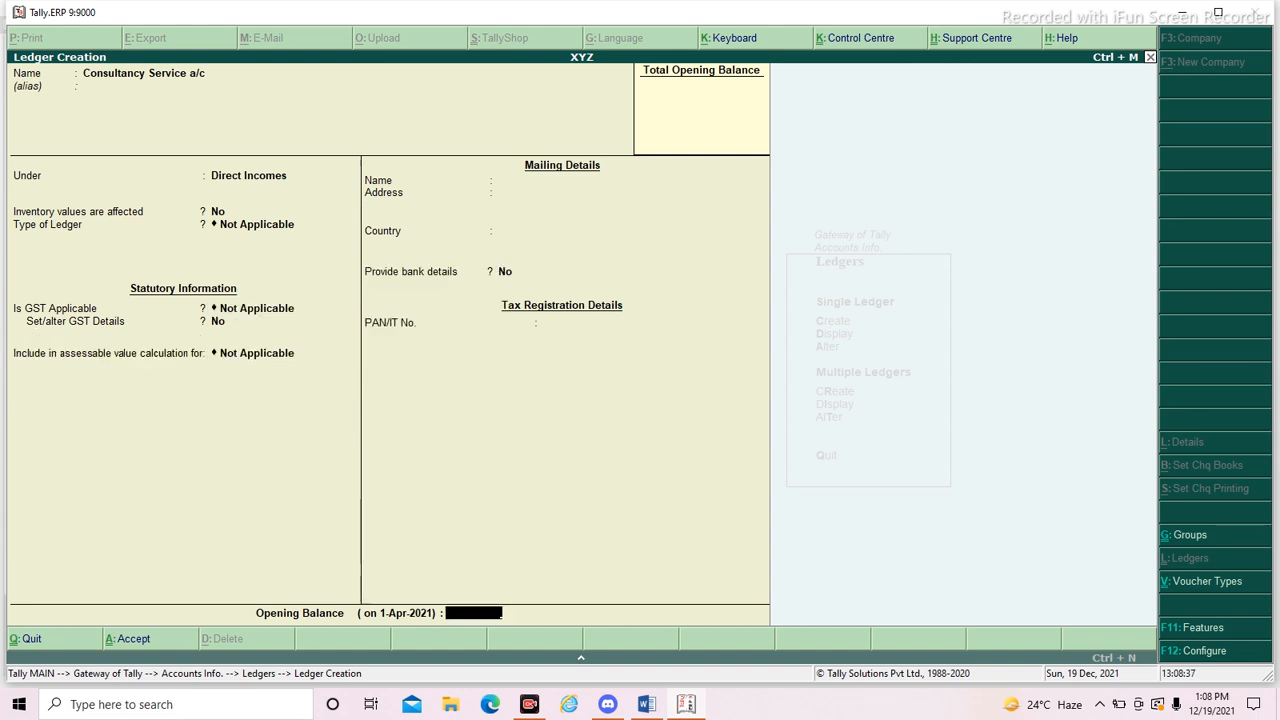
key("Return")
- Close ledger creation, return to the Gateway of Tally and open a new Sales accounting voucher
key("Return")
key("Escape")
key("Return")
key("Escape")
key("Escape")
key("Escape")
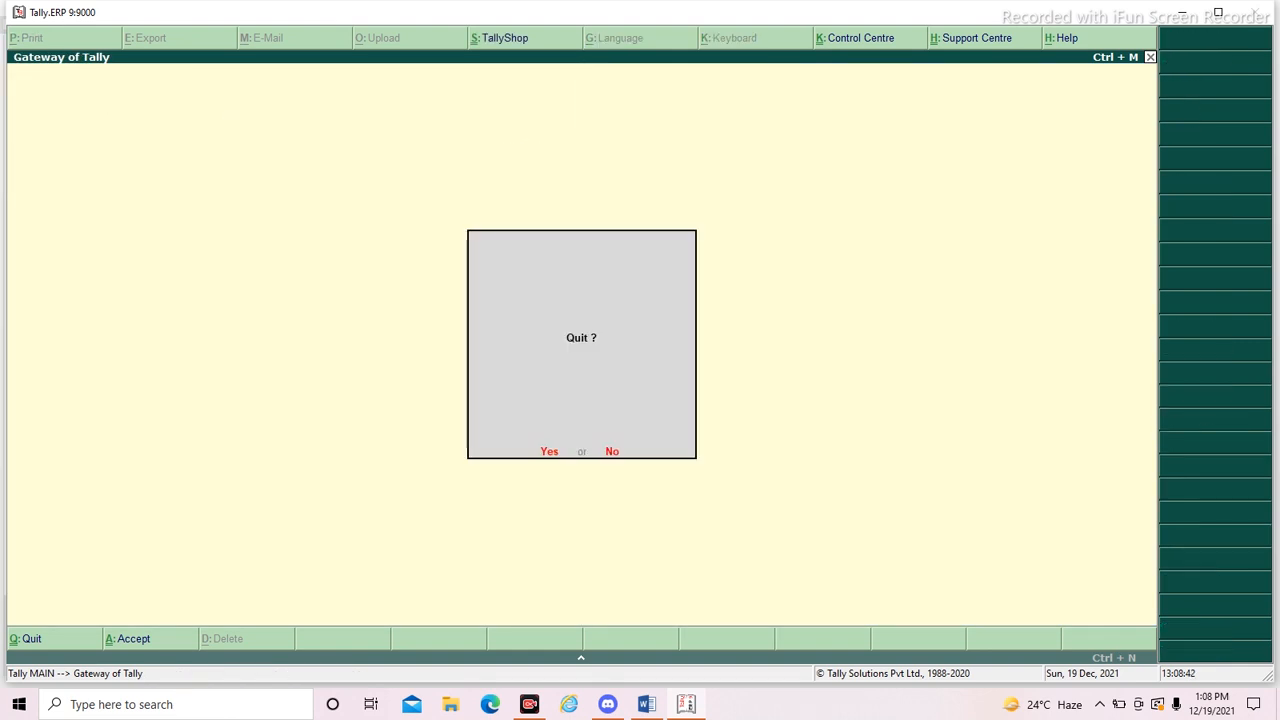
key("Escape")
key("Down")
key("Down")
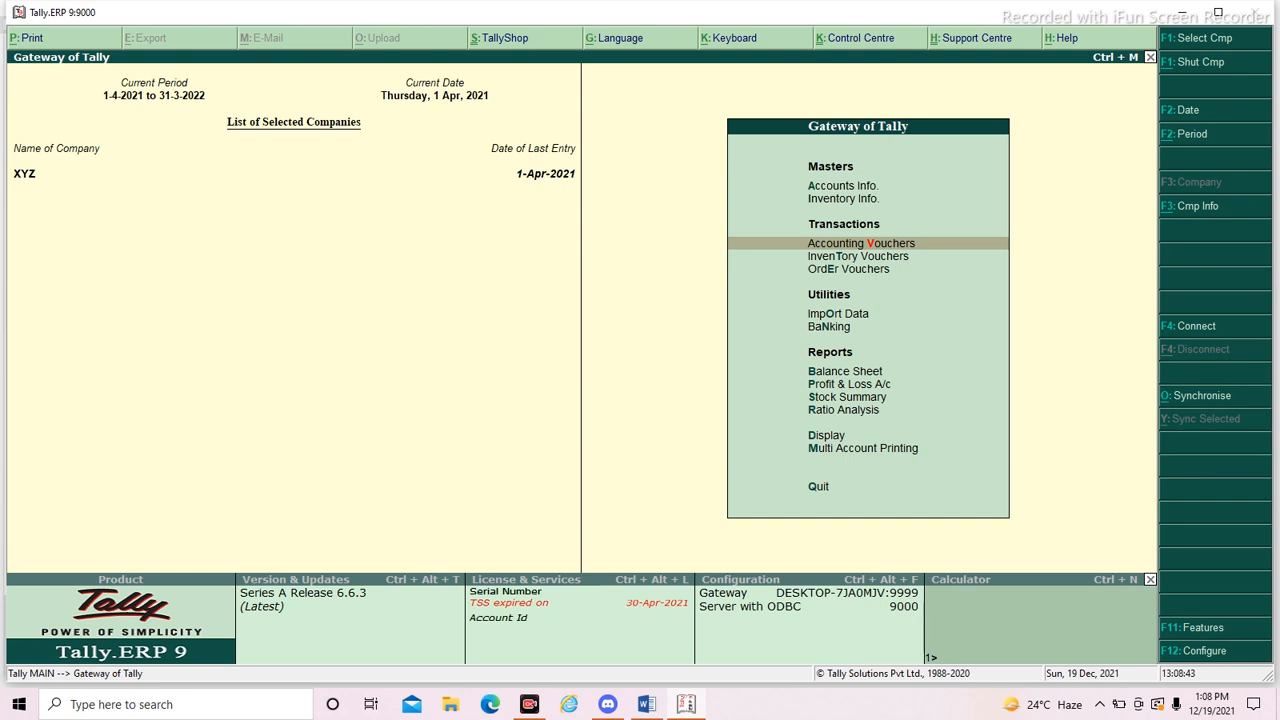
key("Return")
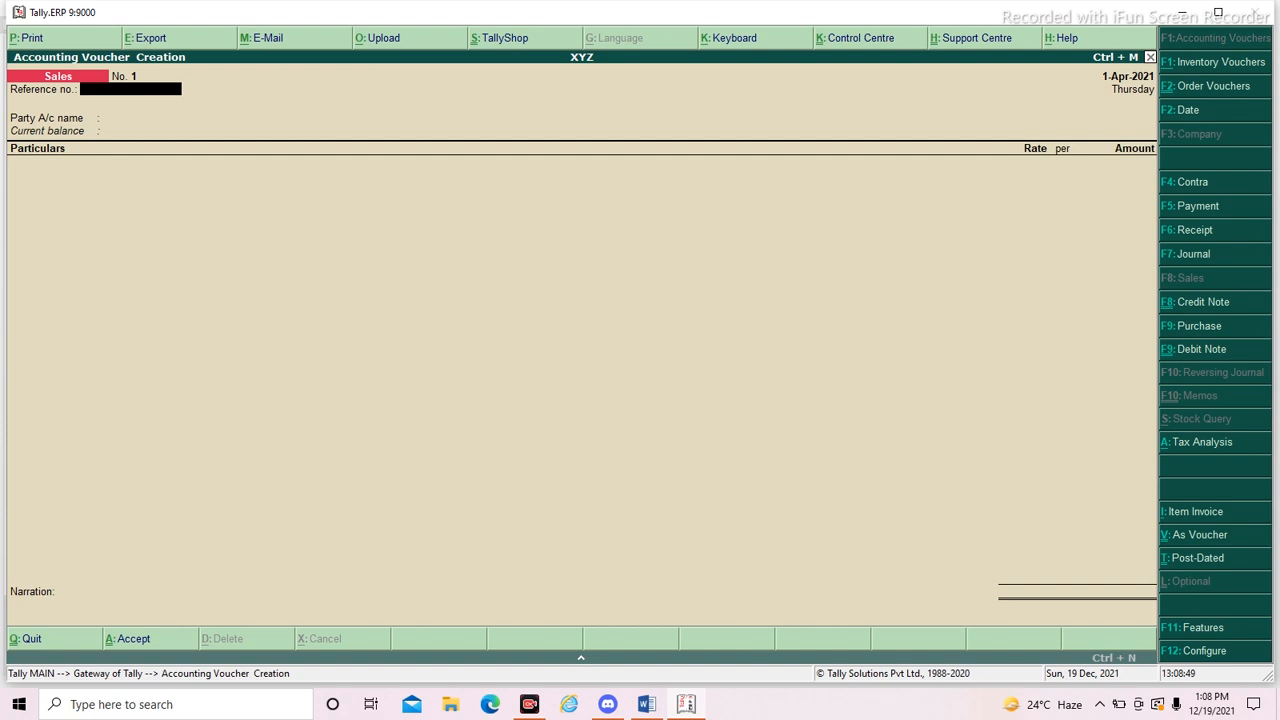
key("Return")
key("Return")
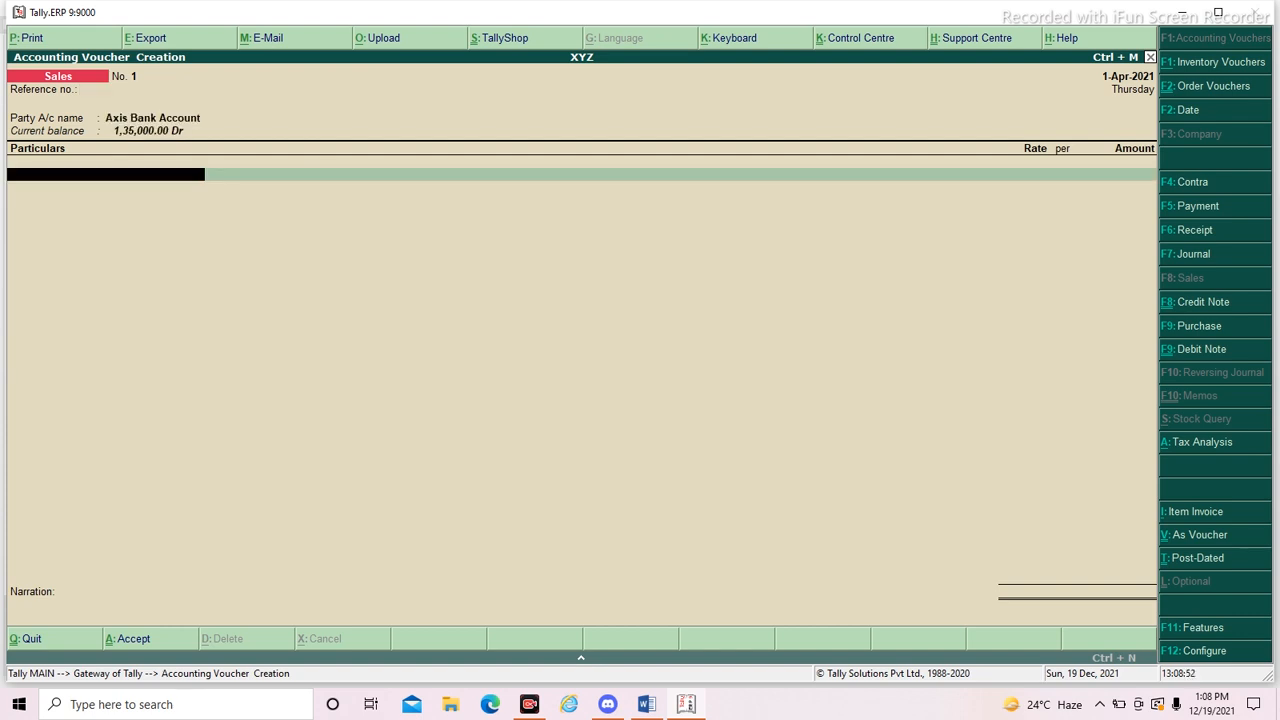
key("Return")
key("BackSpace")
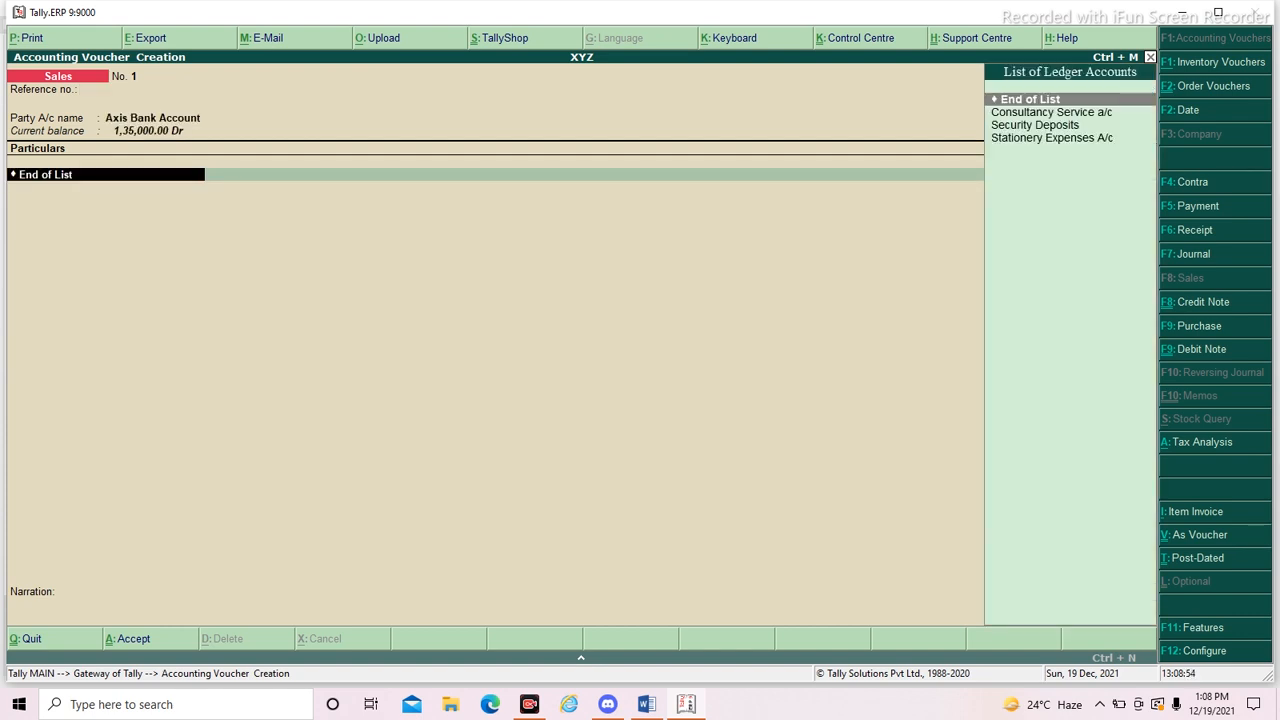
key("BackSpace")
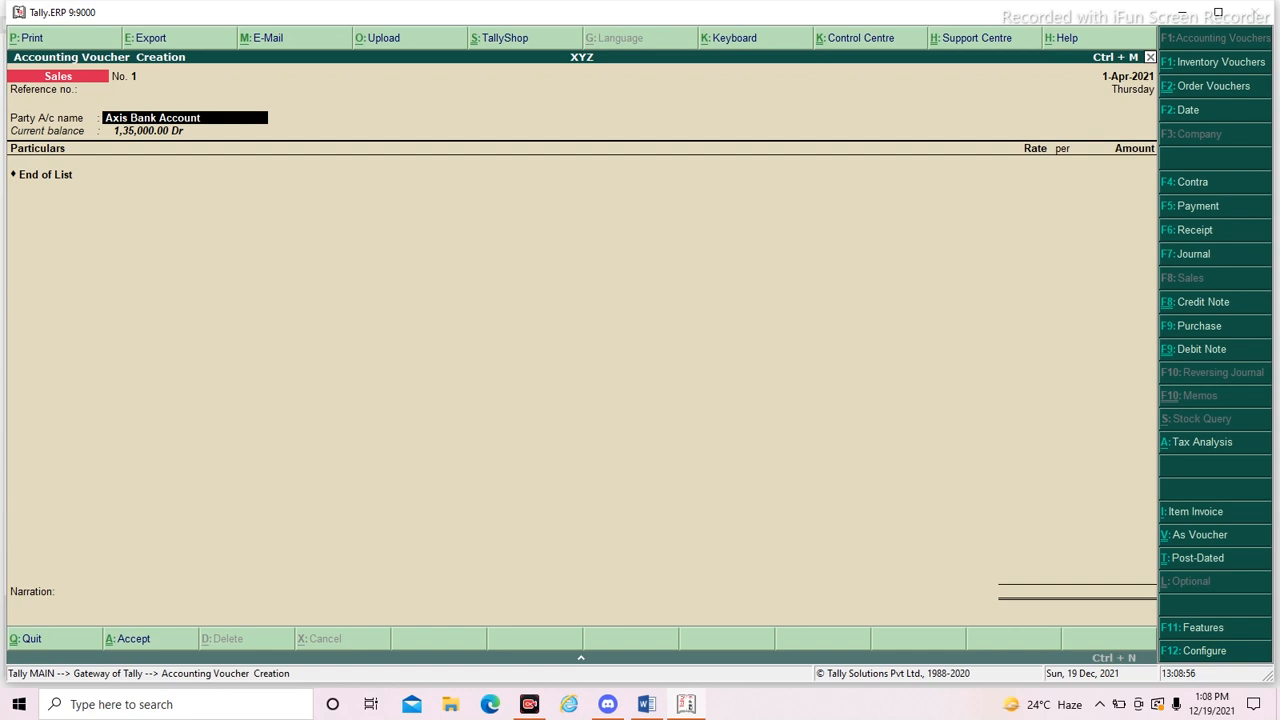
- Set Silver Group as the sales voucher's party account, leaving the despatch details blank and payment terms at 30 Days
type("si")
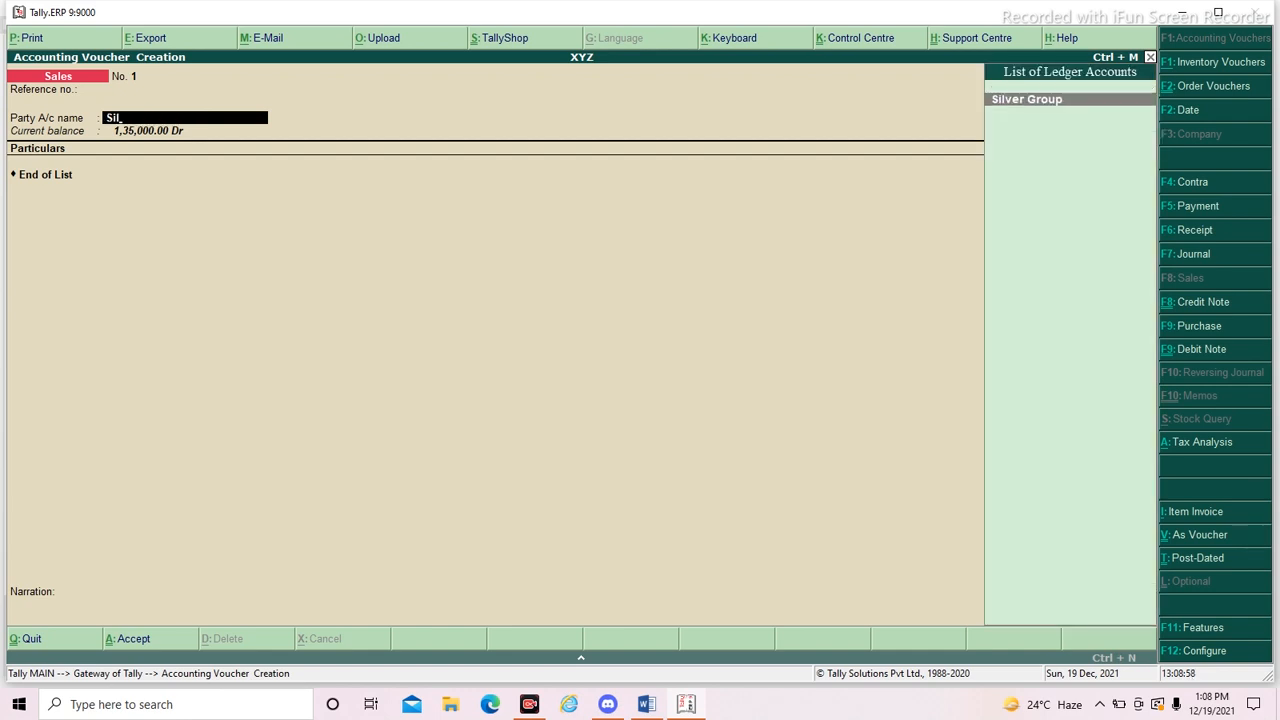
key("Return")
left_click(445, 237)
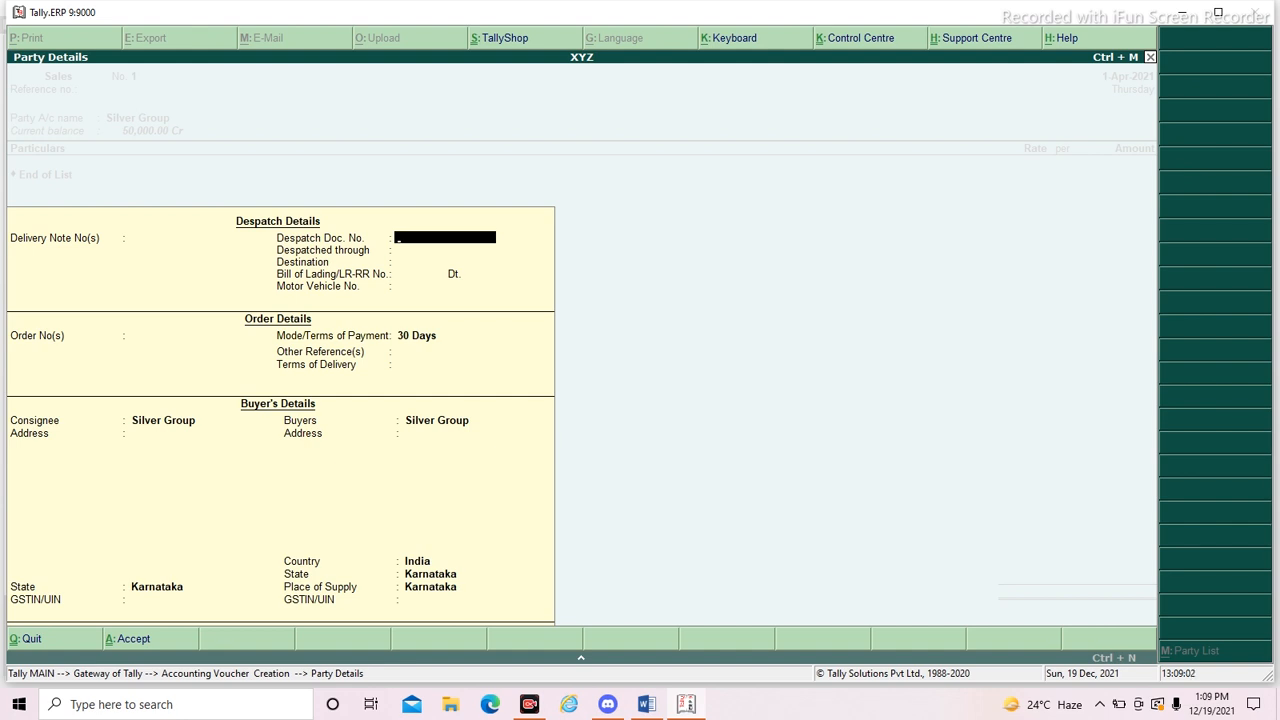
key("Return")
key("Return")
key("Return")
key("Return")
key("Return")
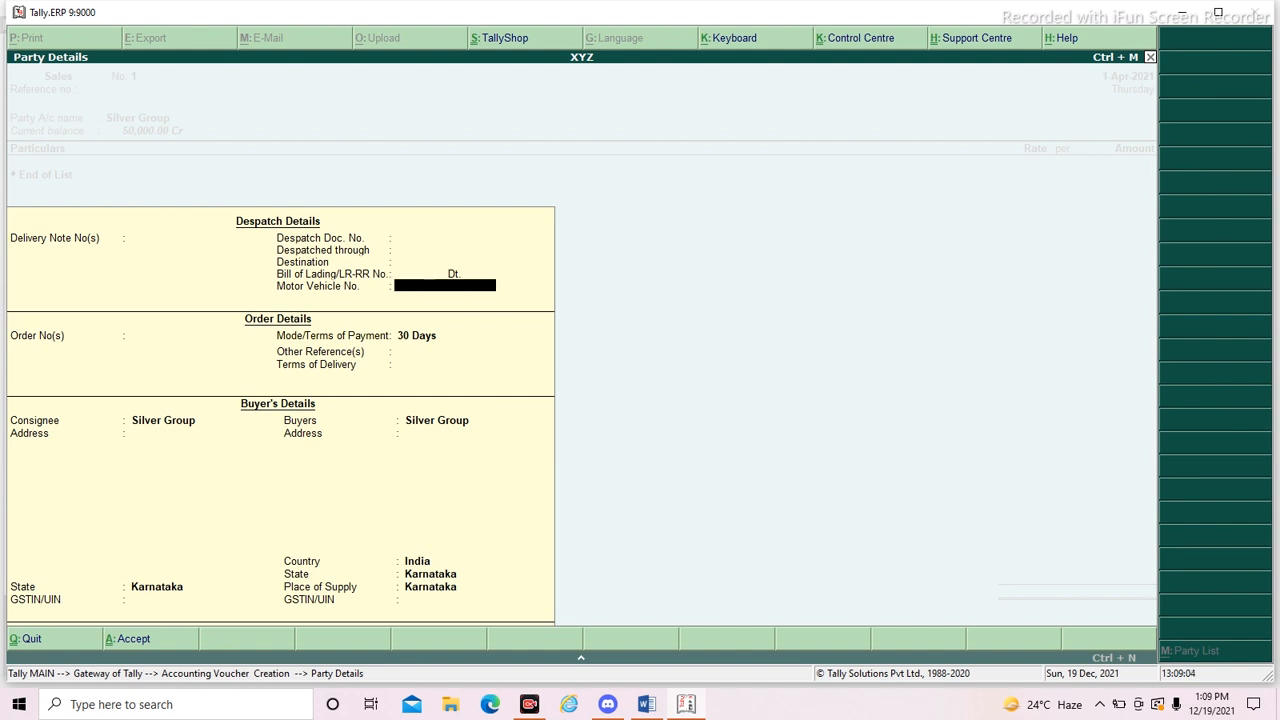
key("Return")
key("BackSpace")
key("Return")
key("Return")
key("Return")
key("Return")
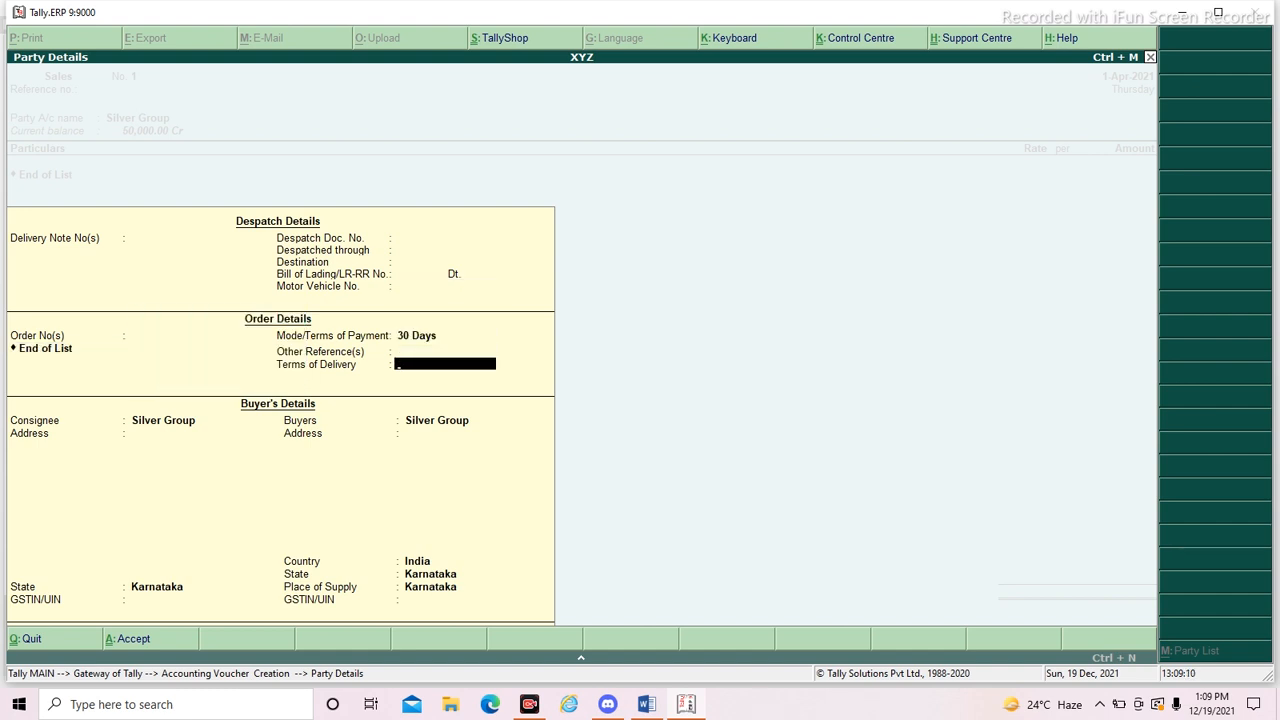
- Accept the remaining party details with Silver Group as consignee and buyer, Karnataka as state, and delivery terms and GSTIN blank
key("Return")
key("Return")
key("Return")
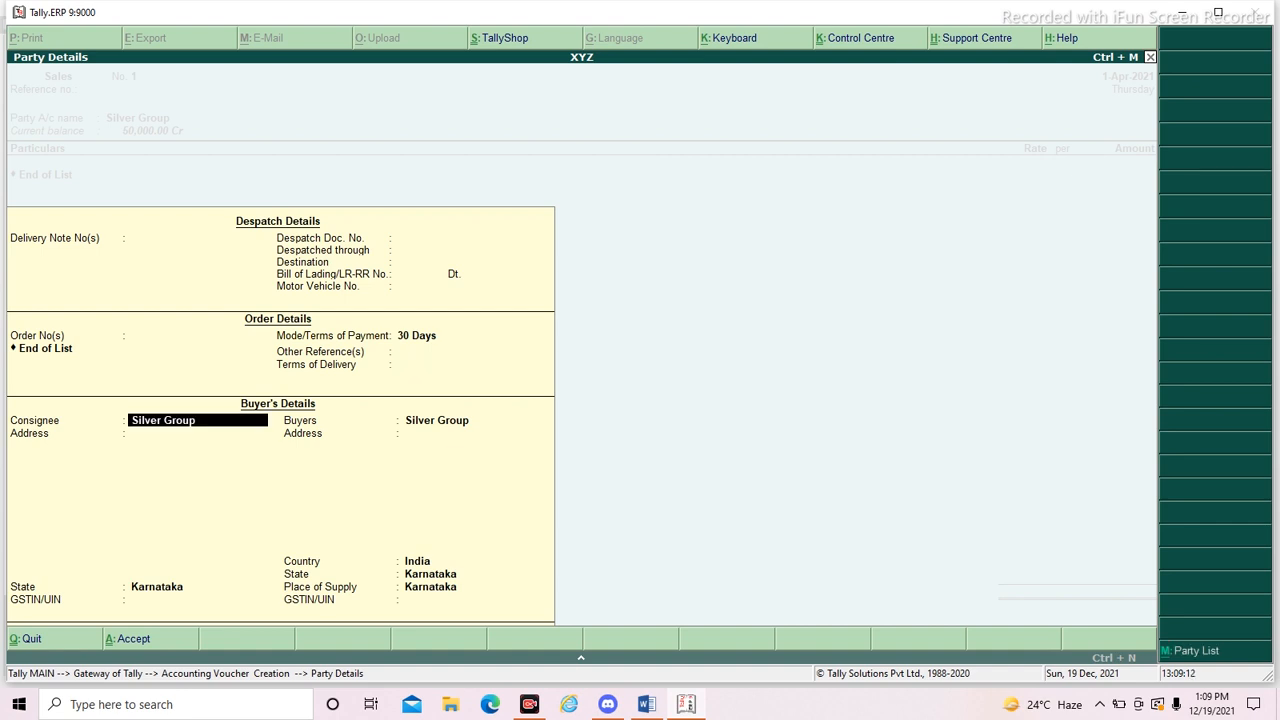
key("Return")
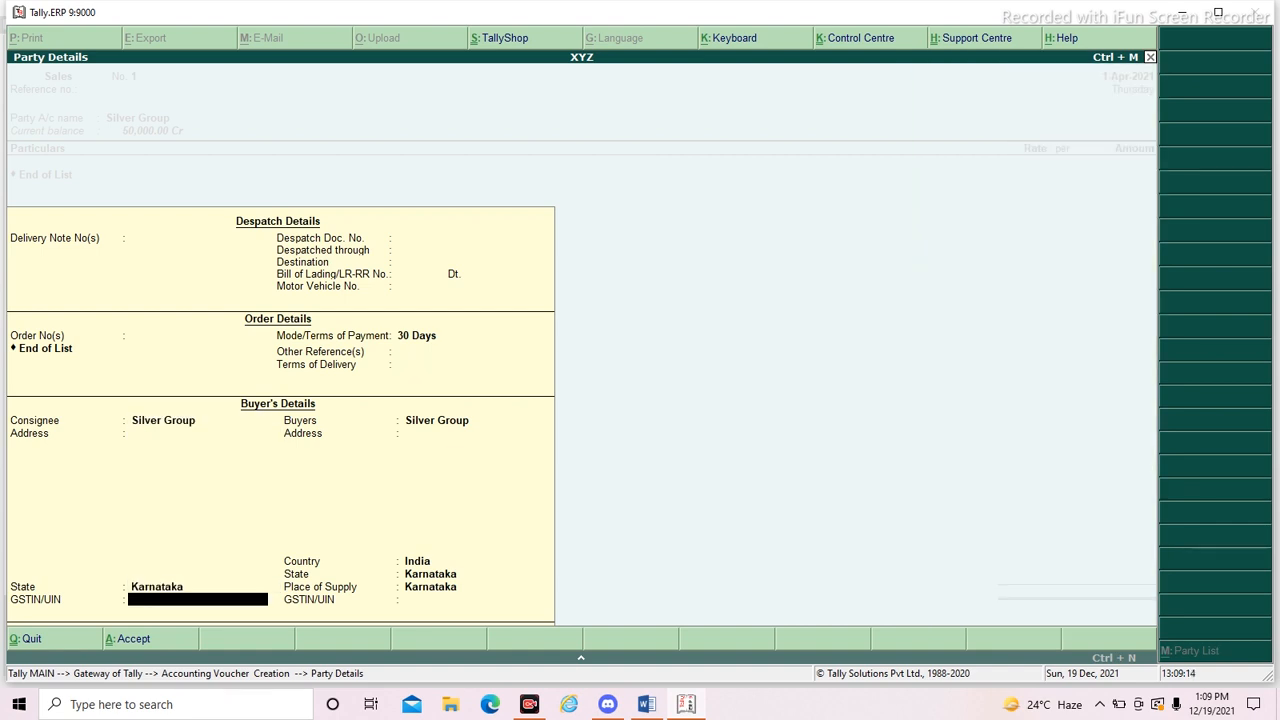
key("Return")
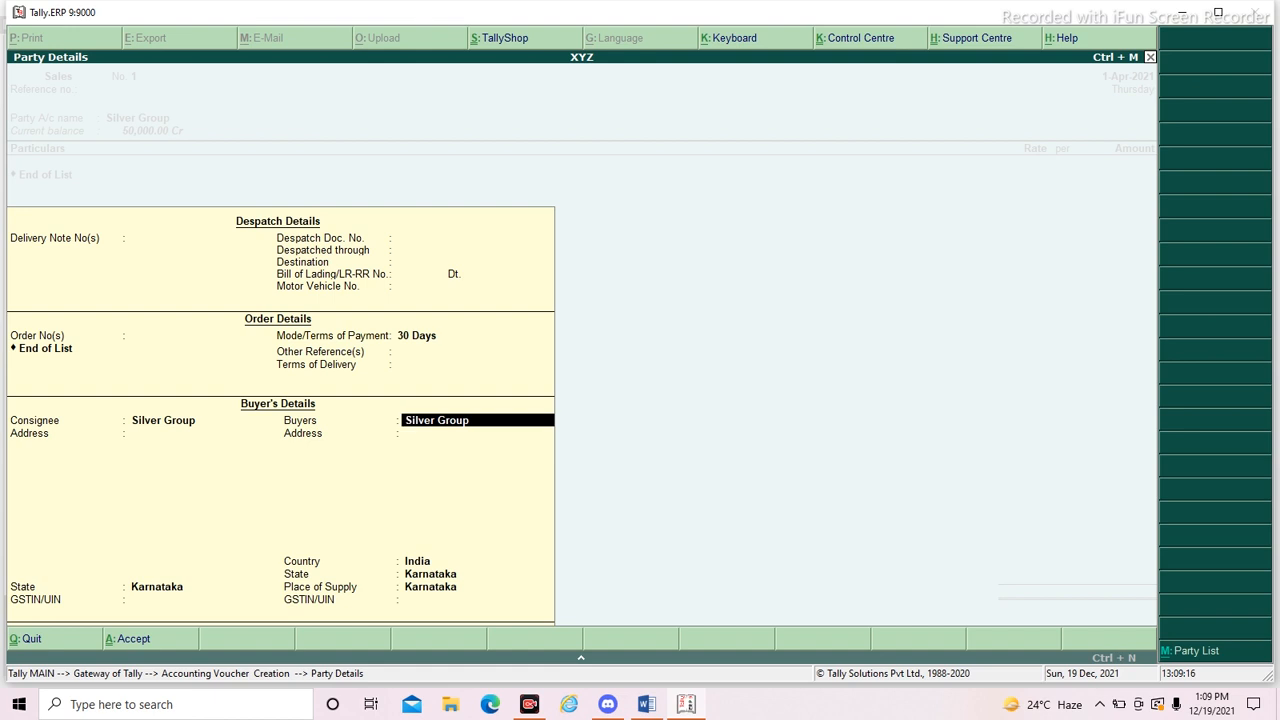
key("Return")
key("Return")
key("Return")
key("Return")
key("Return")
key("Return")
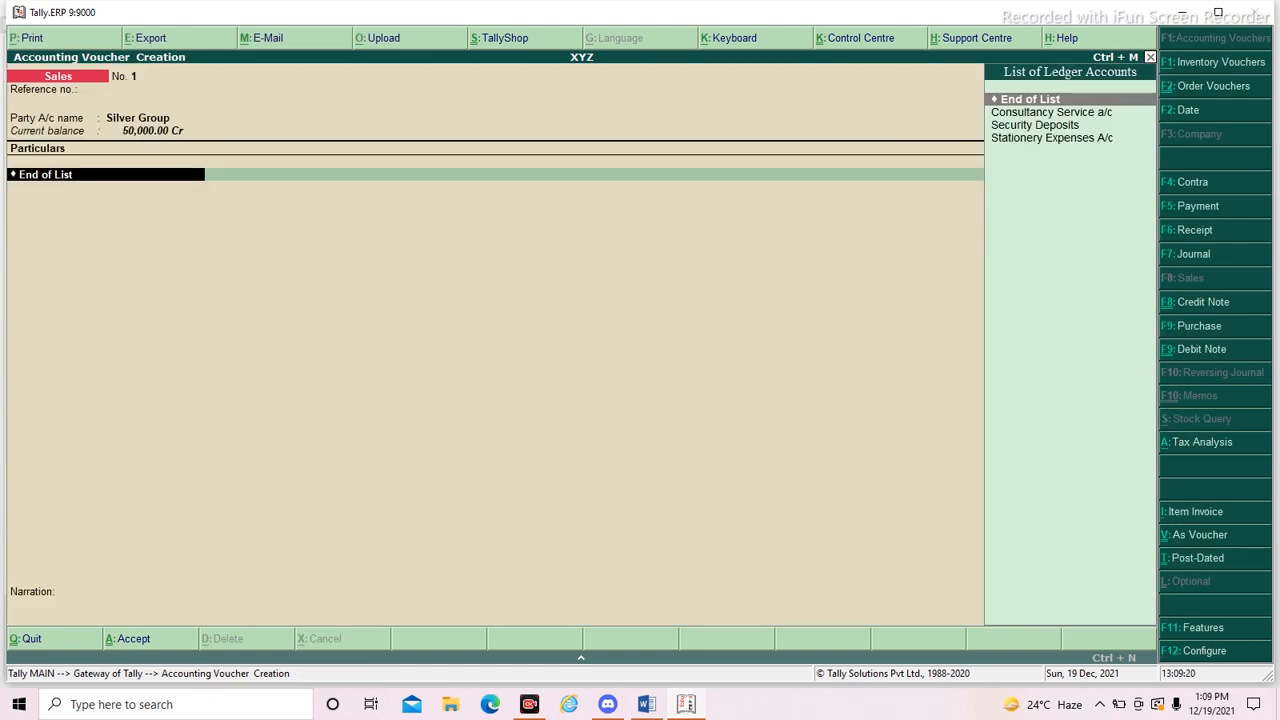
- Add the Consultancy Service a/c ledger to the sales voucher with an amount of 85000 and proceed to the bill-wise details
left_click(1058, 112)
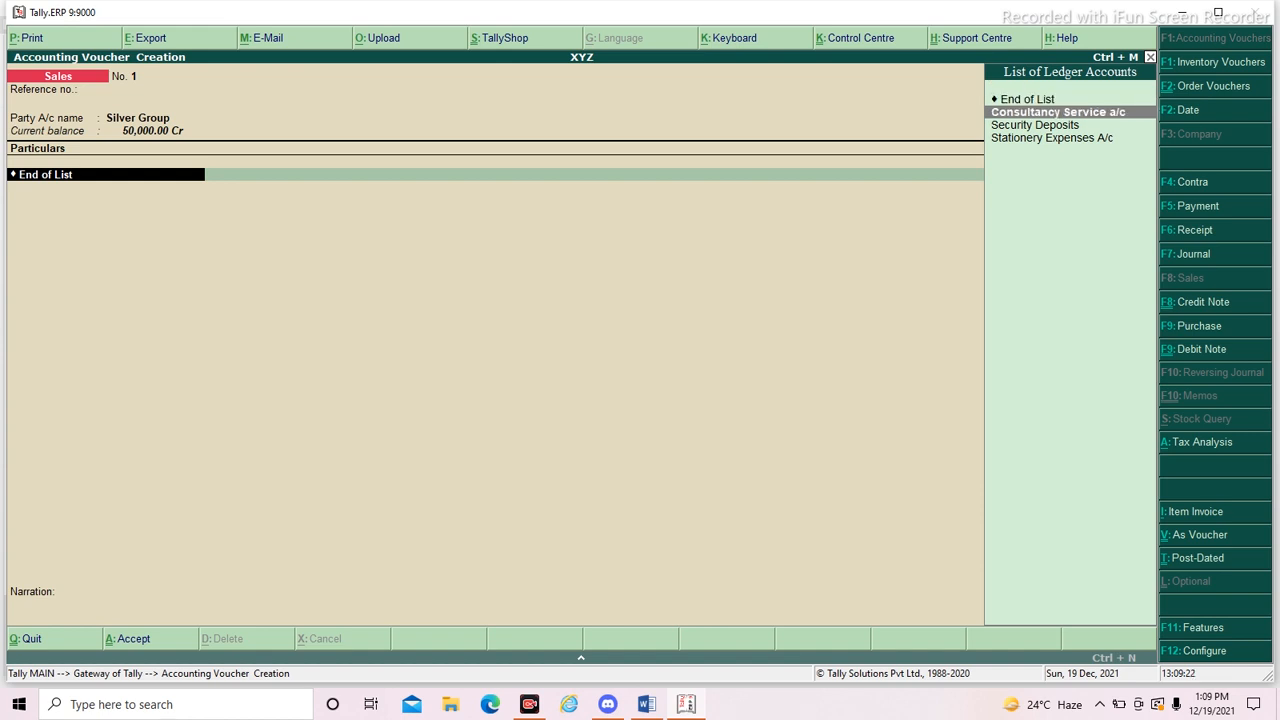
key("Return")
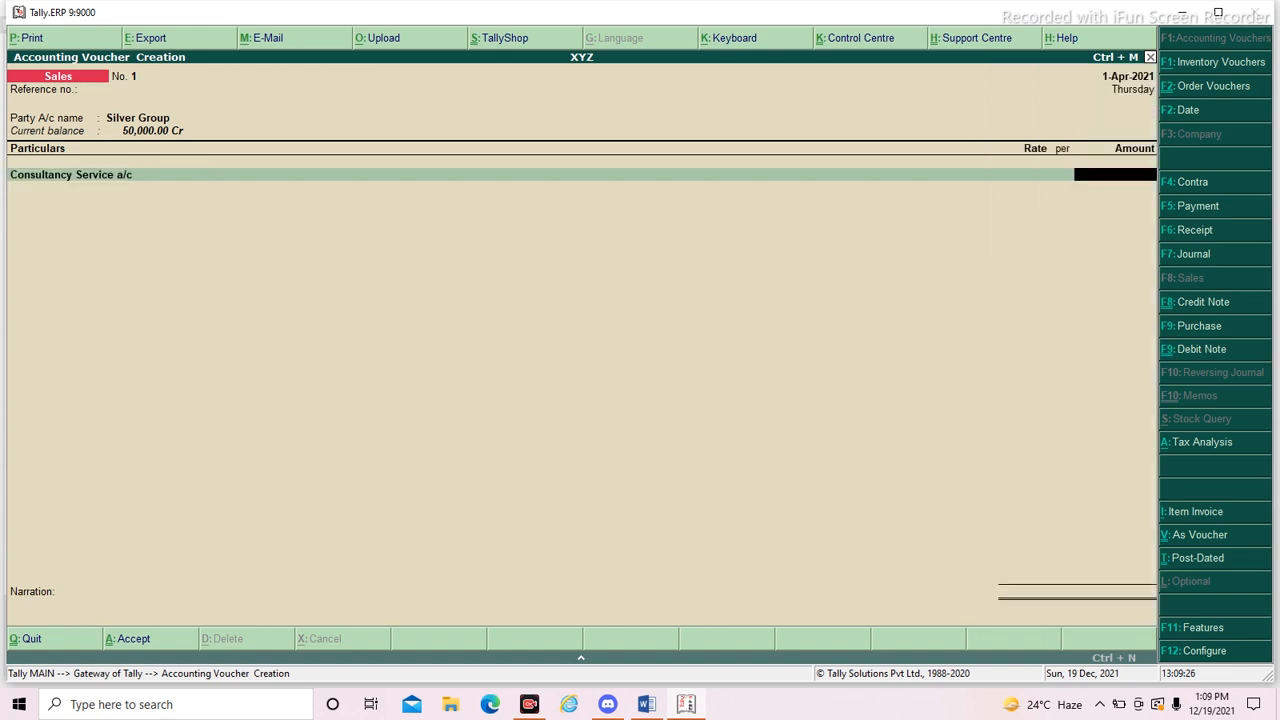
key("alt+Tab")
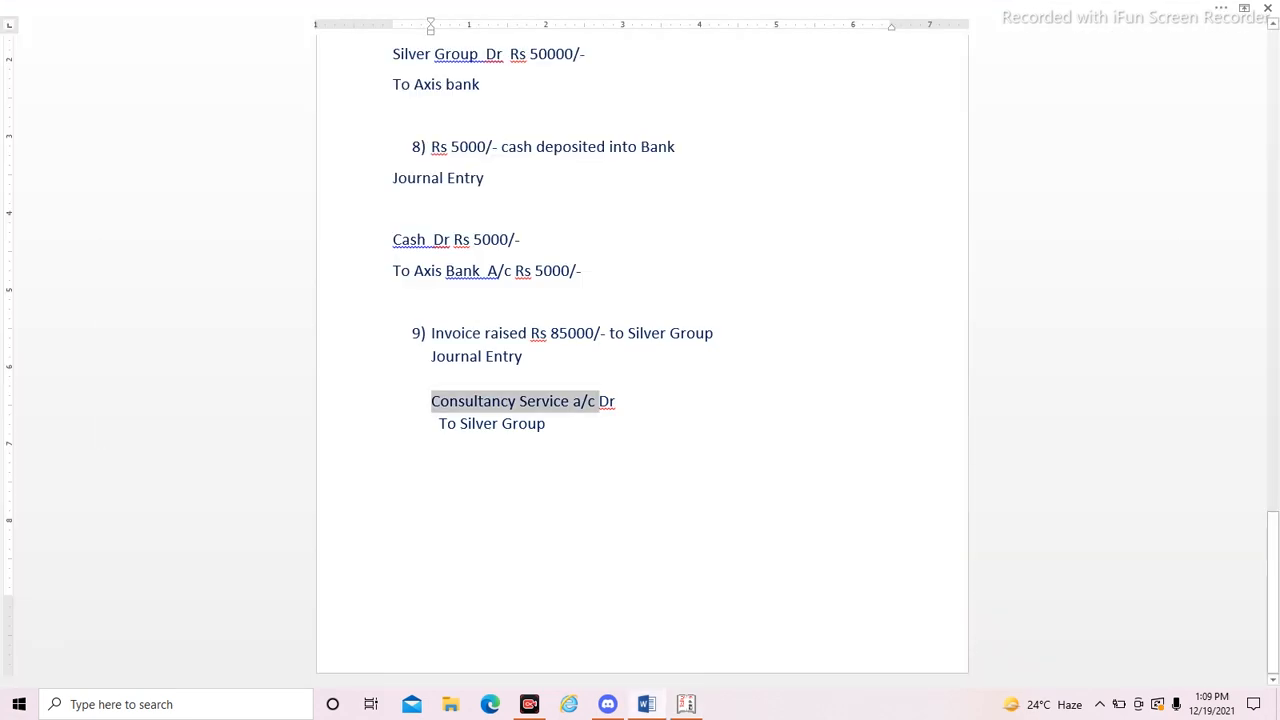
key("alt+Tab")
type("85000")
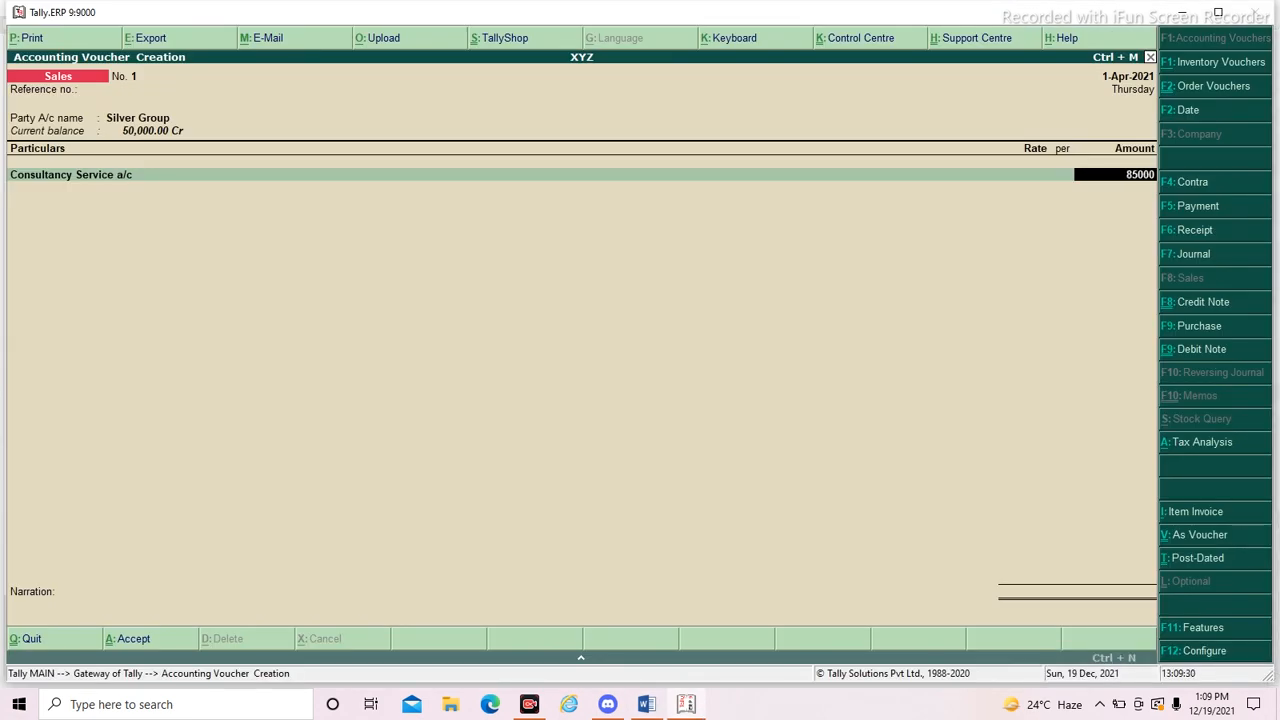
key("Return")
key("Return")
key("Return")
key("Return")
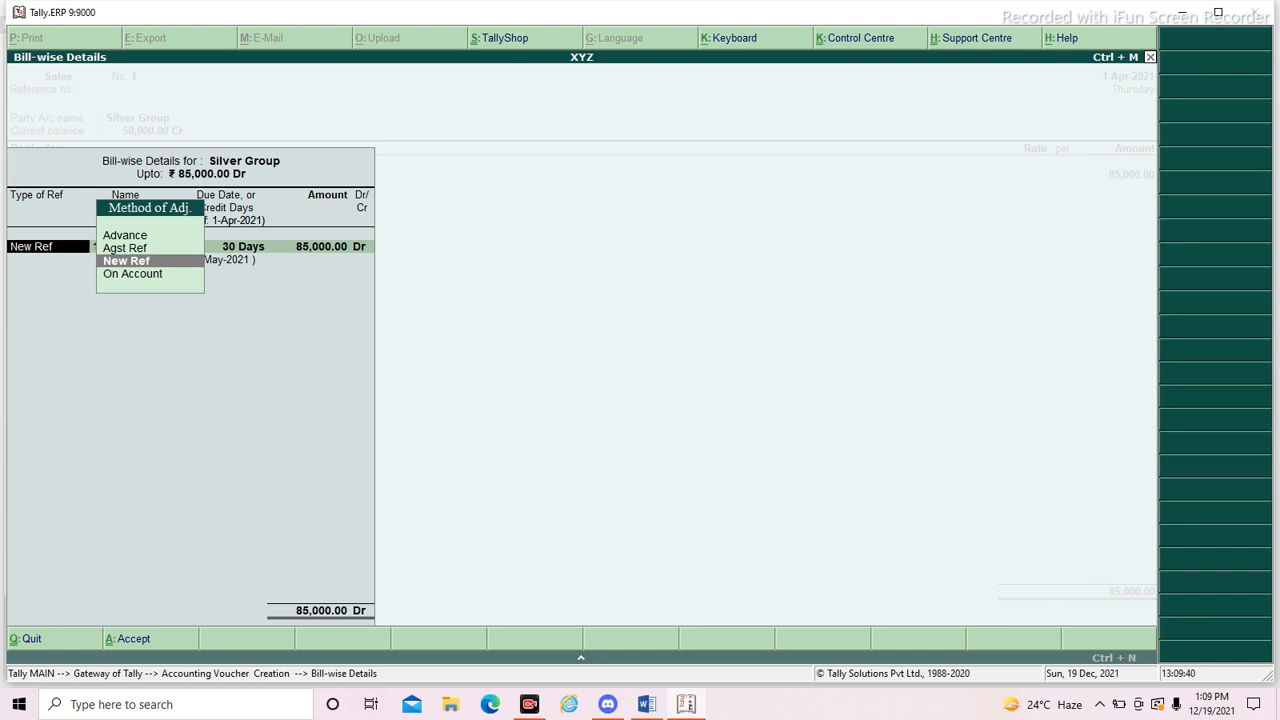
- Allocate 50000 of the Silver Group amount as Agst Ref against pending bill 1
key("Return")
key("BackSpace")
key("Up")
key("Return")
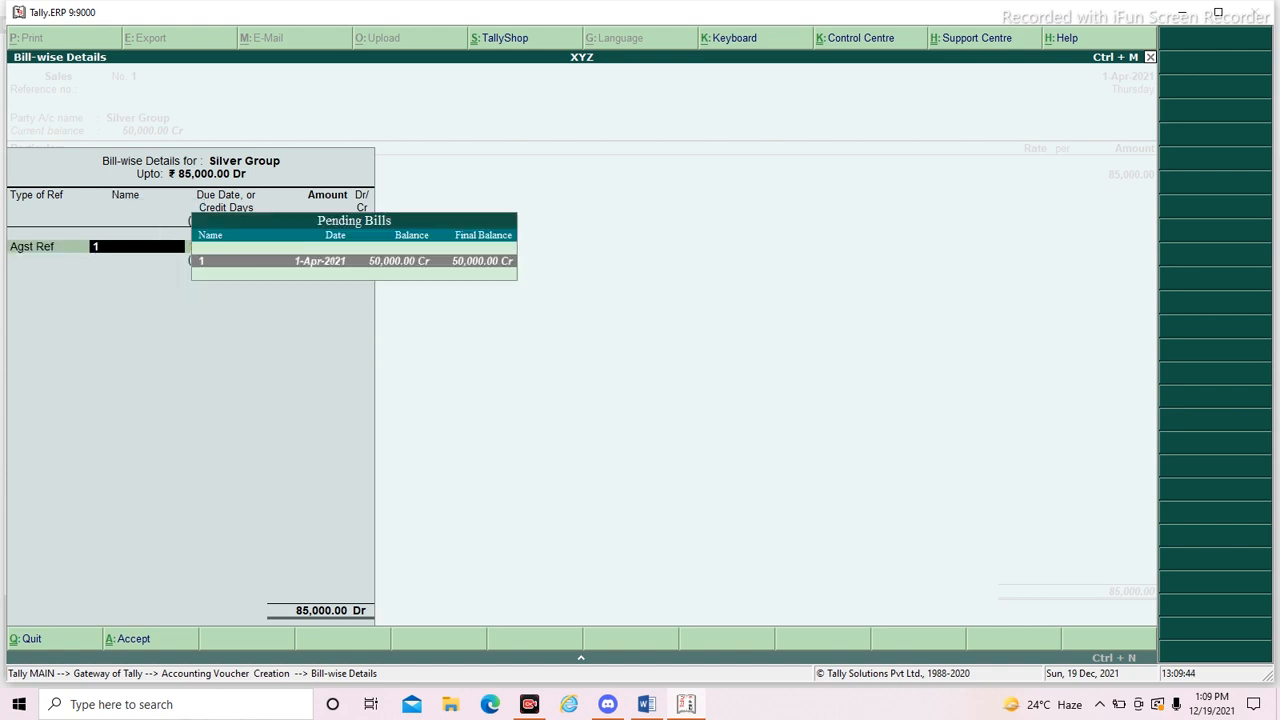
key("Return")
type("50000")
key("Return")
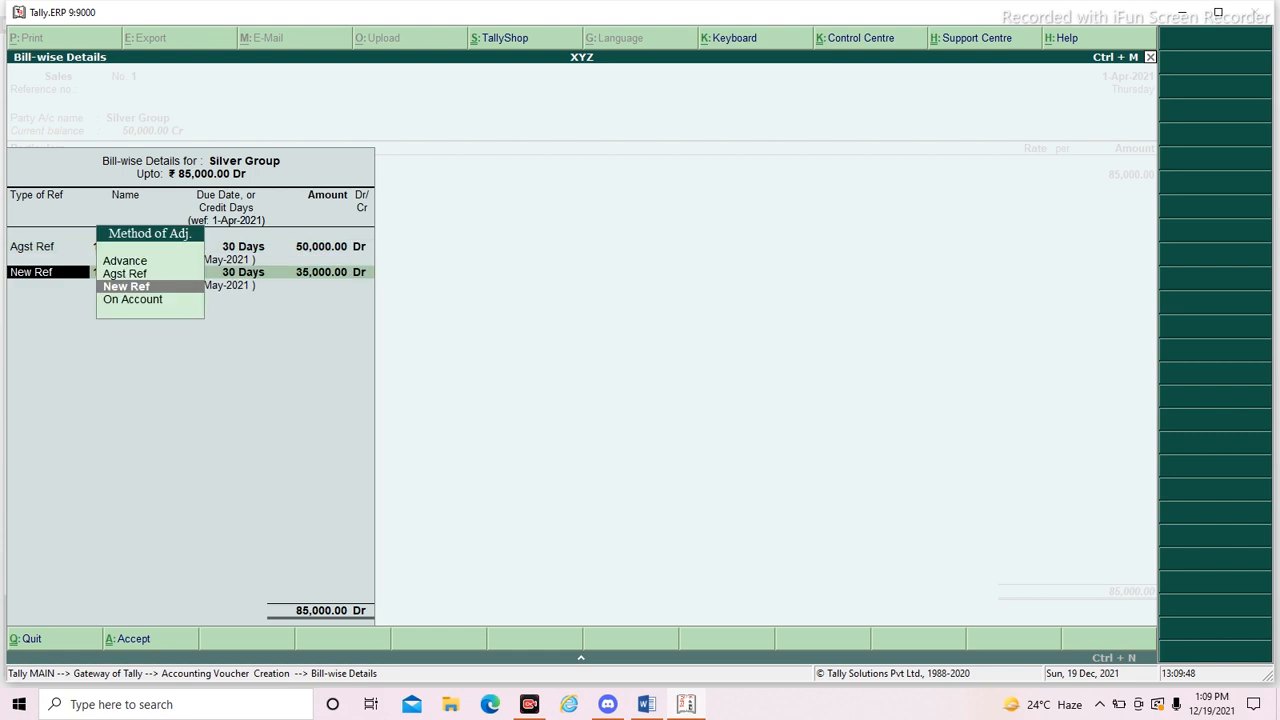
- Allocate the remaining 35,000 as a New Ref named Bill No 00, leave the narration blank and save the sales voucher
key("Return")
type("Bill No")
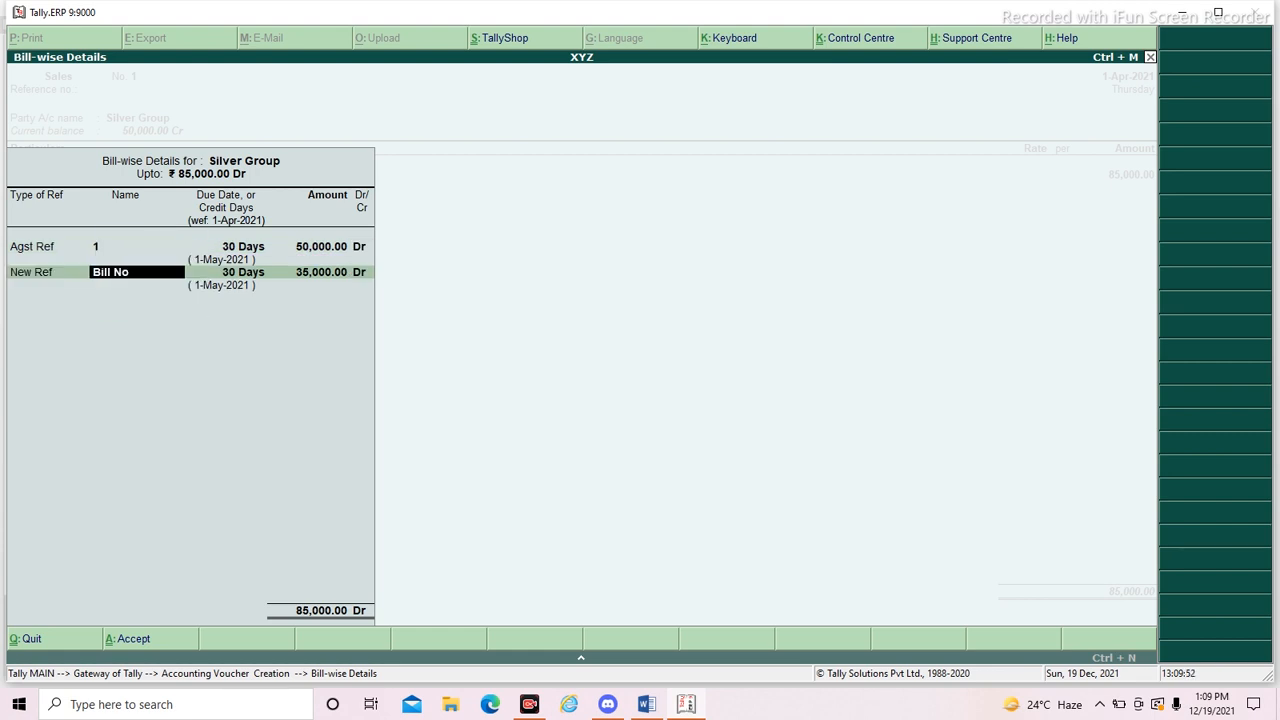
type(" 00")
key("Return")
key("Return")
key("Return")
key("Return")
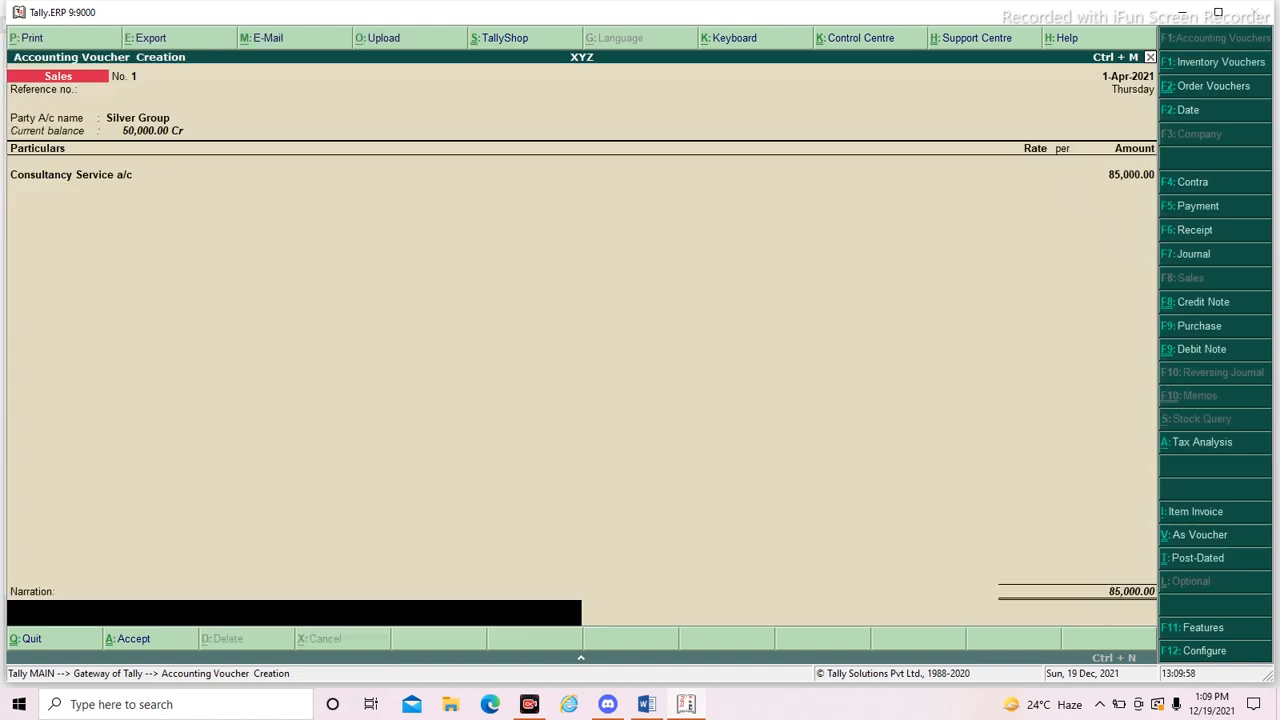
key("Return")
key("Return")
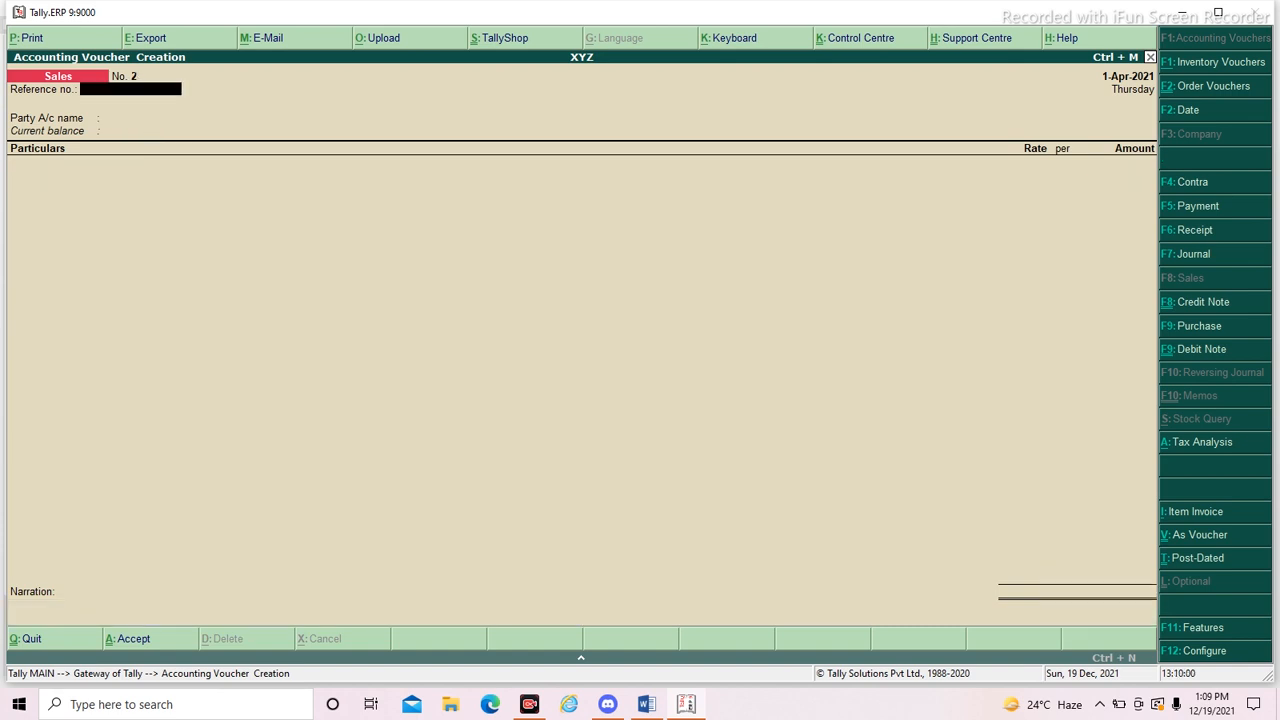
- Leave voucher entry, open the Balance Sheet and examine the breakdown of Current Liabilities
key("Escape")
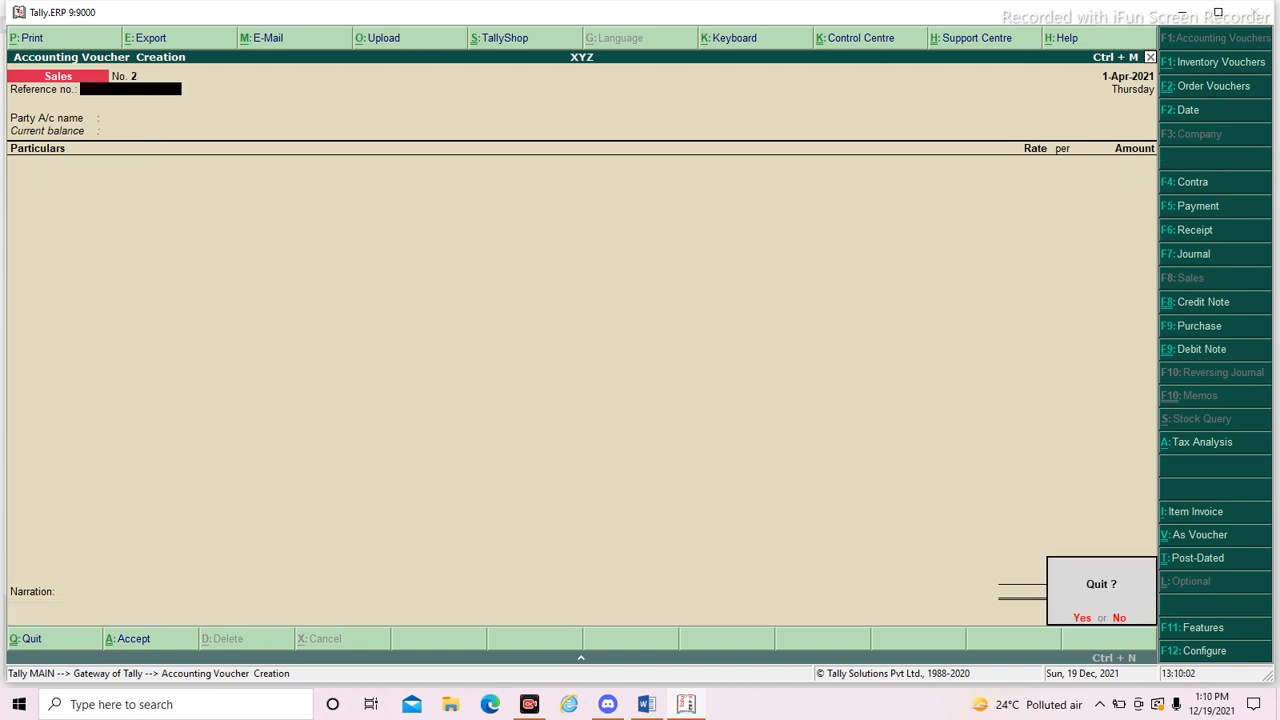
key("Return")
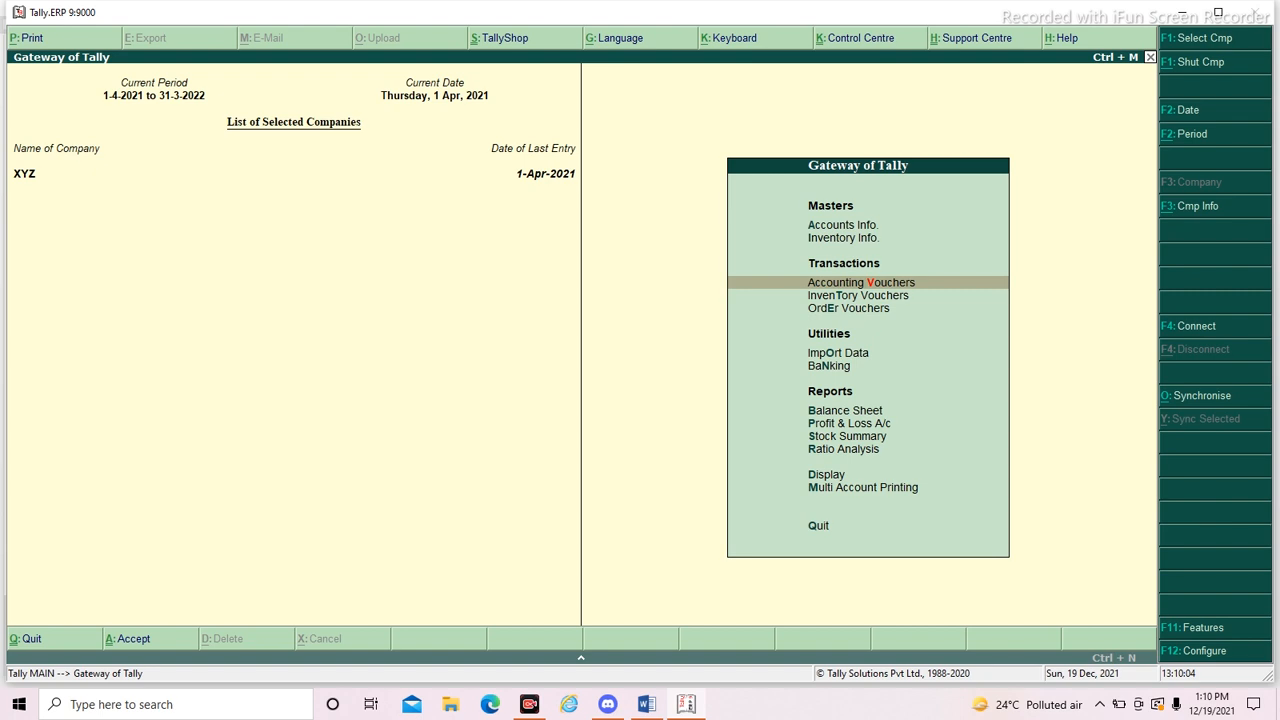
key("b")
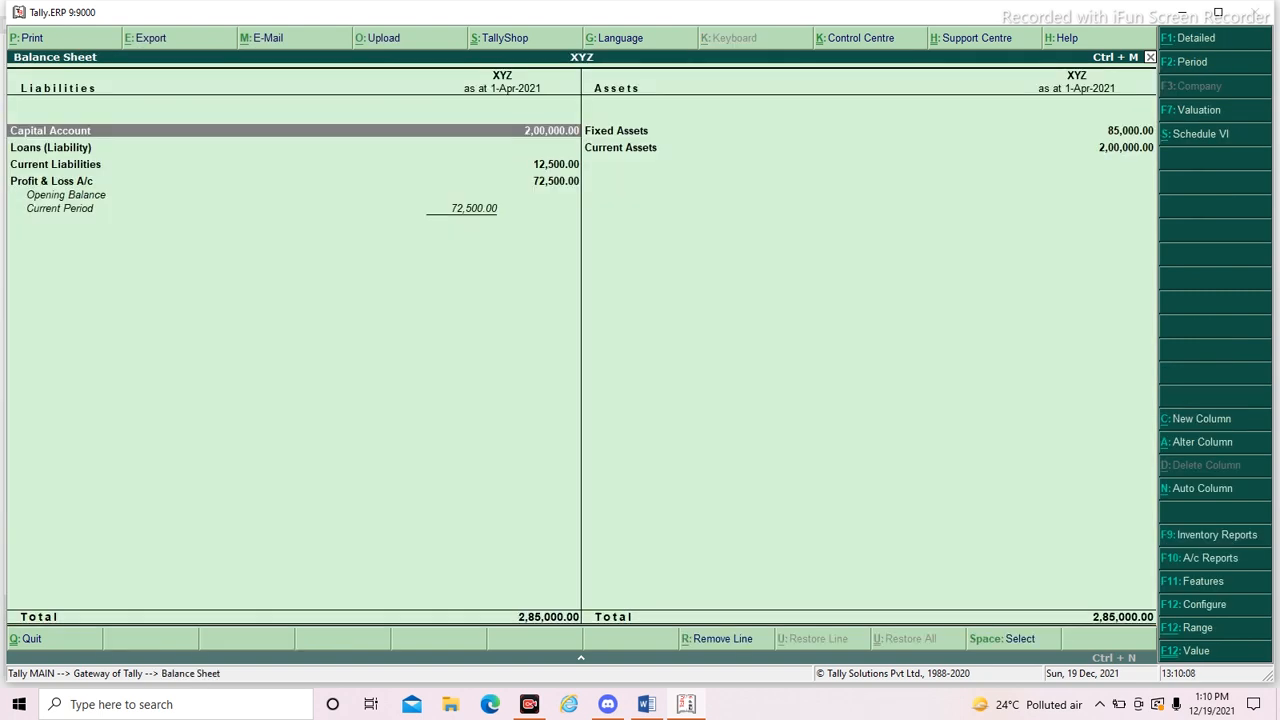
key("Down")
key("Down")
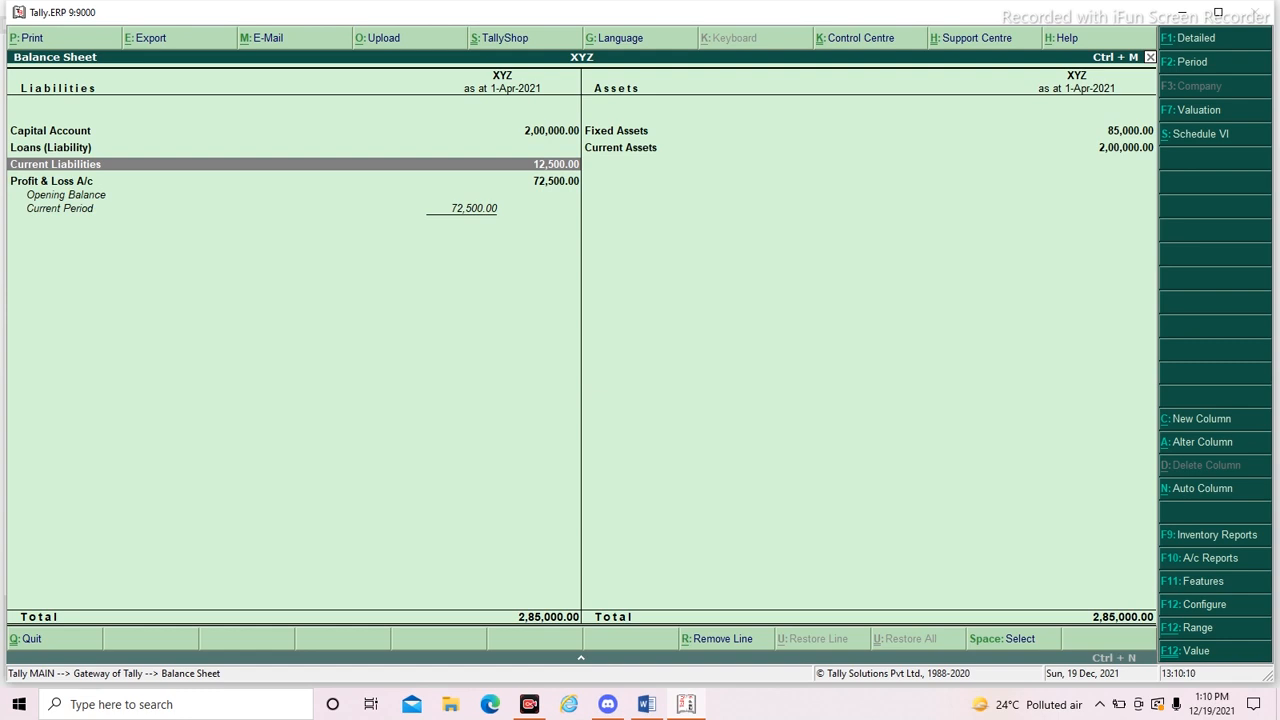
key("Return")
key("Return")
key("Escape")
key("Escape")
key("Down")
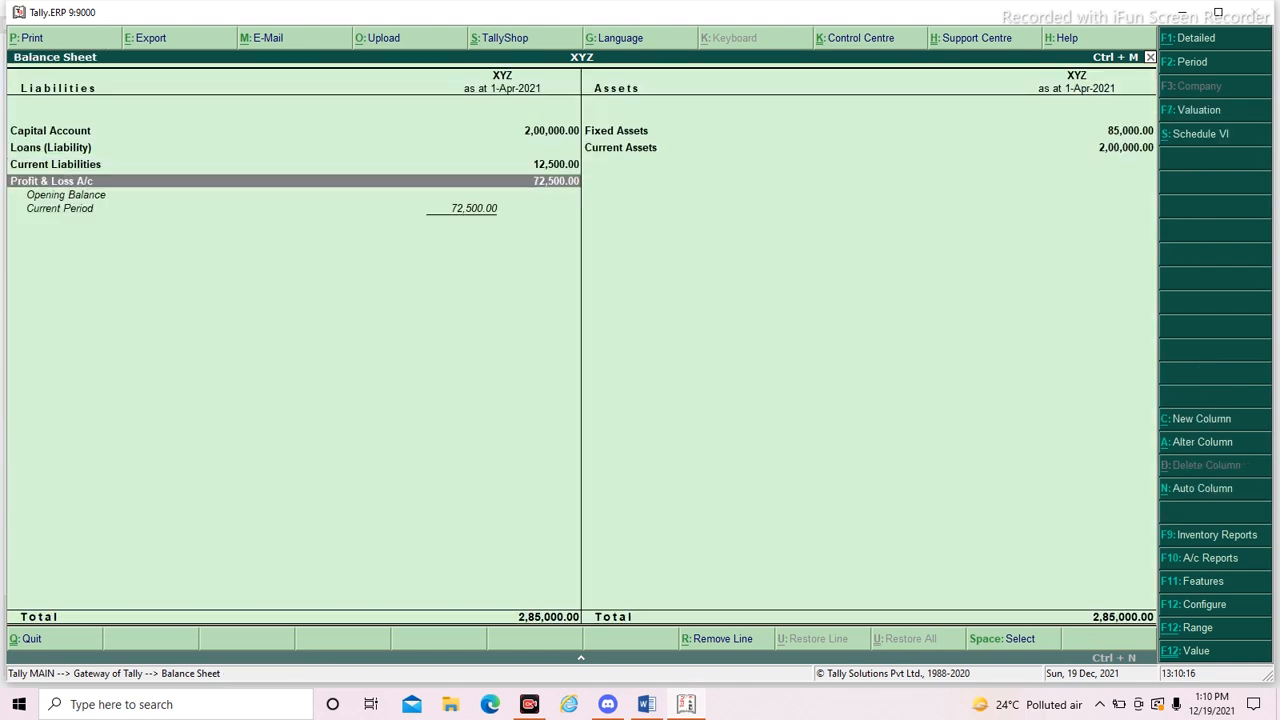
- Examine the Fixed Assets breakdown on the assets side of the Balance Sheet, returning to the report
key("Right")
key("Up")
key("Return")
key("Escape")
key("Down")
key("Up")
key("Return")
key("Escape")
key("Down")
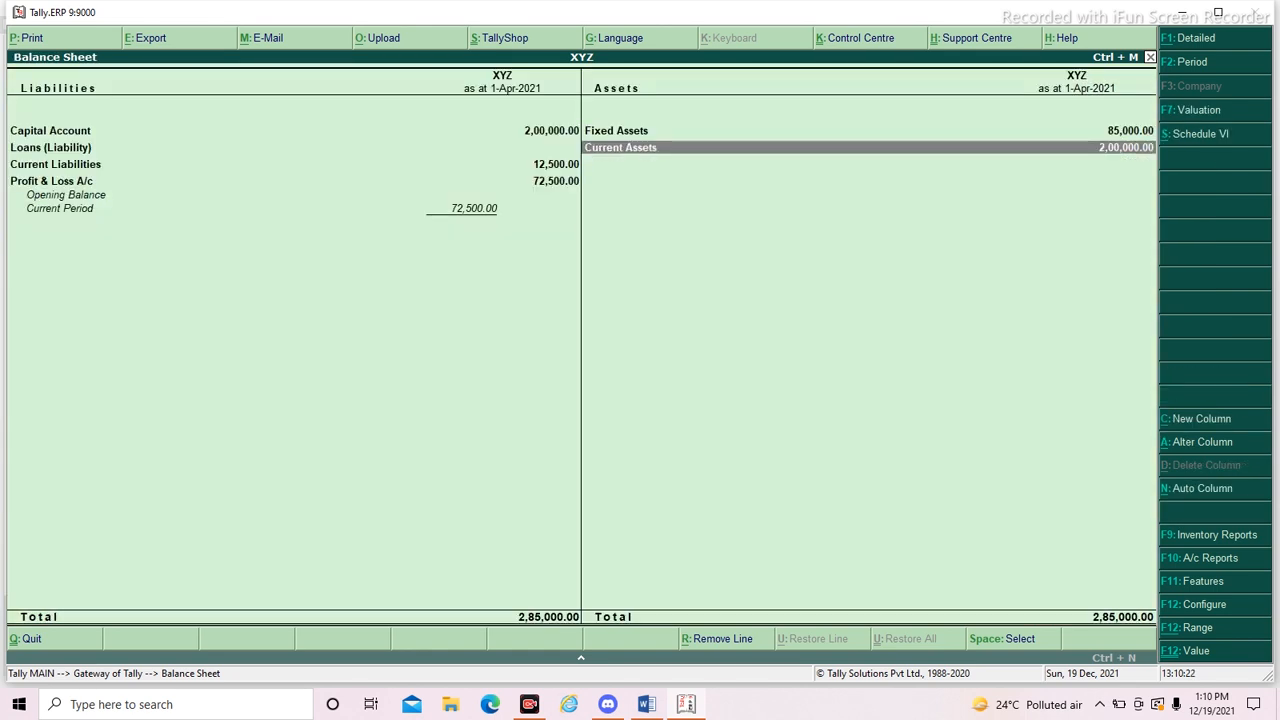
- Review Silver Group's April ledger vouchers under Sundry Debtors in Current Assets, then return to the Current Assets summary
key("Return")
key("Down")
key("Up")
key("Return")
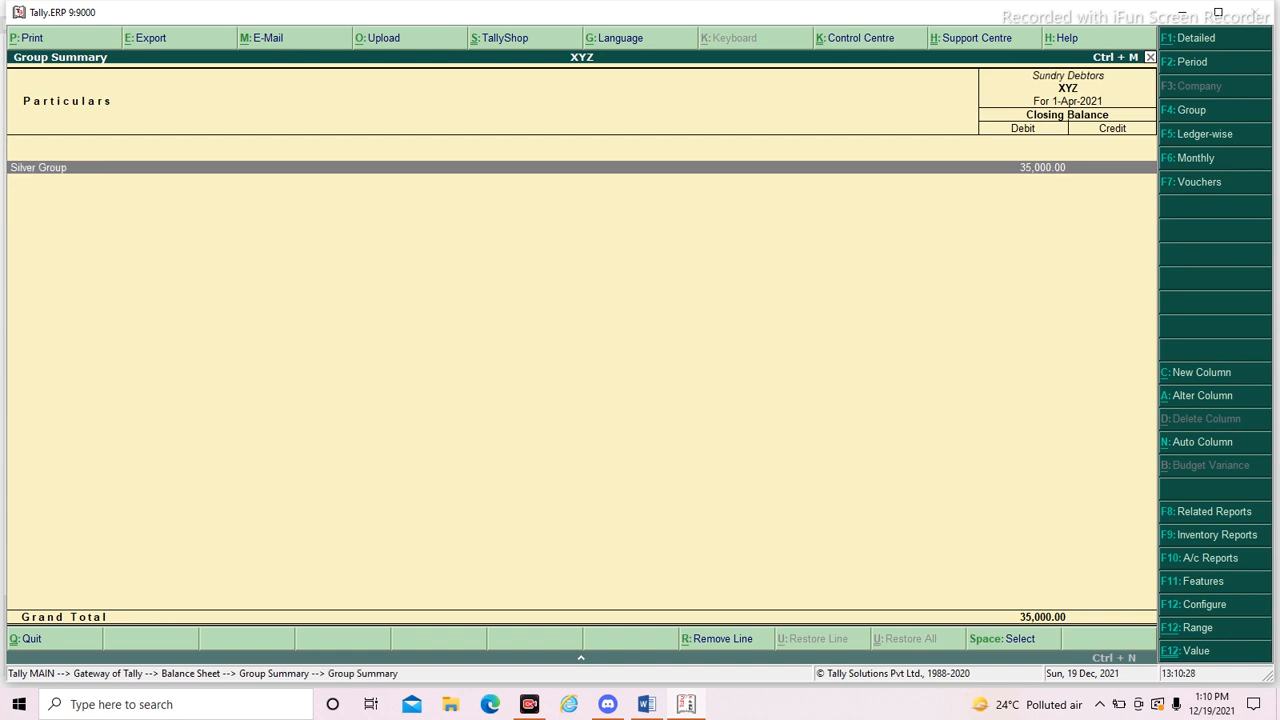
key("Return")
key("Return")
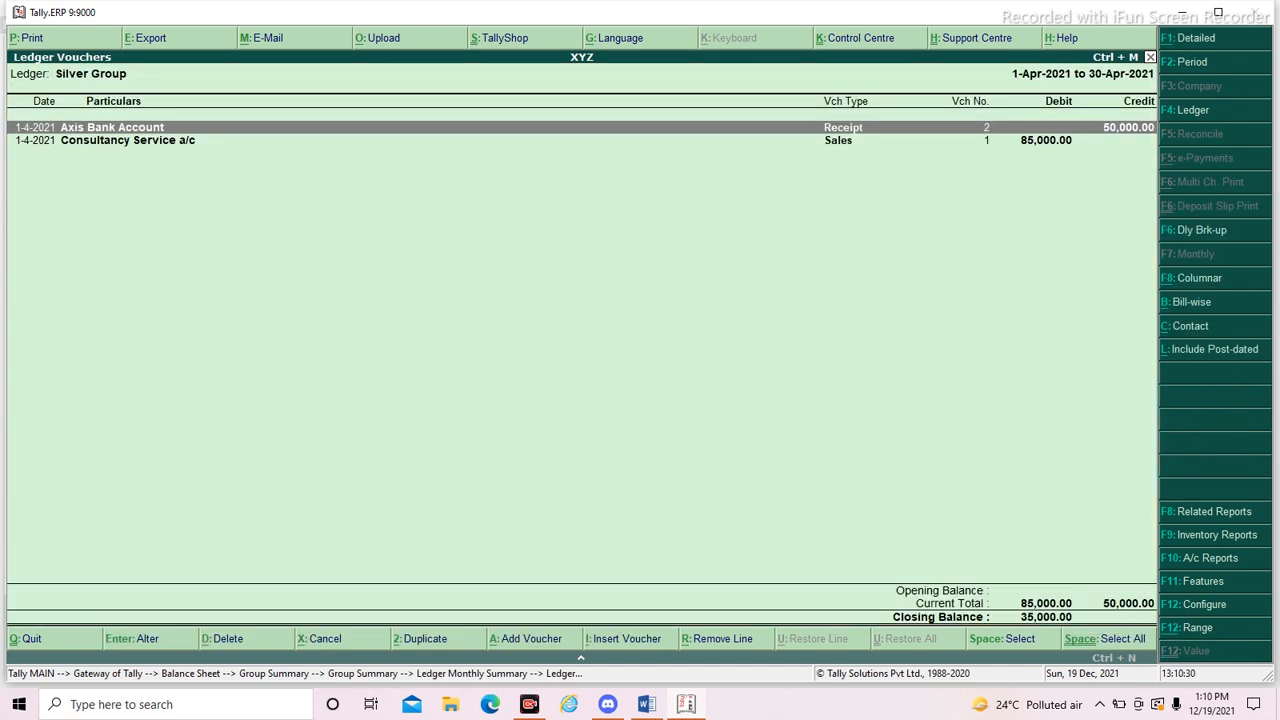
key("Down")
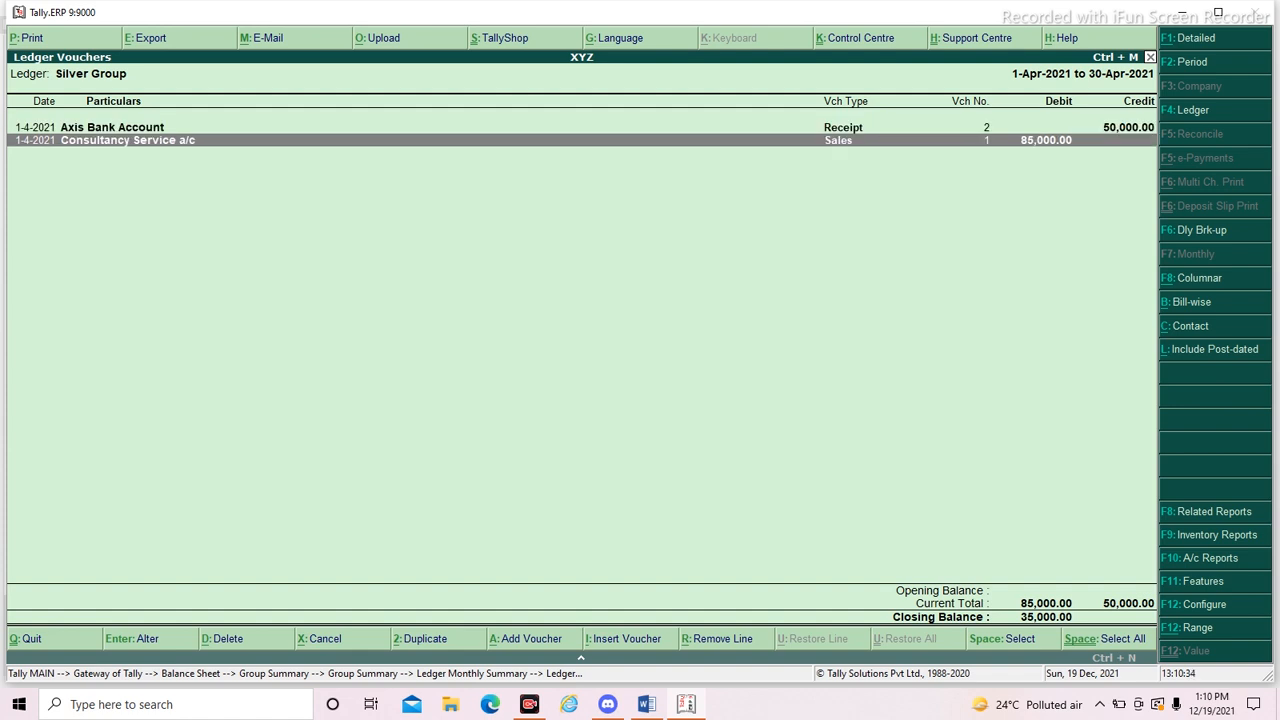
key("Up")
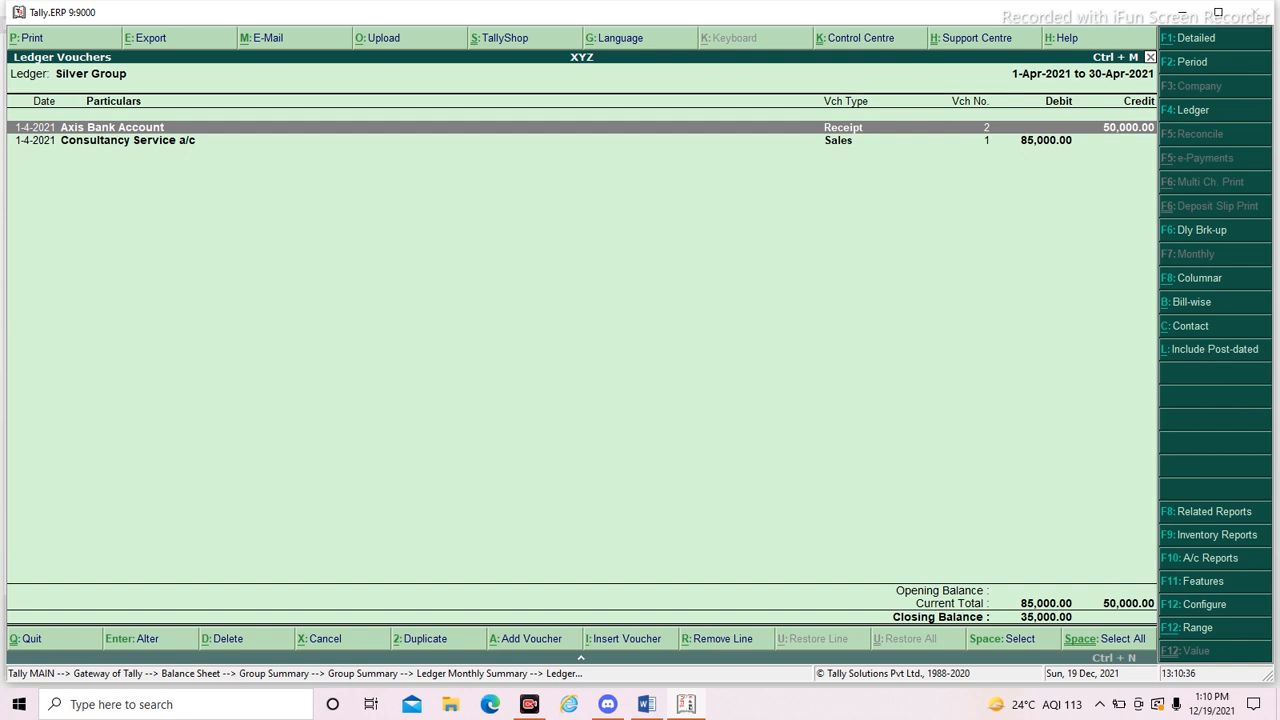
key("Escape")
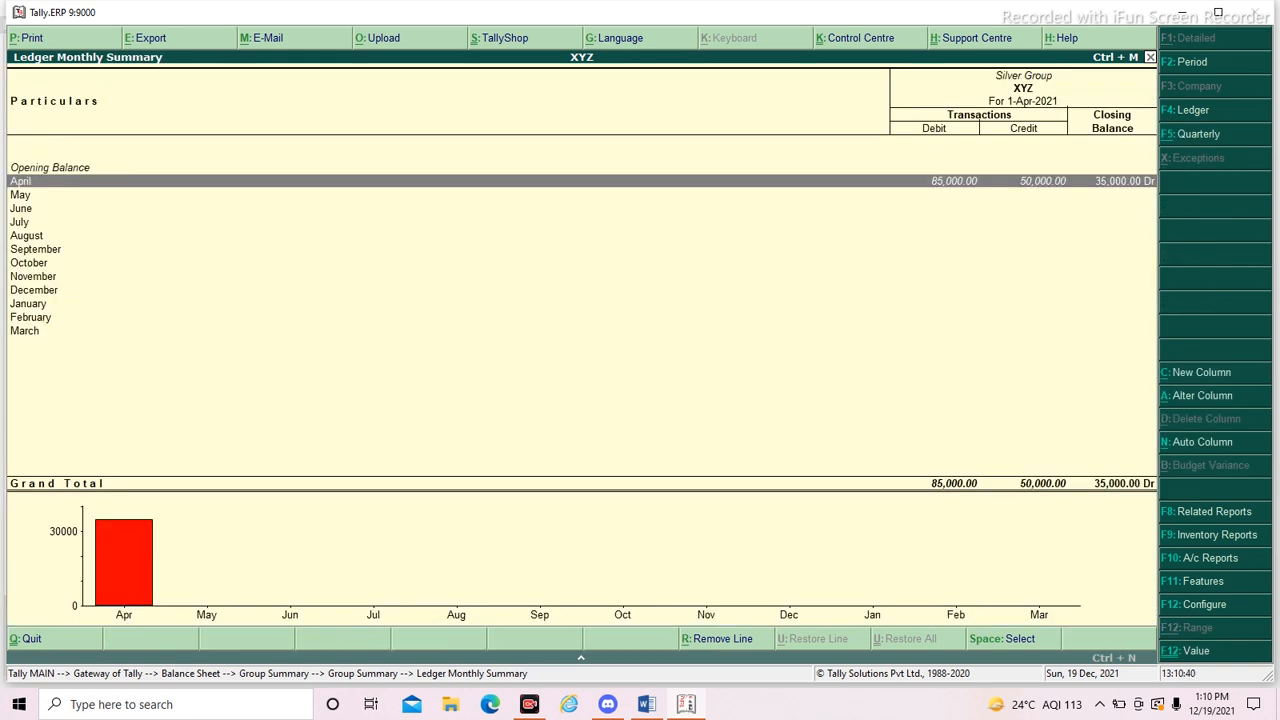
key("Escape")
key("Escape")
- Review the Cash ledger's April vouchers under Cash-in-Hand and return to the Current Assets summary
key("Down")
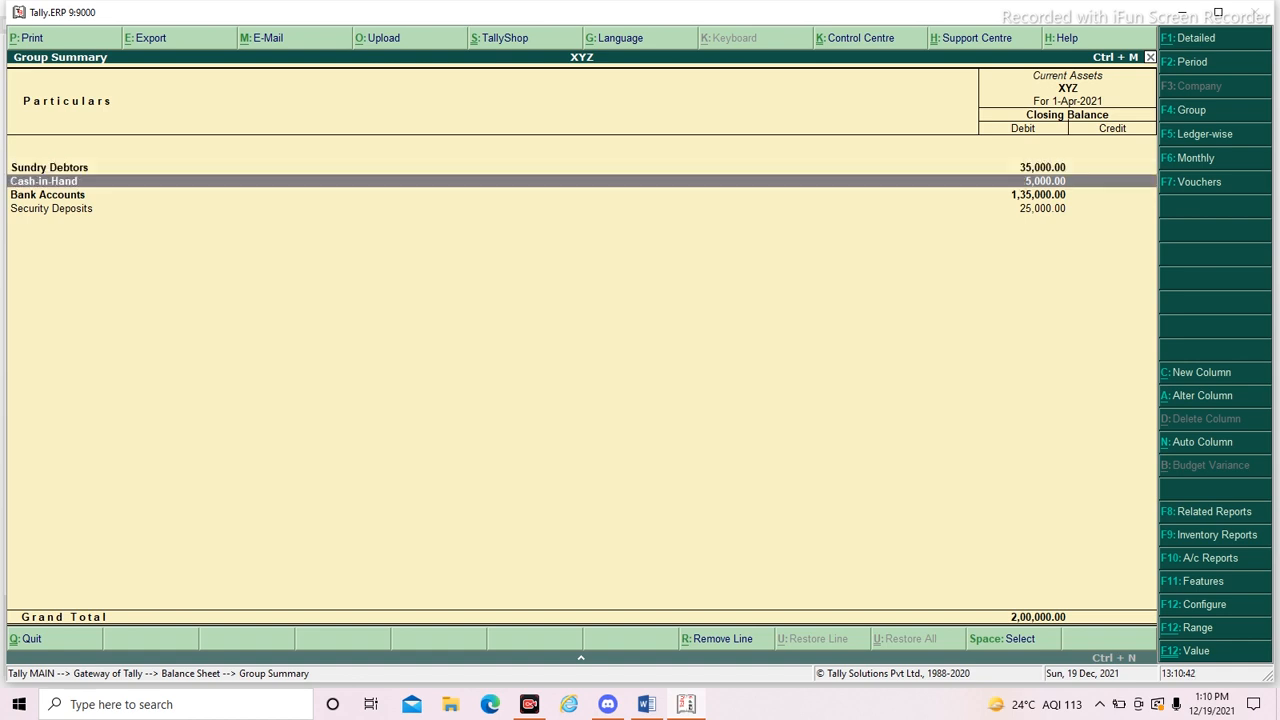
key("Return")
key("Return")
key("Return")
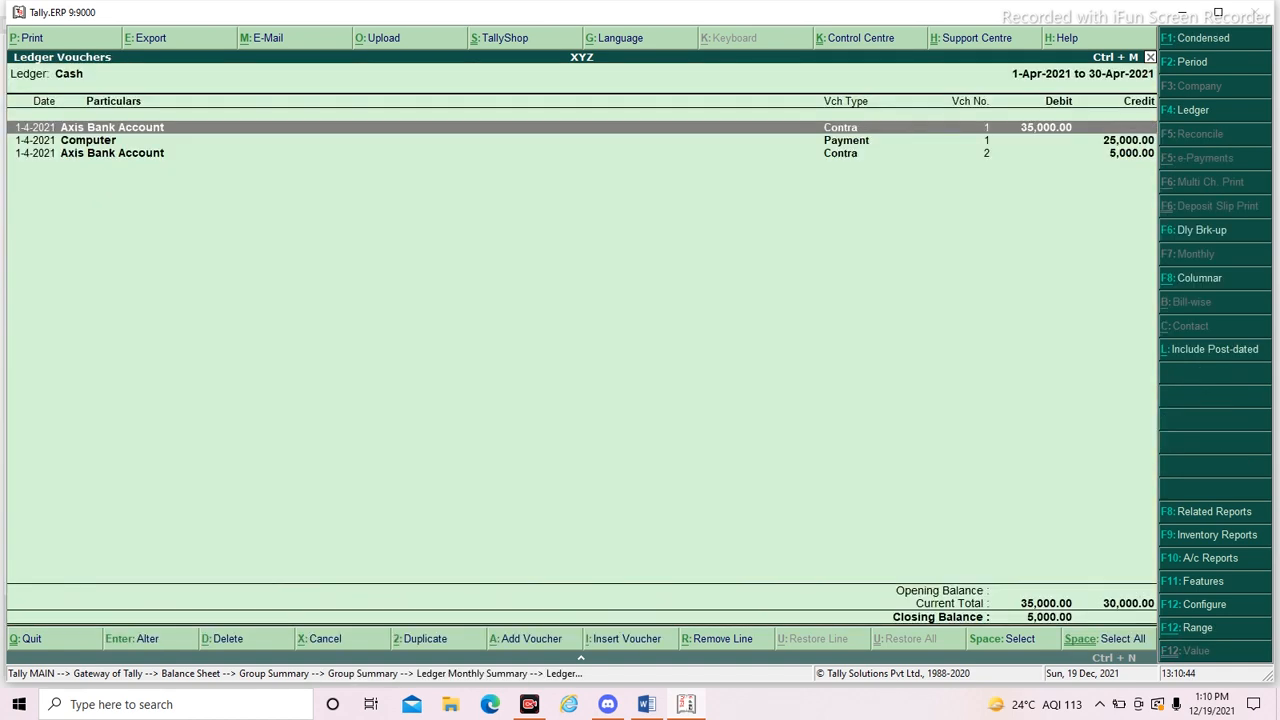
key("Down")
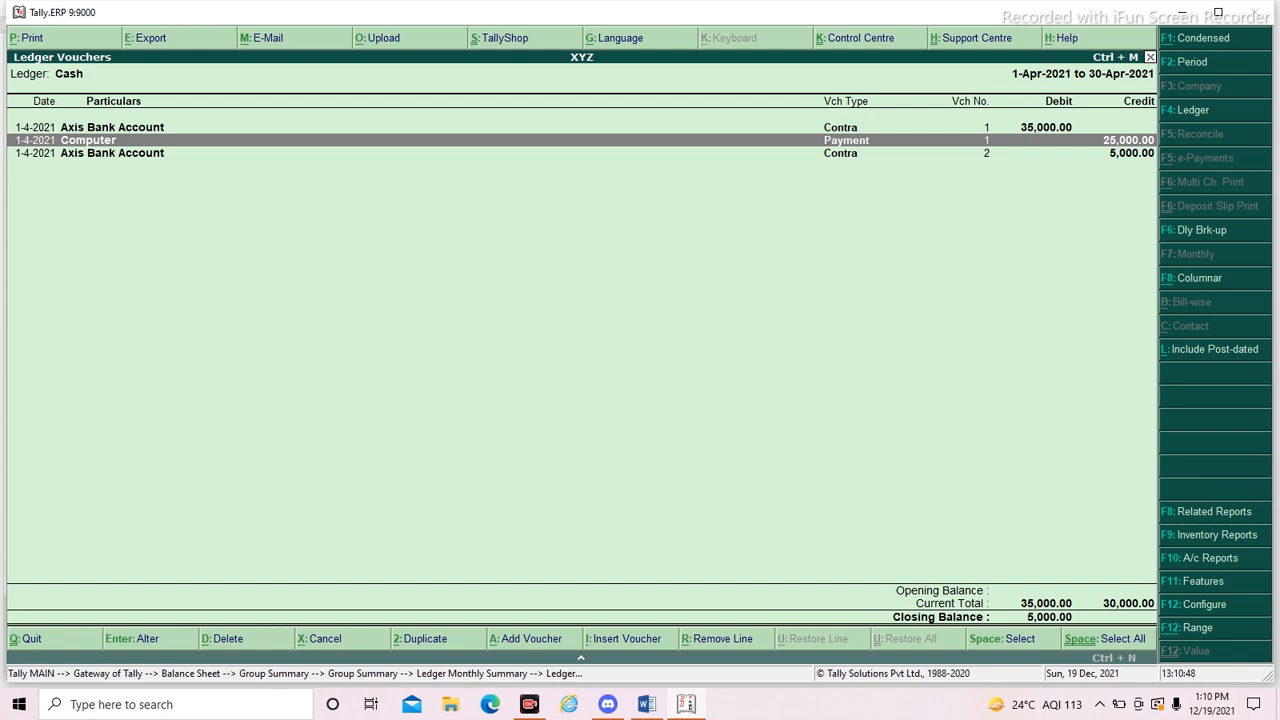
key("Down")
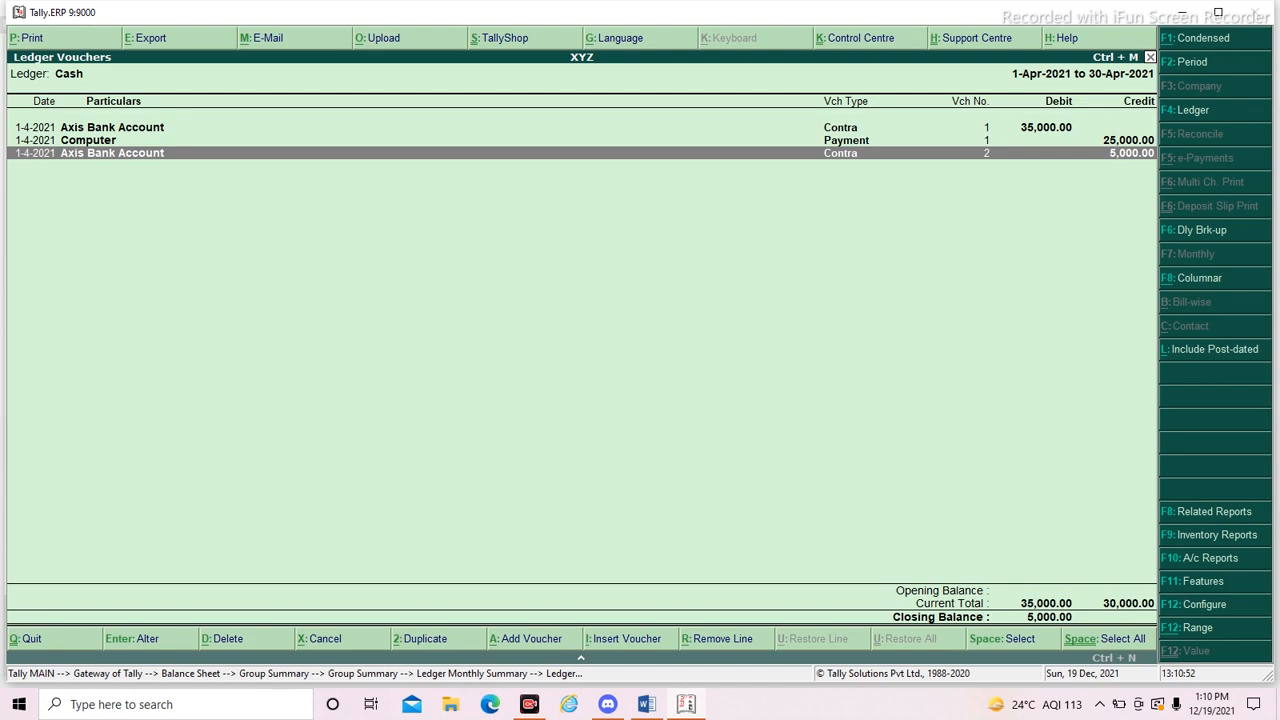
key("Escape")
key("Escape")
key("Escape")
- Review the Axis Bank Account's April vouchers under Bank Accounts, return to the Current Assets summary and highlight Security Deposits
key("Down")
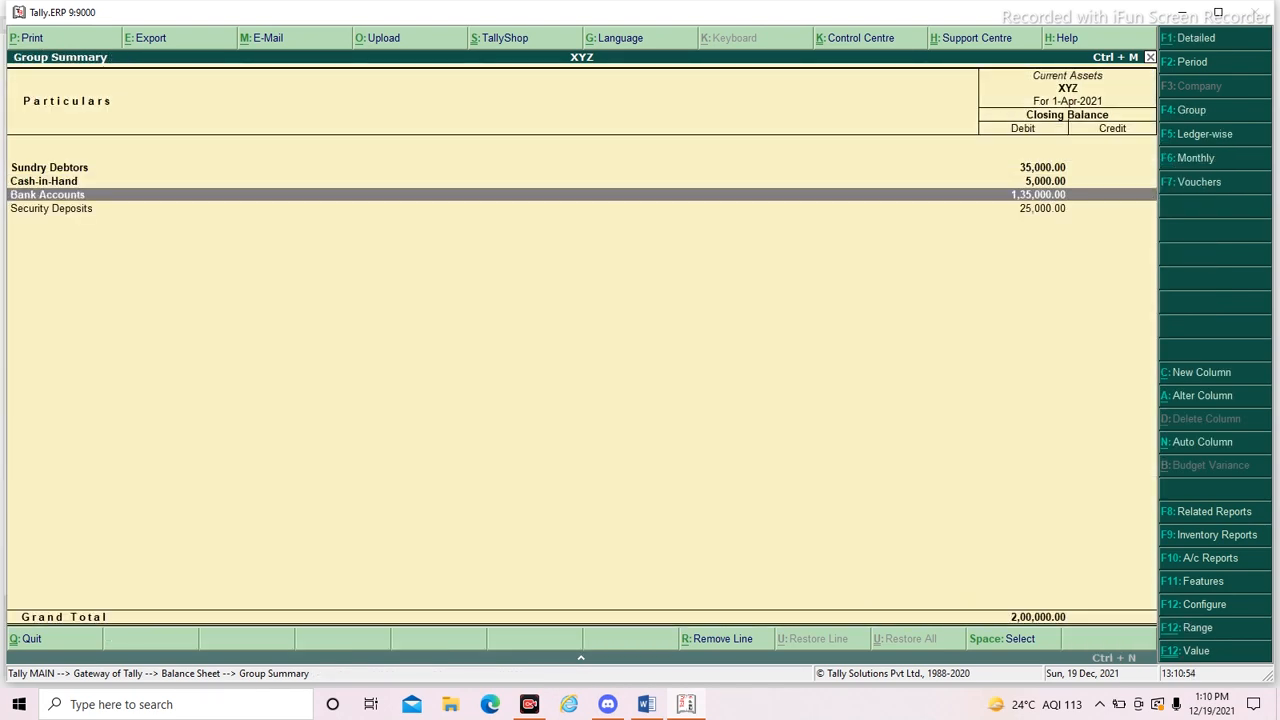
key("Return")
key("Return")
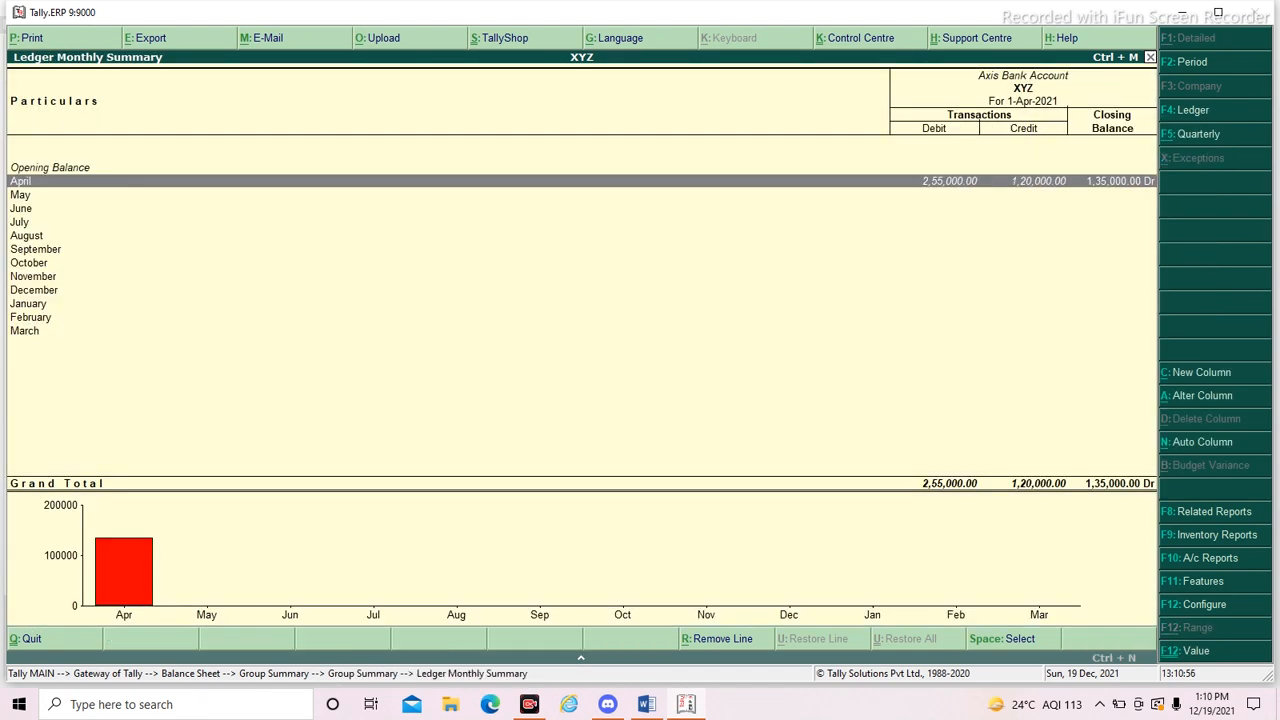
key("Return")
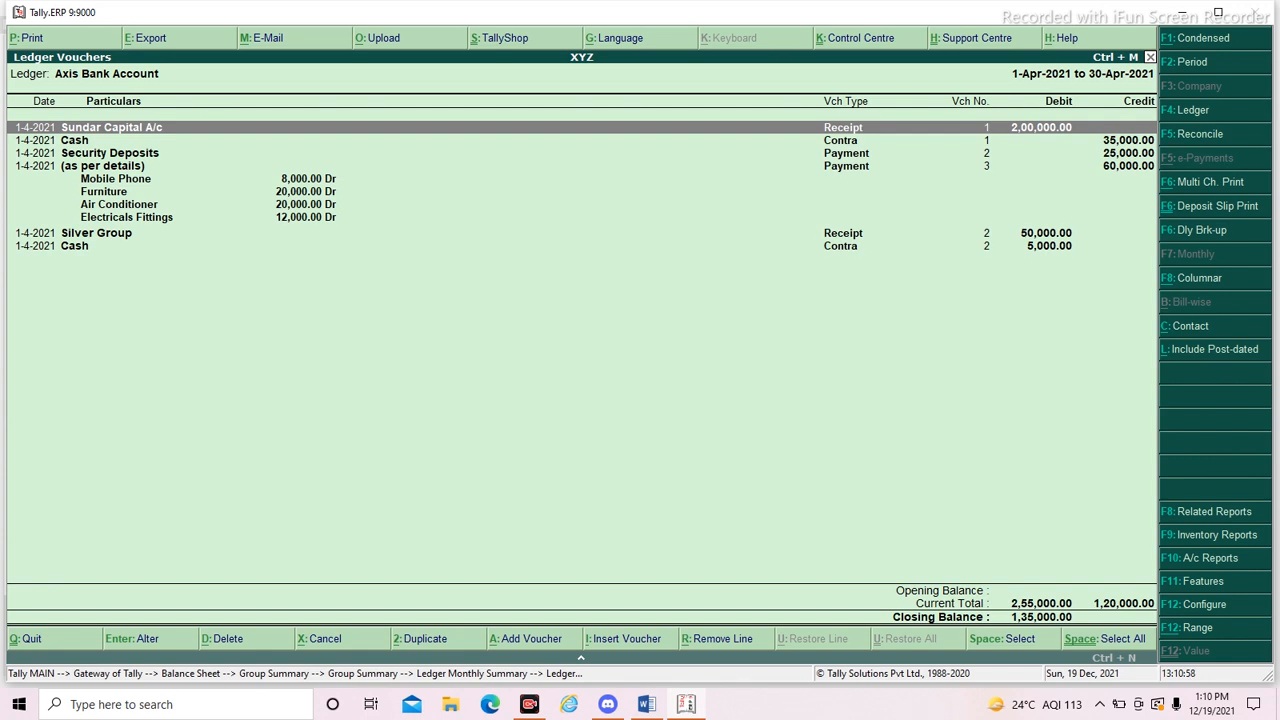
key("Down")
key("Down")
key("Down")
key("Down")
key("Down")
key("Down")
key("Down")
key("Down")
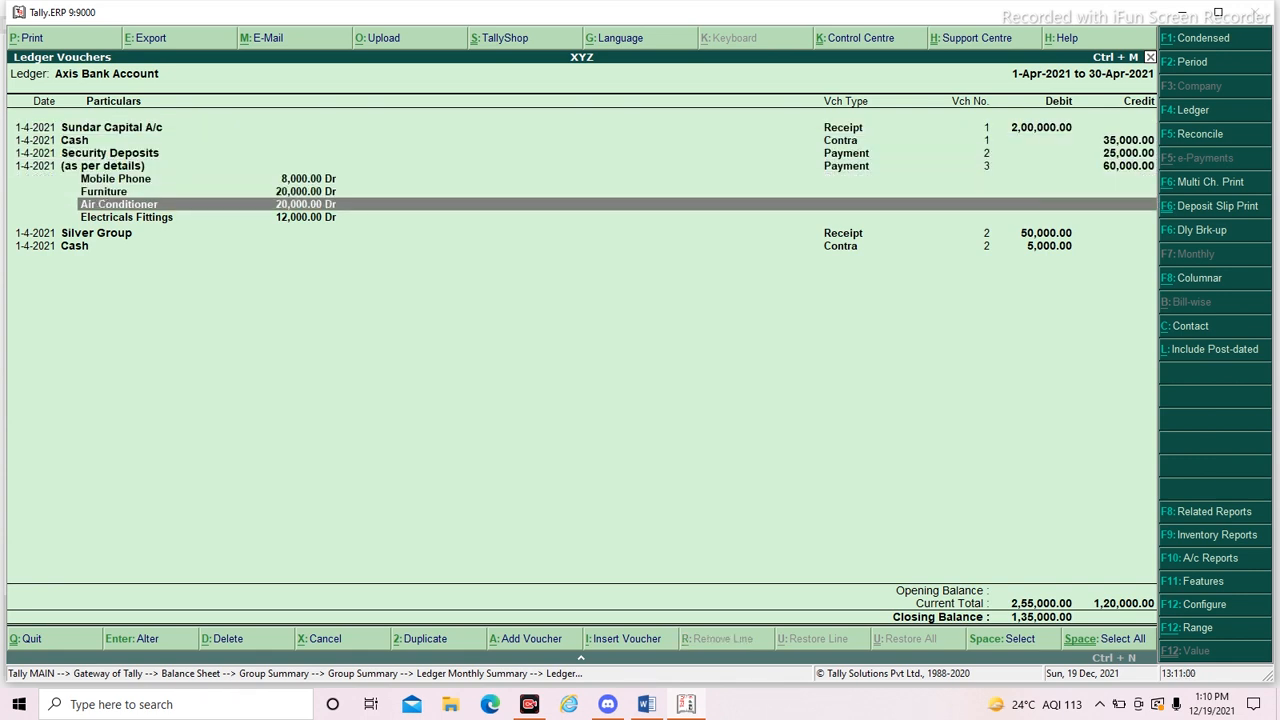
key("Down")
key("Escape")
key("Escape")
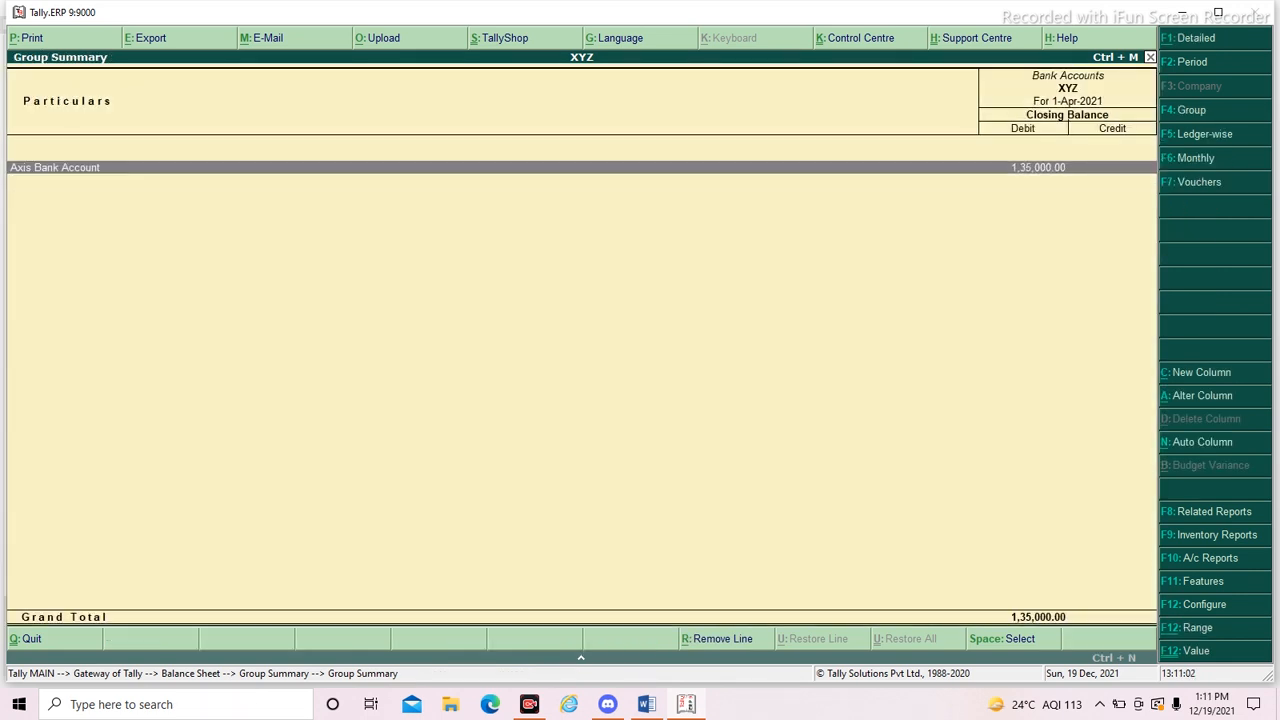
key("Escape")
key("Down")
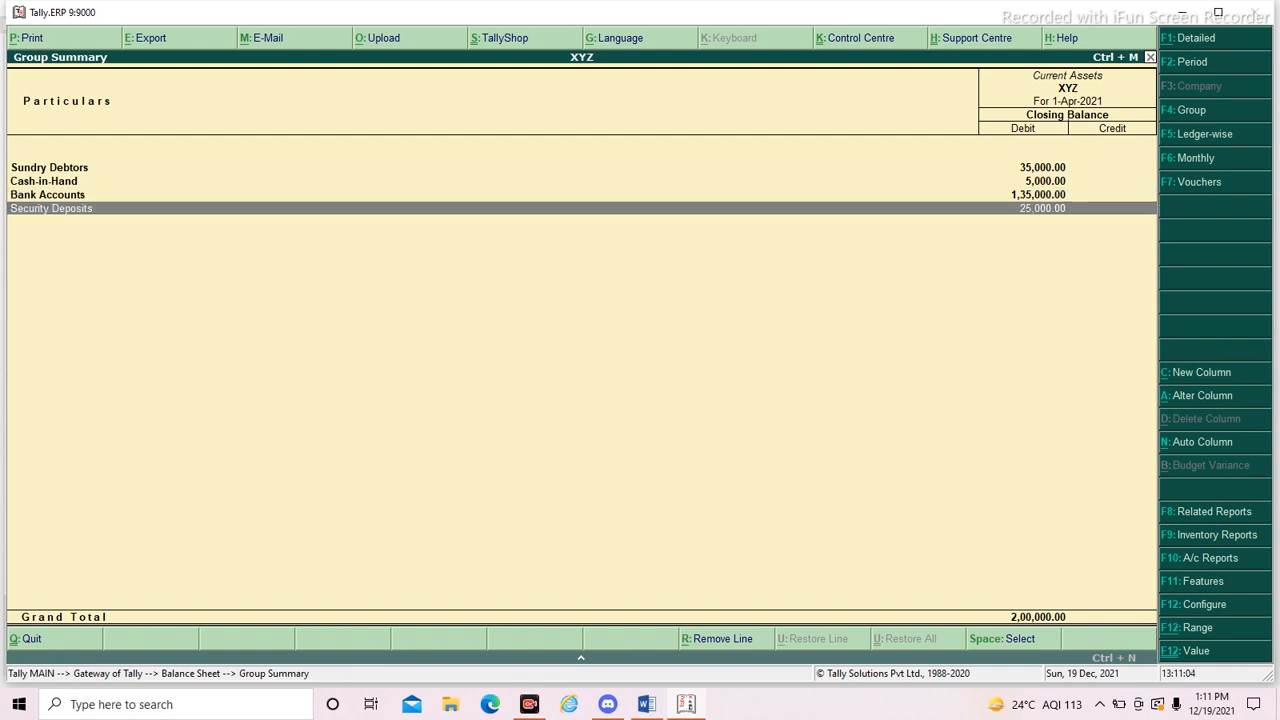
- Review the Security Deposits ledger's April vouchers under Current Assets and return to the Balance Sheet
key("Return")
key("Return")
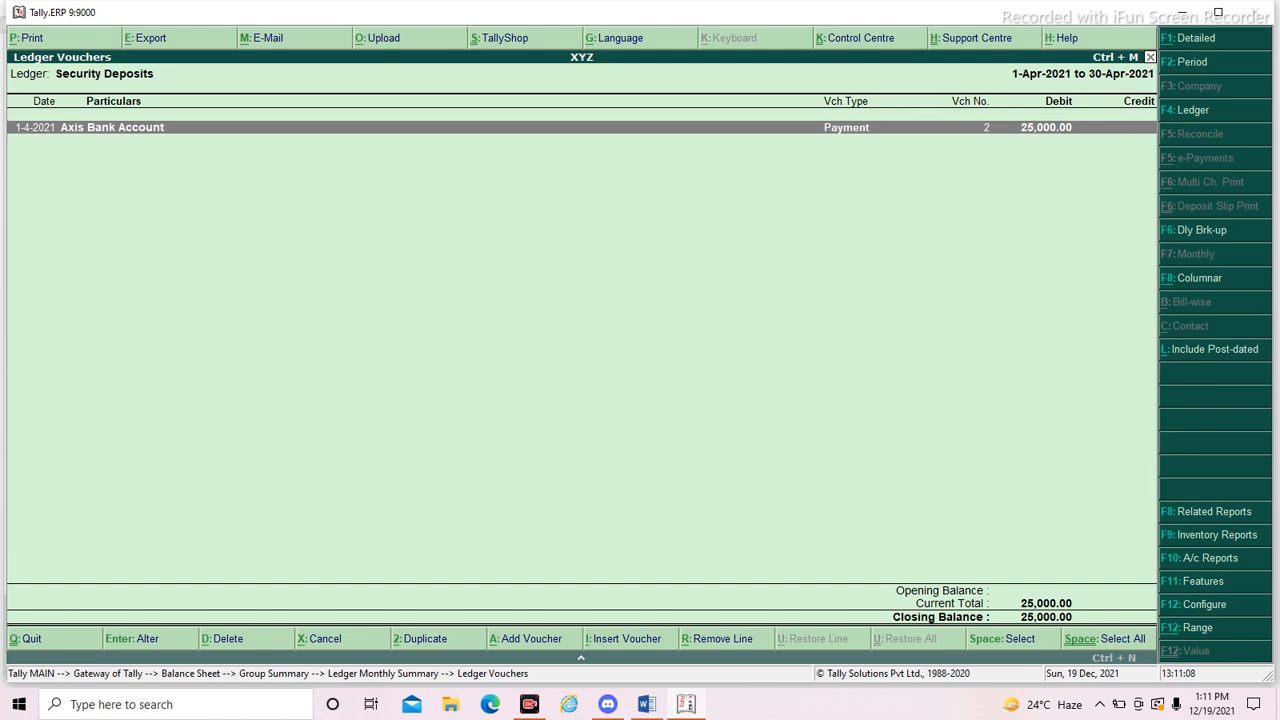
key("Escape")
key("Escape")
- Leave the Balance Sheet and open the Profit & Loss A/c to examine the Direct Incomes and Gross Profit b/f lines
key("Escape")
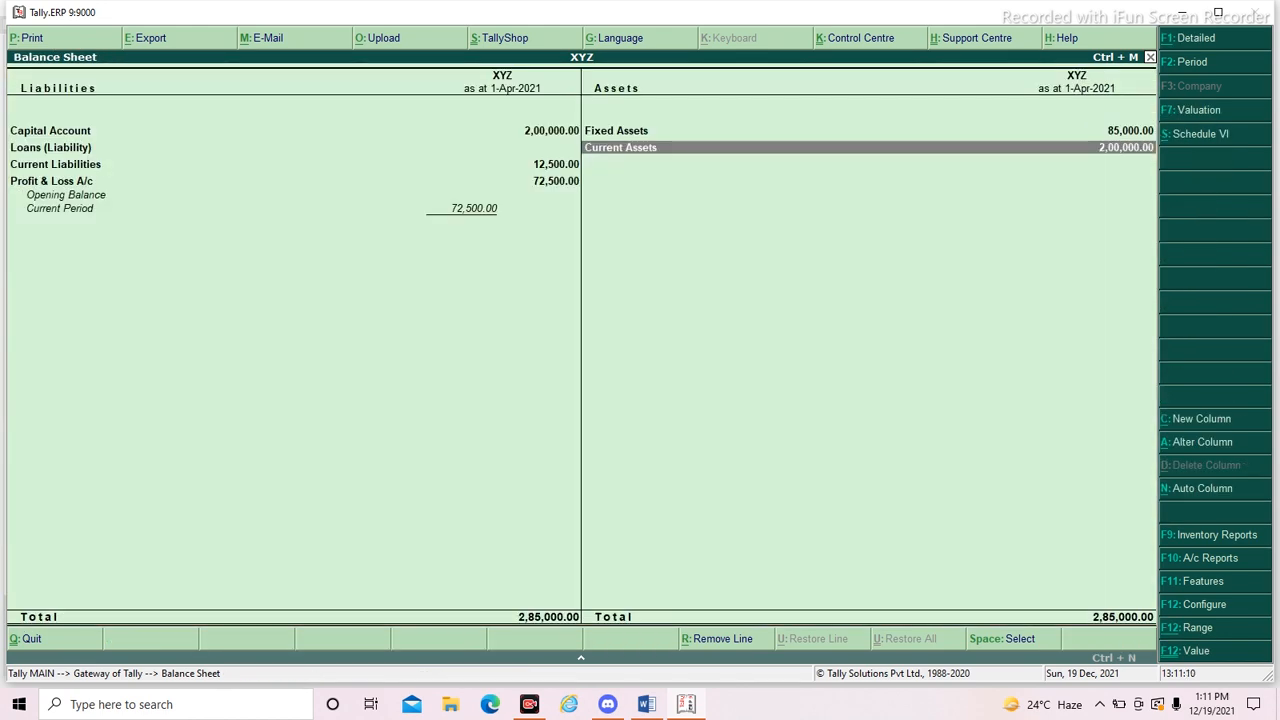
key("Left")
key("Down")
key("Escape")
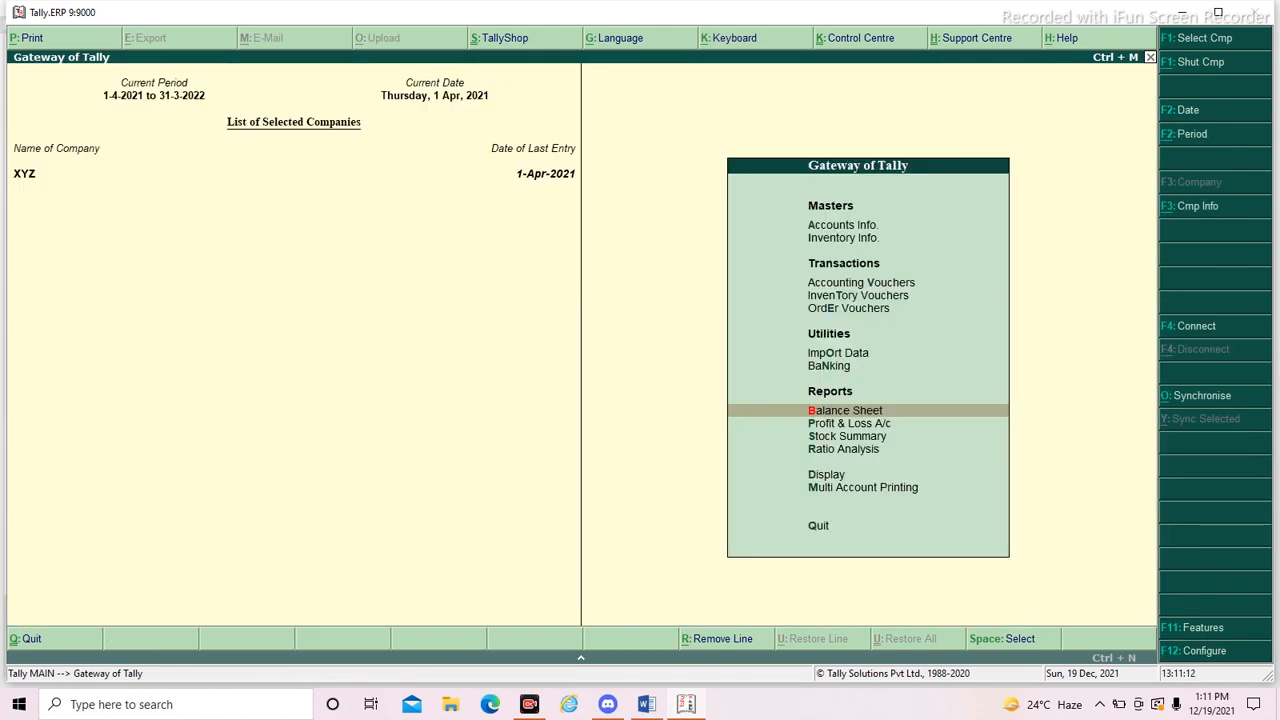
key("p")
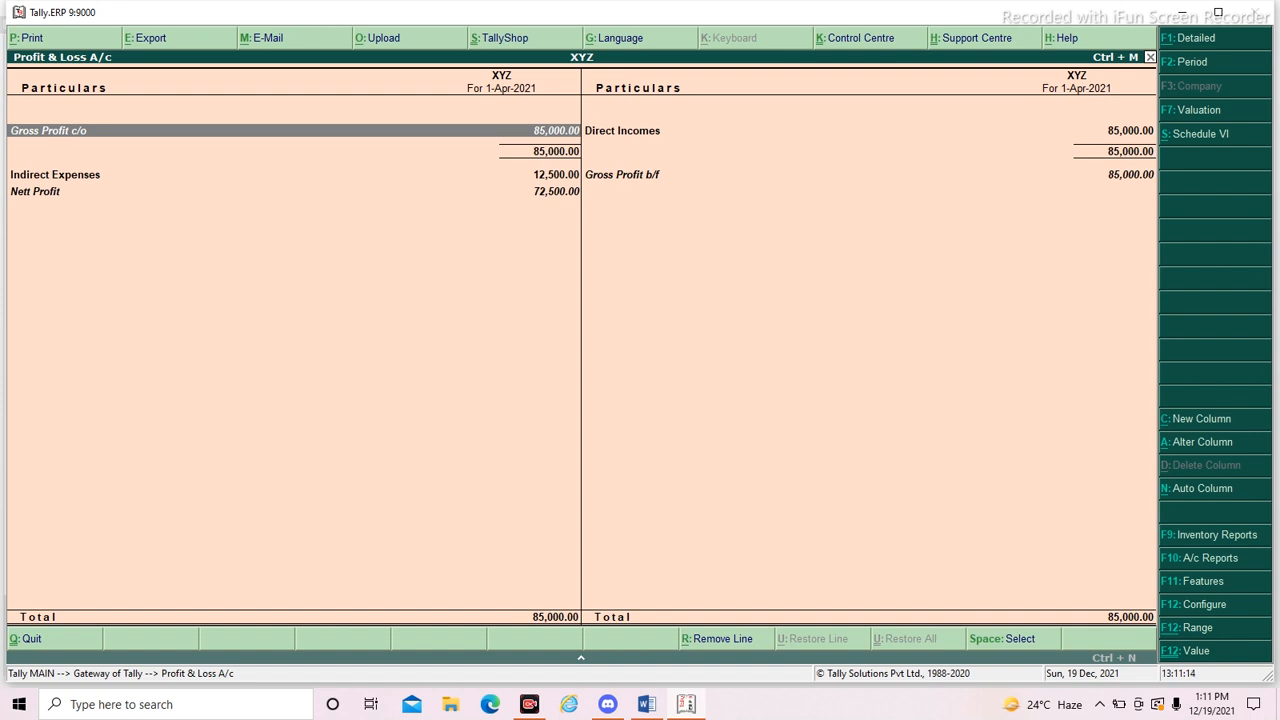
key("Right")
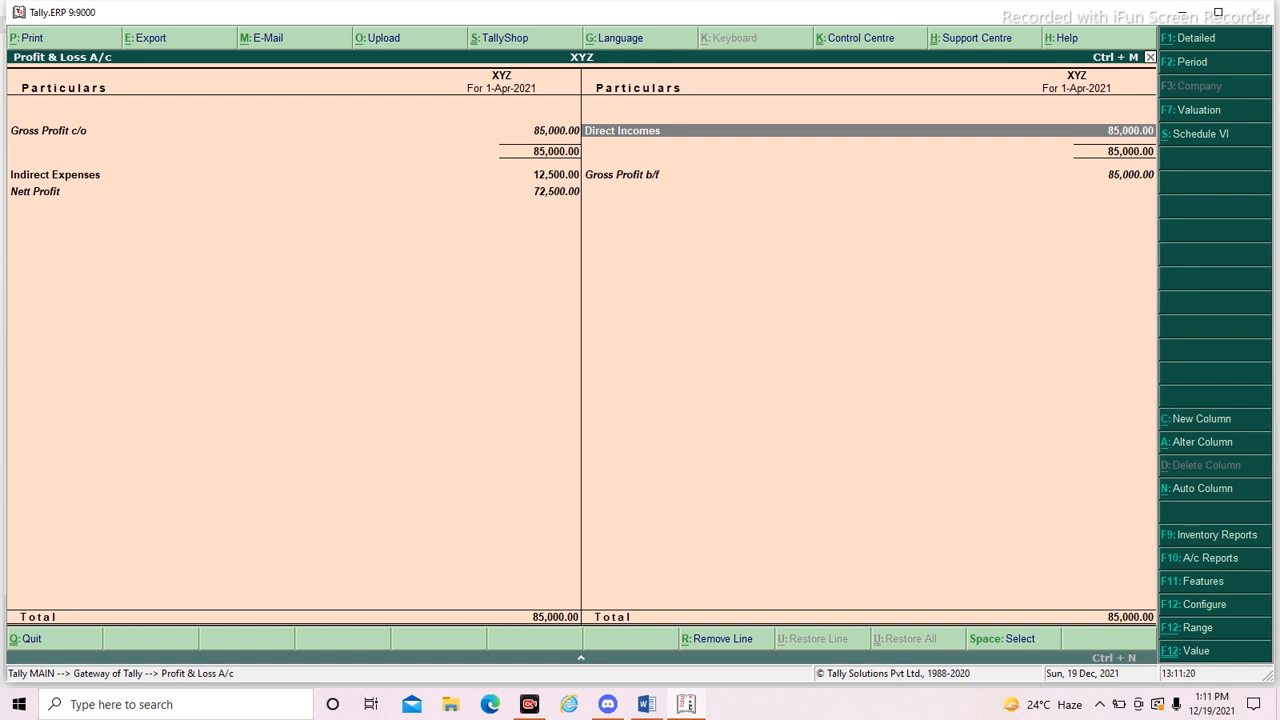
key("Down")
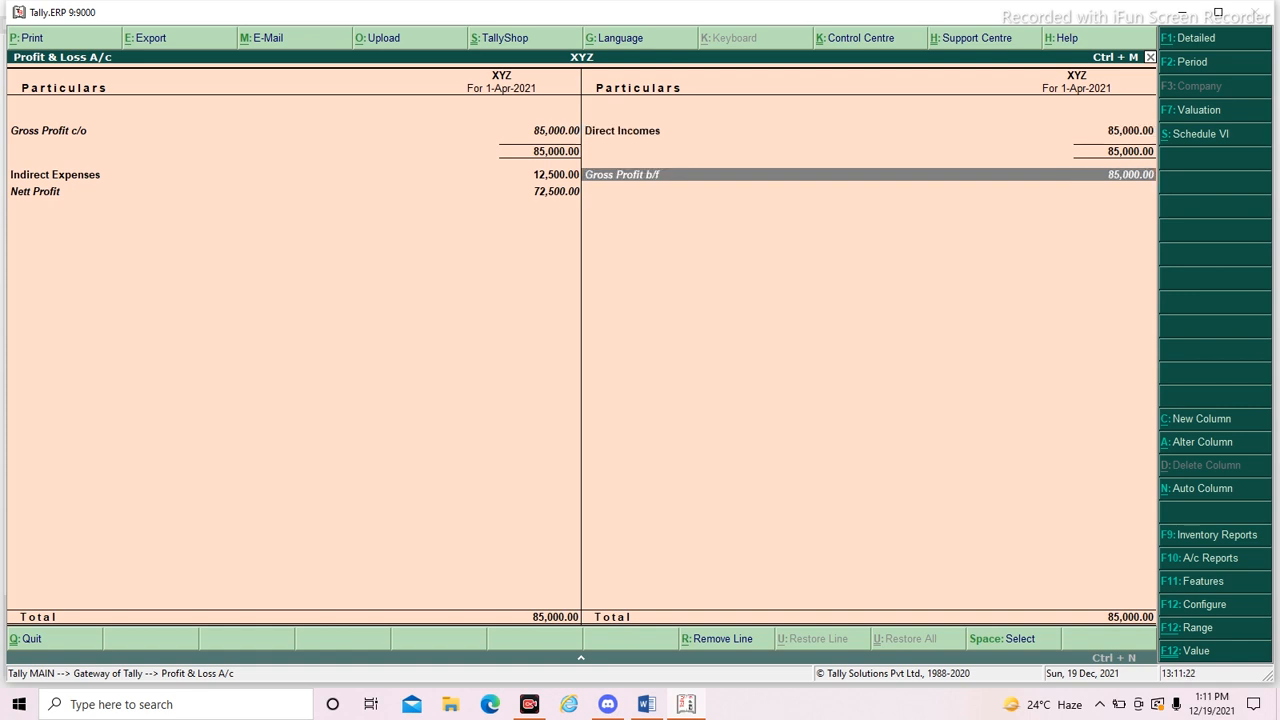
- Examine the Indirect Expenses breakdown and the Nett Profit line in the Profit & Loss A/c, returning to the Gateway of Tally
key("Left")
key("Return")
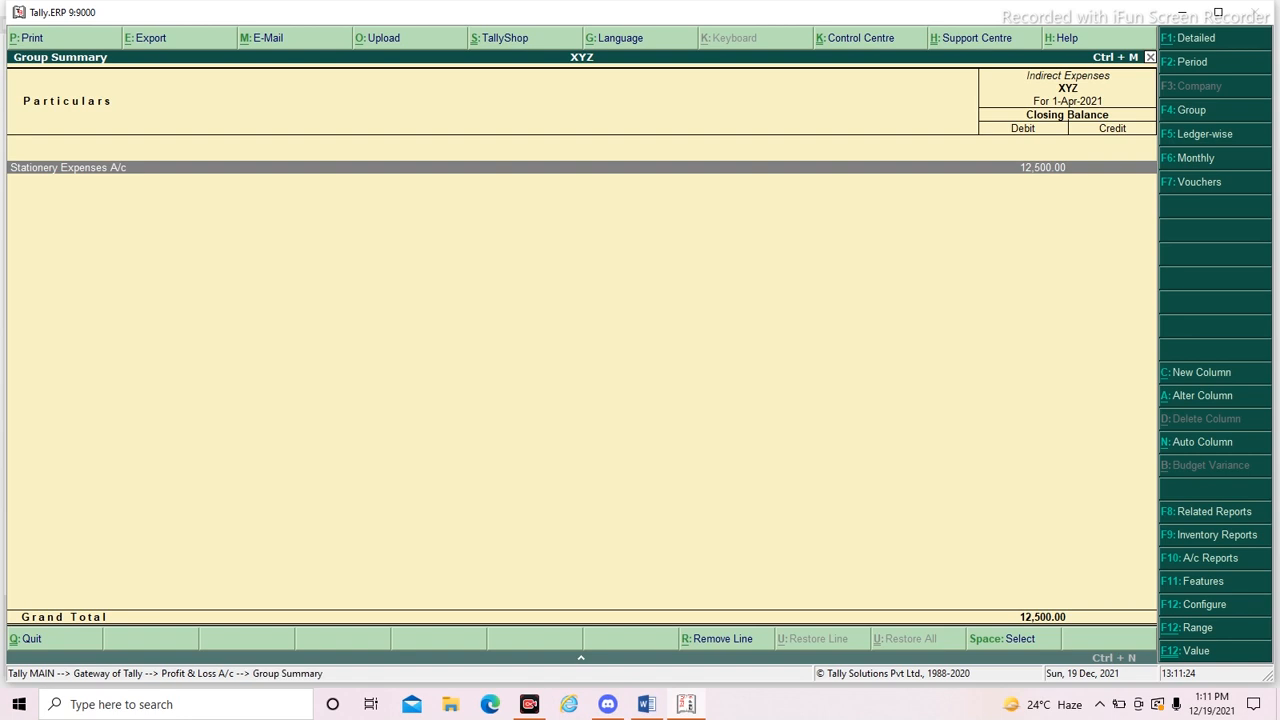
key("Escape")
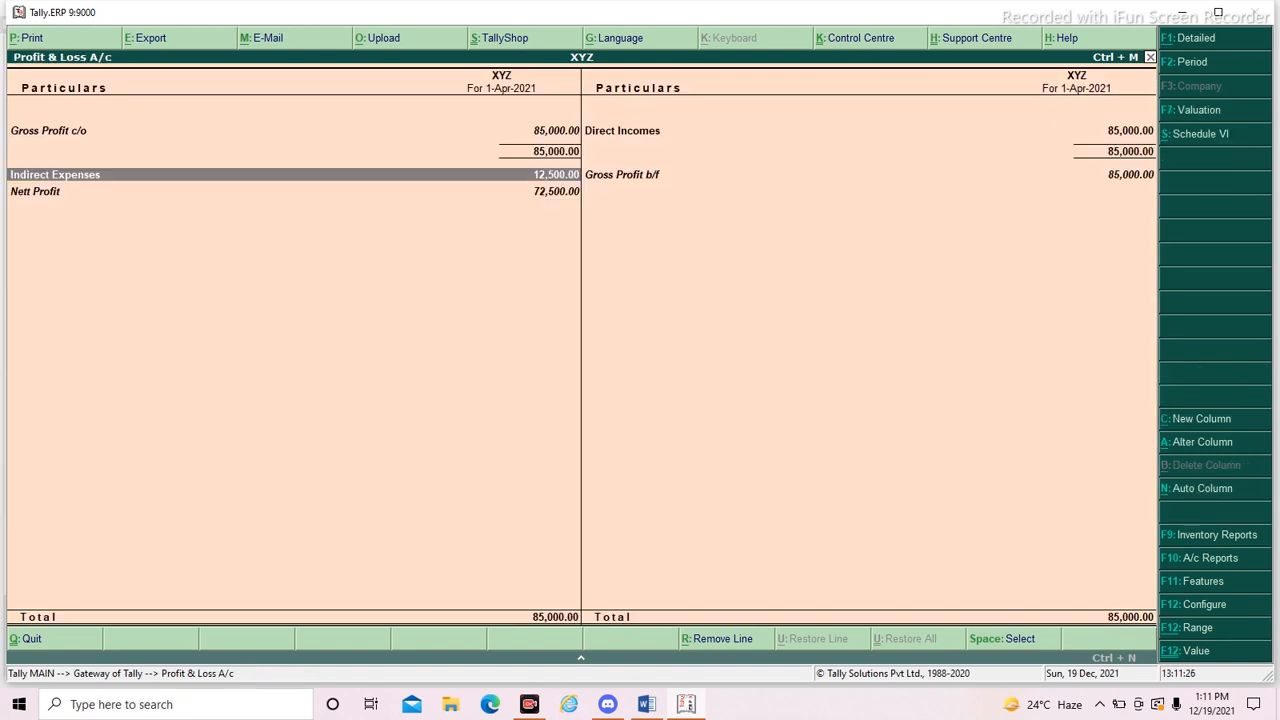
key("Down")
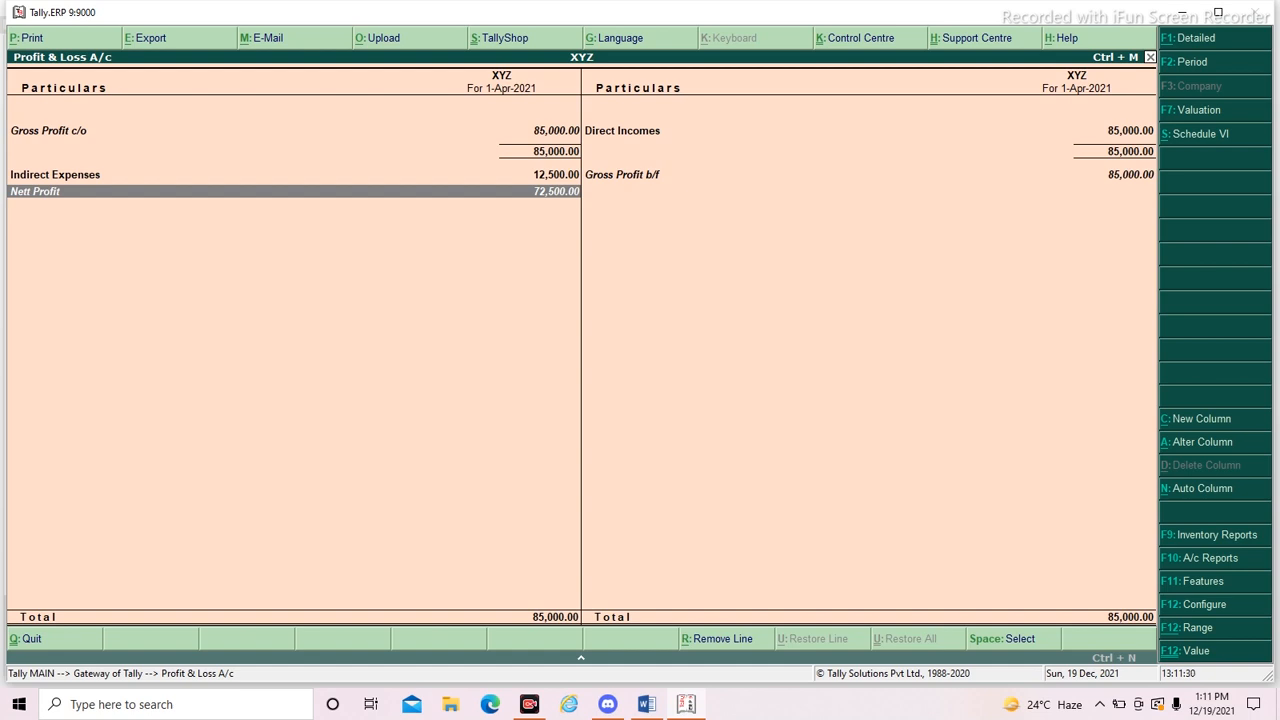
key("Escape")
key("Escape")
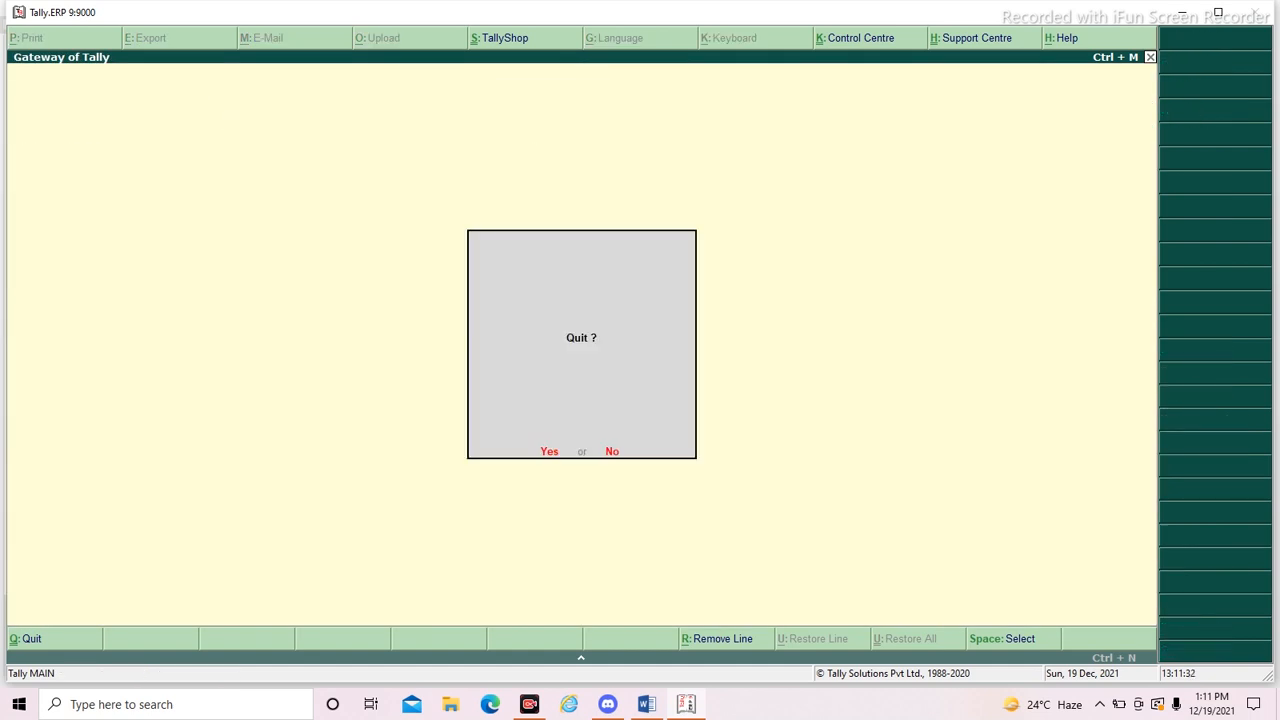
key("Escape")
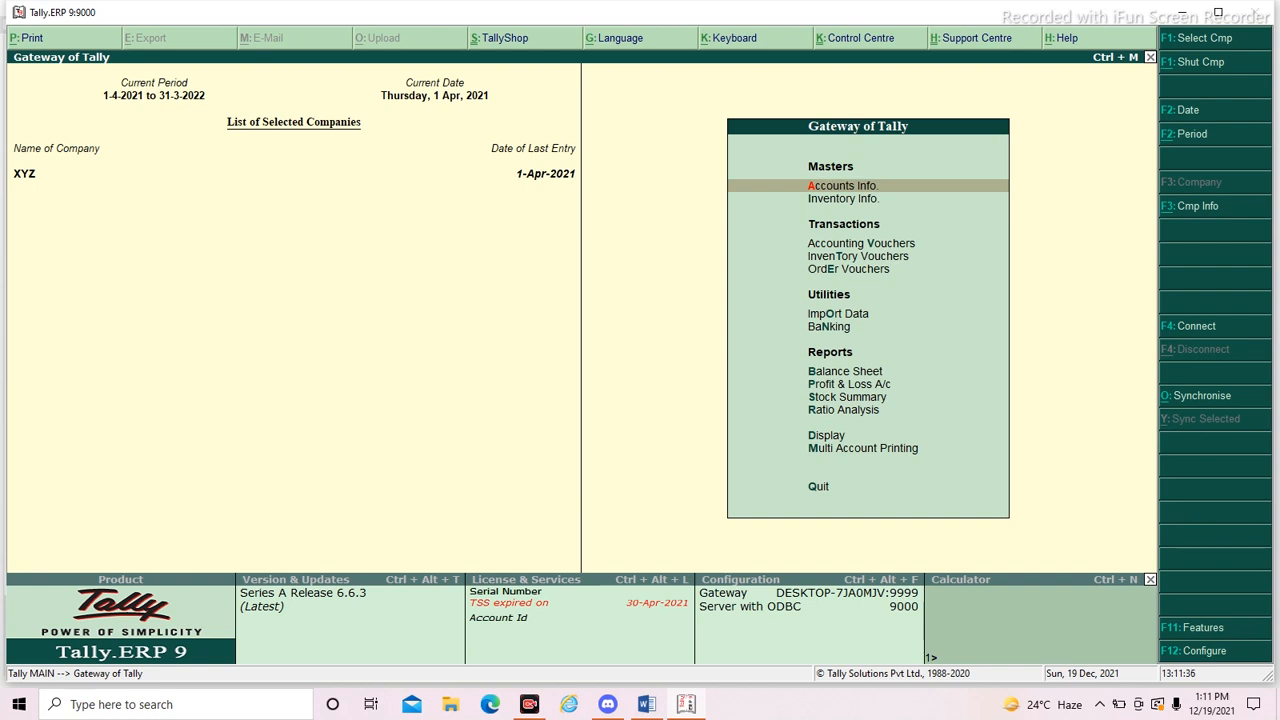
- Switch to the Word document and look back over the listed transactions and their journal entries
key("alt+Tab")
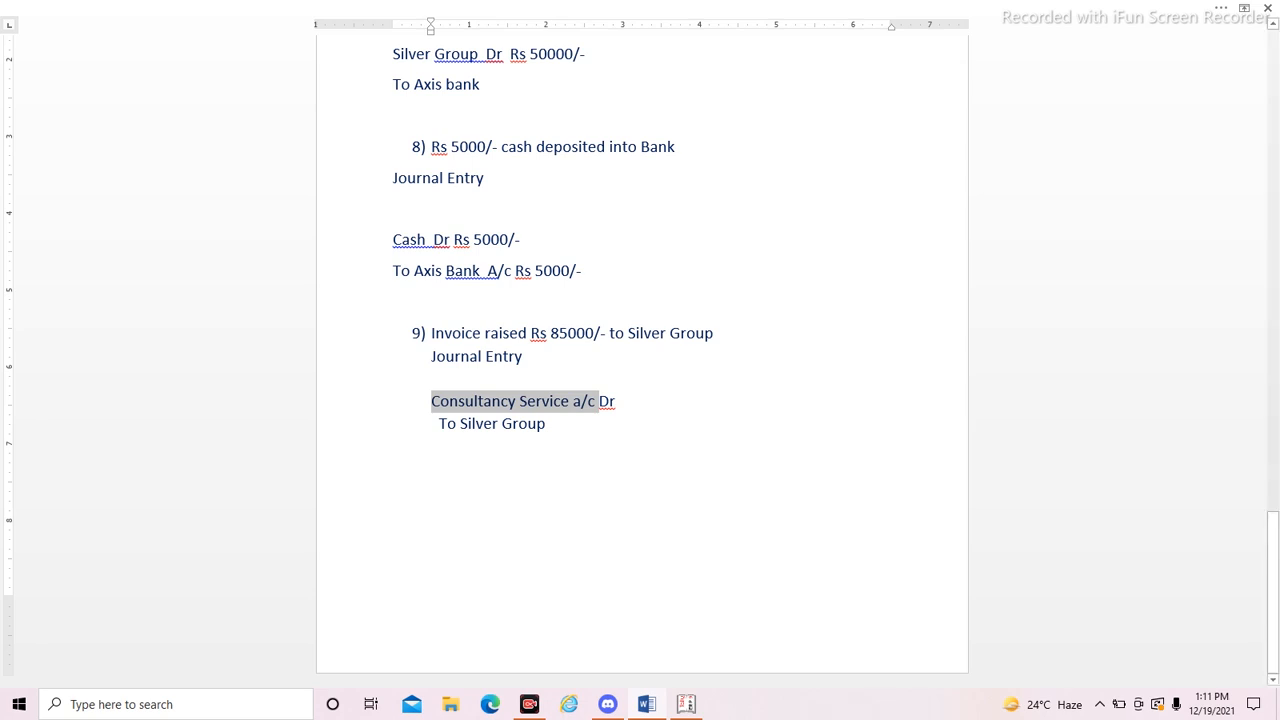
scroll(642, 350, "up", 1)
scroll(642, 350, "up", 1)
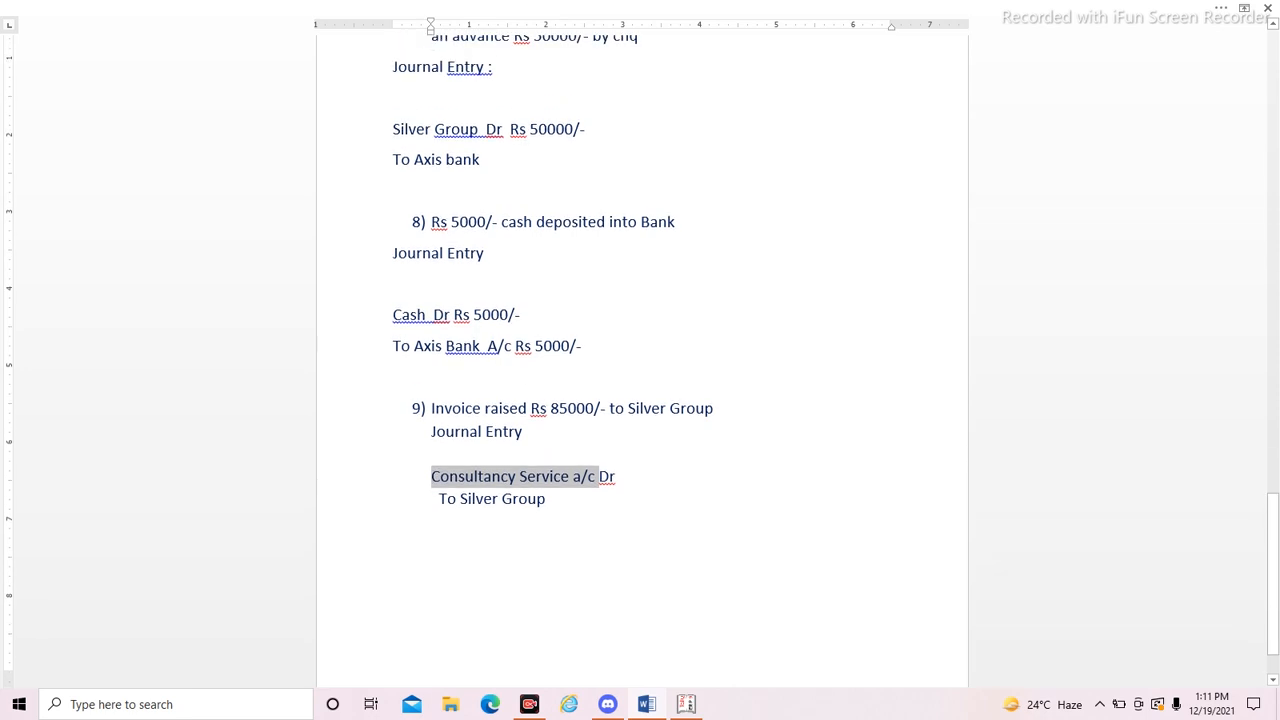